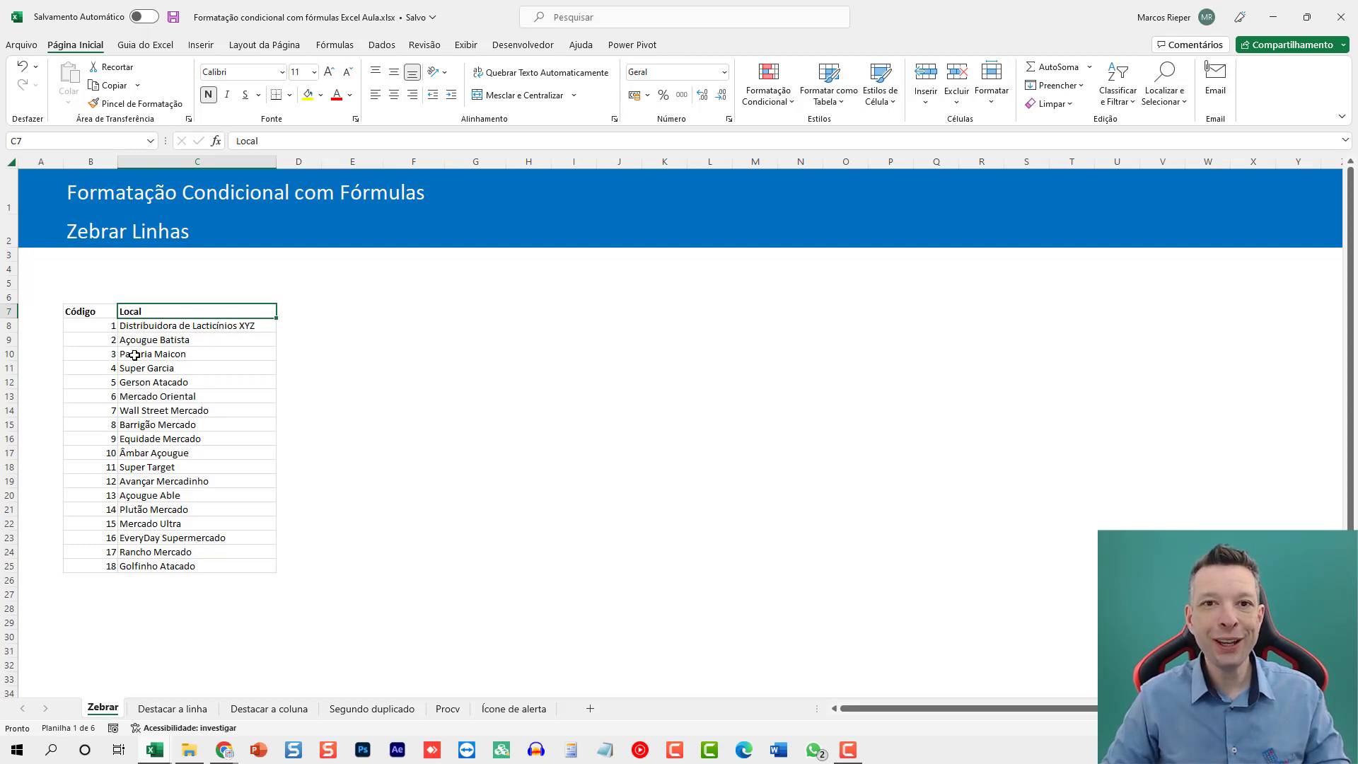
pyautogui.click(307, 356)
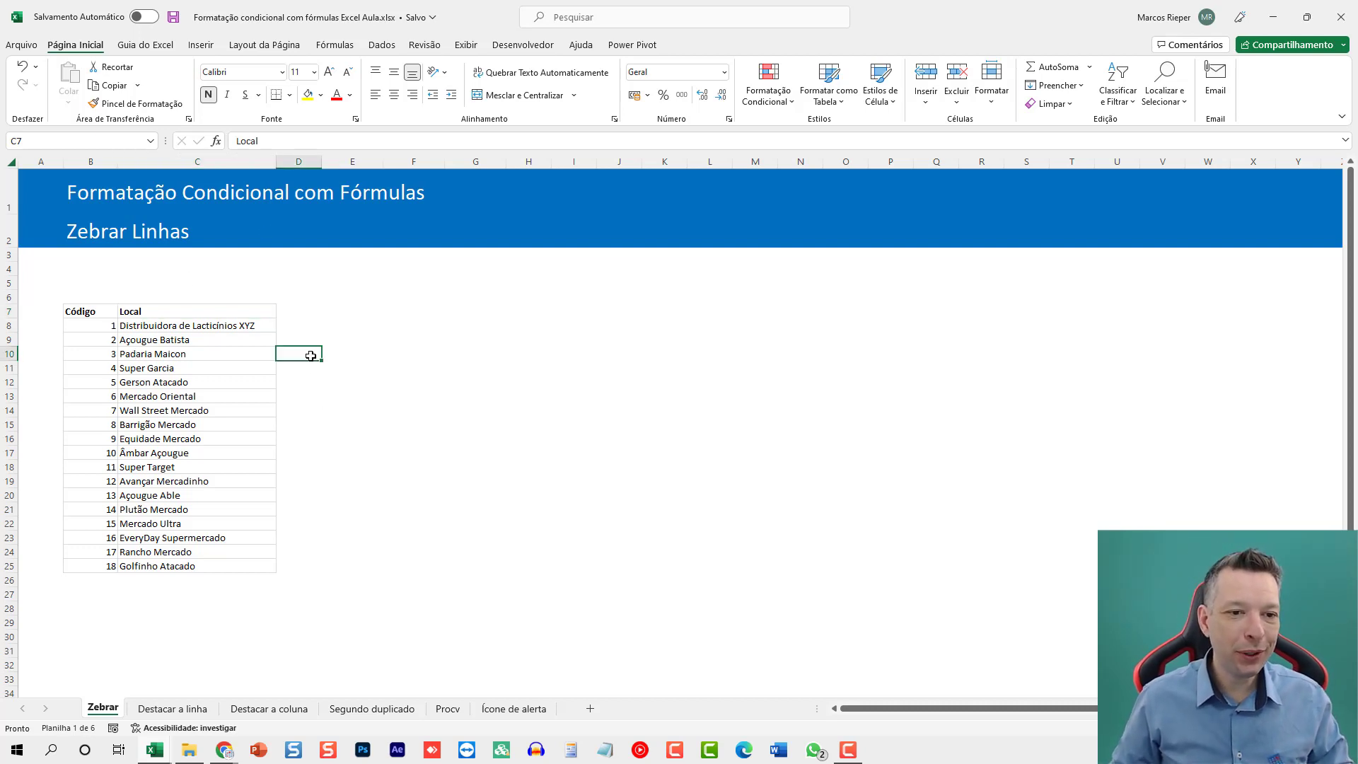
pyautogui.keyDown('ctrl'); pyautogui.scroll(5, 333, 422); pyautogui.keyUp('ctrl')
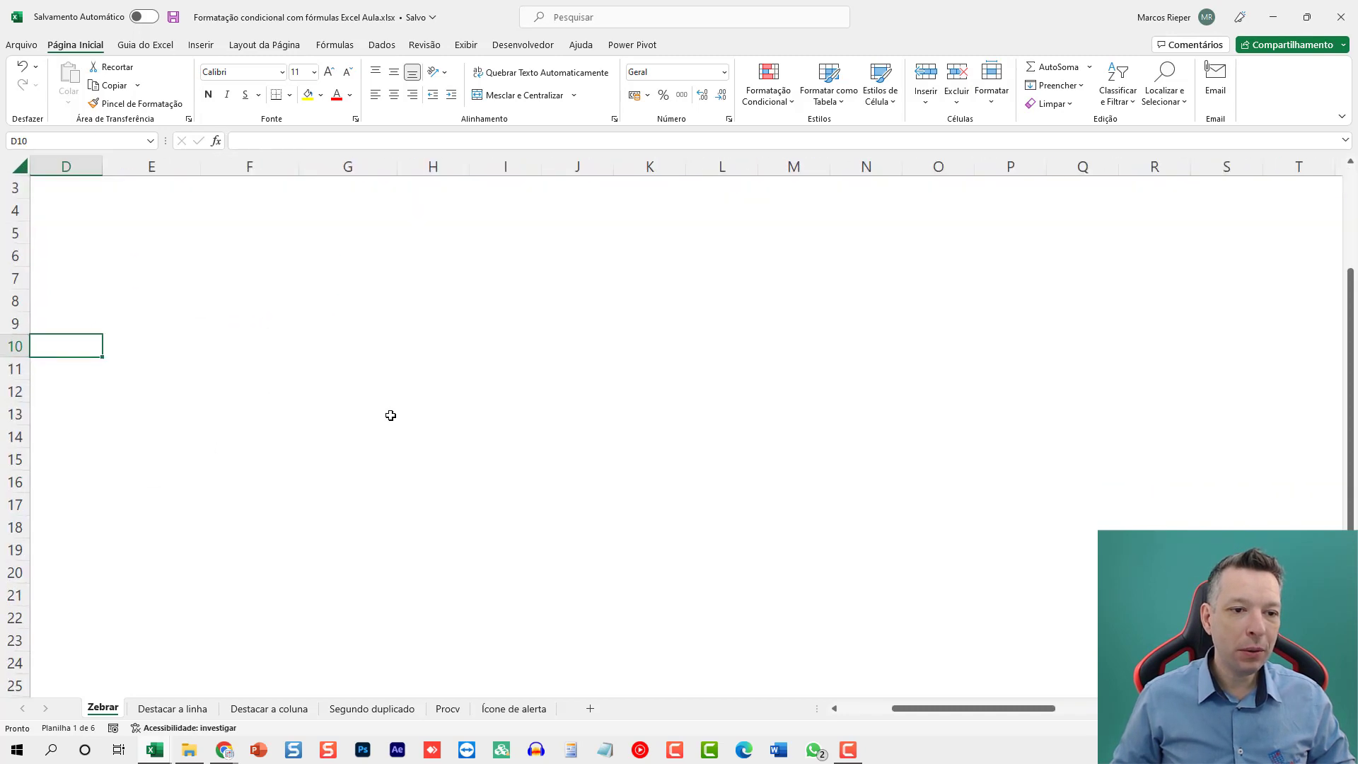
pyautogui.press('Home')
pyautogui.keyDown('ctrl'); pyautogui.scroll(-1, 519, 389); pyautogui.keyUp('ctrl')
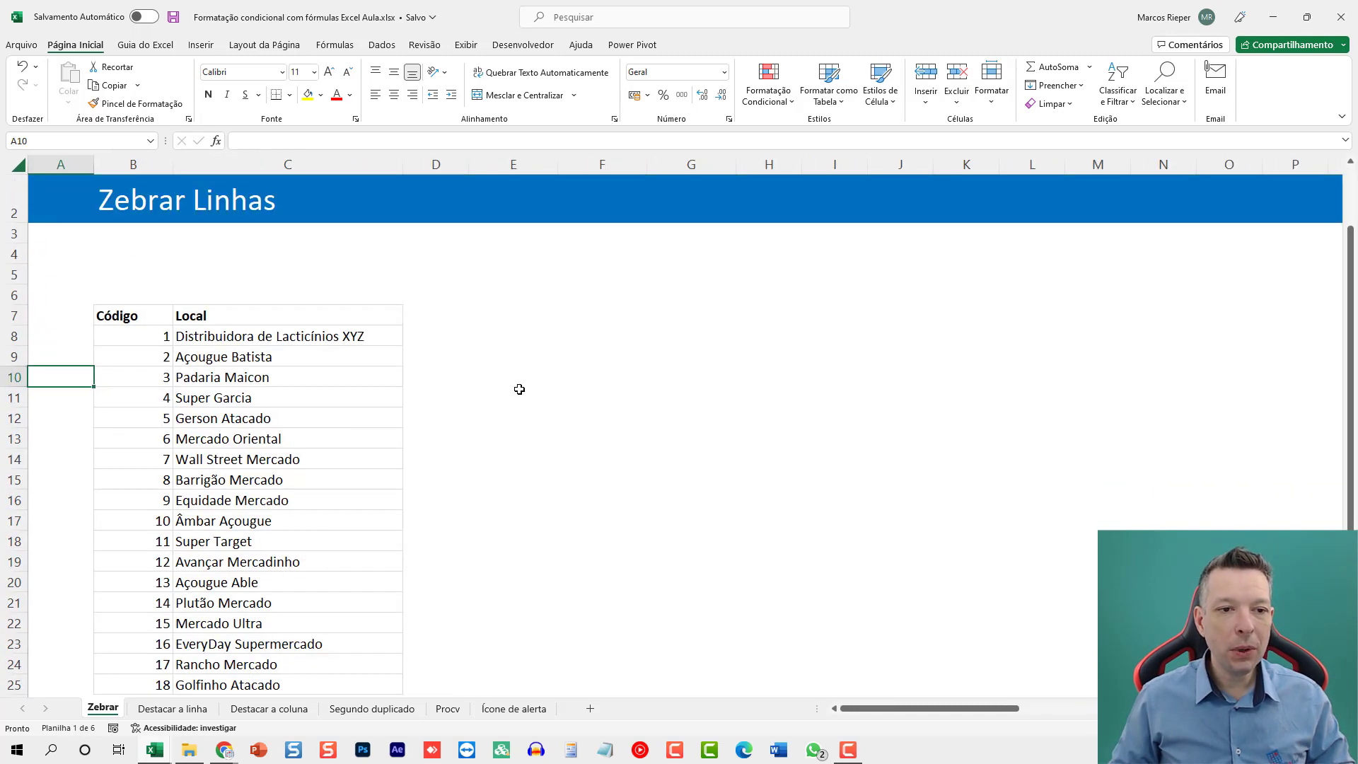
pyautogui.keyDown('ctrl'); pyautogui.scroll(-1, 519, 389); pyautogui.keyUp('ctrl')
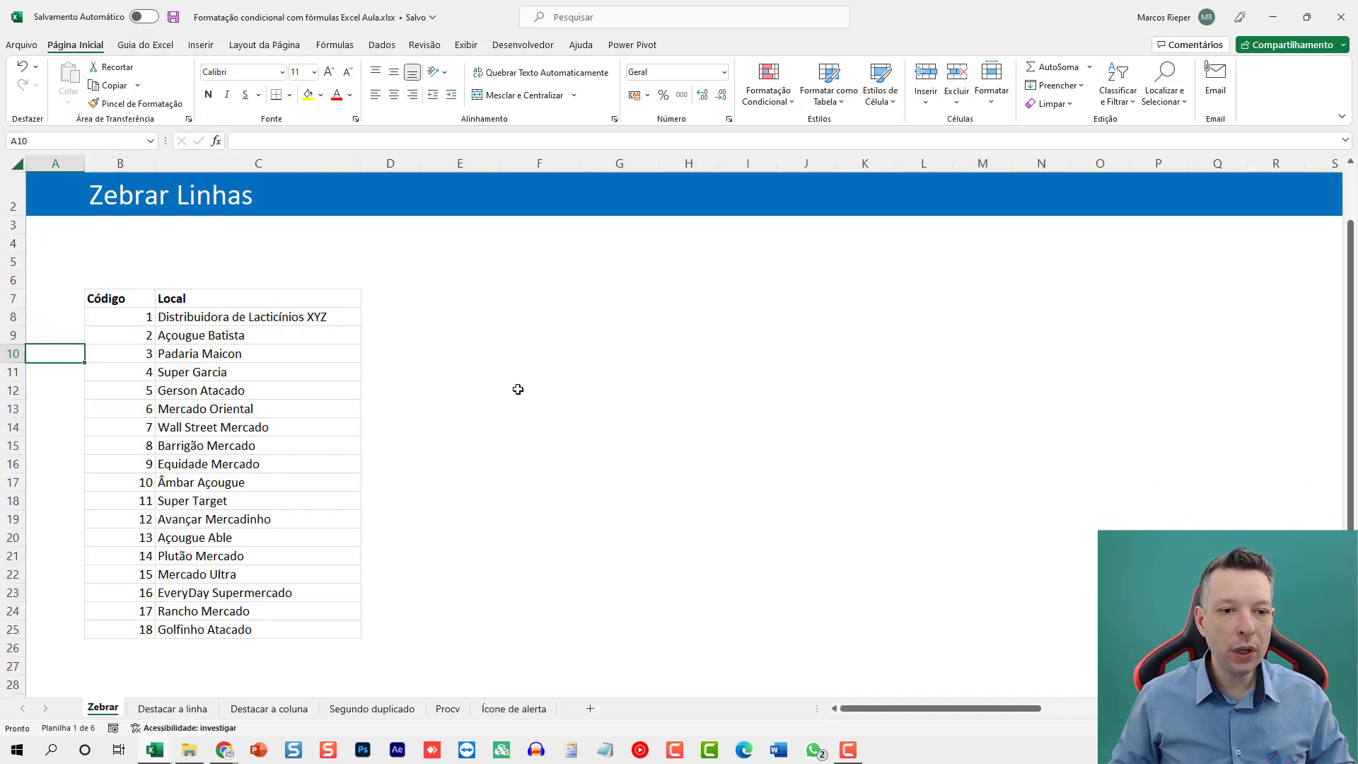
# Enter =MOD(LIN();2) in cell E8 and fill it down column E alongside the table's rows.
pyautogui.click(434, 312)
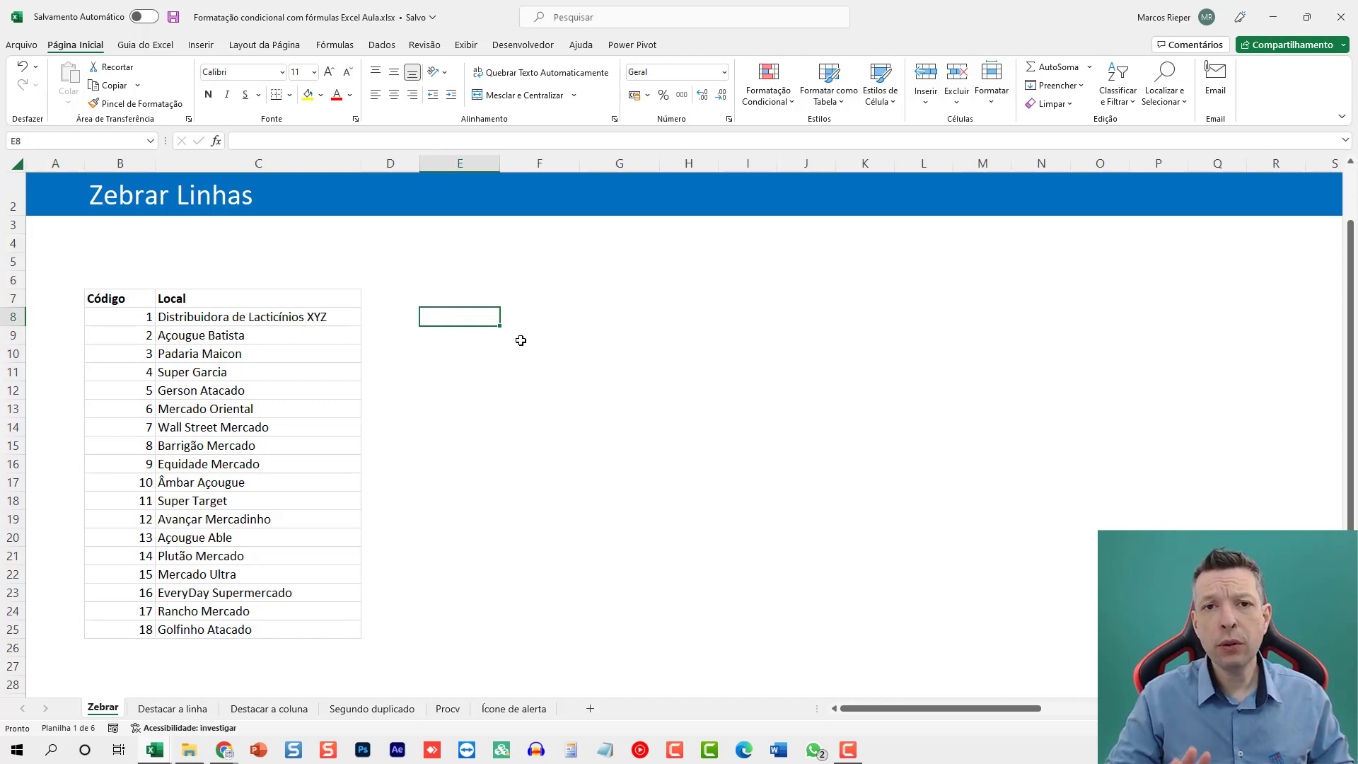
pyautogui.write('=')
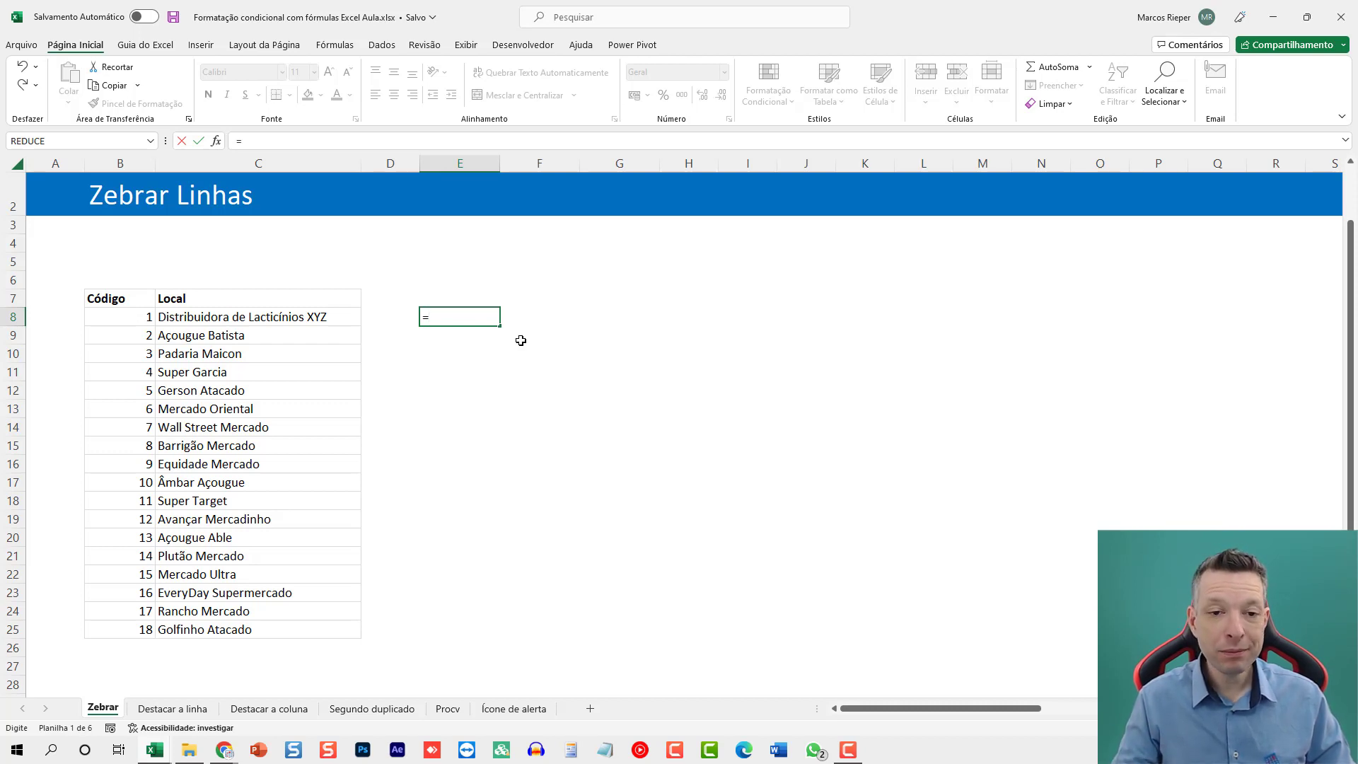
pyautogui.write('mod')
pyautogui.press('BackSpace')
pyautogui.press('BackSpace')
pyautogui.press('BackSpace')
pyautogui.press('BackSpace')
pyautogui.write('=MOD')
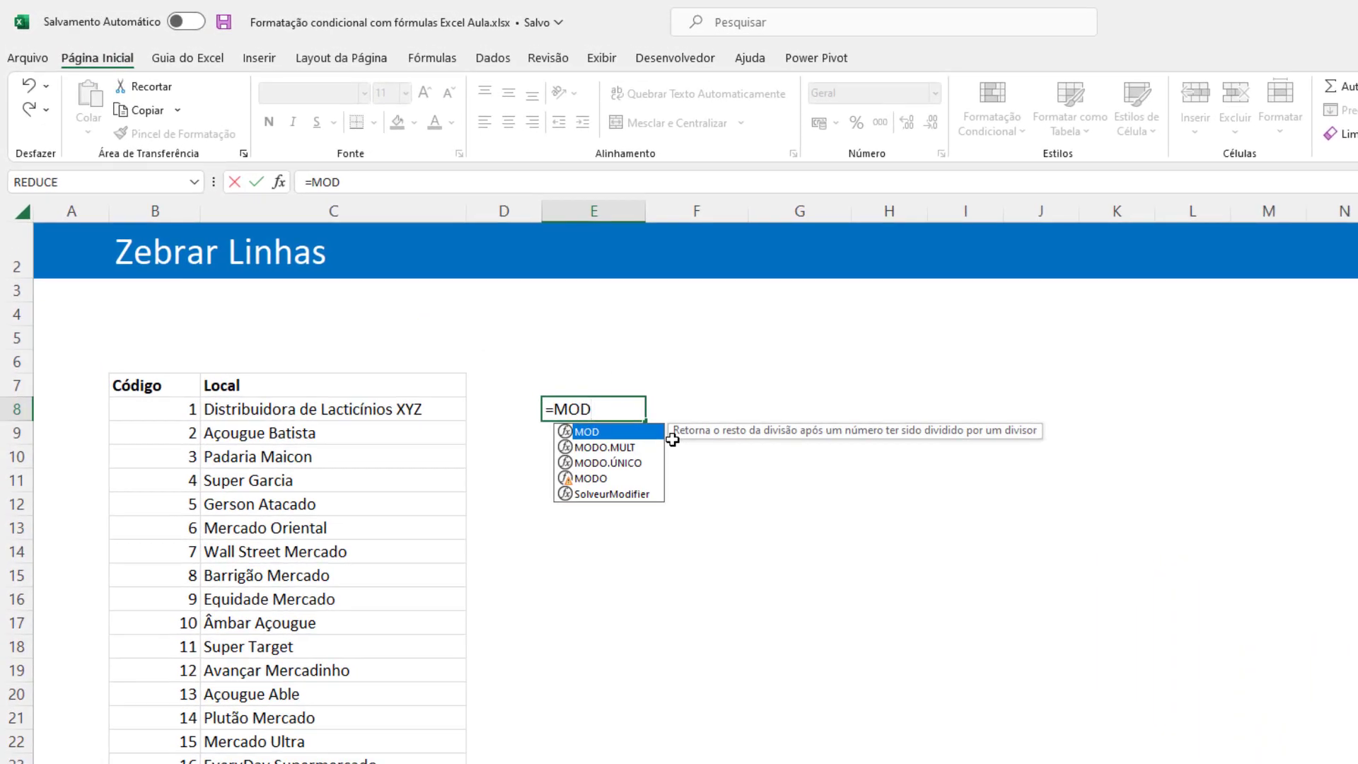
pyautogui.write('(')
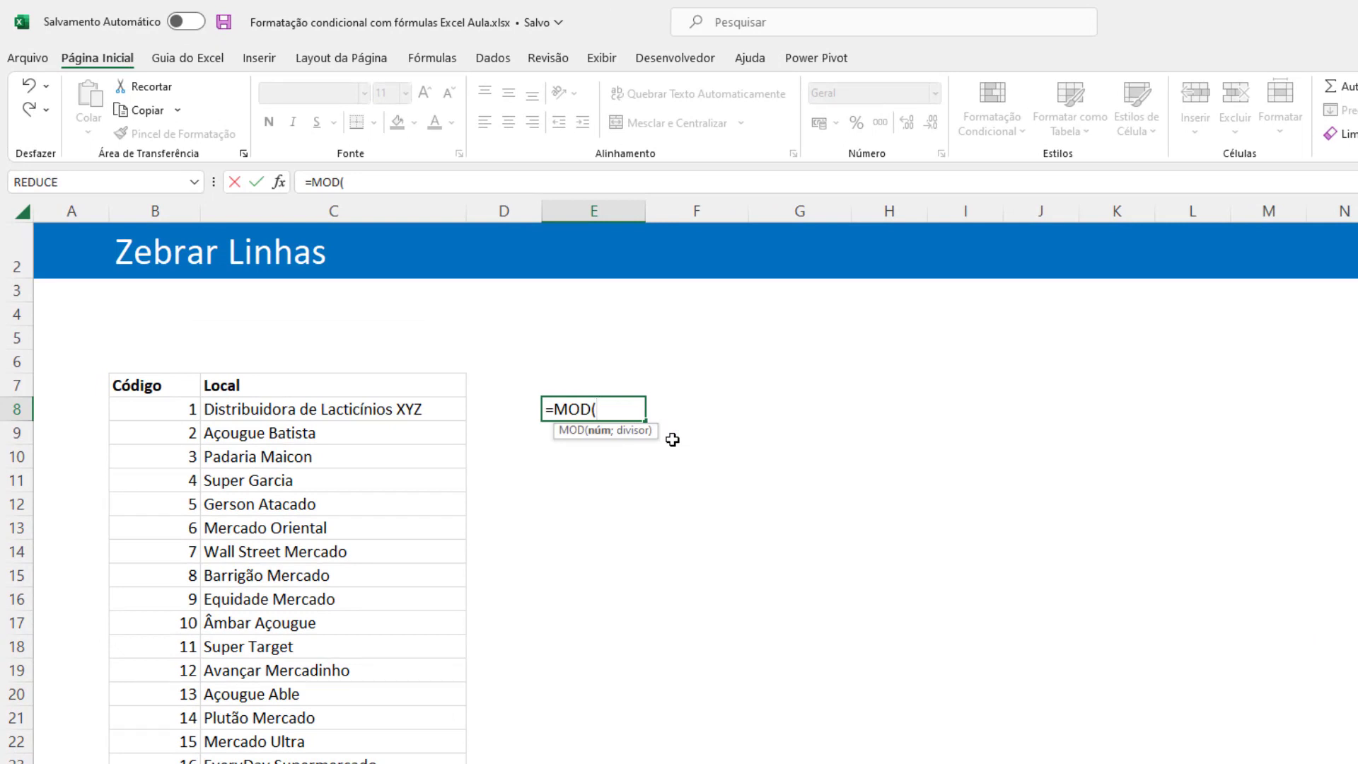
pyautogui.write('LIN')
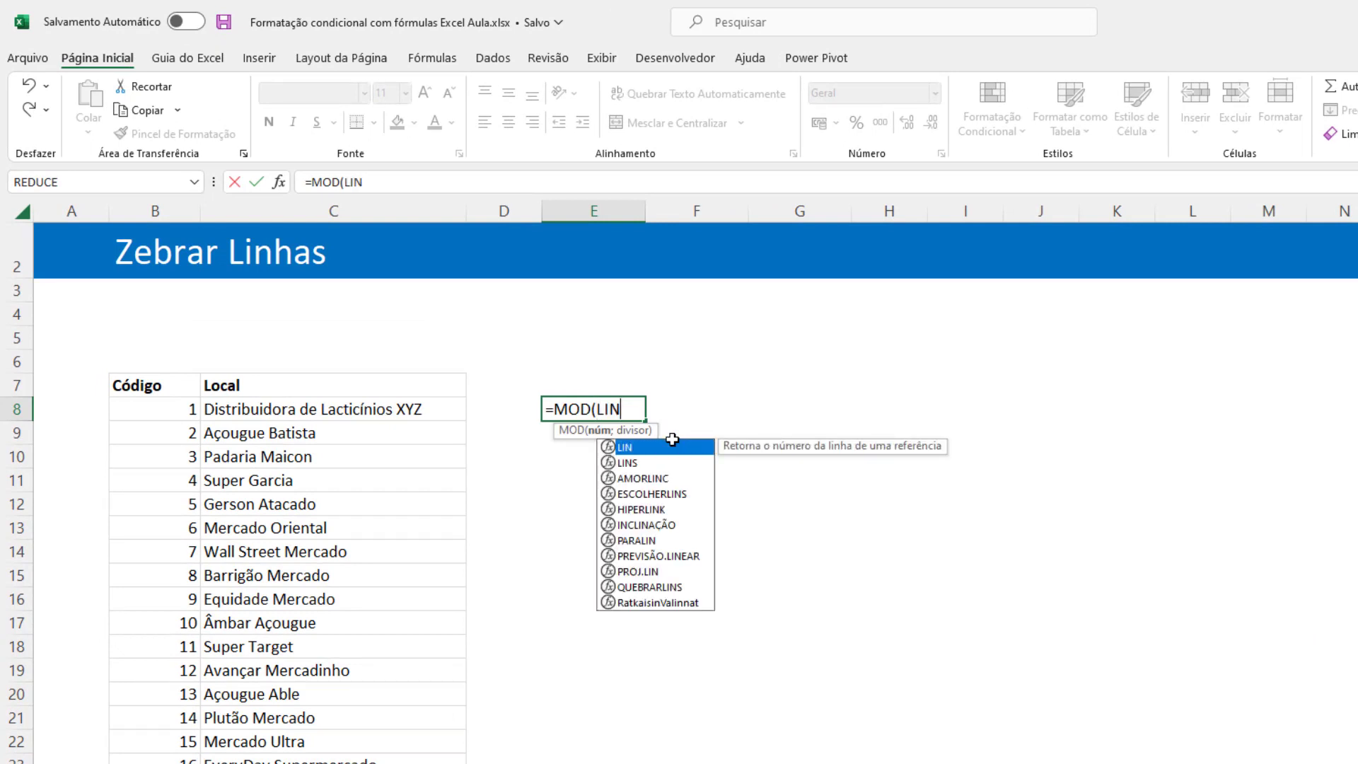
pyautogui.write('();2')
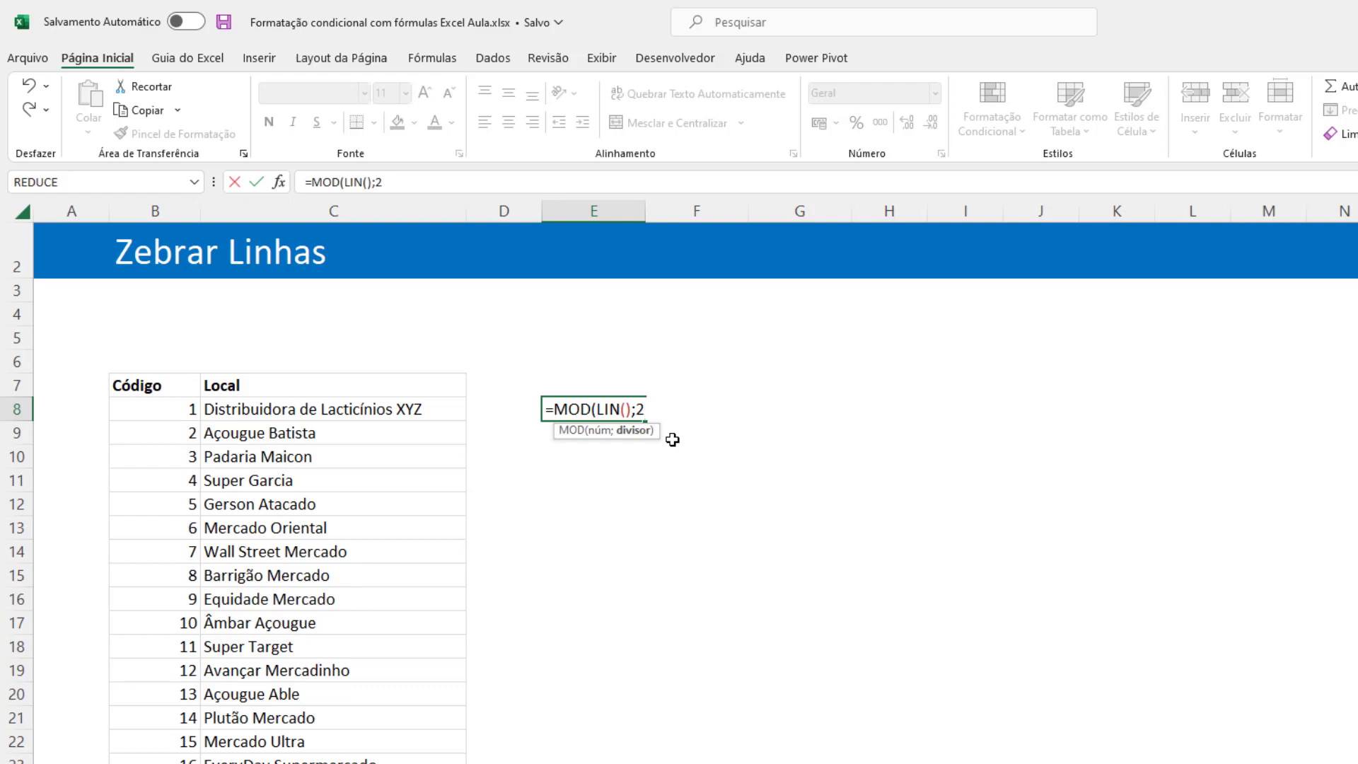
pyautogui.write(')')
pyautogui.hotkey('ctrl', 'Return')
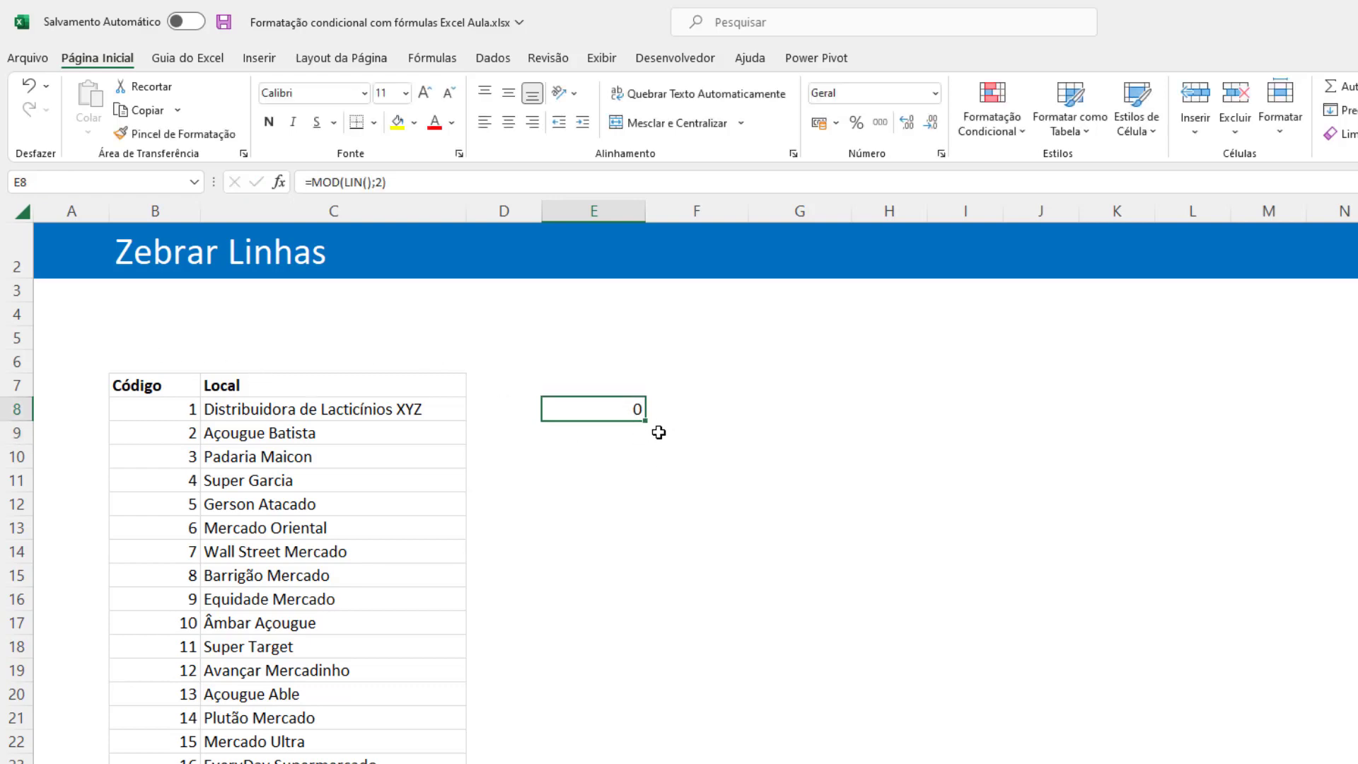
pyautogui.moveTo(646, 423); pyautogui.dragTo(643, 763)
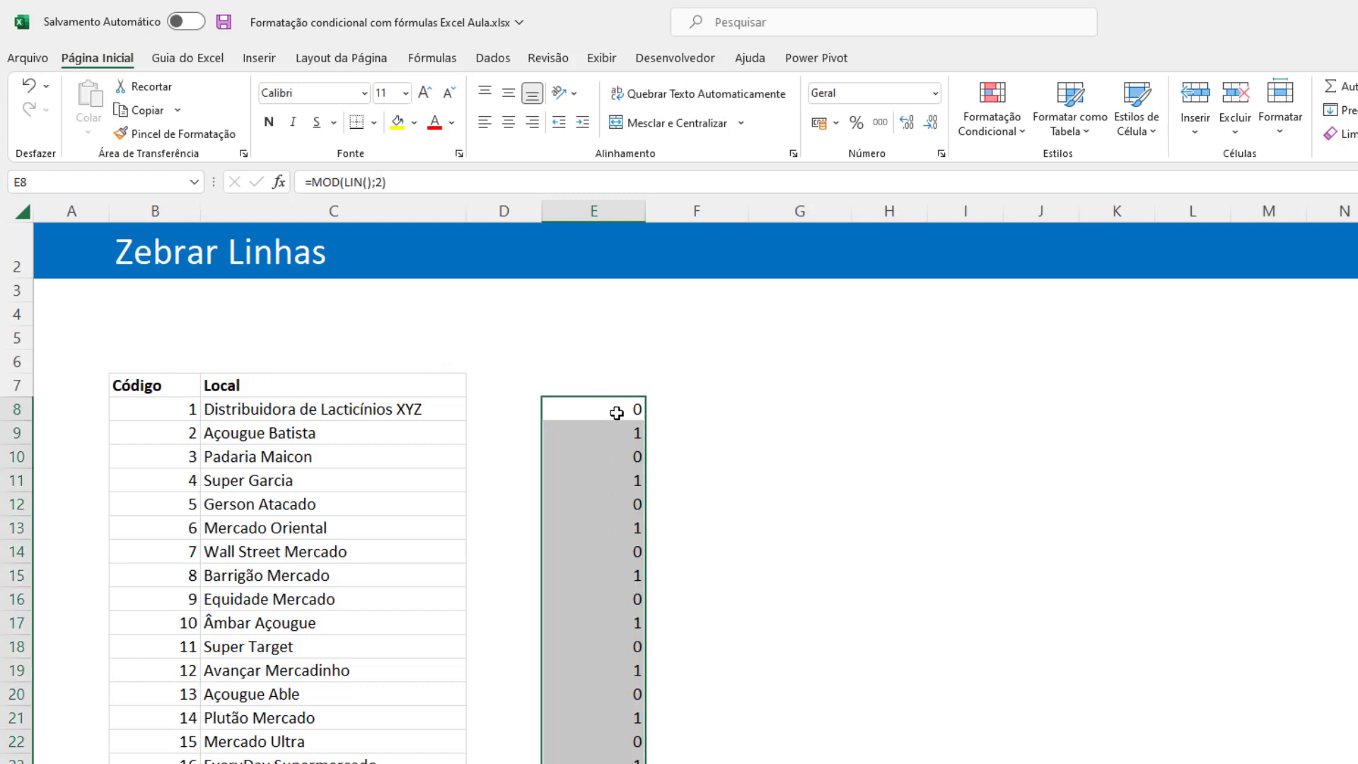
# Examine the MOD results in column E against the matching rows of the Código/Local table.
pyautogui.click(613, 432)
pyautogui.click(615, 458)
pyautogui.click(605, 527)
pyautogui.click(606, 576)
pyautogui.click(608, 671)
pyautogui.click(610, 718)
pyautogui.click(610, 761)
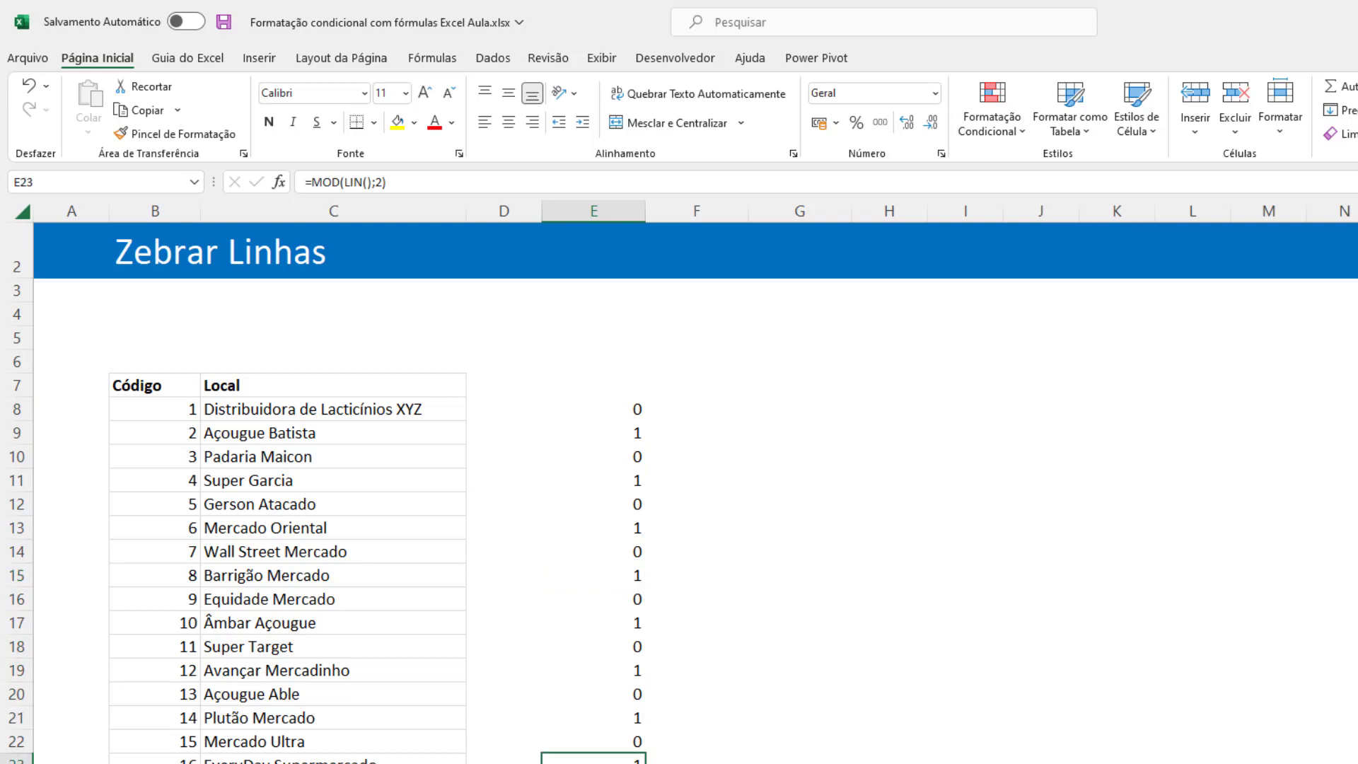
pyautogui.click(622, 412)
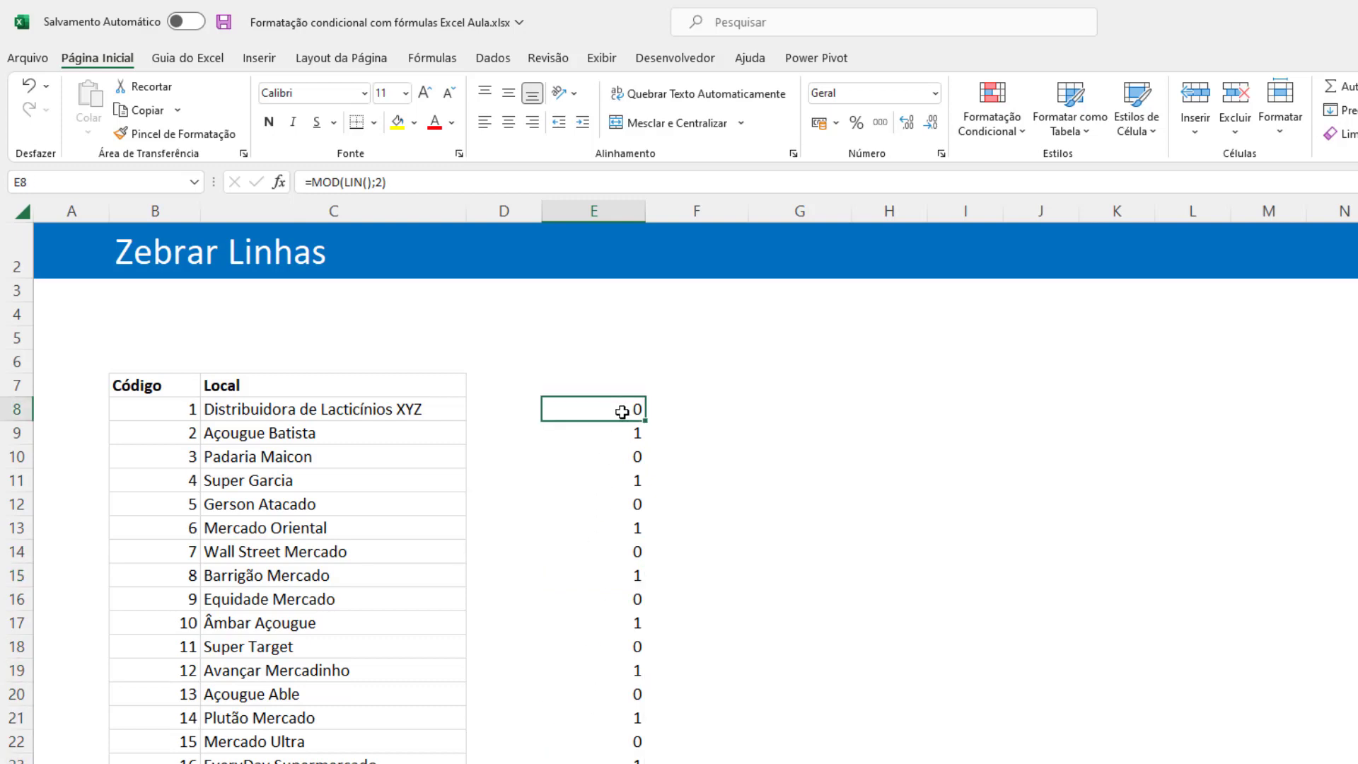
pyautogui.click(248, 412)
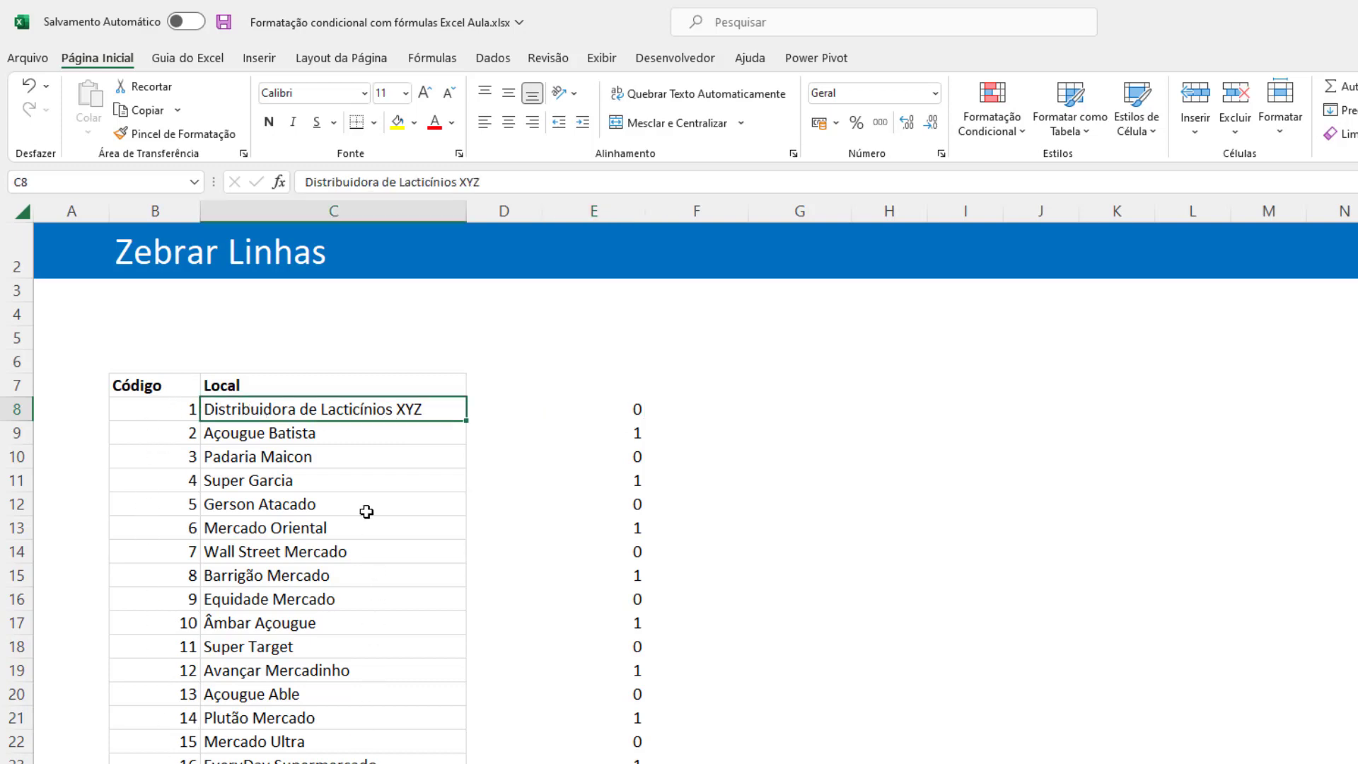
# Change the formula in E8 to =MOD(LIN();2)=0 and fill it down column E alongside the table's rows.
pyautogui.click(621, 408)
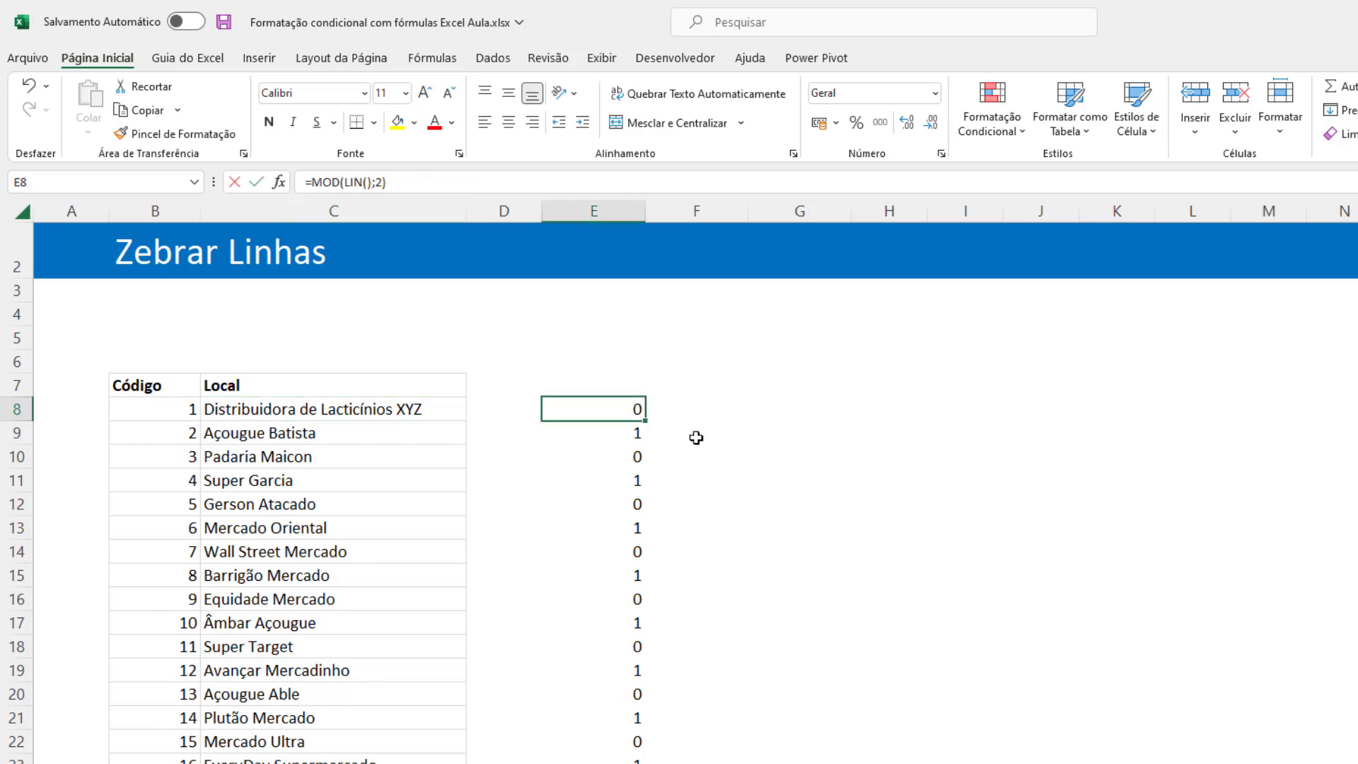
pyautogui.press('F2')
pyautogui.write('=')
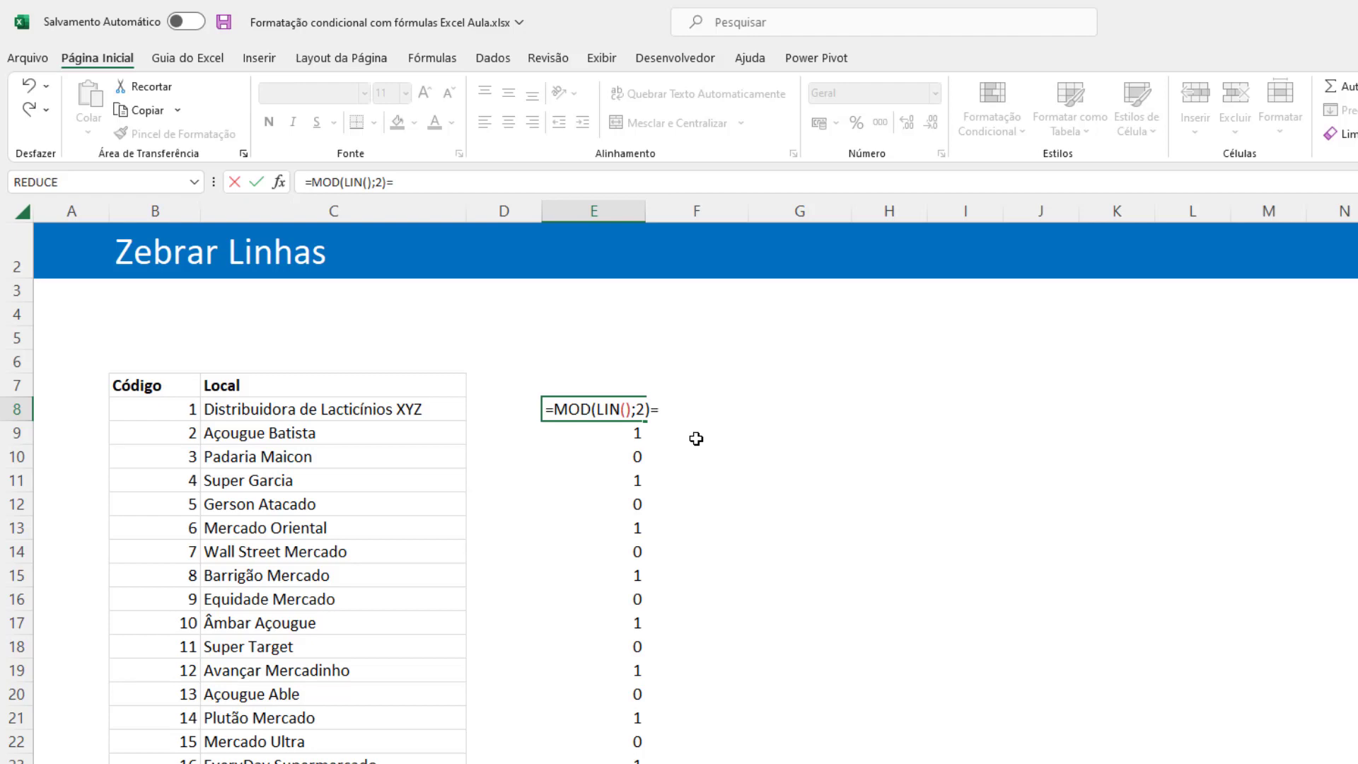
pyautogui.write('0')
pyautogui.press('Return')
pyautogui.press('Up')
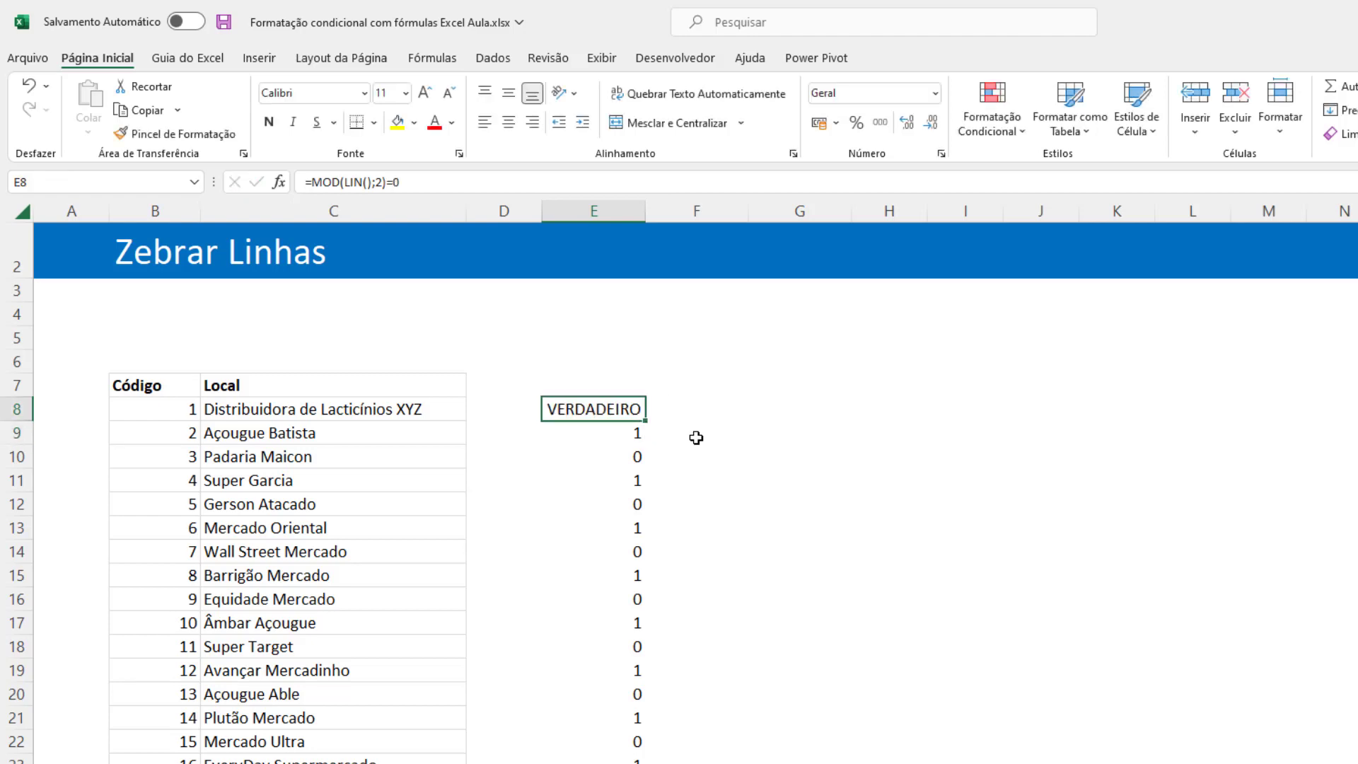
pyautogui.doubleClick(648, 420)
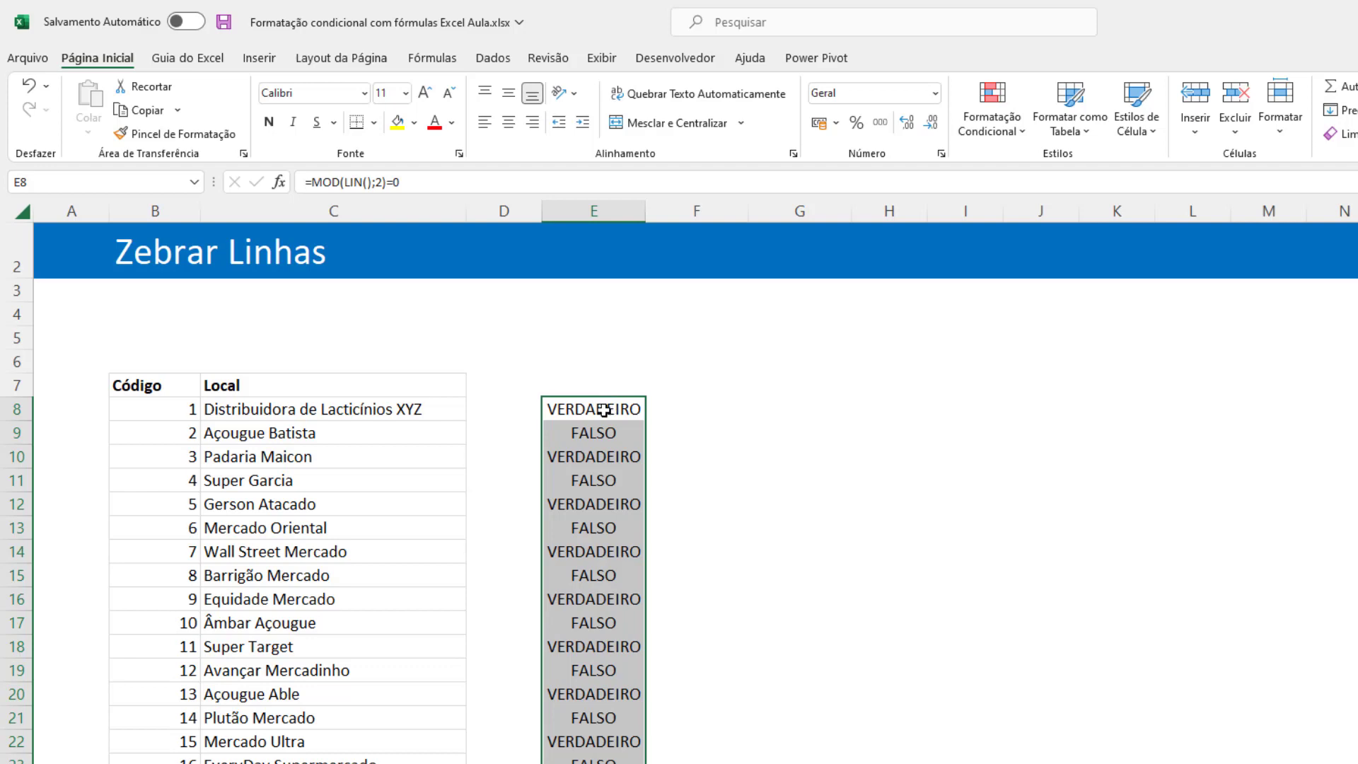
# Copy the text of the formula =MOD(LIN();2)=0 from cell E8, leaving the cell unedited.
pyautogui.click(616, 408)
pyautogui.doubleClick(616, 409)
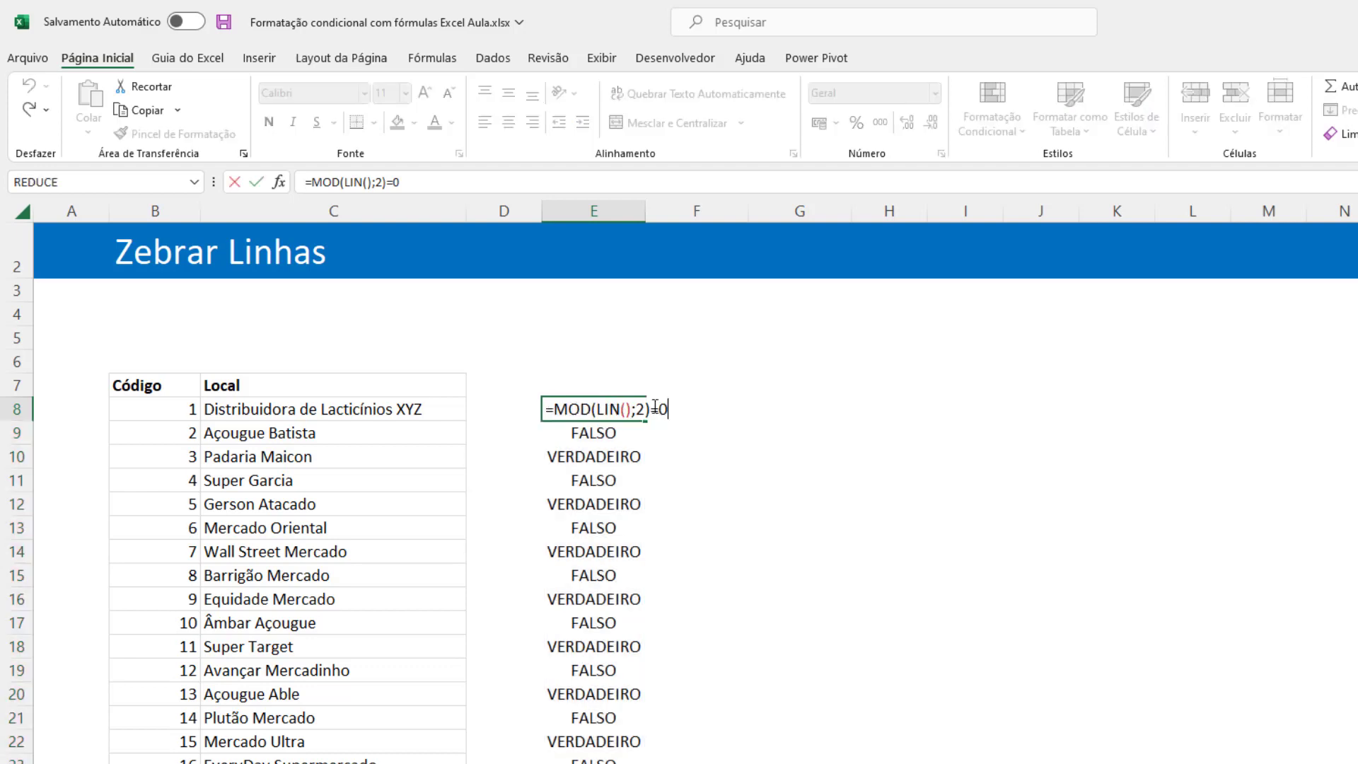
pyautogui.press('Escape')
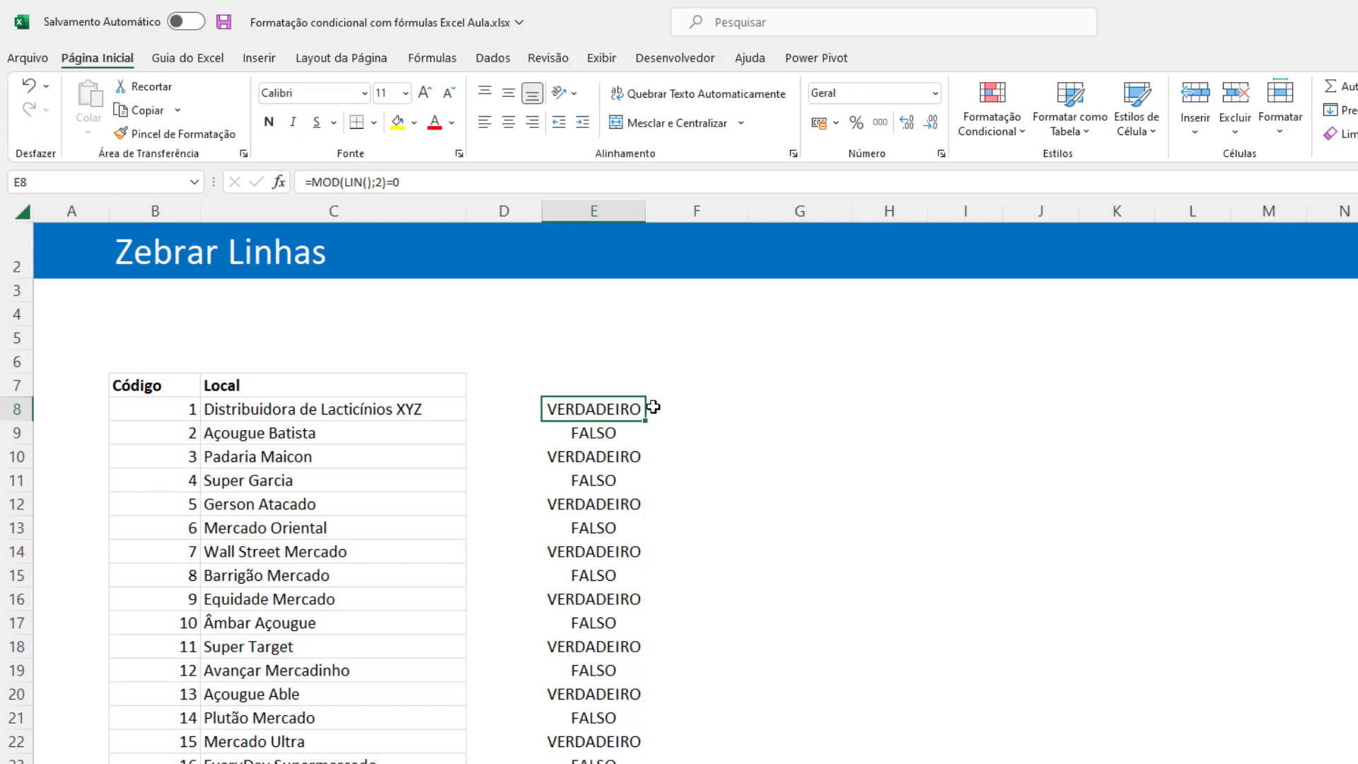
pyautogui.press('F2')
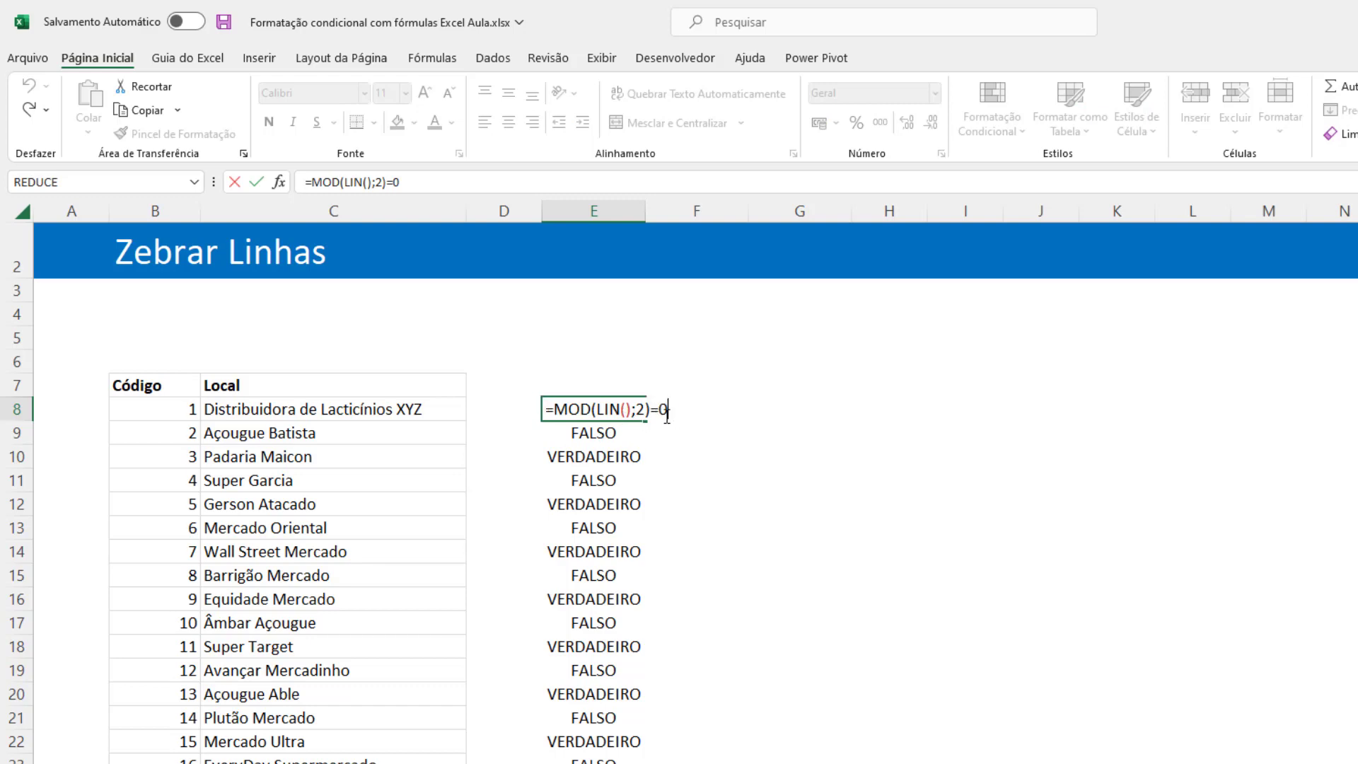
pyautogui.press('Escape')
pyautogui.press('F2')
pyautogui.hotkey('shift', 'Home')
pyautogui.hotkey('ctrl', 'c')
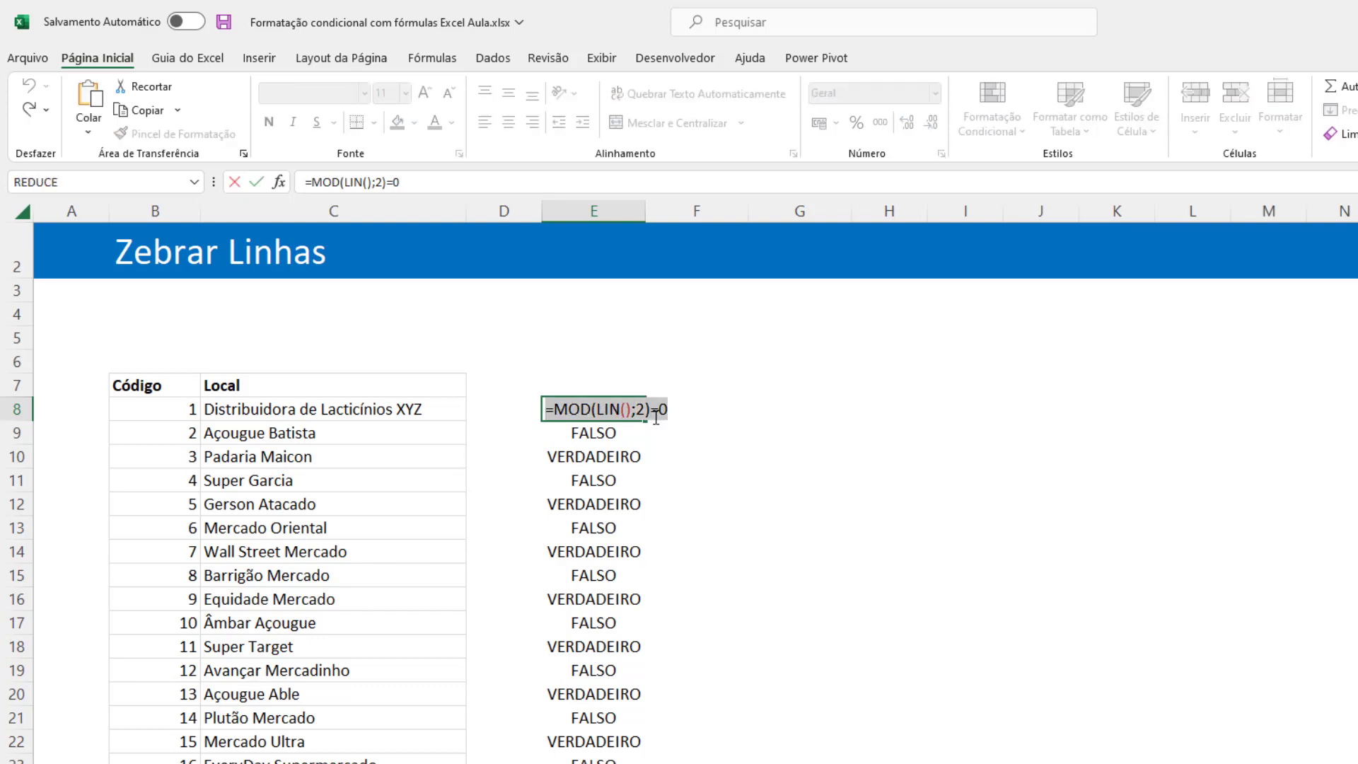
pyautogui.press('Escape')
# Start a formula-based conditional formatting rule for the Código and Local data rows from row 8, using the copied formula =MOD(LIN();2)=0.
pyautogui.moveTo(173, 412); pyautogui.dragTo(354, 761)
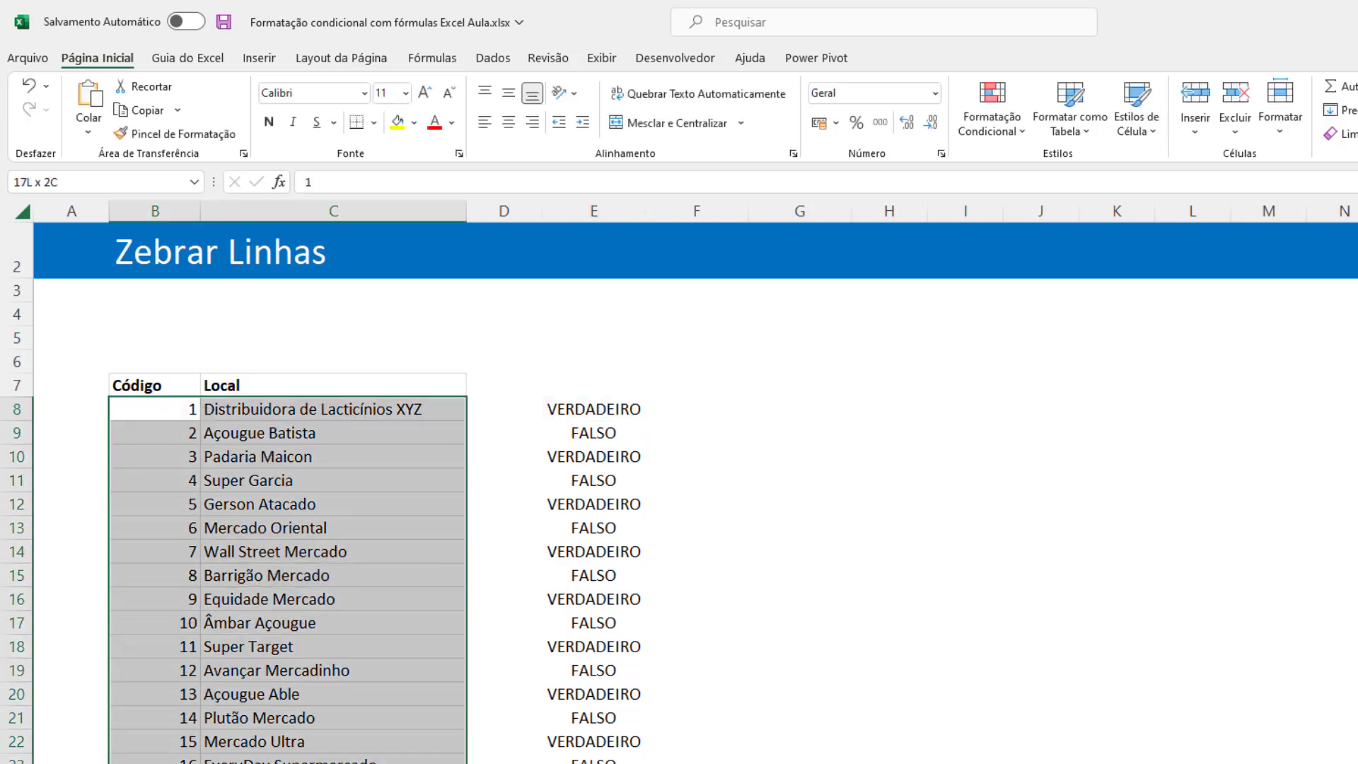
pyautogui.click(985, 133)
pyautogui.click(1023, 391)
pyautogui.click(769, 459)
pyautogui.moveTo(830, 334); pyautogui.dragTo(642, 380)
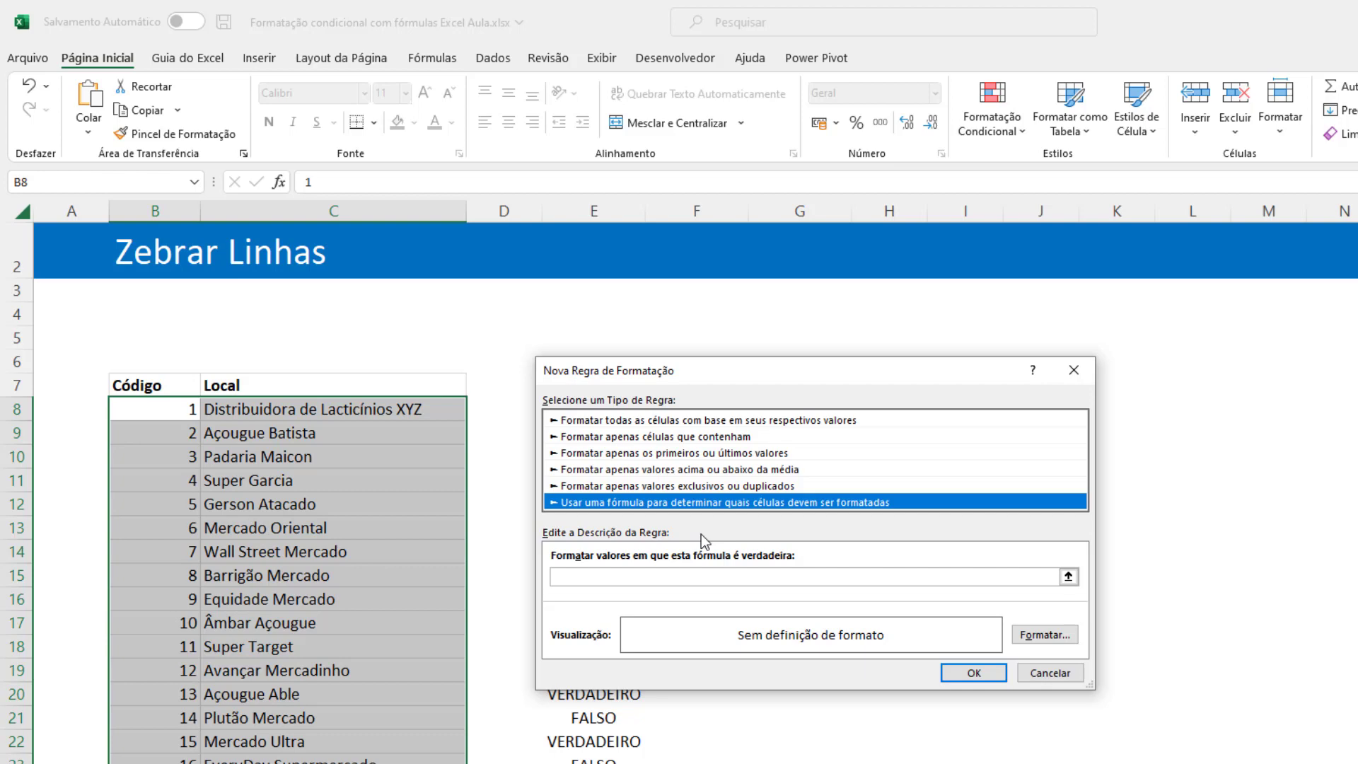
pyautogui.click(588, 583)
pyautogui.click(590, 577)
pyautogui.hotkey('ctrl', 'v')
# Give the rule the lightest blue background fill and apply it to the selected table rows.
pyautogui.click(1045, 635)
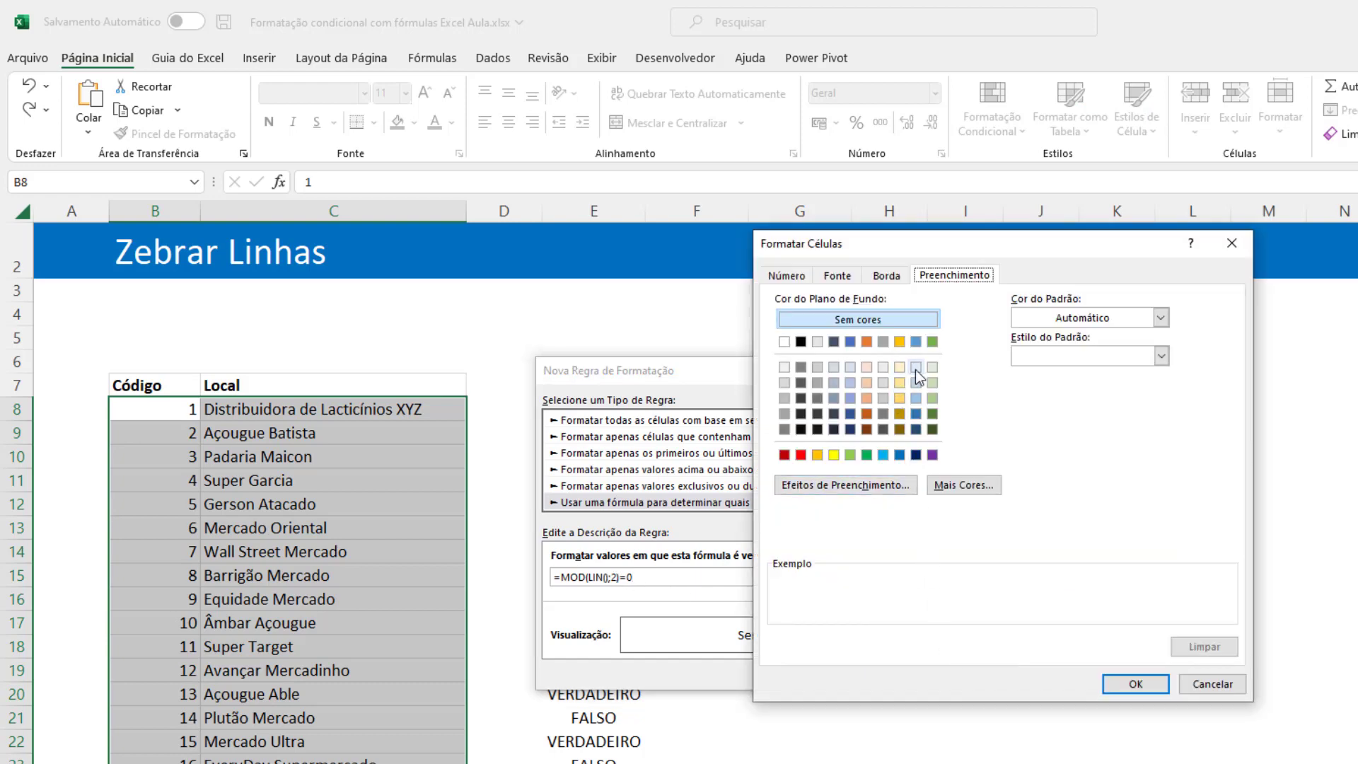
pyautogui.click(915, 367)
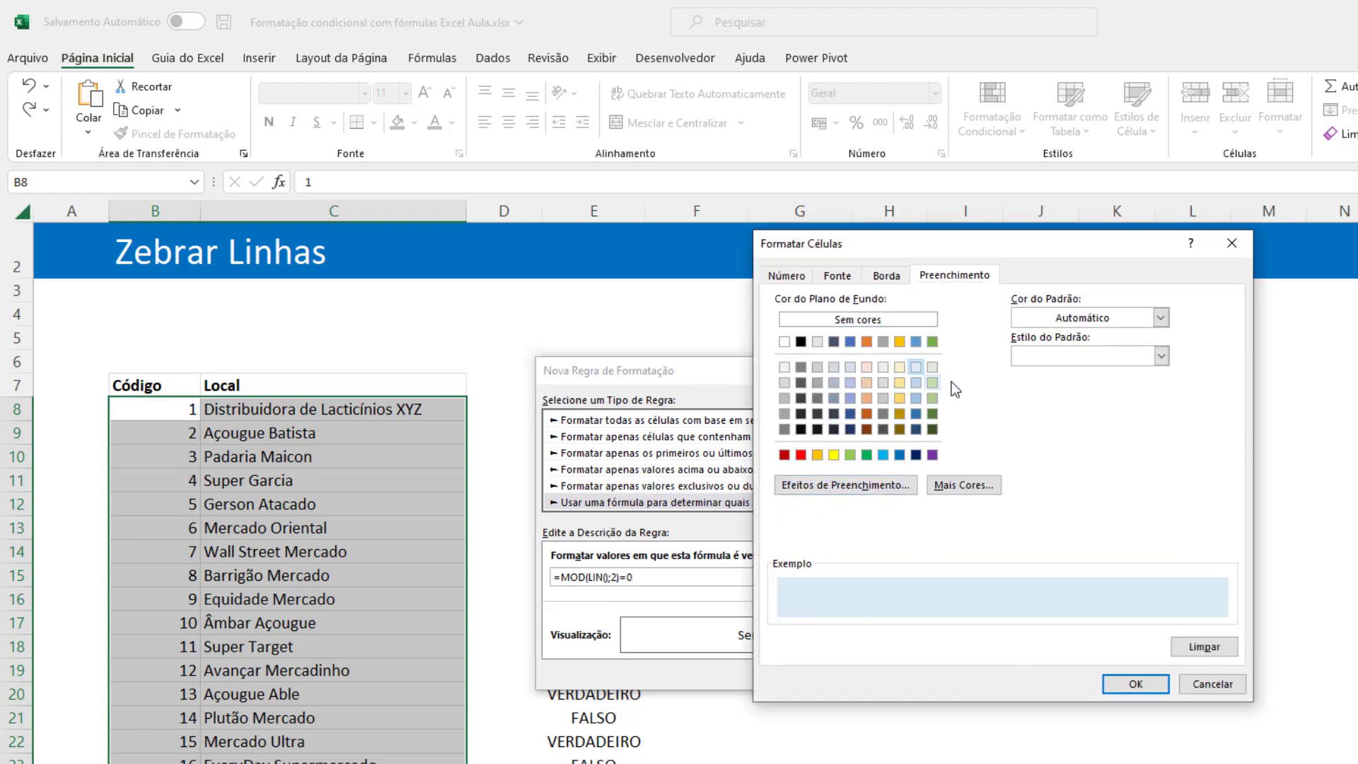
pyautogui.click(882, 280)
pyautogui.click(839, 280)
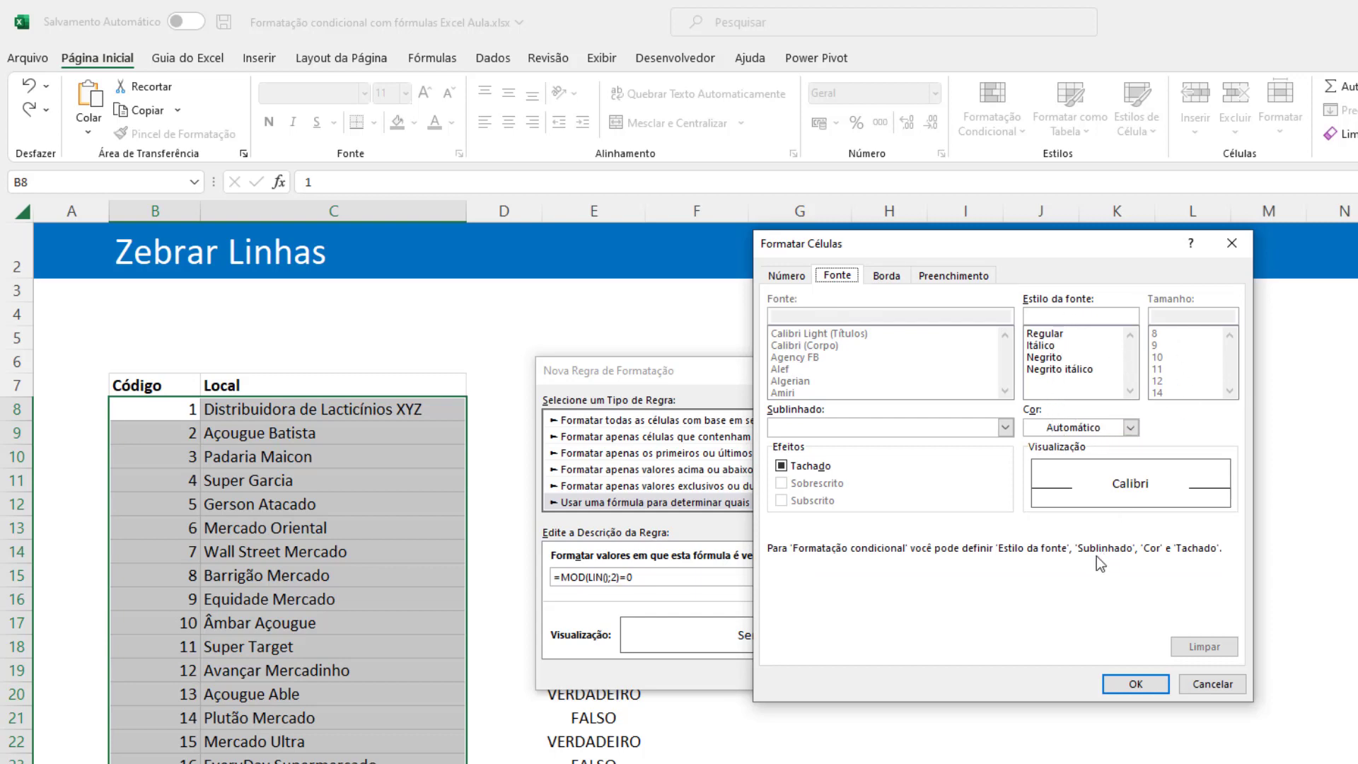
pyautogui.click(1158, 690)
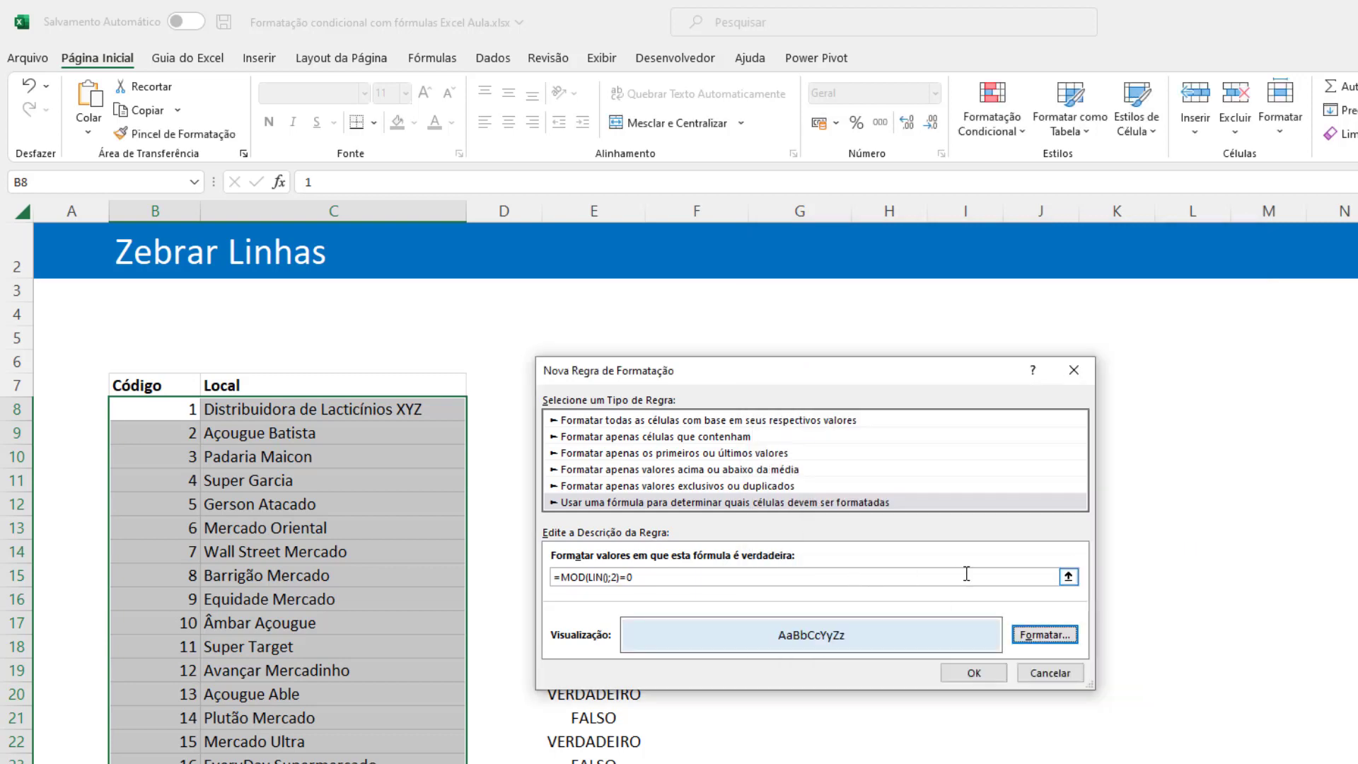
pyautogui.click(1003, 677)
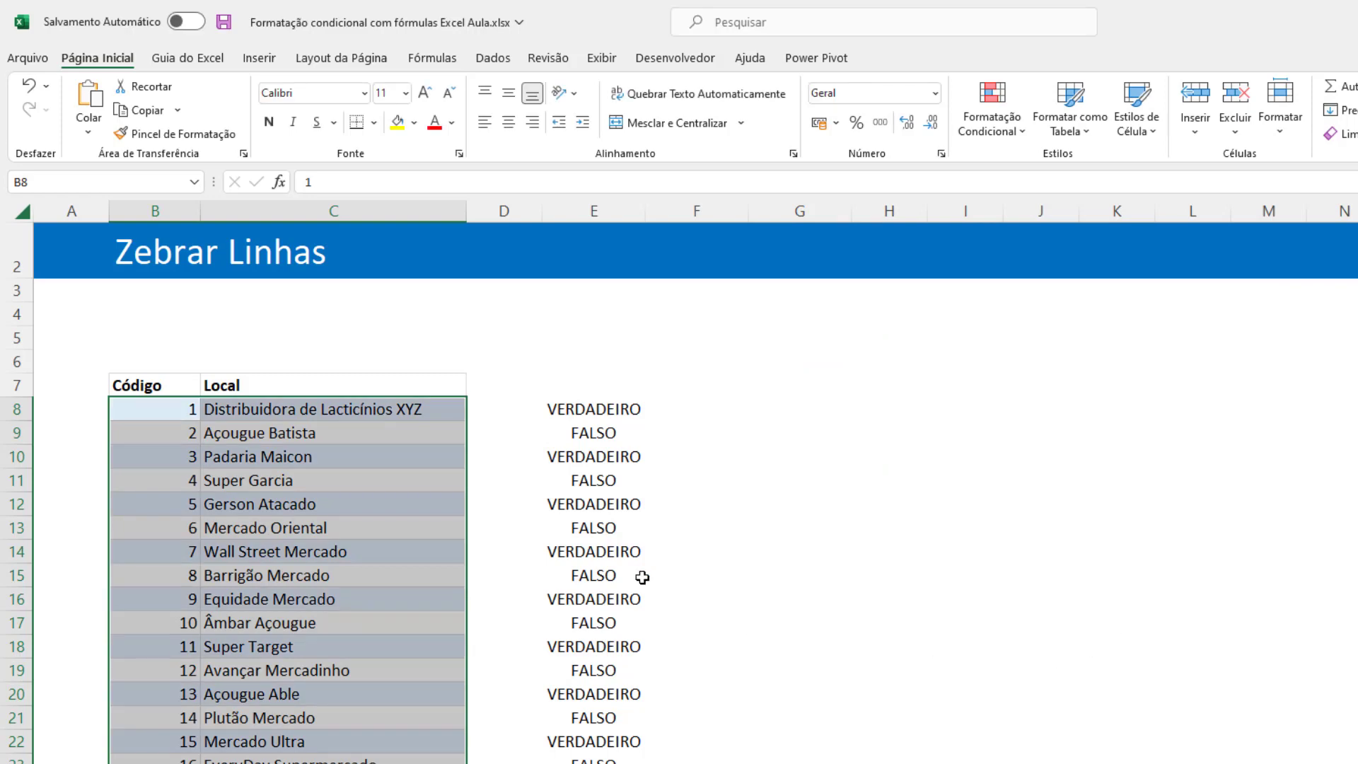
# Compare the shaded and unshaded table rows with the VERDADEIRO and FALSO values in column E.
pyautogui.click(365, 453)
pyautogui.moveTo(266, 409); pyautogui.dragTo(267, 761)
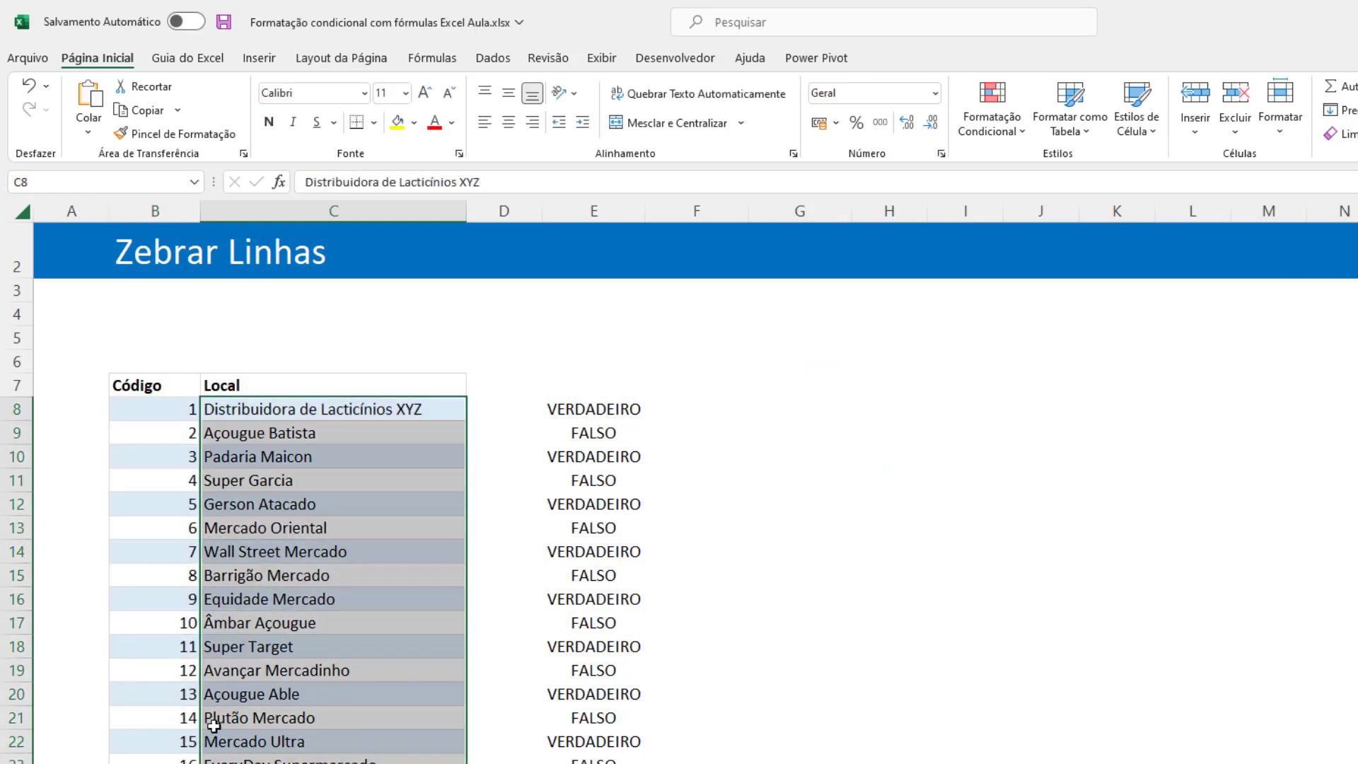
pyautogui.click(267, 430)
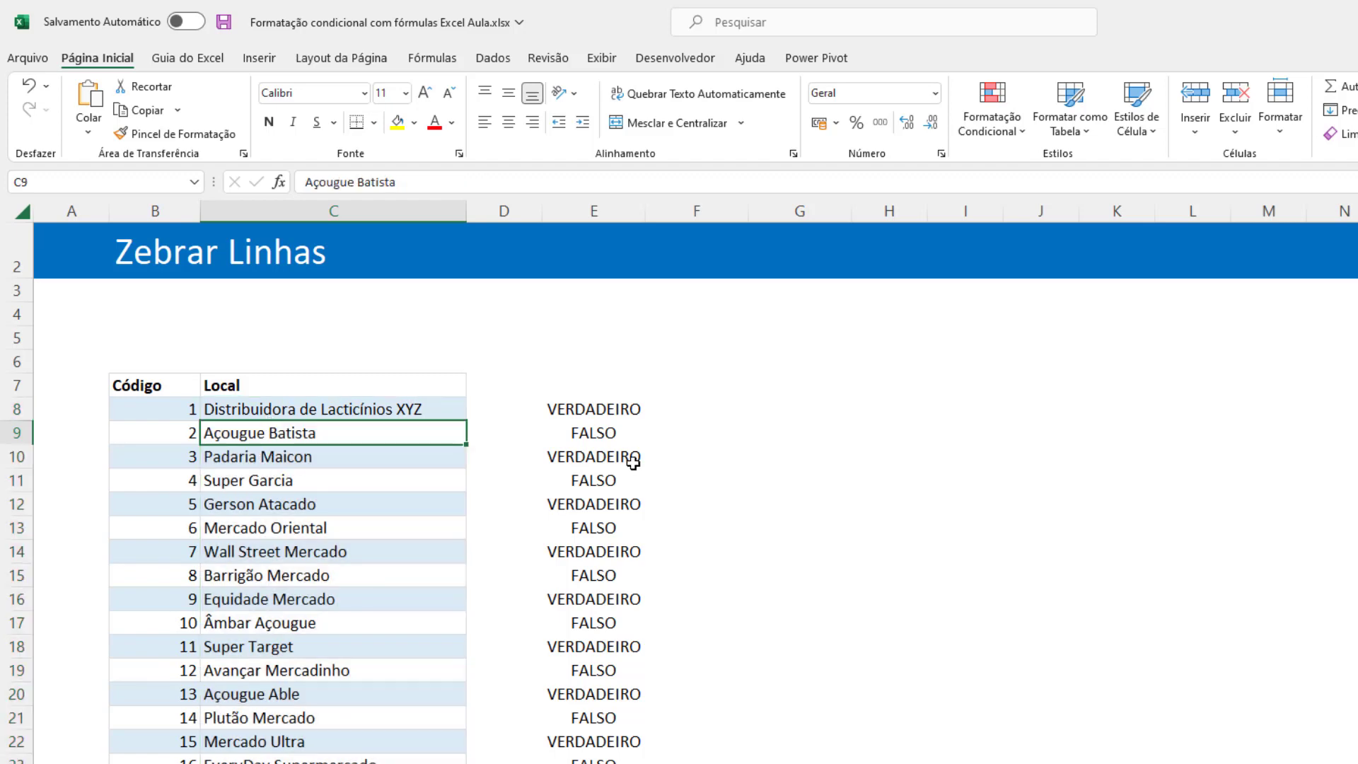
pyautogui.click(576, 408)
pyautogui.click(597, 453)
pyautogui.click(590, 523)
pyautogui.click(603, 607)
pyautogui.click(605, 410)
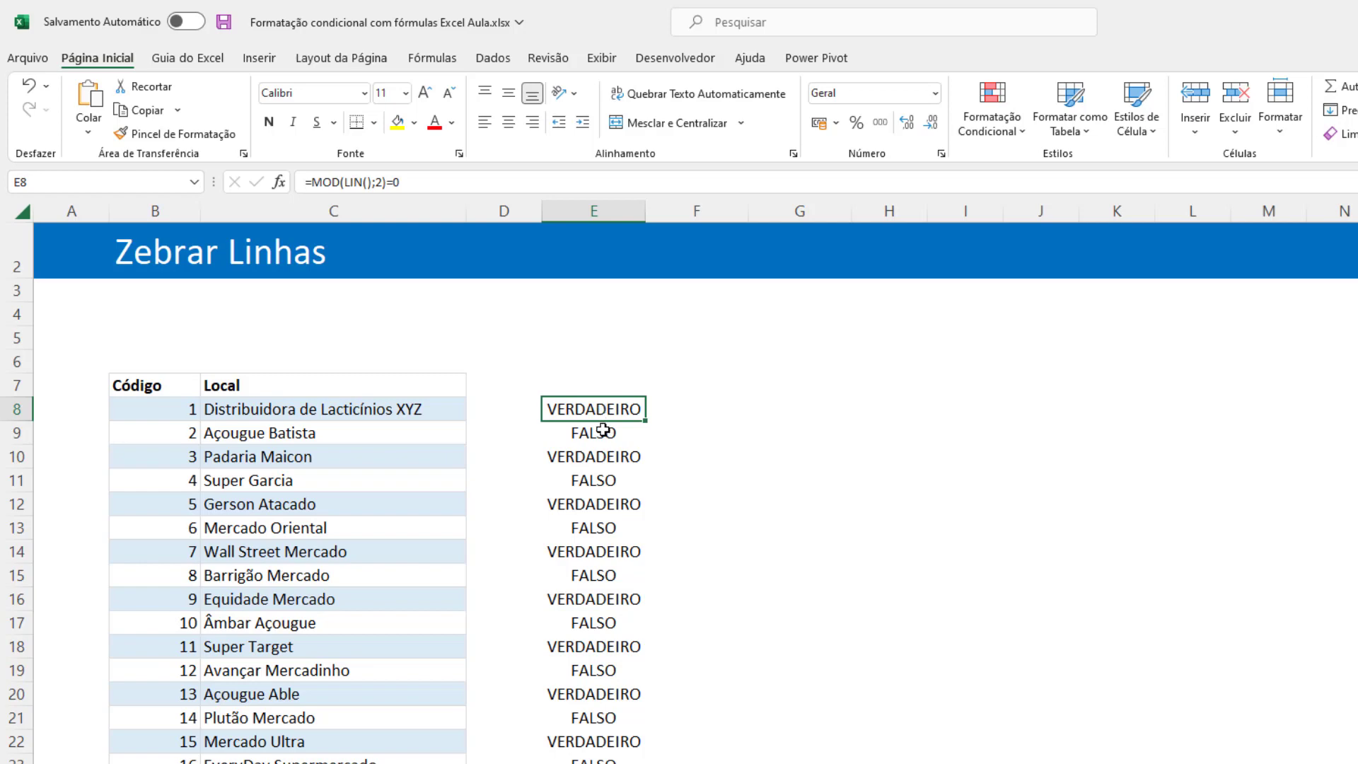
pyautogui.click(598, 431)
pyautogui.press('Down')
pyautogui.press('Down')
pyautogui.press('Down')
pyautogui.press('Down')
pyautogui.press('Down')
pyautogui.press('Down')
pyautogui.press('Down')
pyautogui.press('Down')
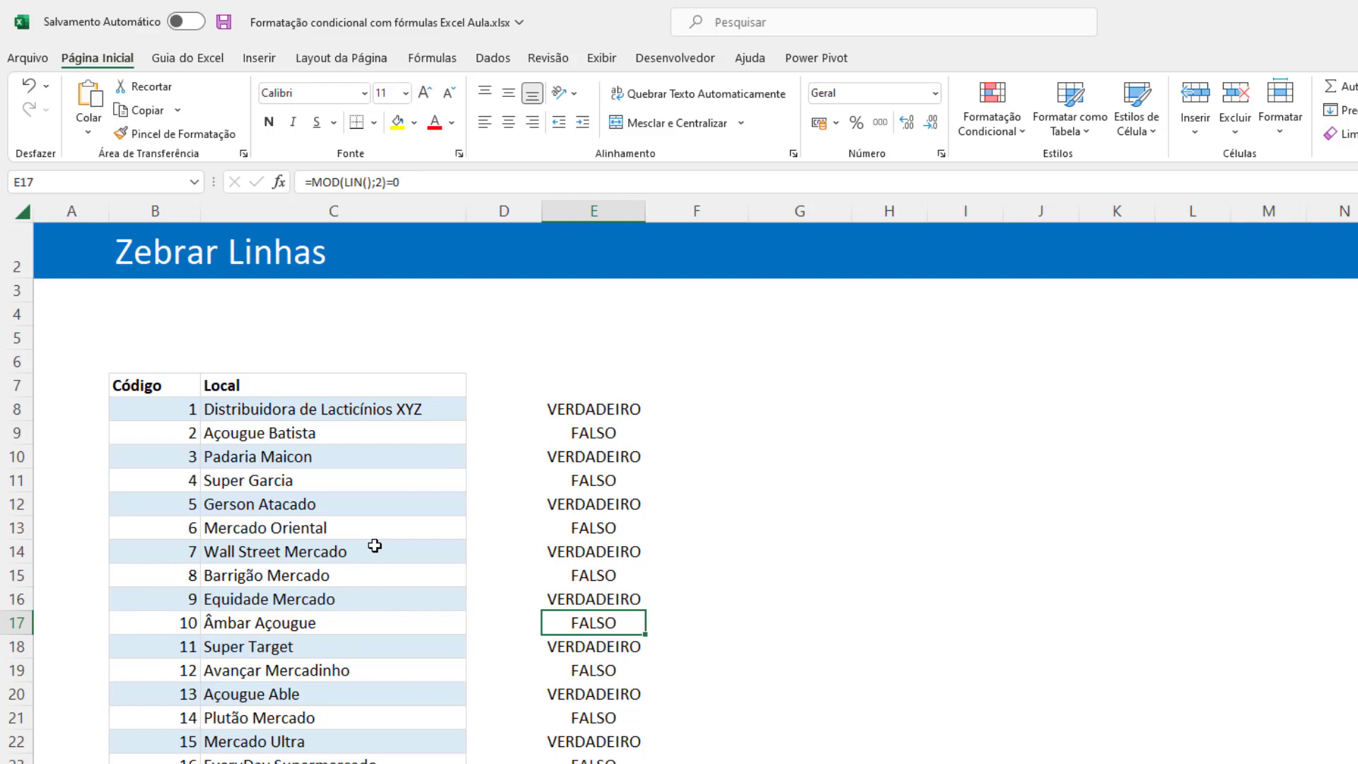
# On the Destacar a linha sheet, choose Super Garcia from the Local list in cell C5.
pyautogui.hotkey('ctrl', 'pagedown')
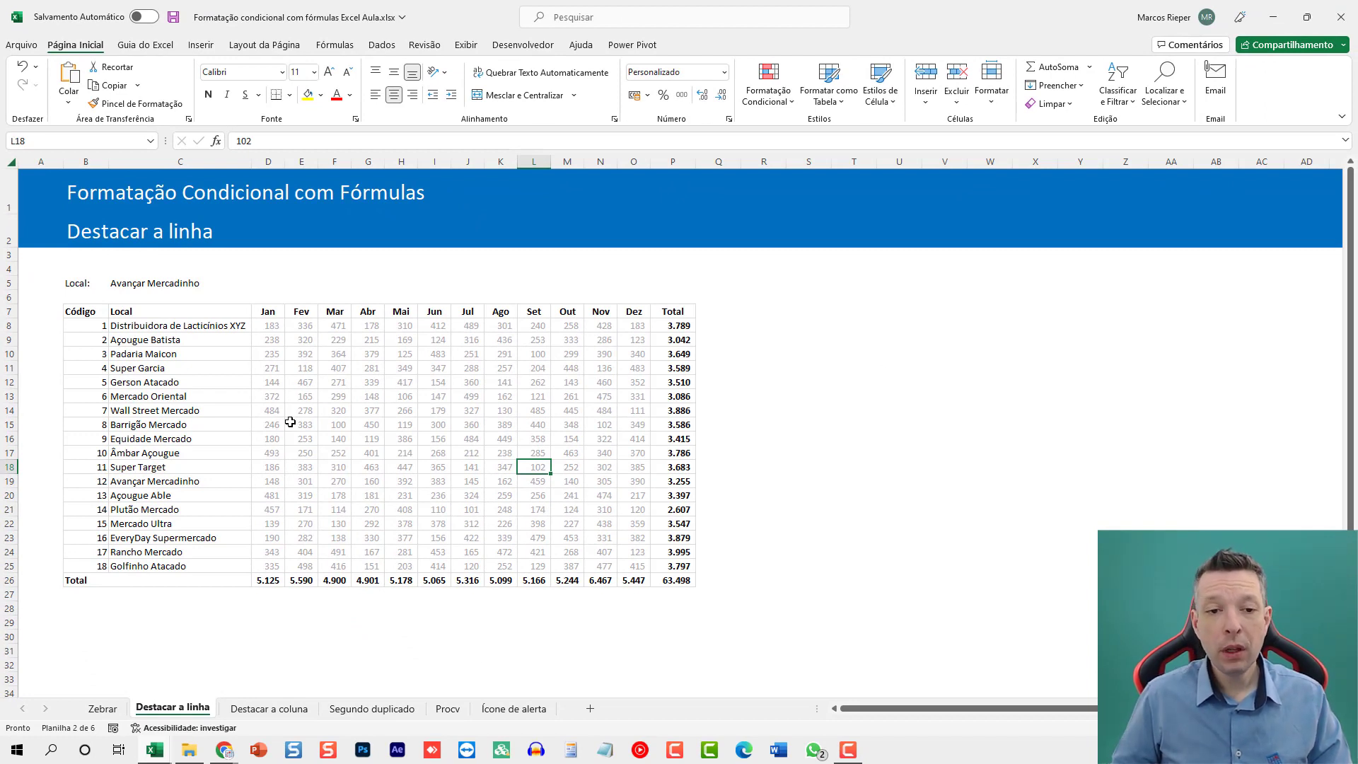
pyautogui.moveTo(141, 327); pyautogui.dragTo(132, 566)
pyautogui.moveTo(66, 383); pyautogui.dragTo(672, 382)
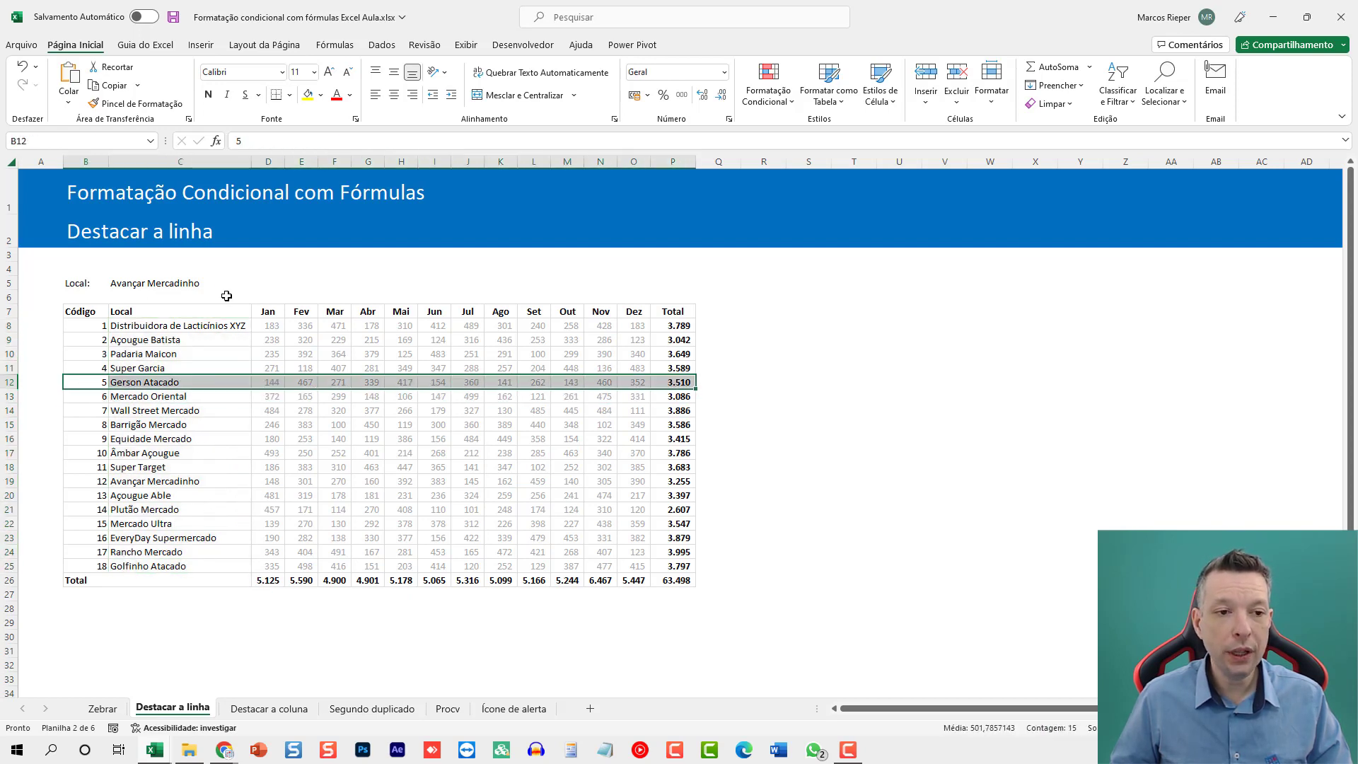
pyautogui.click(159, 284)
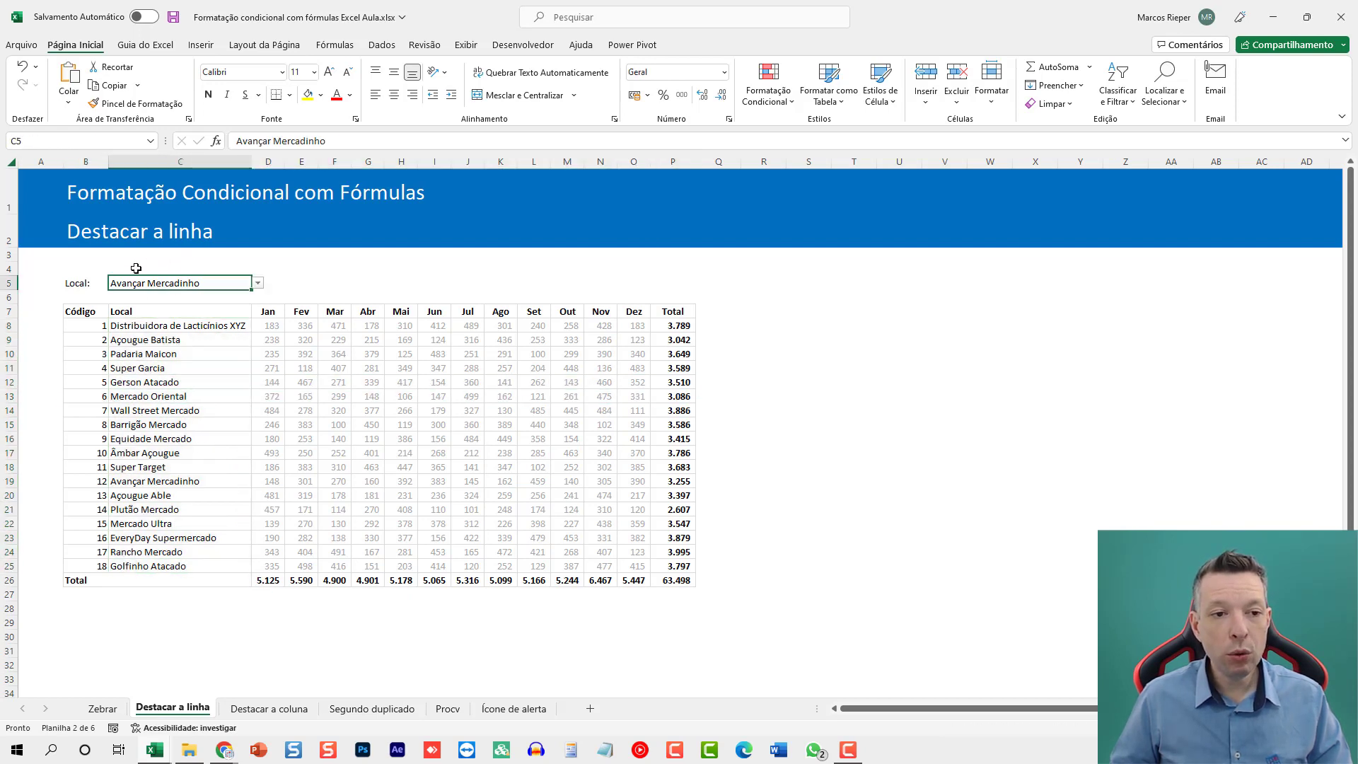
pyautogui.click(259, 283)
pyautogui.scroll(2, 262, 328)
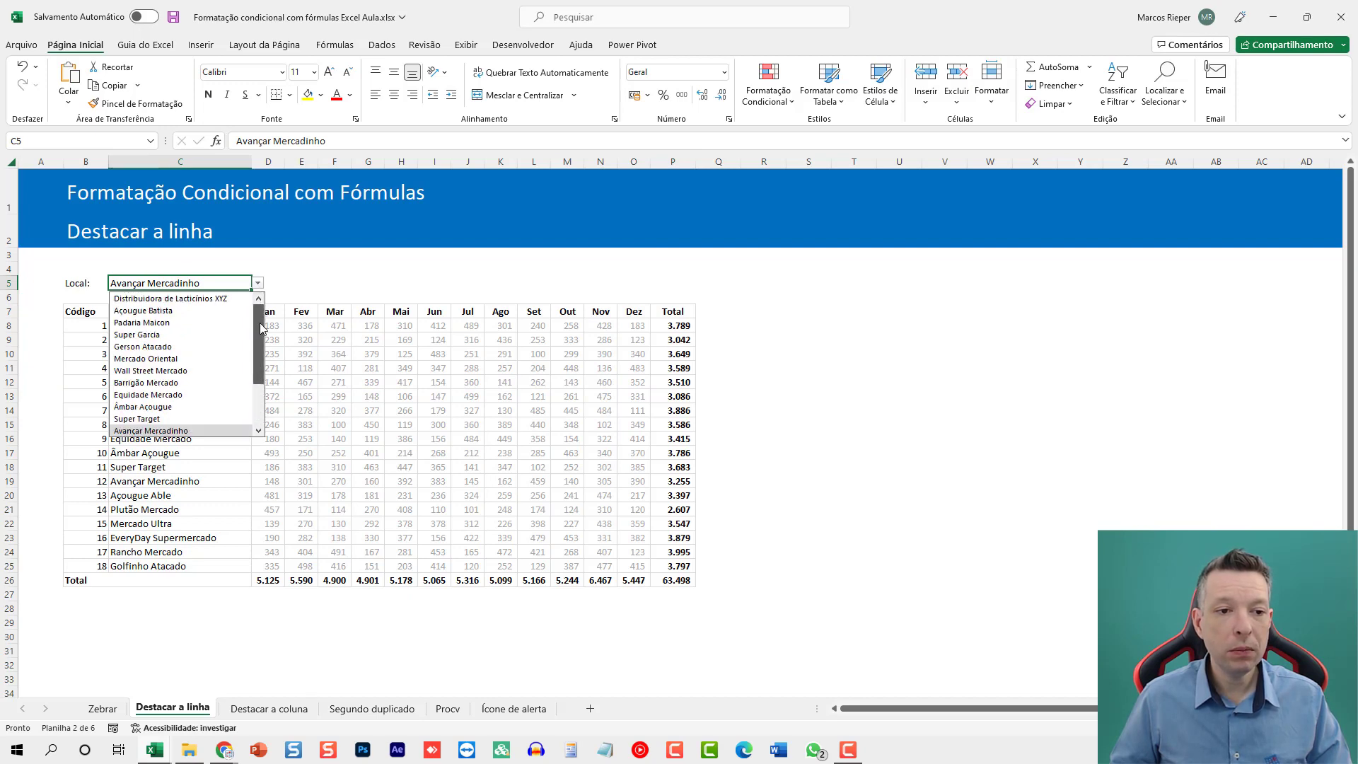
pyautogui.click(179, 335)
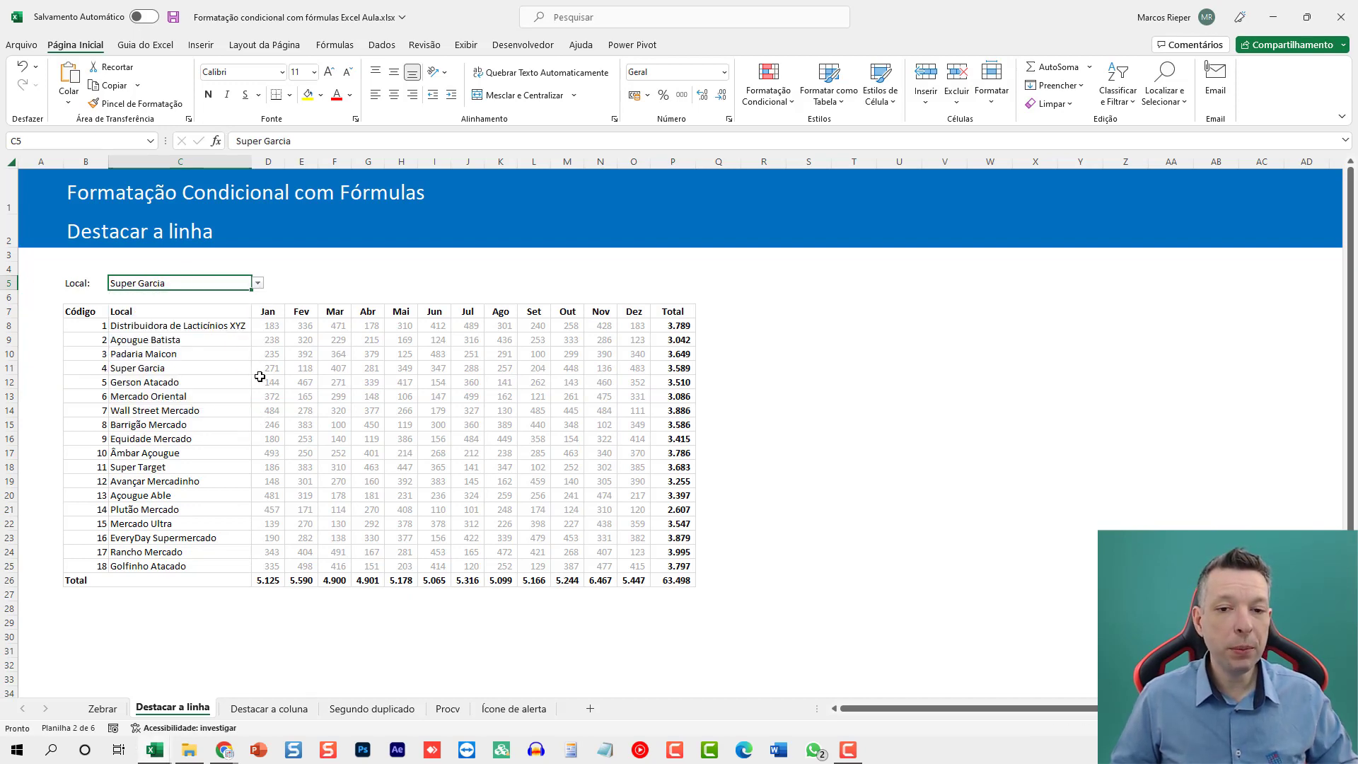
# Widen the month columns Jan to Dez (D to O) so the values in the Total row fit.
pyautogui.scroll(2, 261, 378)
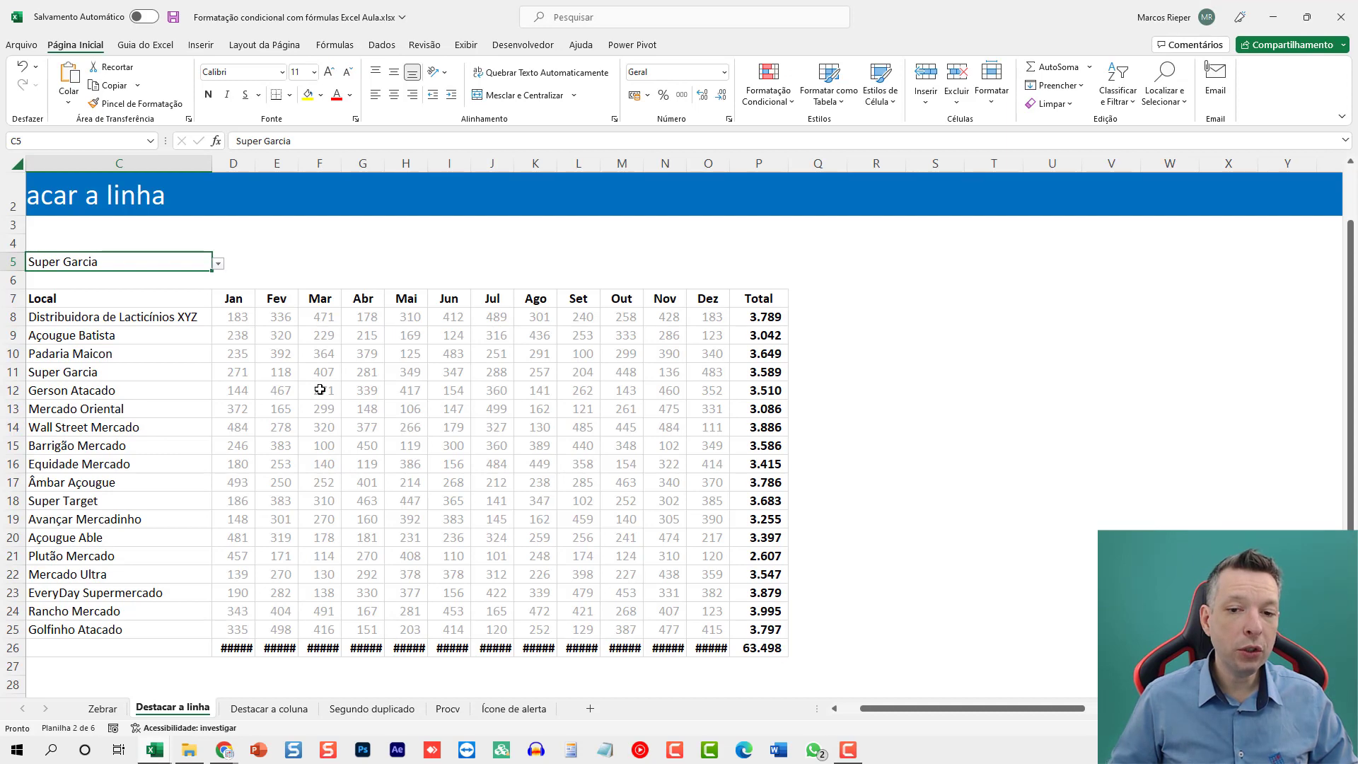
pyautogui.hotkey('ctrl', 'Home')
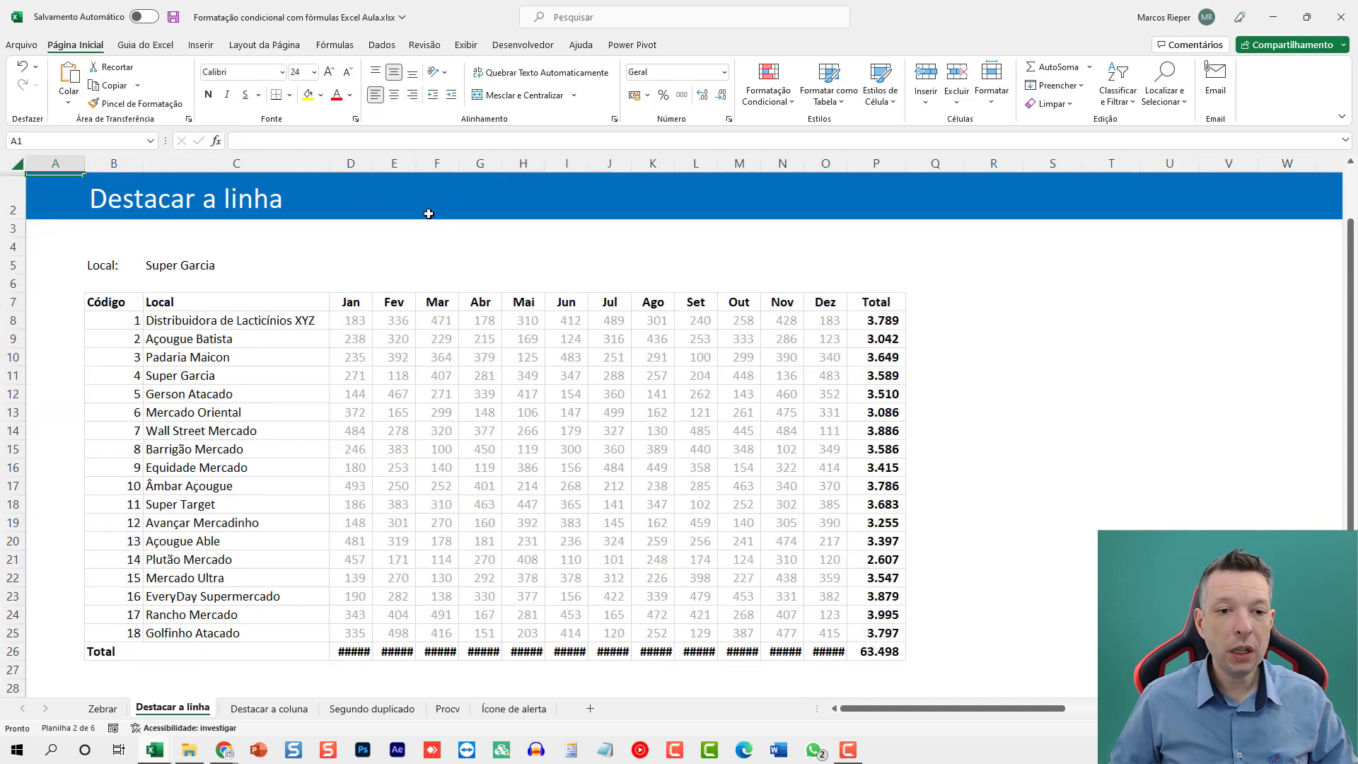
pyautogui.moveTo(368, 167); pyautogui.dragTo(852, 163)
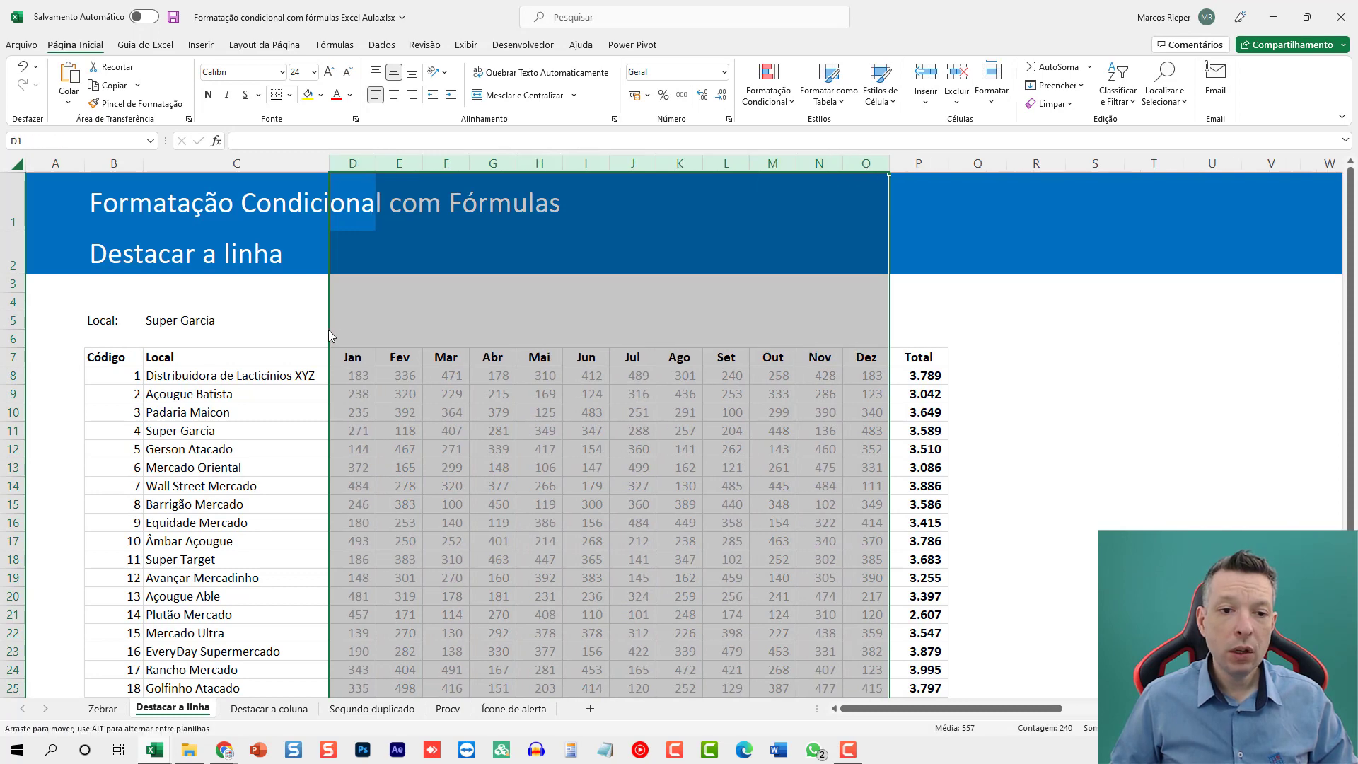
pyautogui.click(322, 393)
pyautogui.scroll(-1, 400, 412)
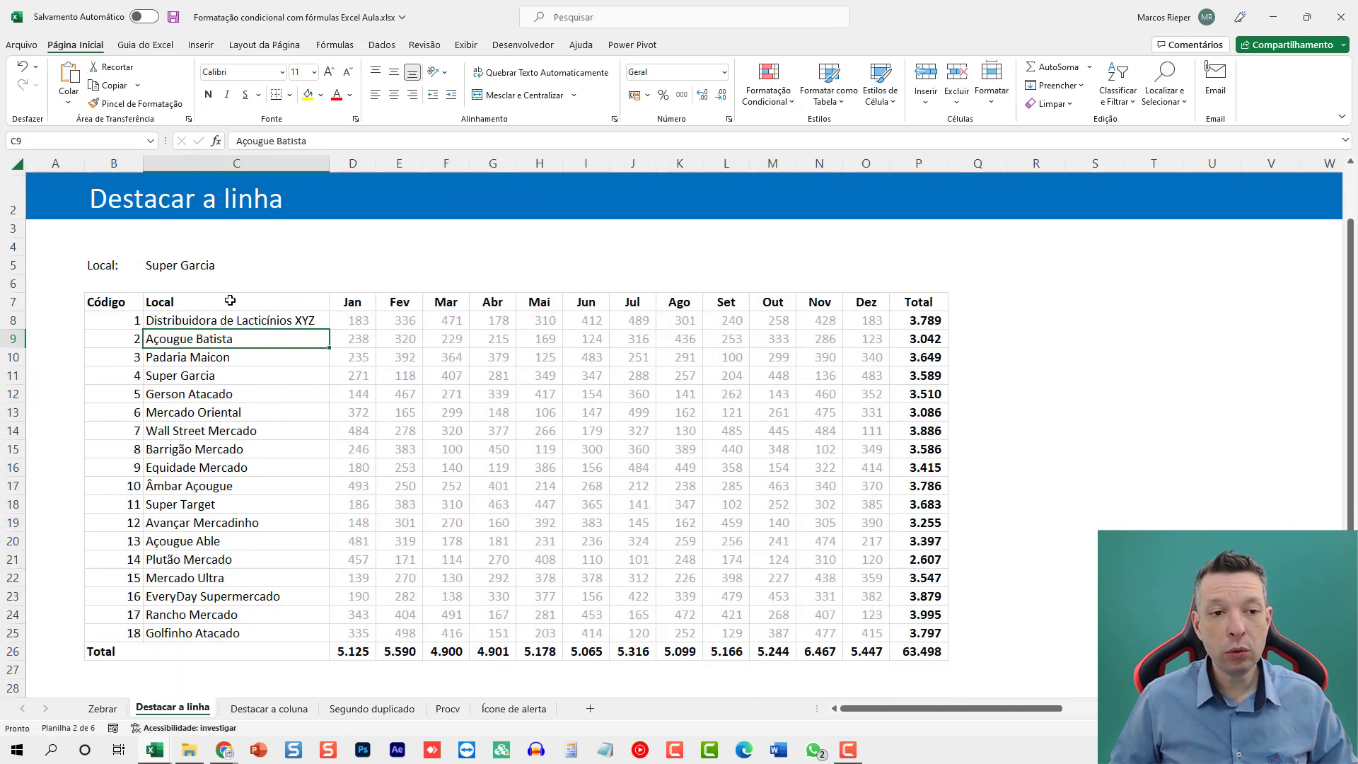
# Enter the formula =C8=C5 in cell R8 to compare the first row's Local with the chosen one.
pyautogui.moveTo(117, 319); pyautogui.dragTo(857, 620)
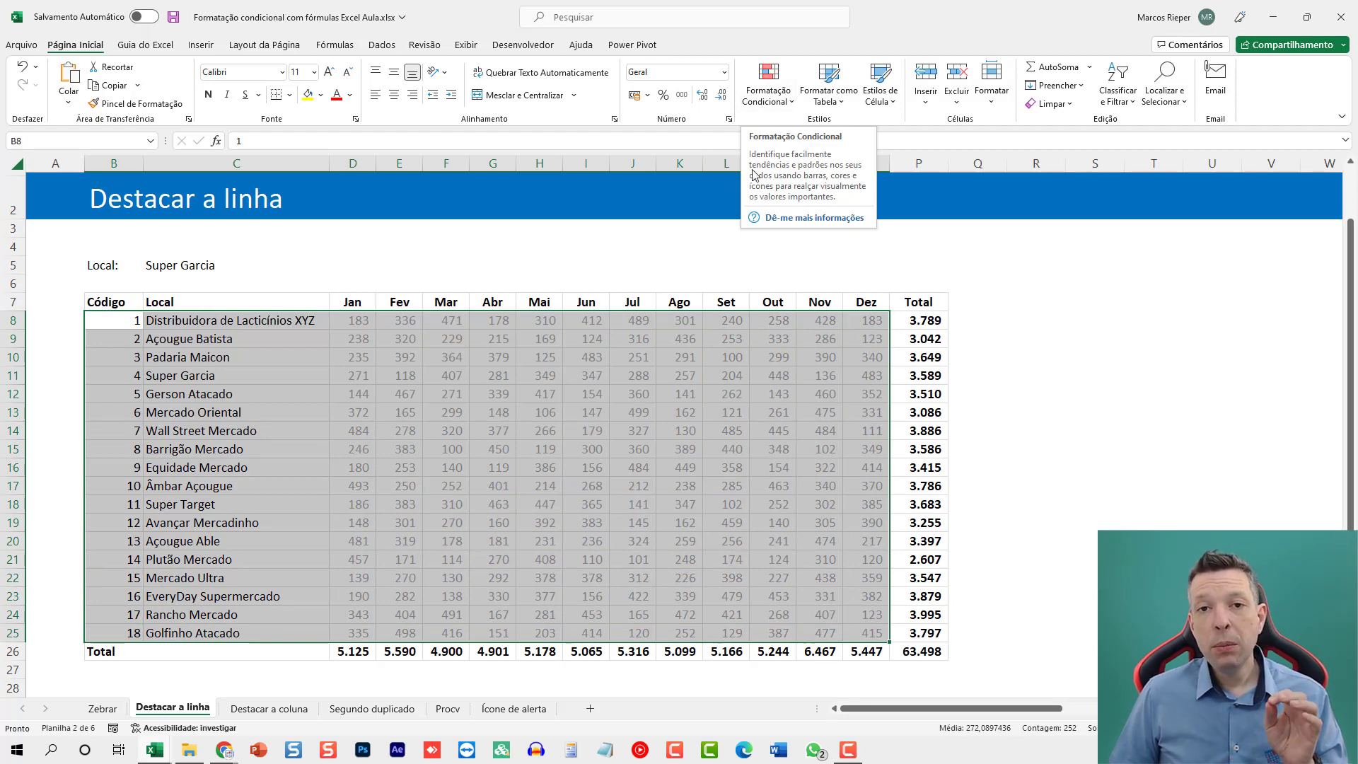
pyautogui.click(1017, 322)
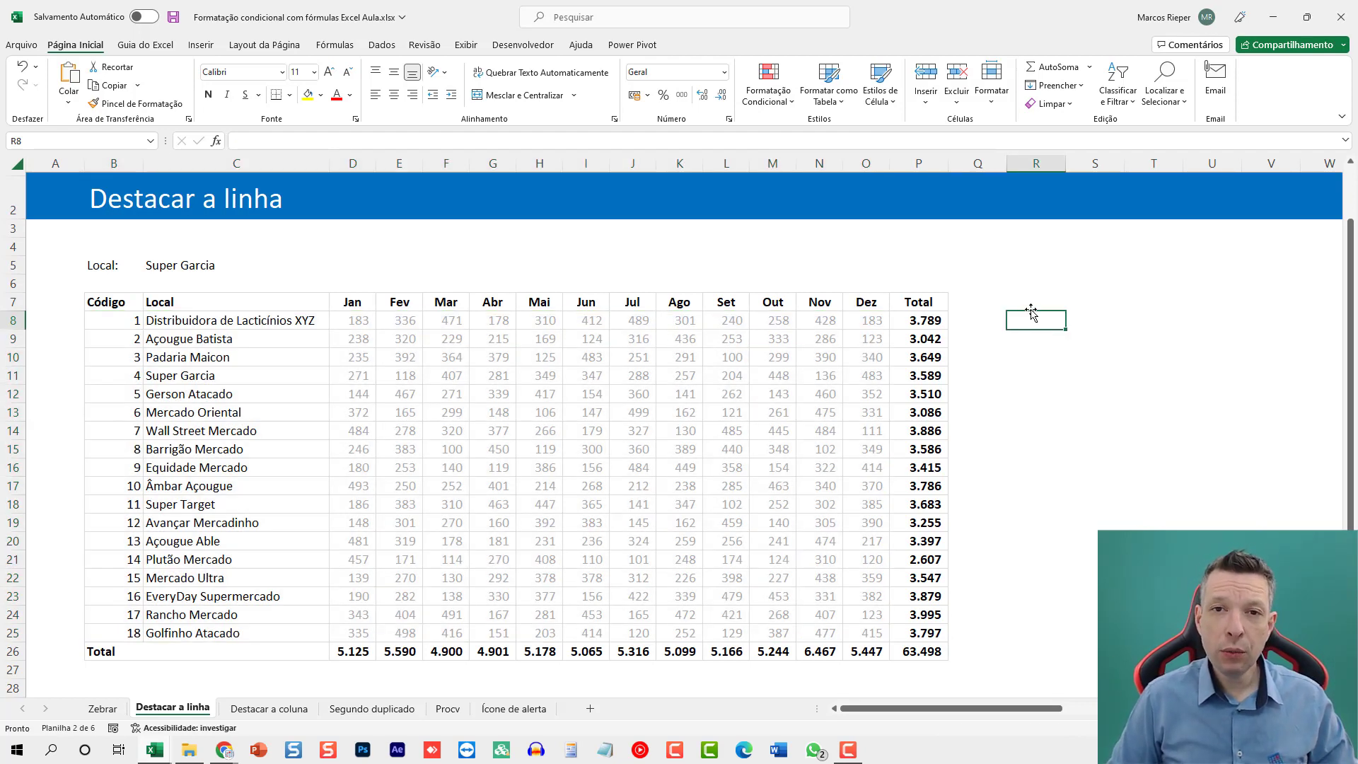
pyautogui.write('=')
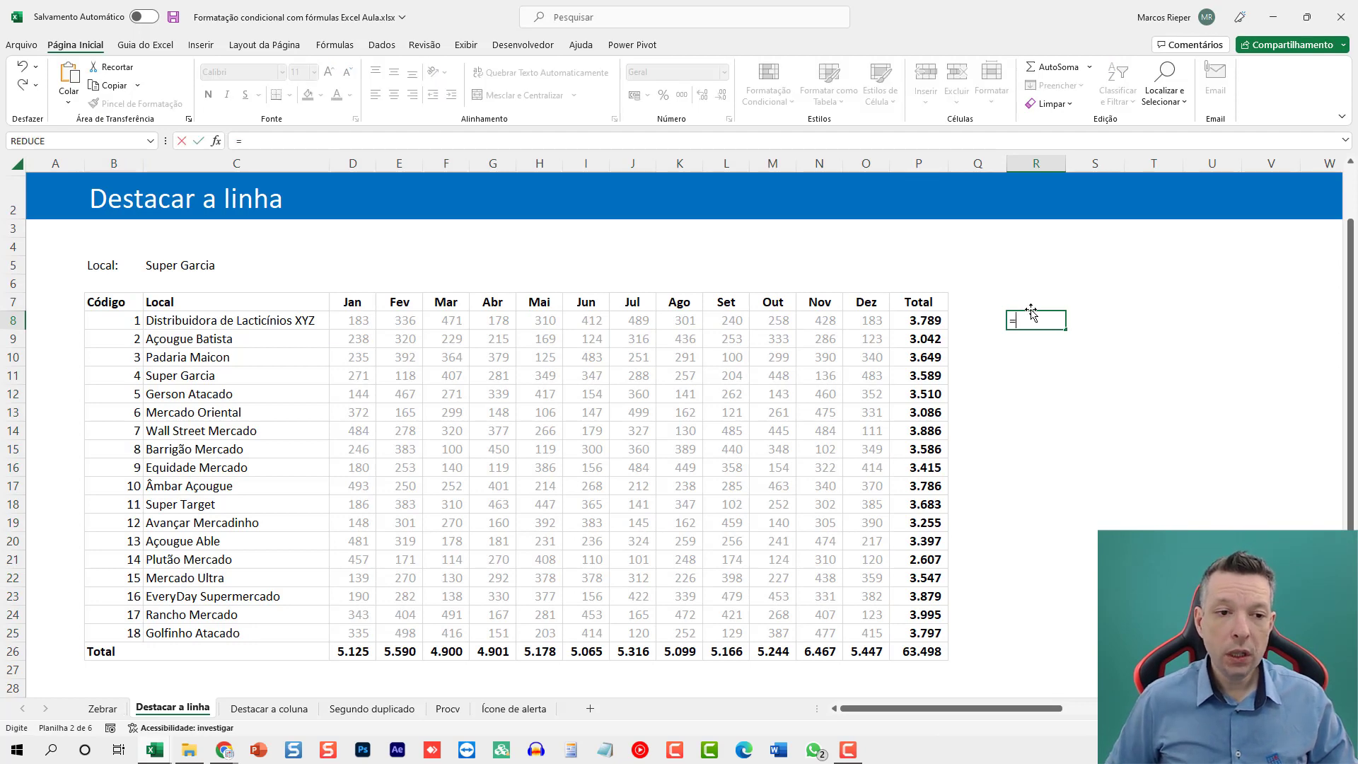
pyautogui.press('Left')
pyautogui.press('Left')
pyautogui.press('Left')
pyautogui.press('Left')
pyautogui.press('Left')
pyautogui.press('Left')
pyautogui.press('Left')
pyautogui.press('Left')
pyautogui.press('Left')
pyautogui.press('Left')
pyautogui.press('Left')
pyautogui.press('Left')
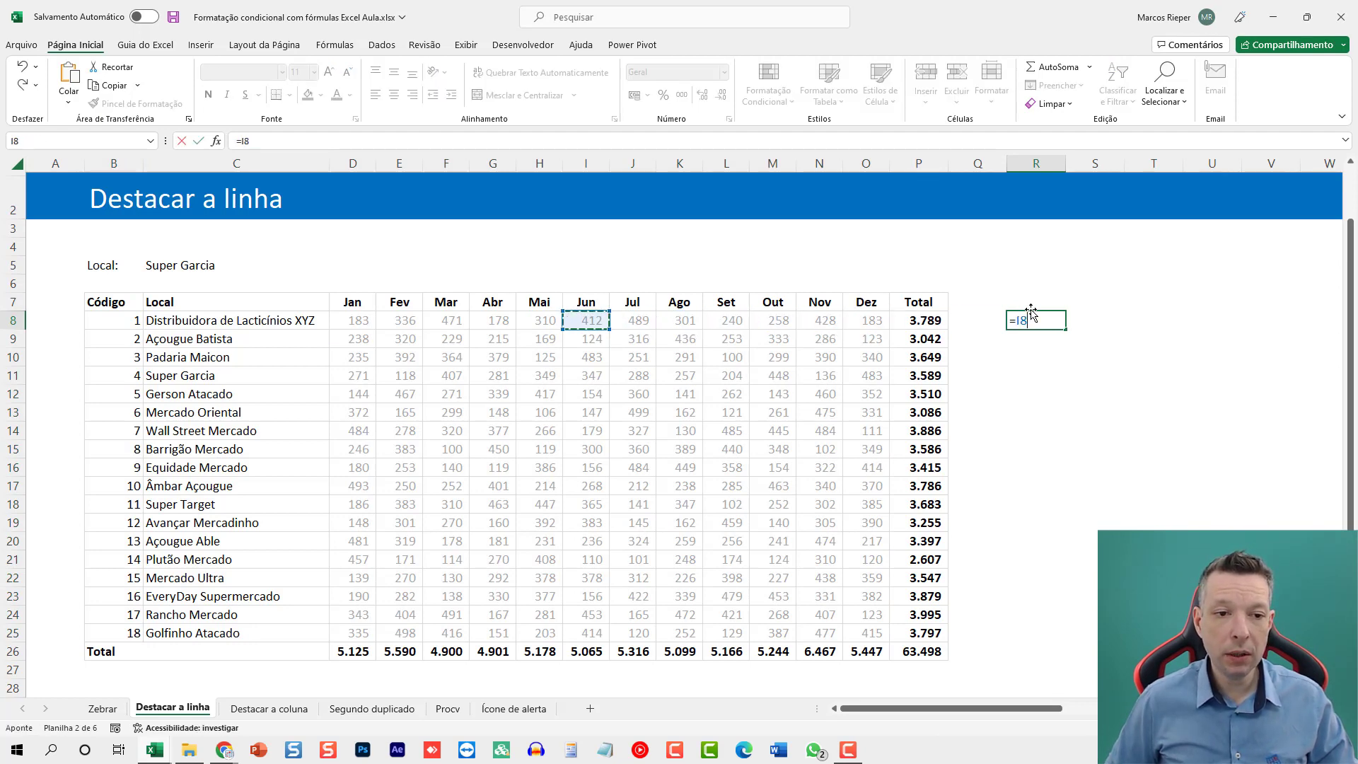
pyautogui.press('Left')
pyautogui.press('Left')
pyautogui.press('Left')
pyautogui.write('=')
pyautogui.click(250, 267)
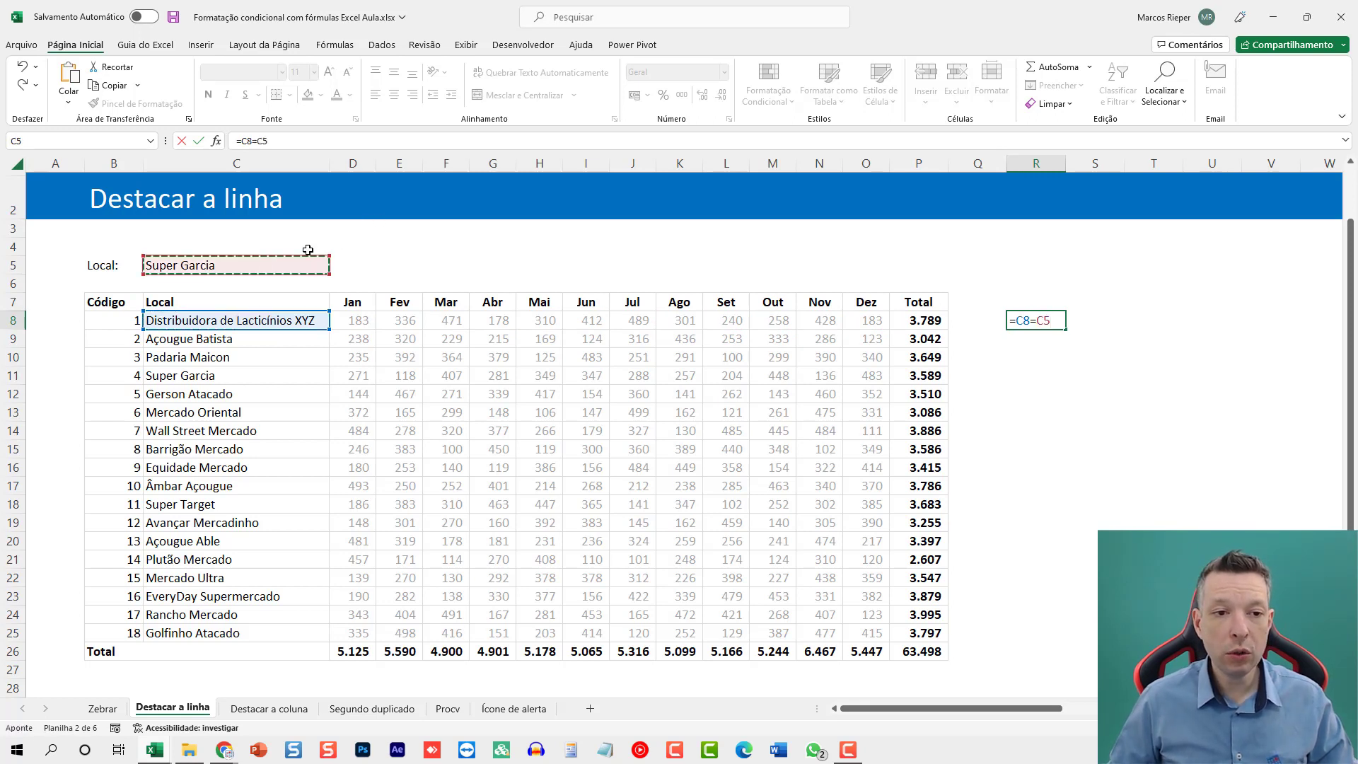
pyautogui.press('Return')
# Fill the comparison formula from R8 down to R25 and check the Super Garcia row.
pyautogui.click(1052, 319)
pyautogui.moveTo(1070, 325); pyautogui.dragTo(1054, 641)
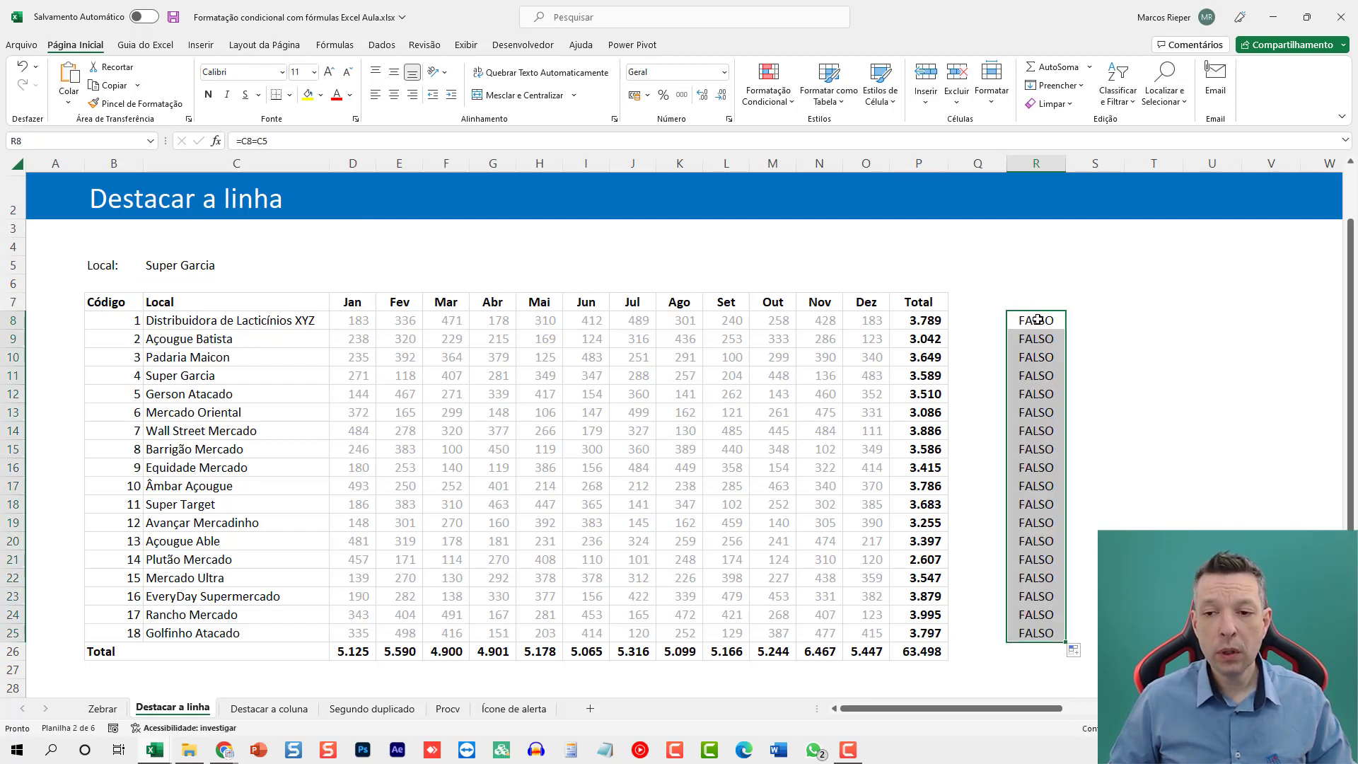
pyautogui.click(169, 374)
# Change the formula in R8 to =C8=$C$5 and fill it down to R25.
pyautogui.click(1039, 317)
pyautogui.press('F2')
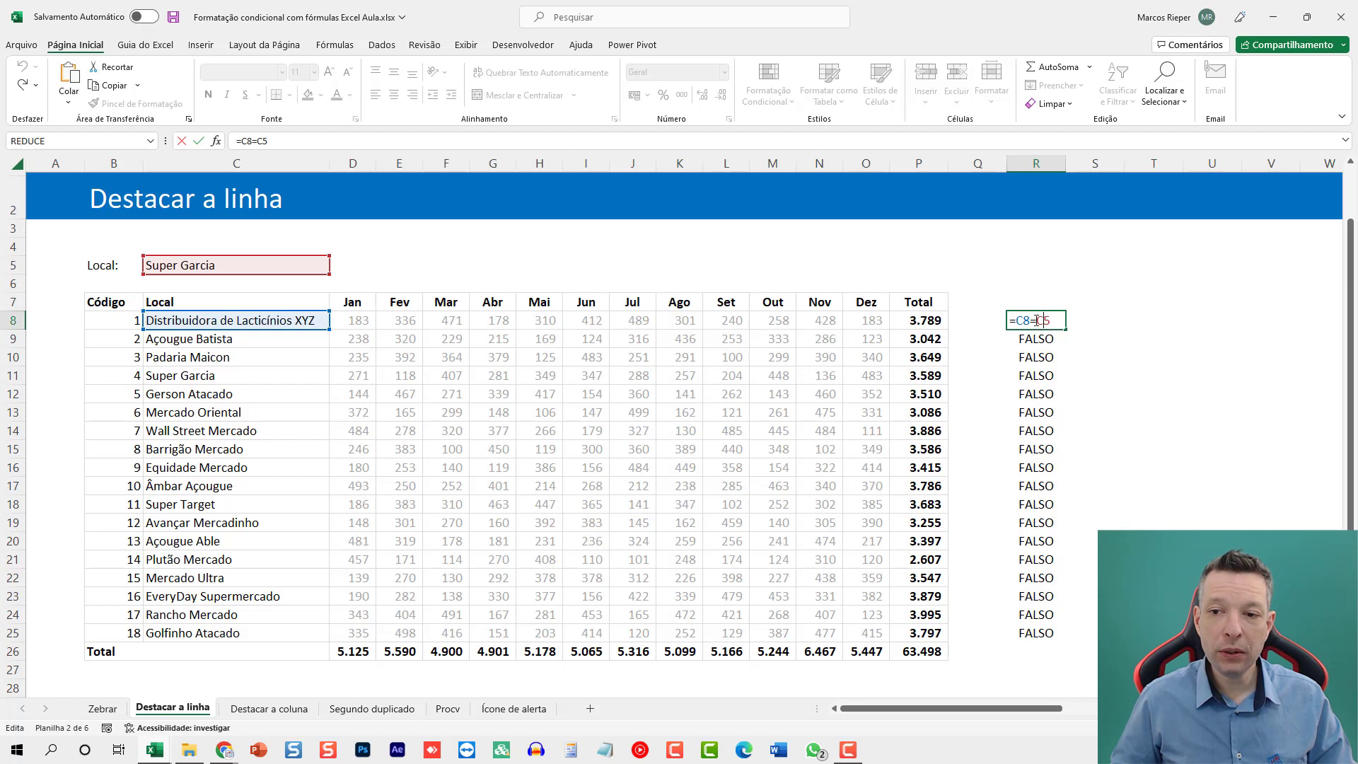
pyautogui.press('F4')
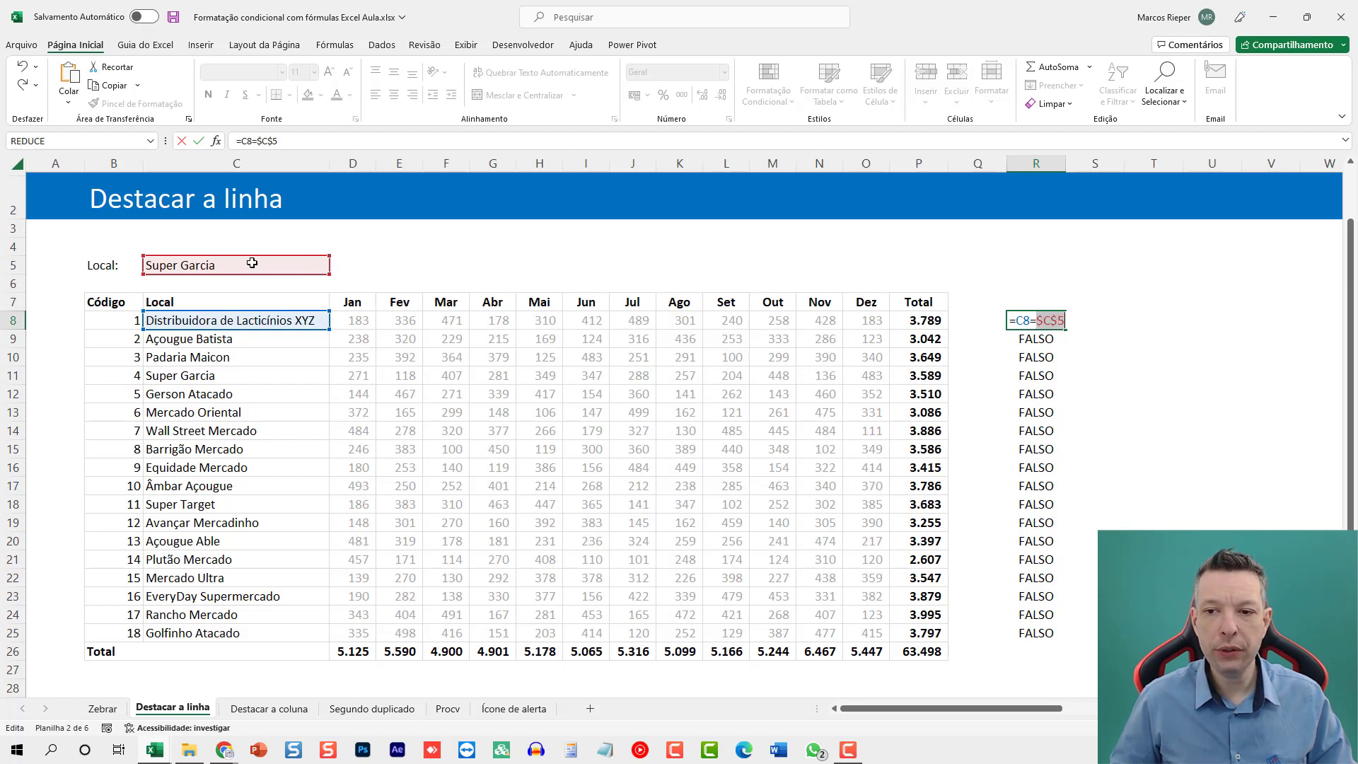
pyautogui.press('Return')
pyautogui.click(1023, 320)
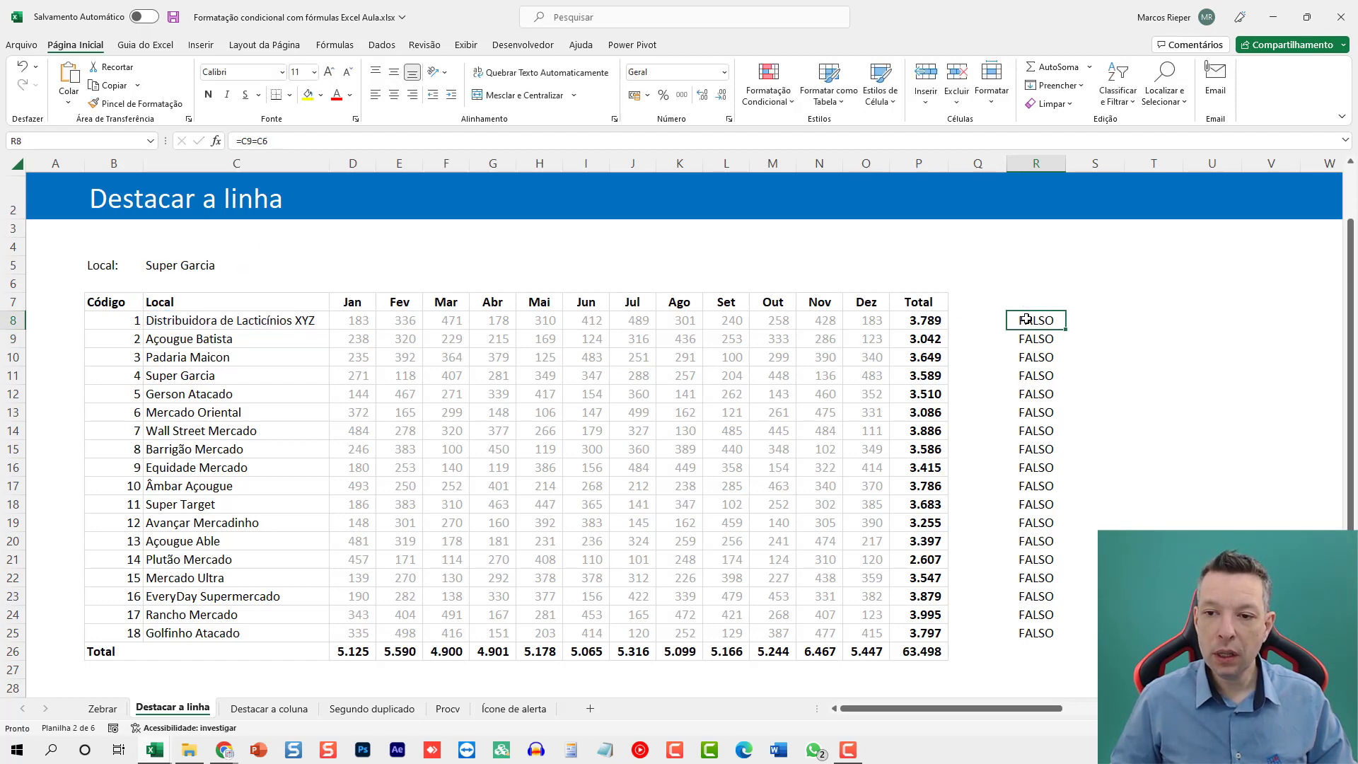
pyautogui.doubleClick(1068, 329)
# Autofit column R and inspect the cell references of the formula in R11 against the Local names.
pyautogui.click(1034, 372)
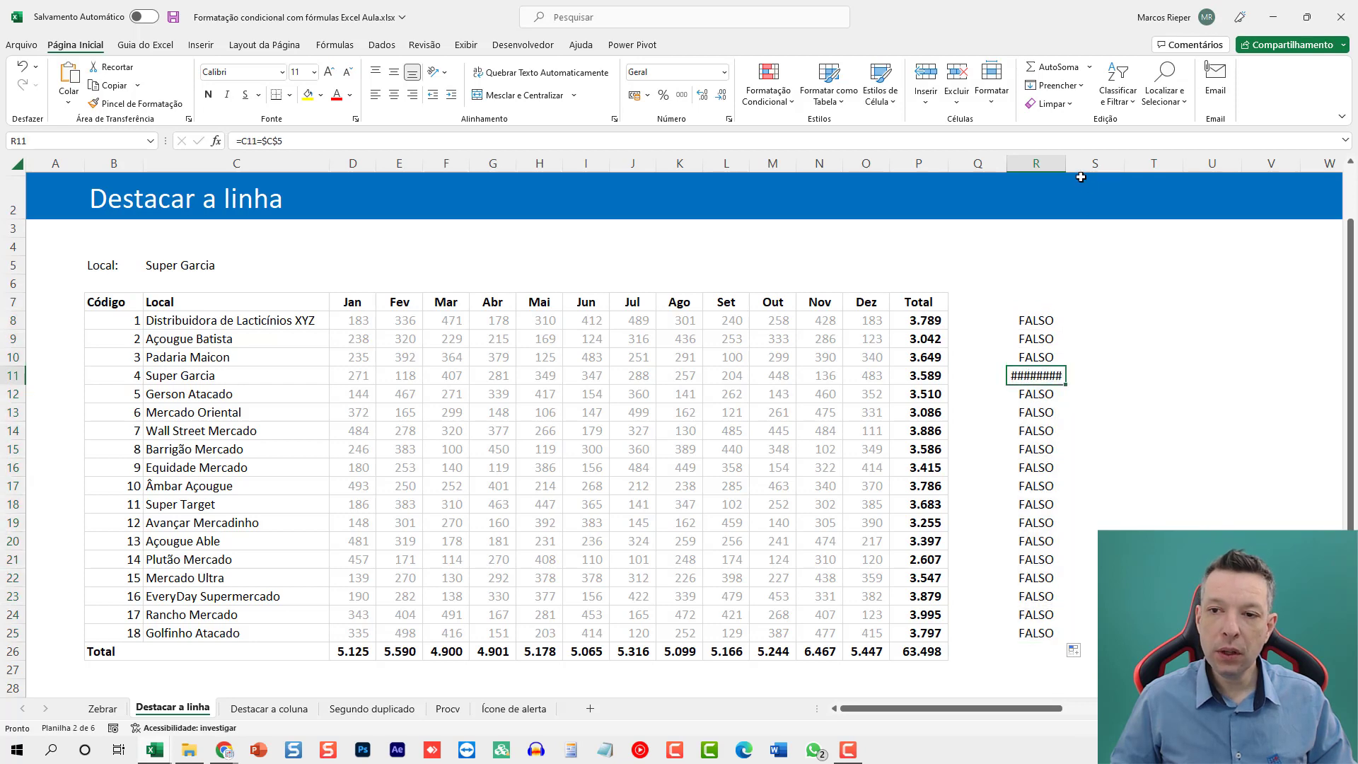
pyautogui.doubleClick(1066, 164)
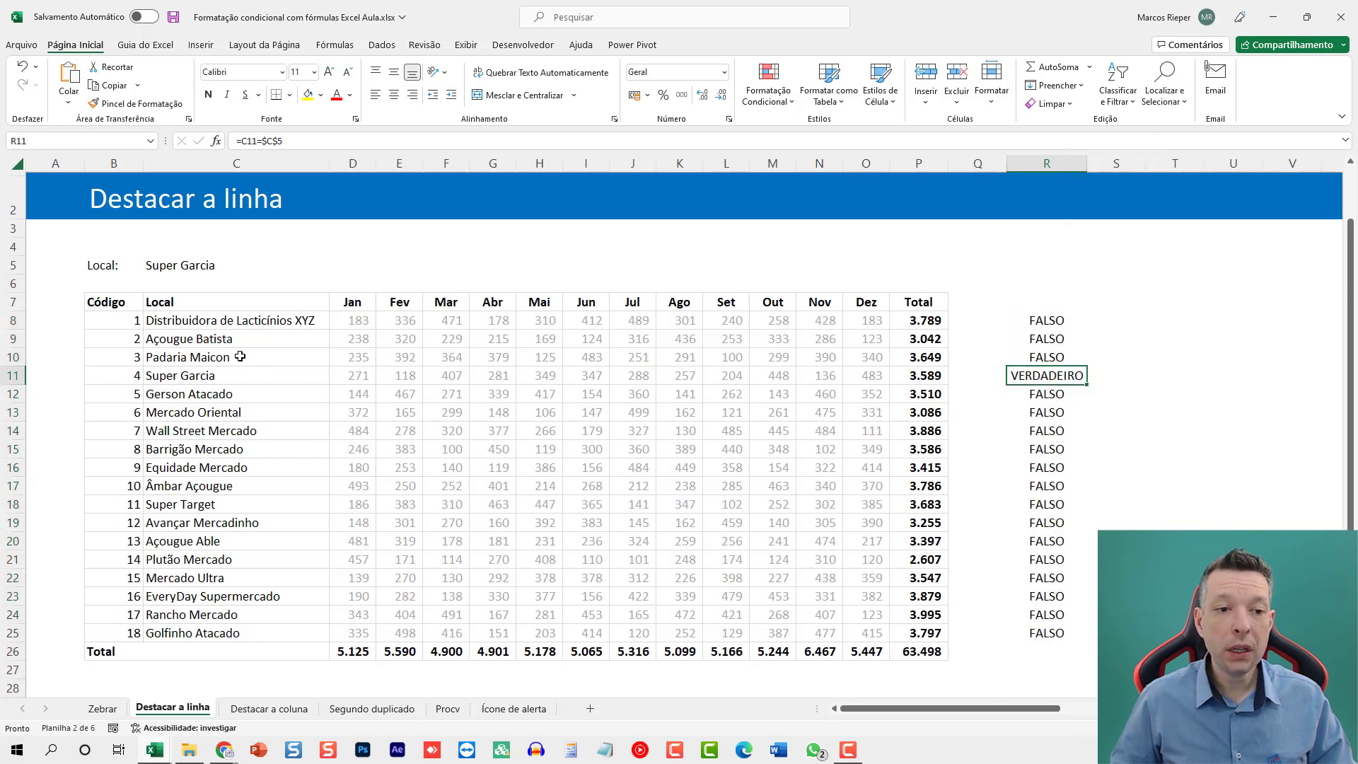
pyautogui.press('F2')
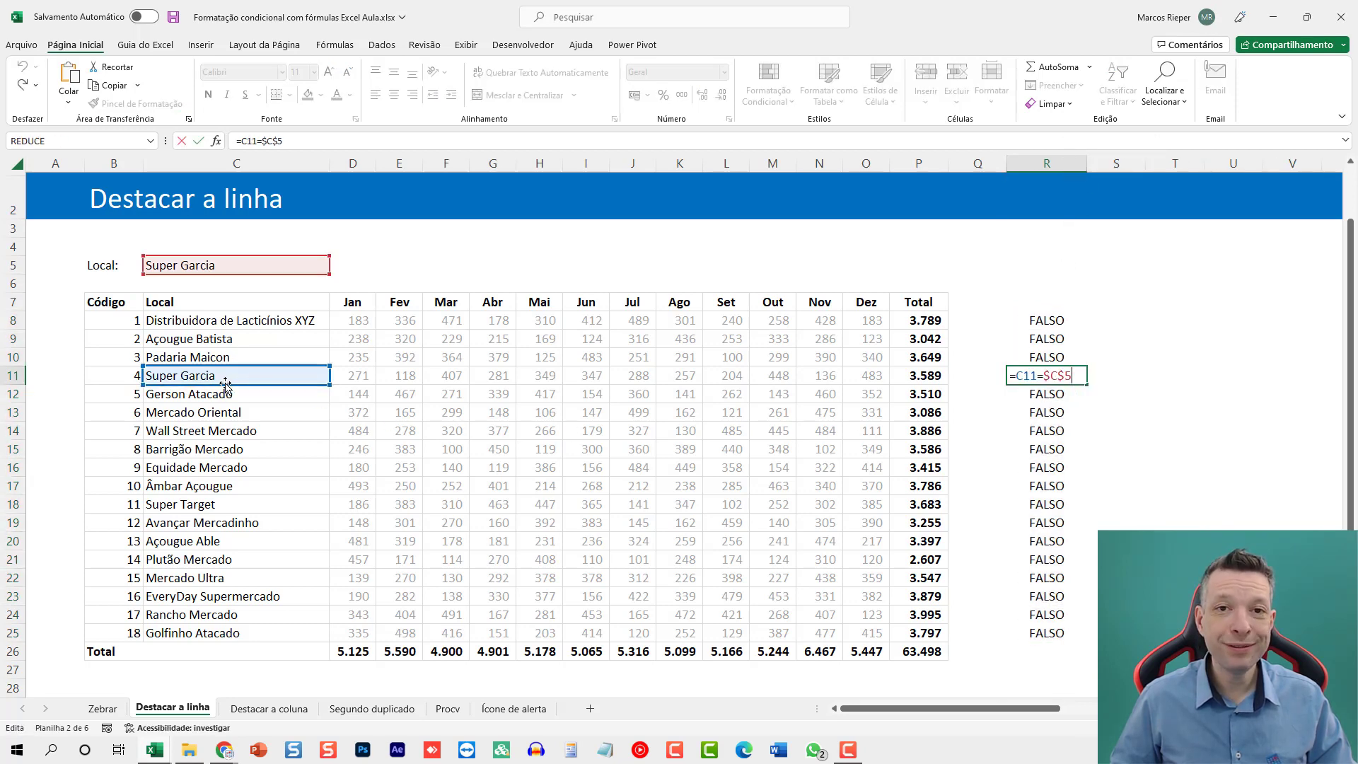
pyautogui.moveTo(213, 324); pyautogui.dragTo(192, 626)
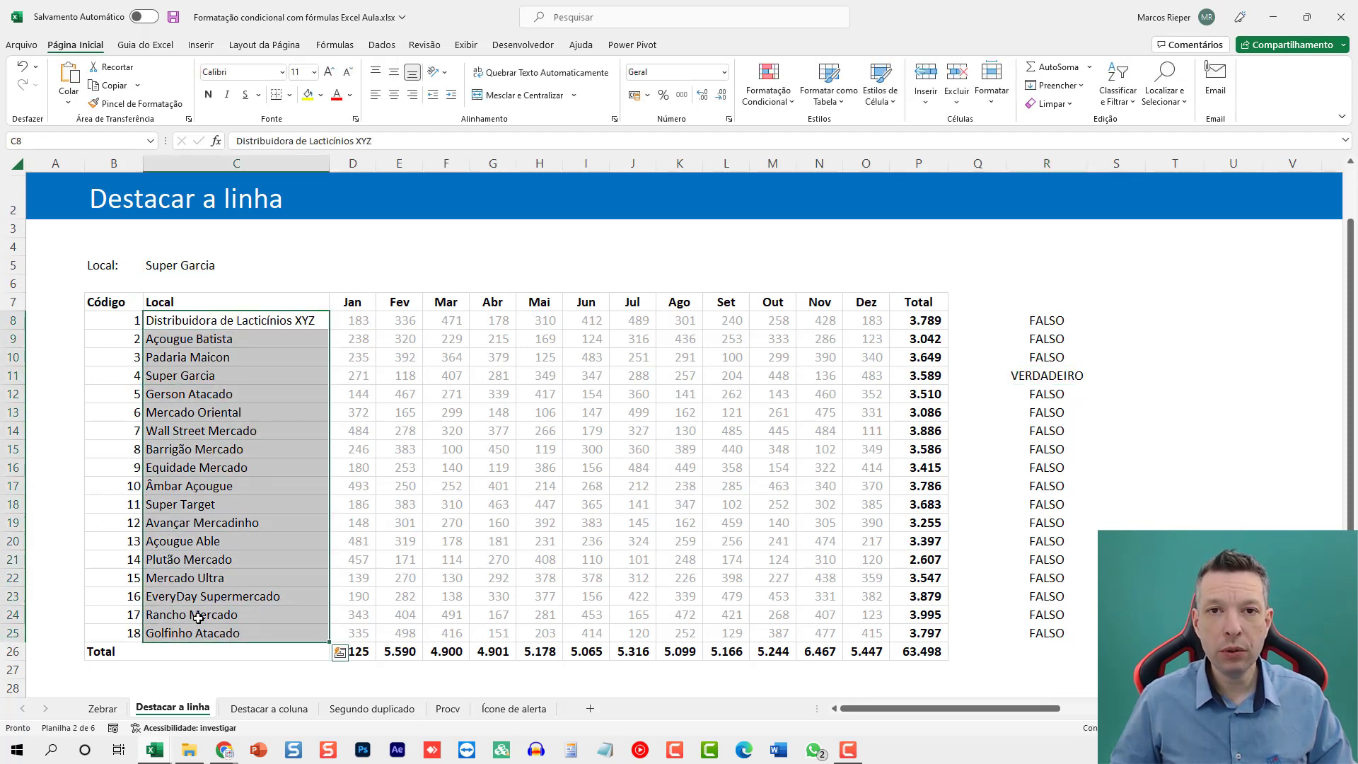
# Try copying the formulas in R8:R25 to column S, inspect the references in S11, and clear the copied cells.
pyautogui.moveTo(304, 320); pyautogui.dragTo(853, 634)
pyautogui.moveTo(1038, 320); pyautogui.dragTo(1017, 626)
pyautogui.hotkey('ctrl', 'c')
pyautogui.click(1108, 322)
pyautogui.hotkey('ctrl', 'v')
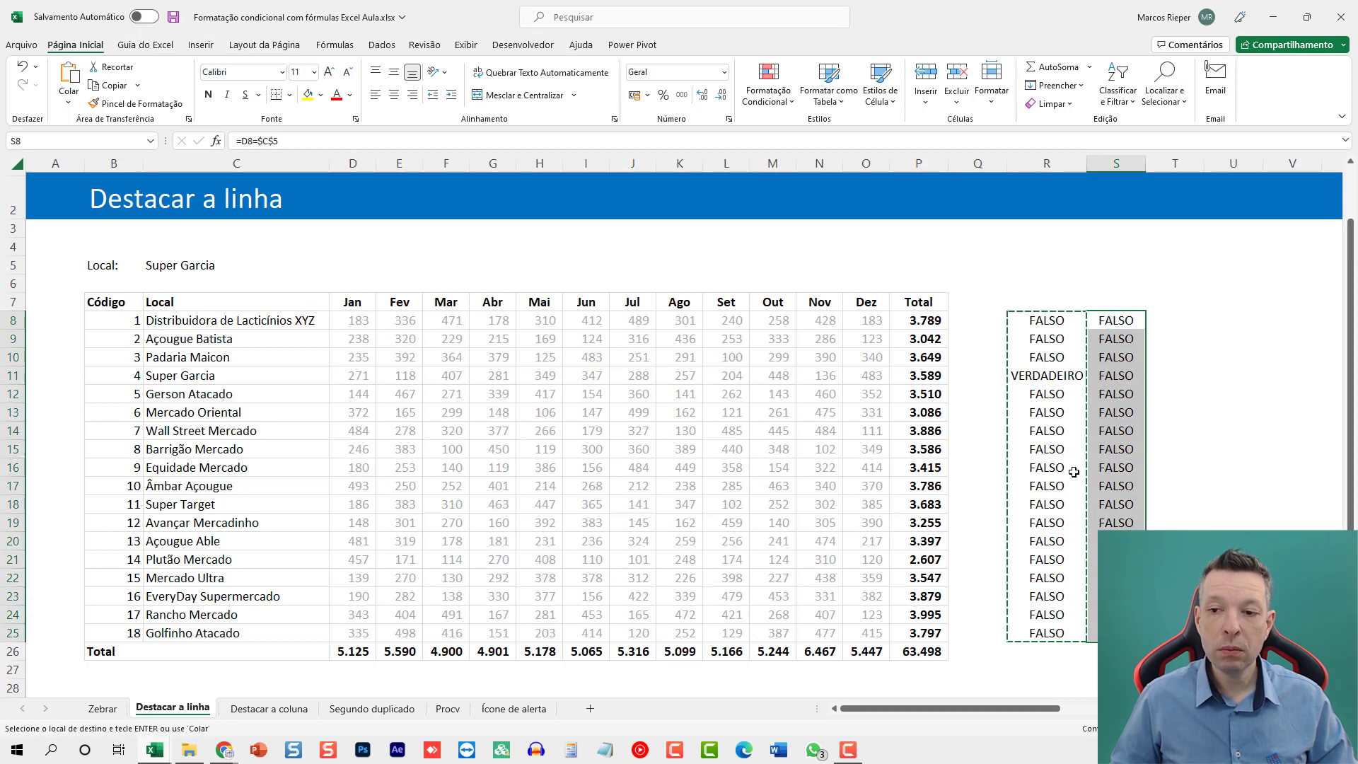
pyautogui.press('Escape')
pyautogui.click(1121, 373)
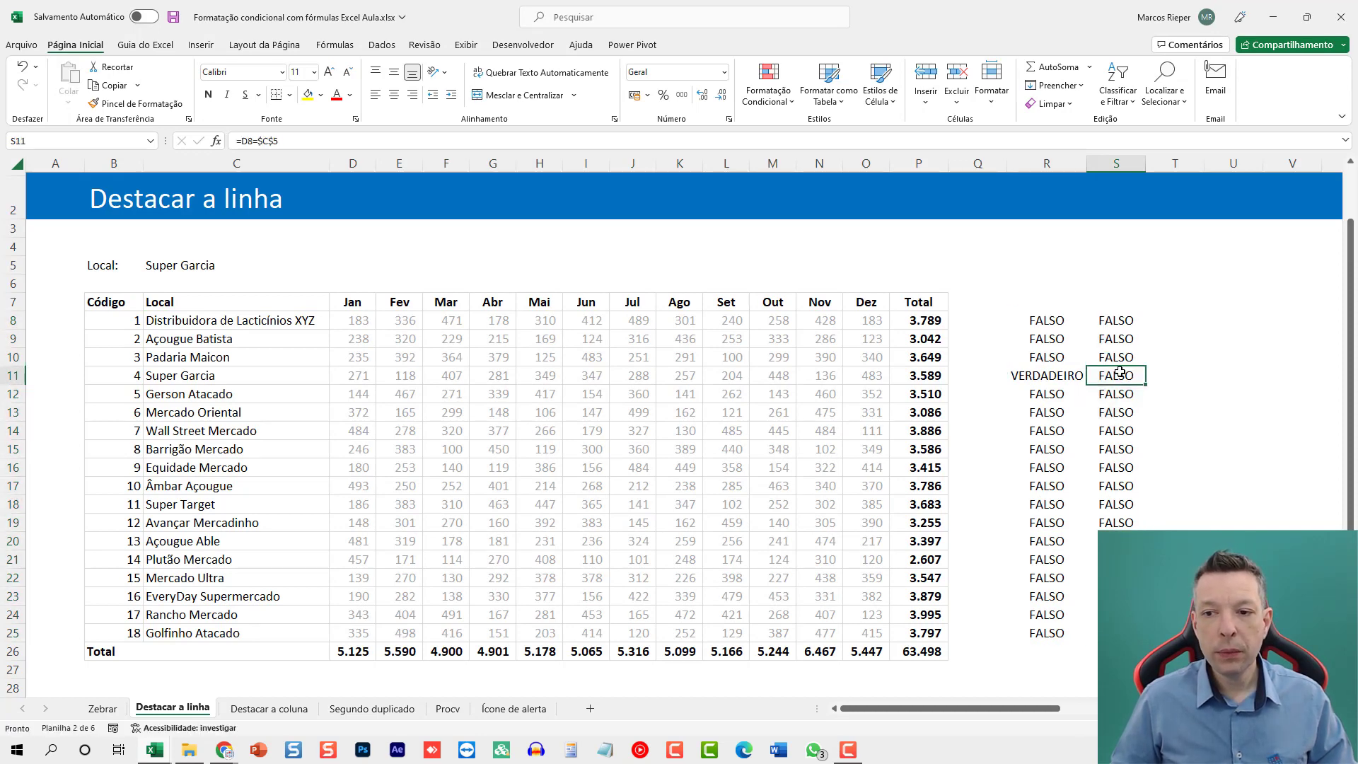
pyautogui.doubleClick(1120, 372)
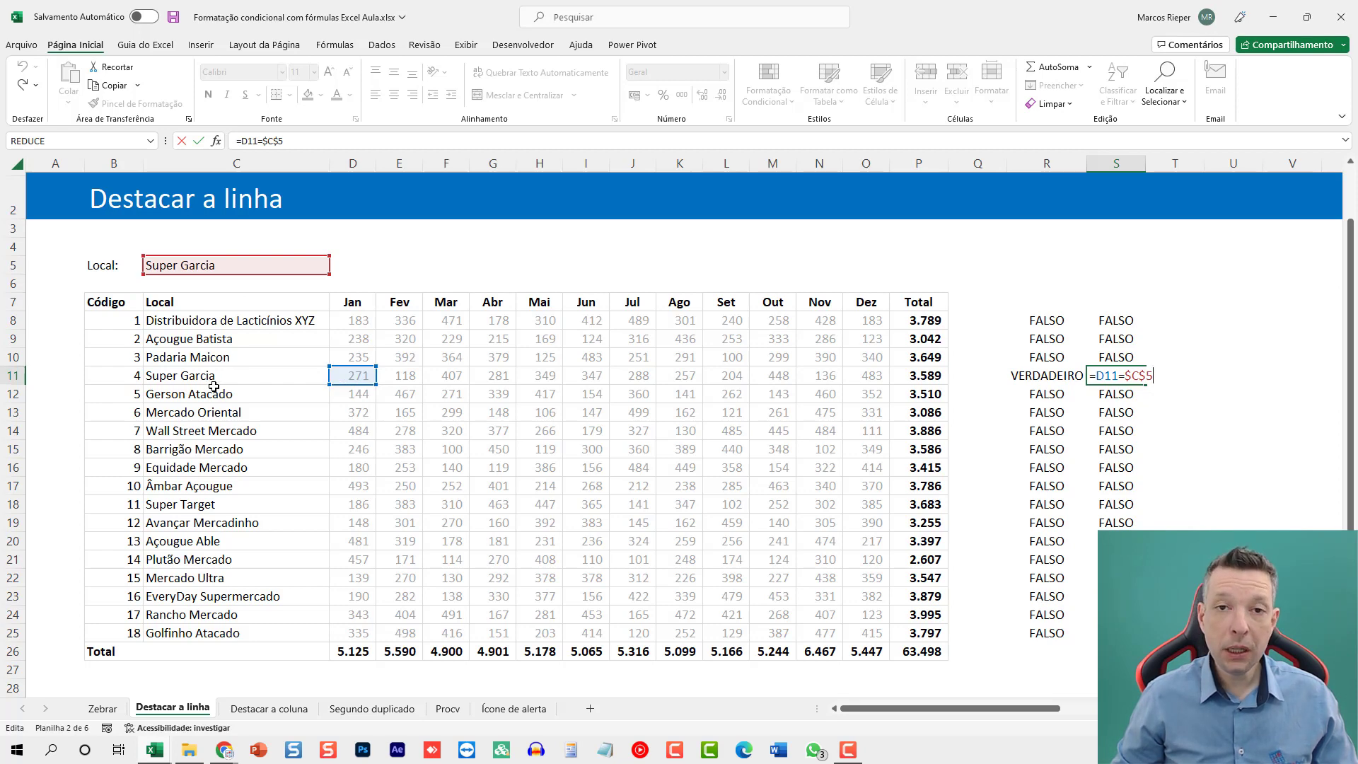
pyautogui.press('Escape')
pyautogui.moveTo(1114, 319); pyautogui.dragTo(1077, 611)
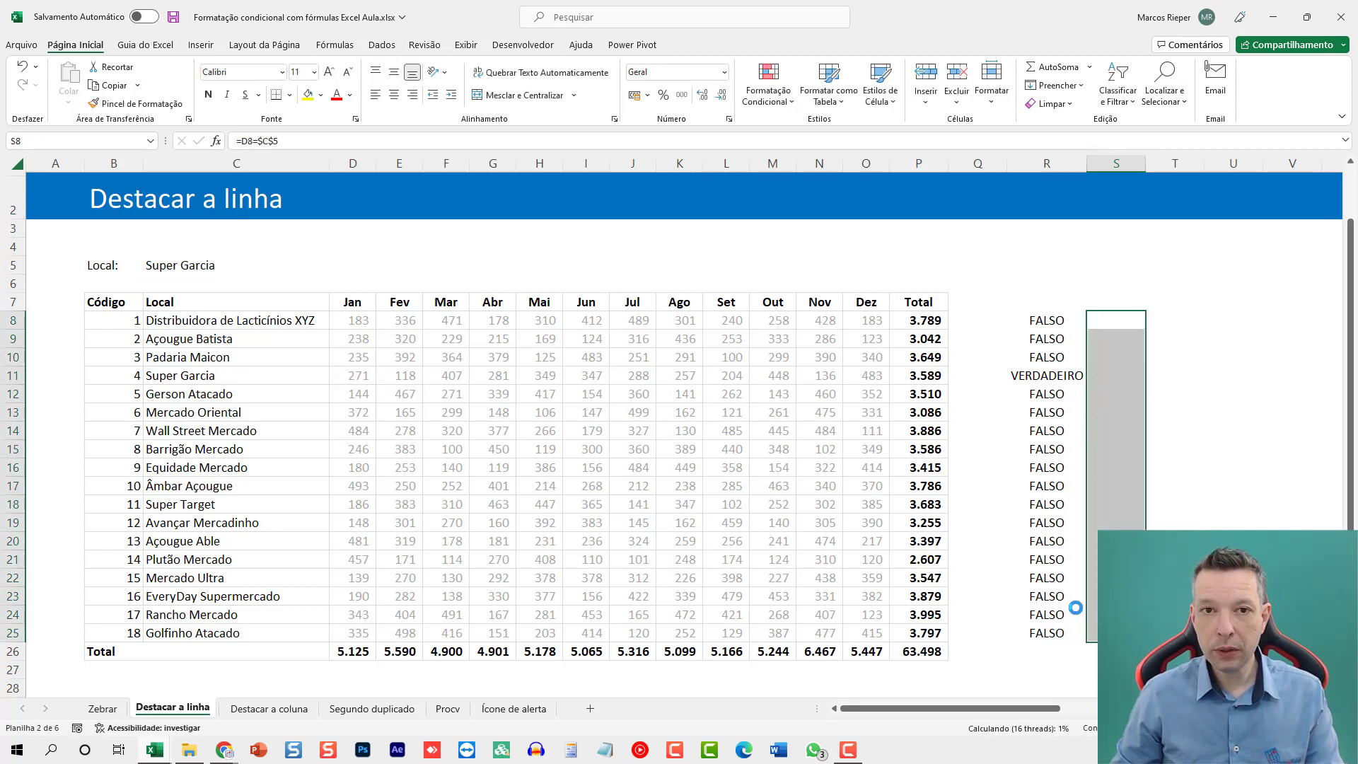
# Change the formula in R8 to =$C8=$C$5 and copy it down to R25.
pyautogui.click(1043, 321)
pyautogui.doubleClick(1032, 322)
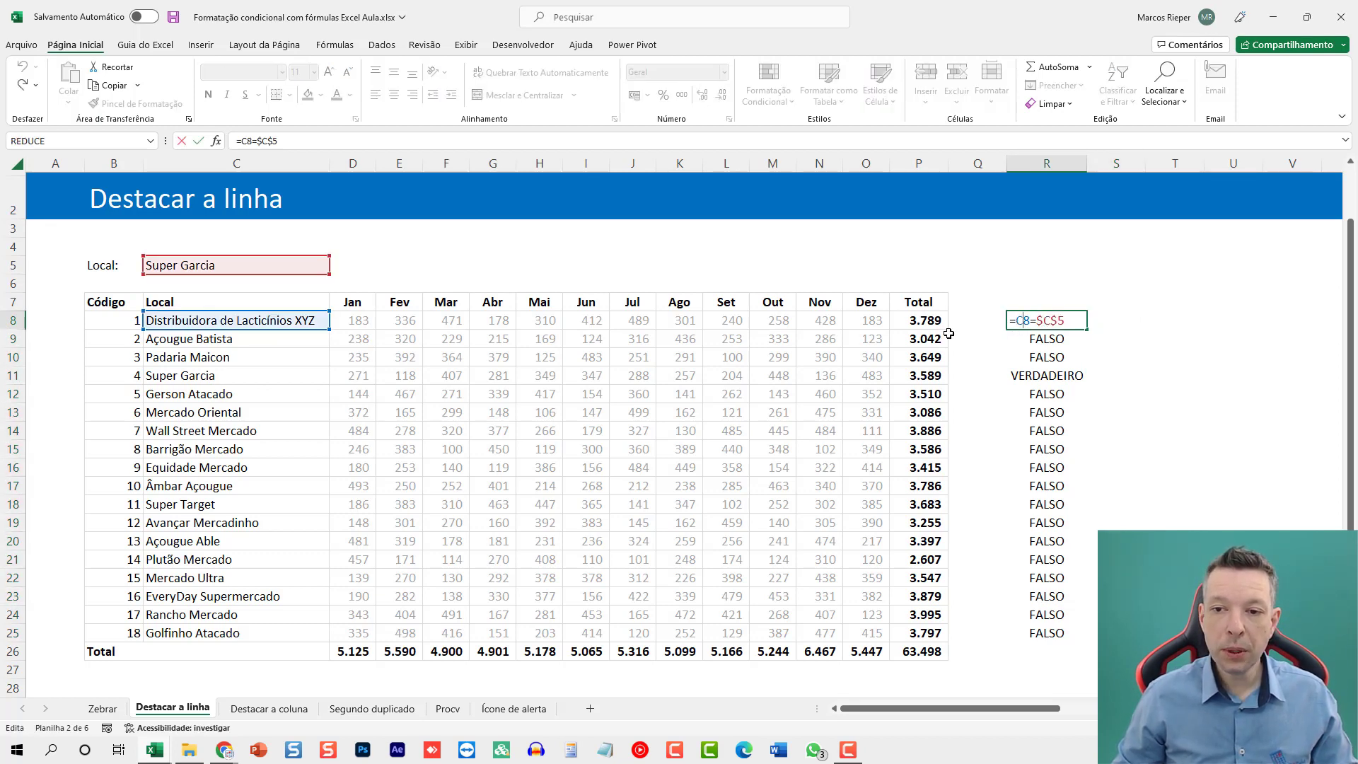
pyautogui.press('F4')
pyautogui.press('F4')
pyautogui.press('F4')
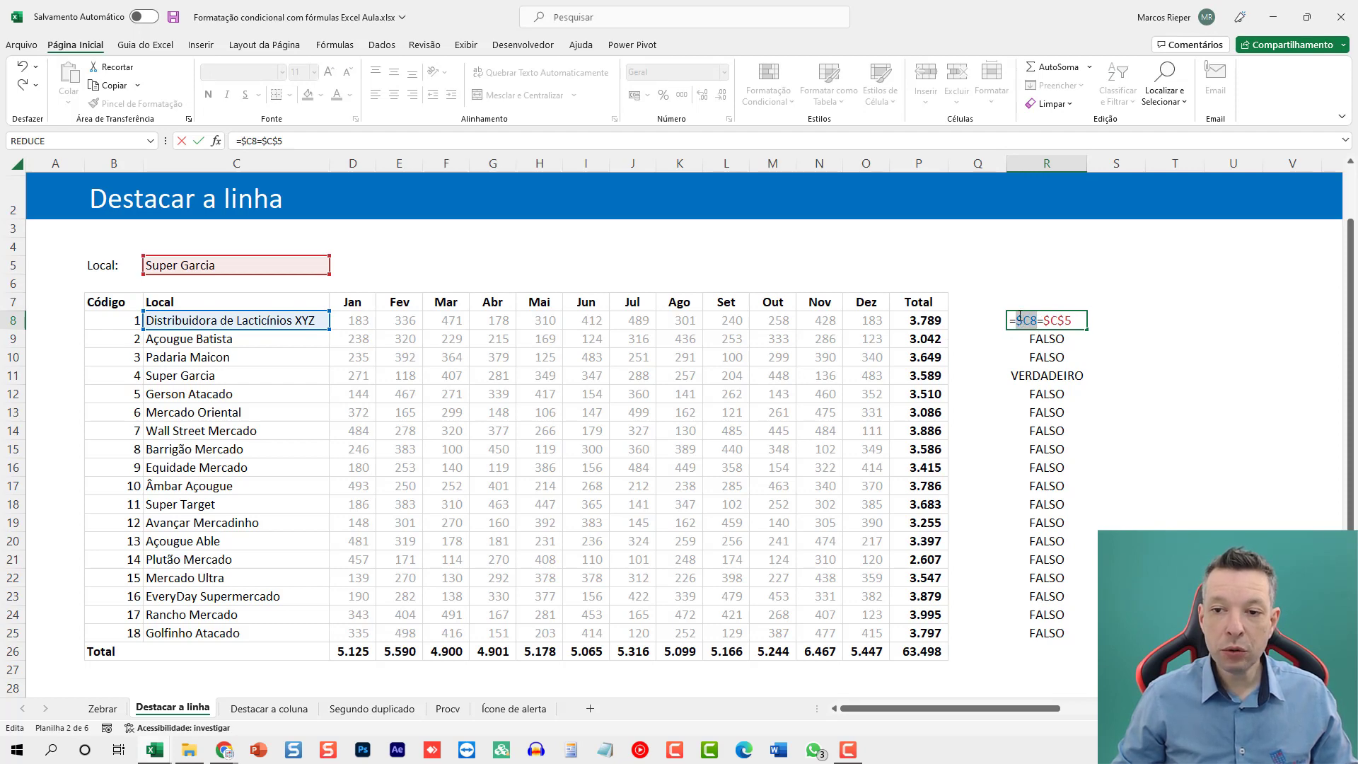
pyautogui.hotkey('ctrl', 'Return')
pyautogui.hotkey('ctrl', 'c')
pyautogui.hotkey('ctrl', 'shift', 'Down')
pyautogui.hotkey('ctrl', 'v')
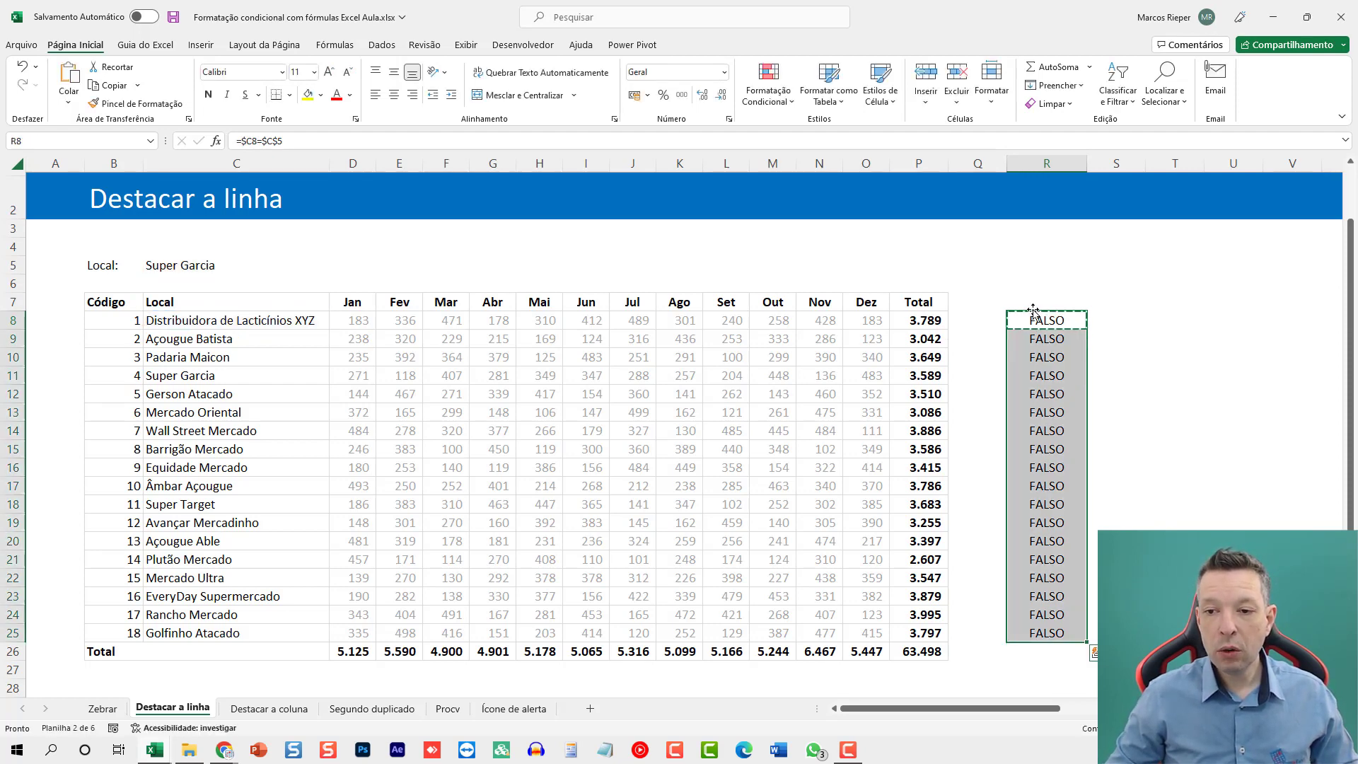
pyautogui.click(1074, 379)
pyautogui.doubleClick(1076, 373)
# Copy R8:R25 to column S starting at S8, widening the column to check the formula references in S11.
pyautogui.moveTo(1047, 320); pyautogui.dragTo(1047, 636)
pyautogui.hotkey('ctrl', 'c')
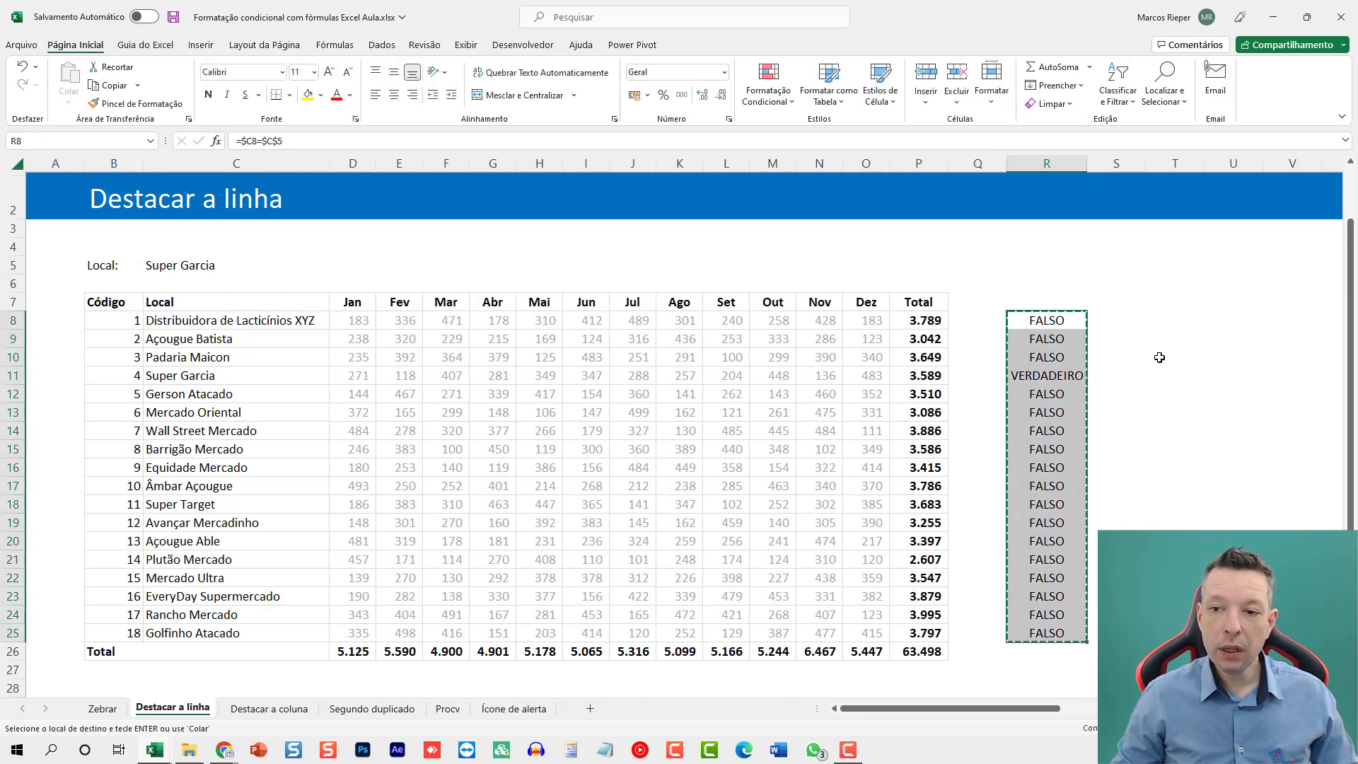
pyautogui.click(1132, 323)
pyautogui.hotkey('ctrl', 'v')
pyautogui.click(1117, 375)
pyautogui.press('Escape')
pyautogui.moveTo(1148, 153); pyautogui.dragTo(1169, 154)
pyautogui.doubleClick(1128, 380)
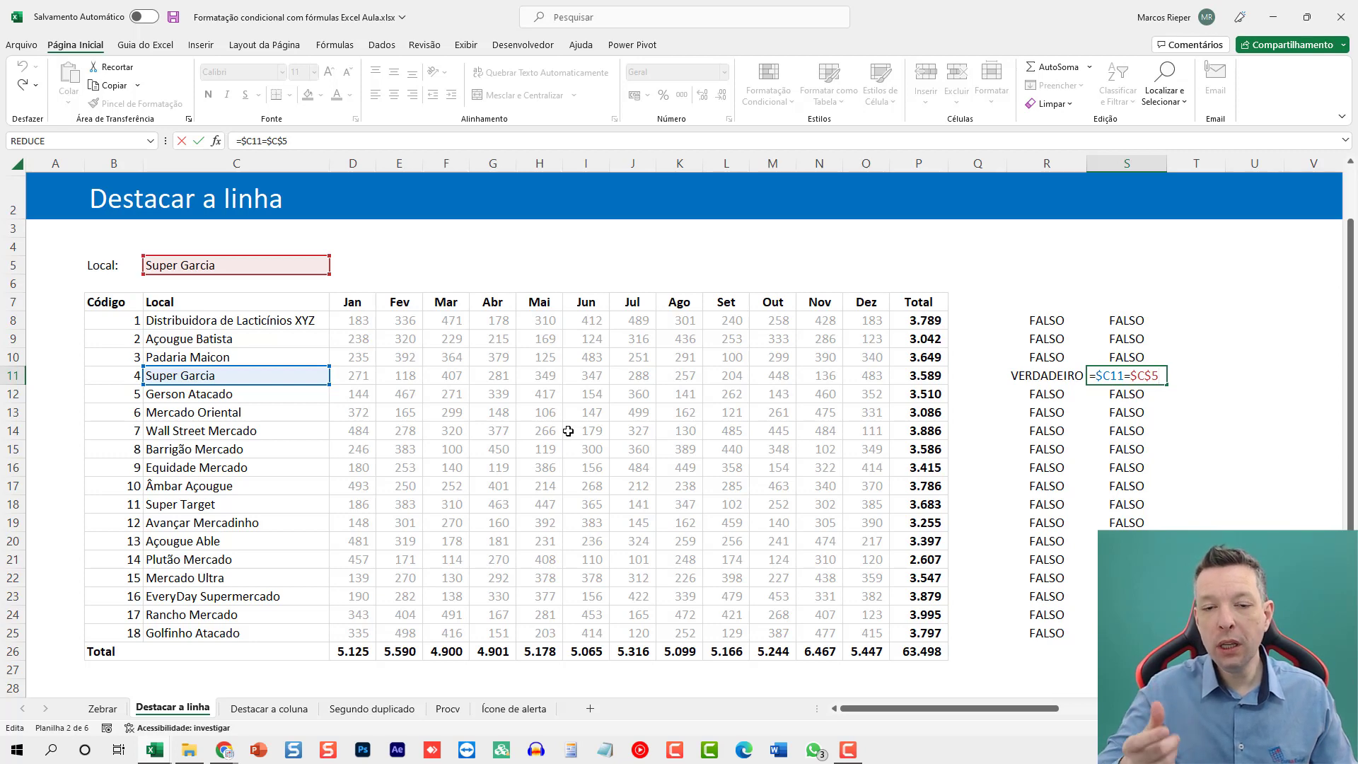
pyautogui.press('Return')
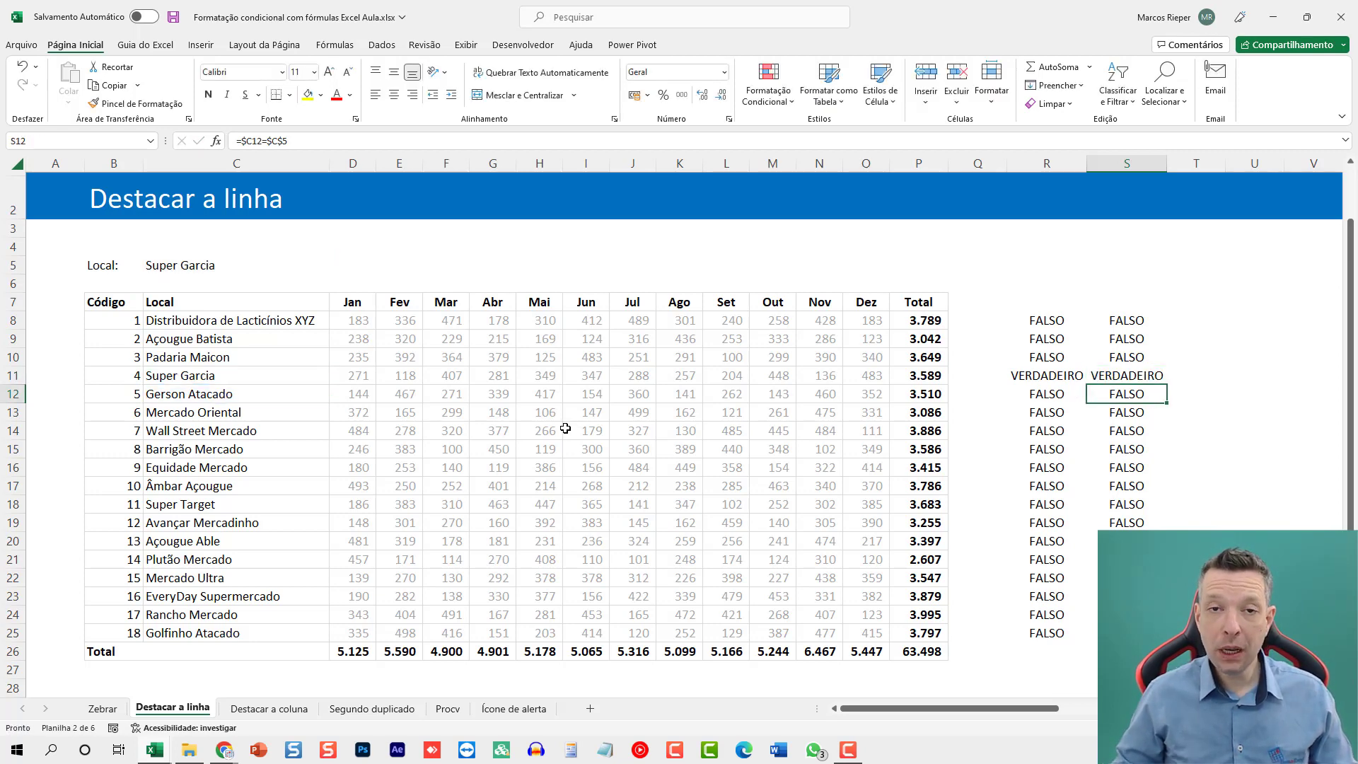
# Copy the text of the formula =$C8=$C$5 from cell R8, leaving the cell unedited.
pyautogui.doubleClick(1042, 327)
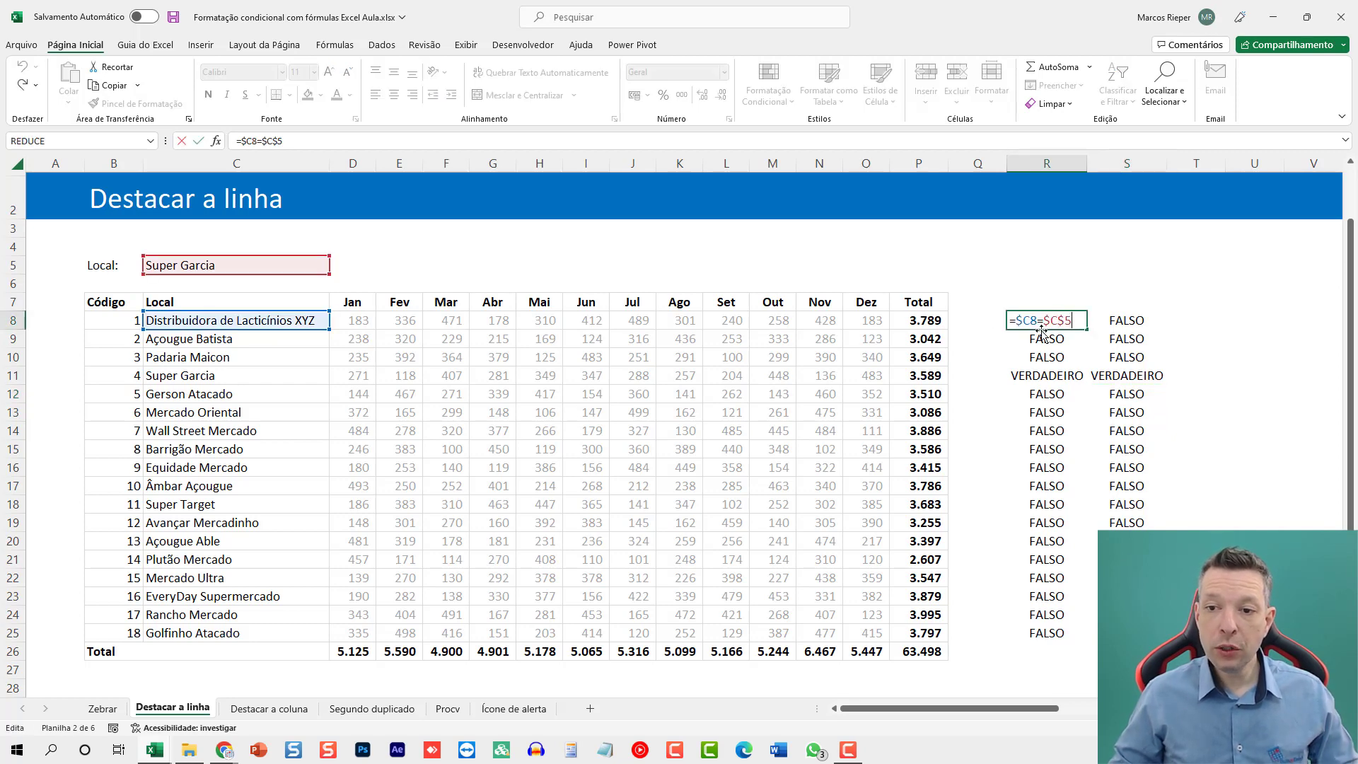
pyautogui.hotkey('shift', 'Home')
pyautogui.hotkey('ctrl', 'c')
pyautogui.press('Escape')
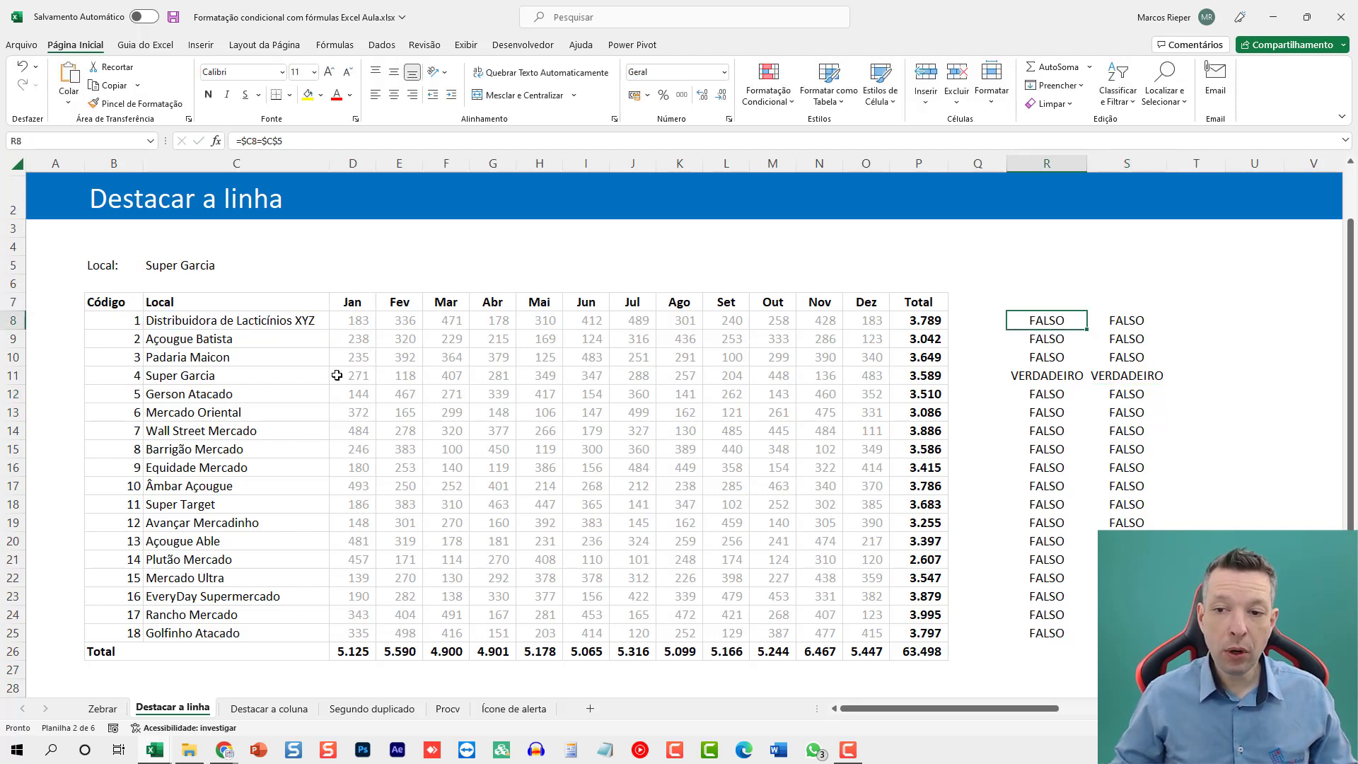
pyautogui.doubleClick(1077, 327)
pyautogui.press('Escape')
# Create a formula-based conditional formatting rule for B8:O25 using the formula =$C8=$C$5.
pyautogui.moveTo(106, 320); pyautogui.dragTo(868, 634)
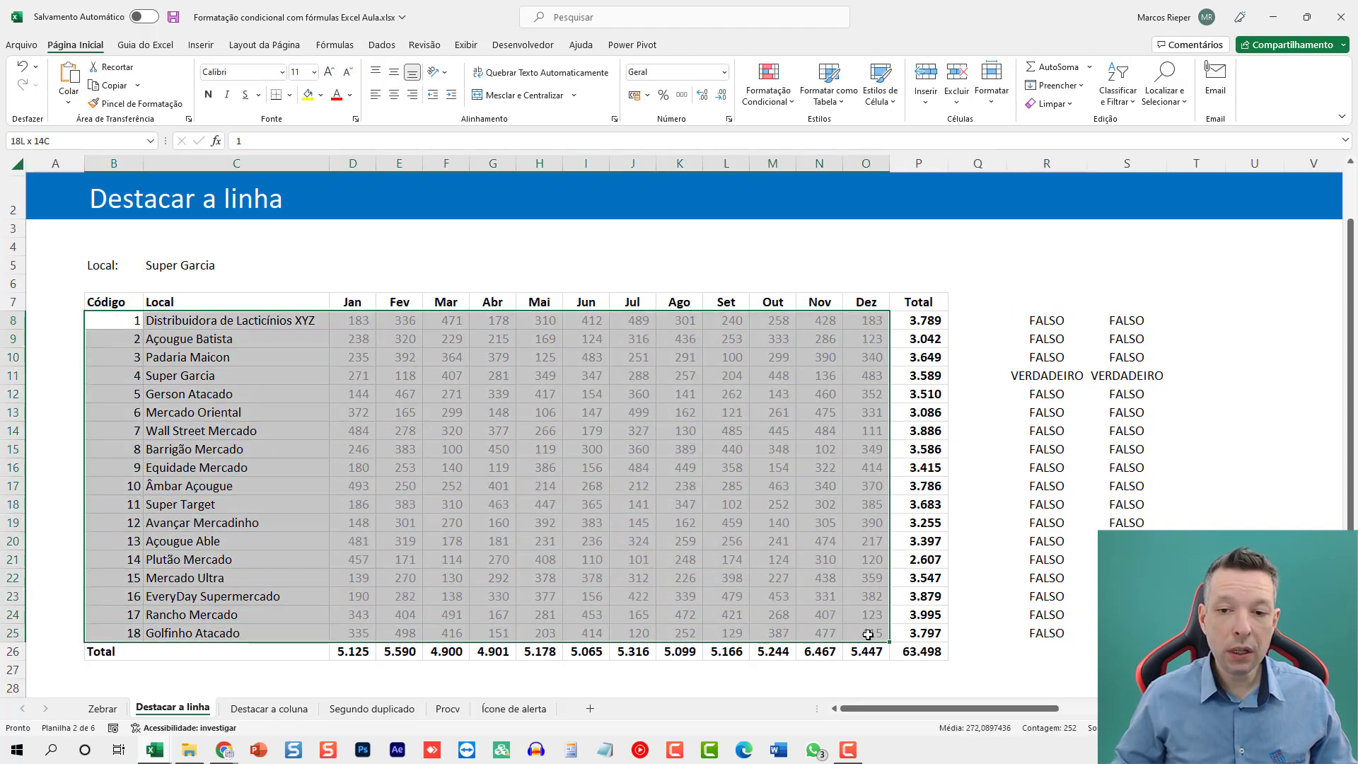
pyautogui.click(768, 88)
pyautogui.click(777, 298)
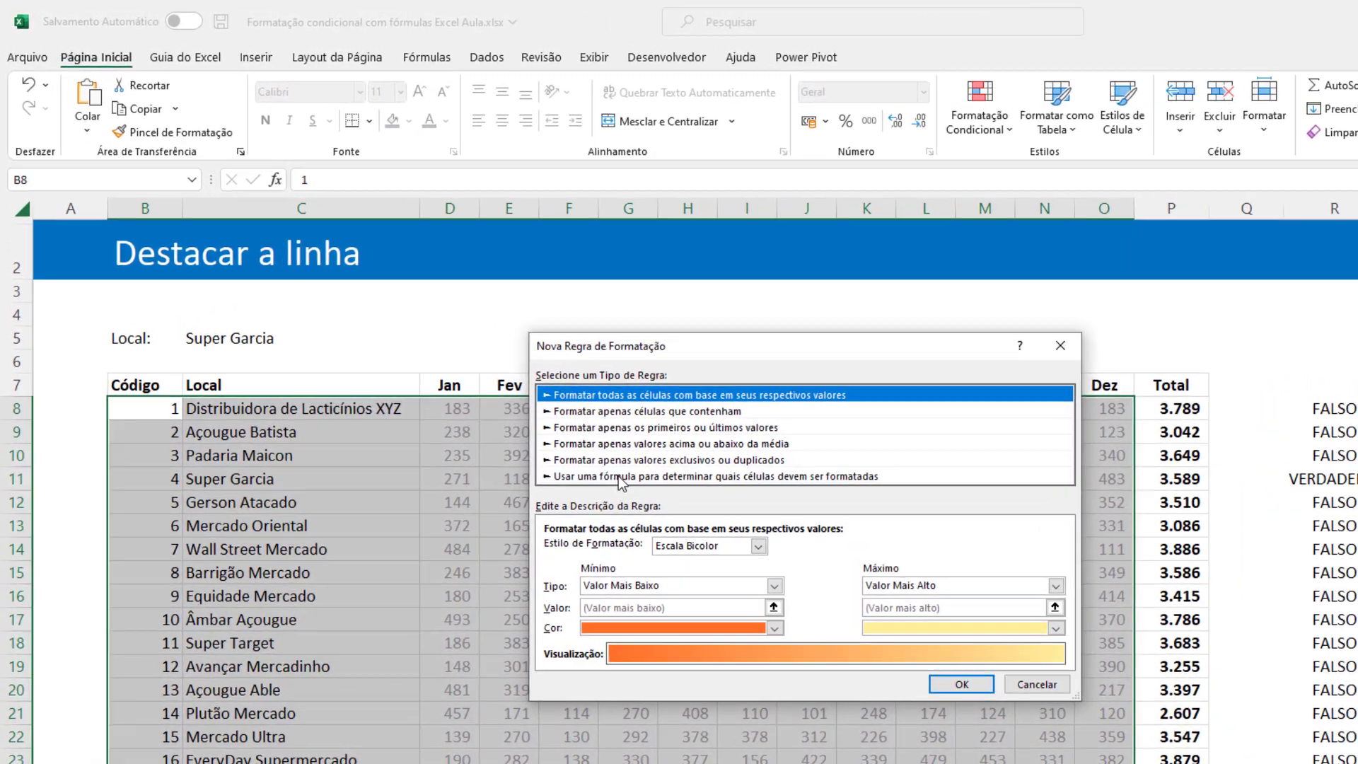
pyautogui.click(581, 375)
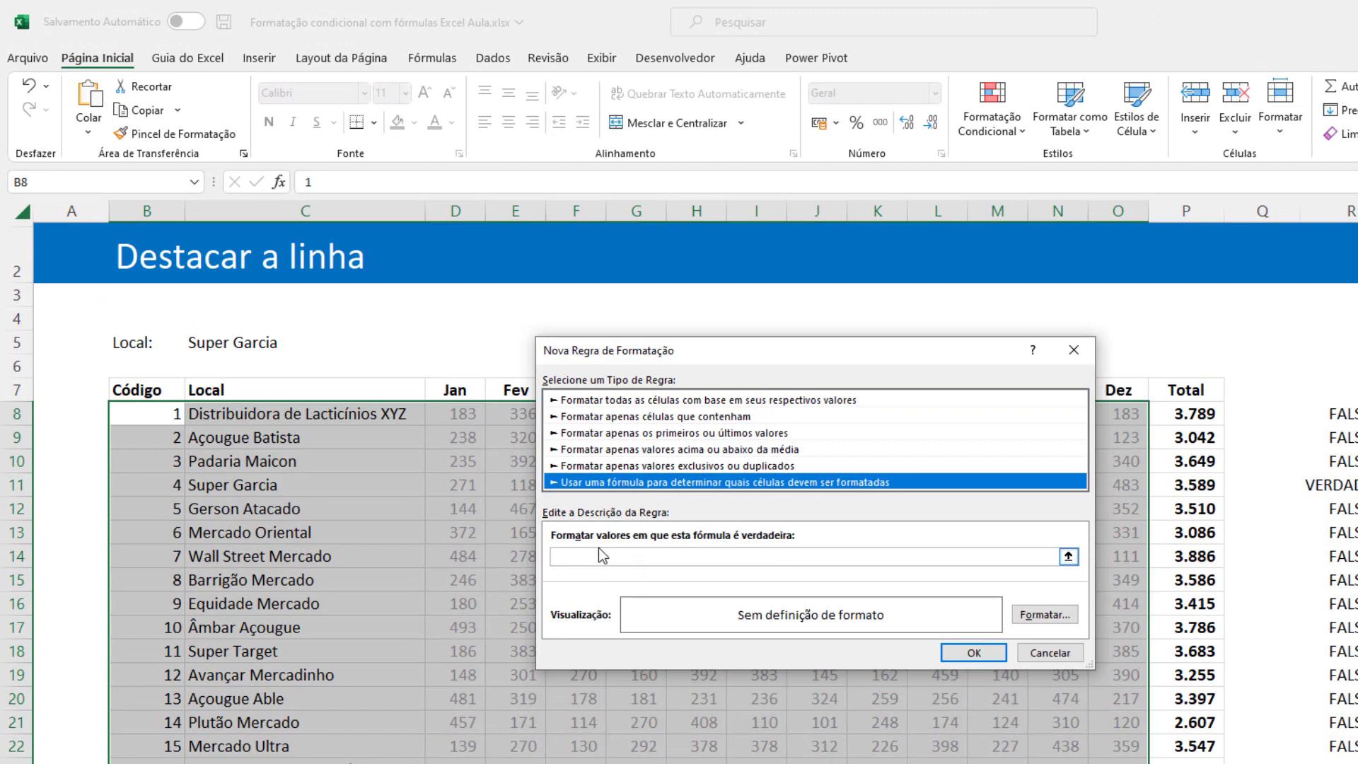
pyautogui.write('=$C8=$C$5')
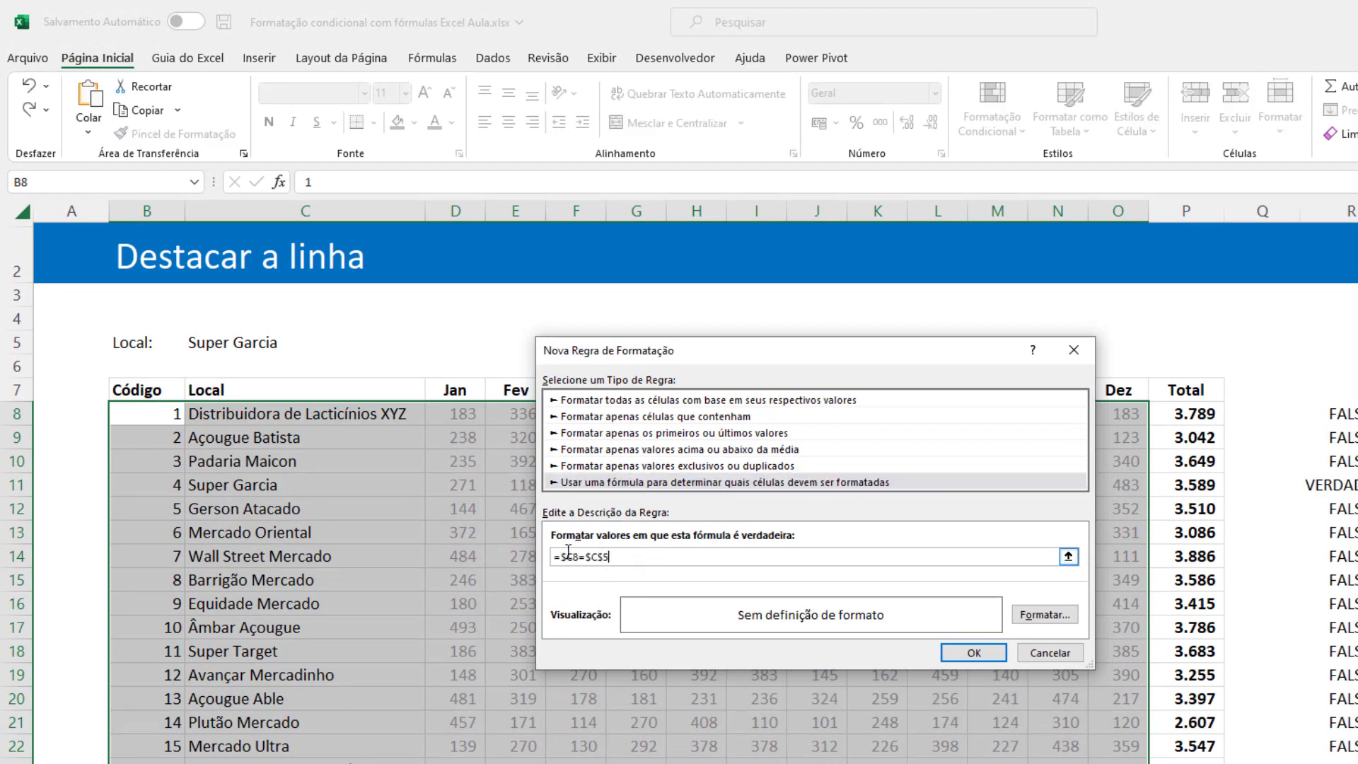
# Give the new rule's format the lightest blue background fill.
pyautogui.click(1045, 615)
pyautogui.click(702, 302)
pyautogui.click(762, 303)
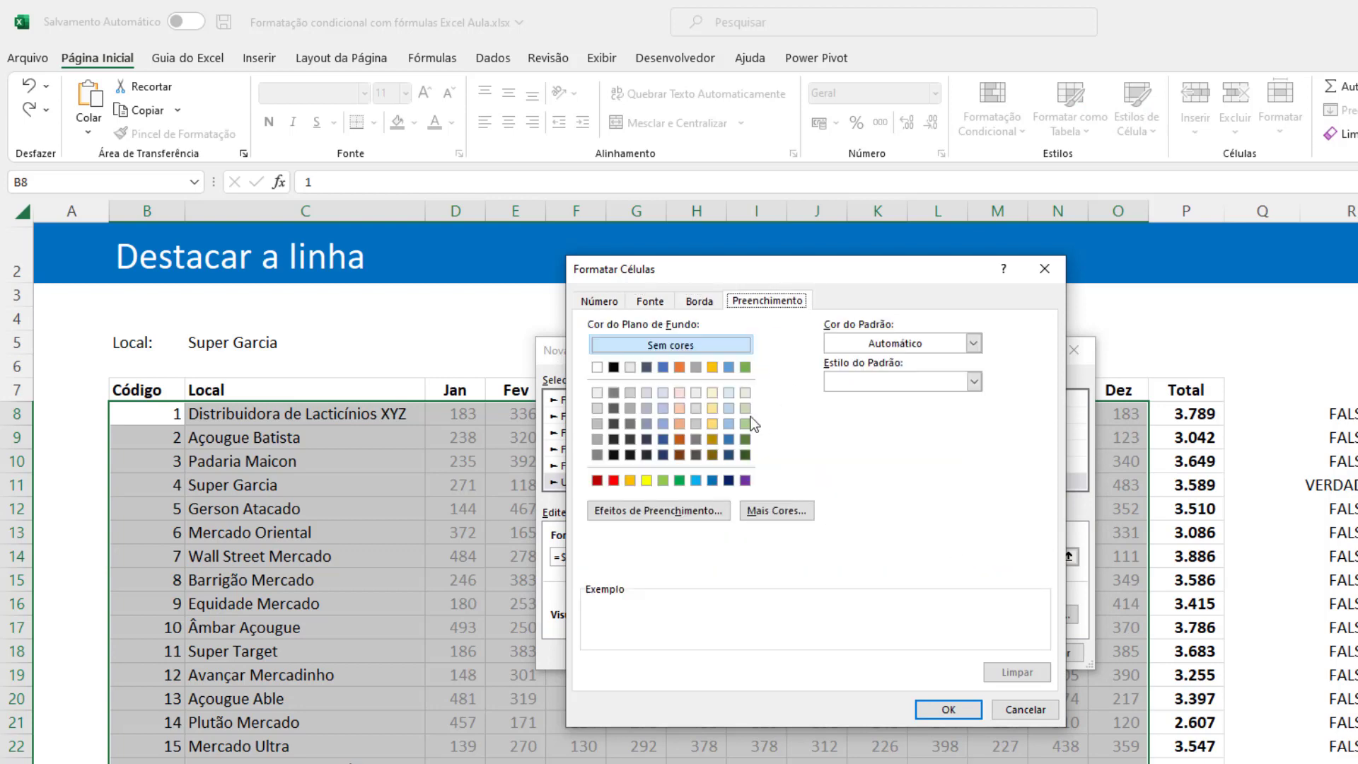
pyautogui.click(729, 394)
pyautogui.click(941, 713)
# Add a black font colour to the rule's format and apply the rule to the table.
pyautogui.click(1045, 615)
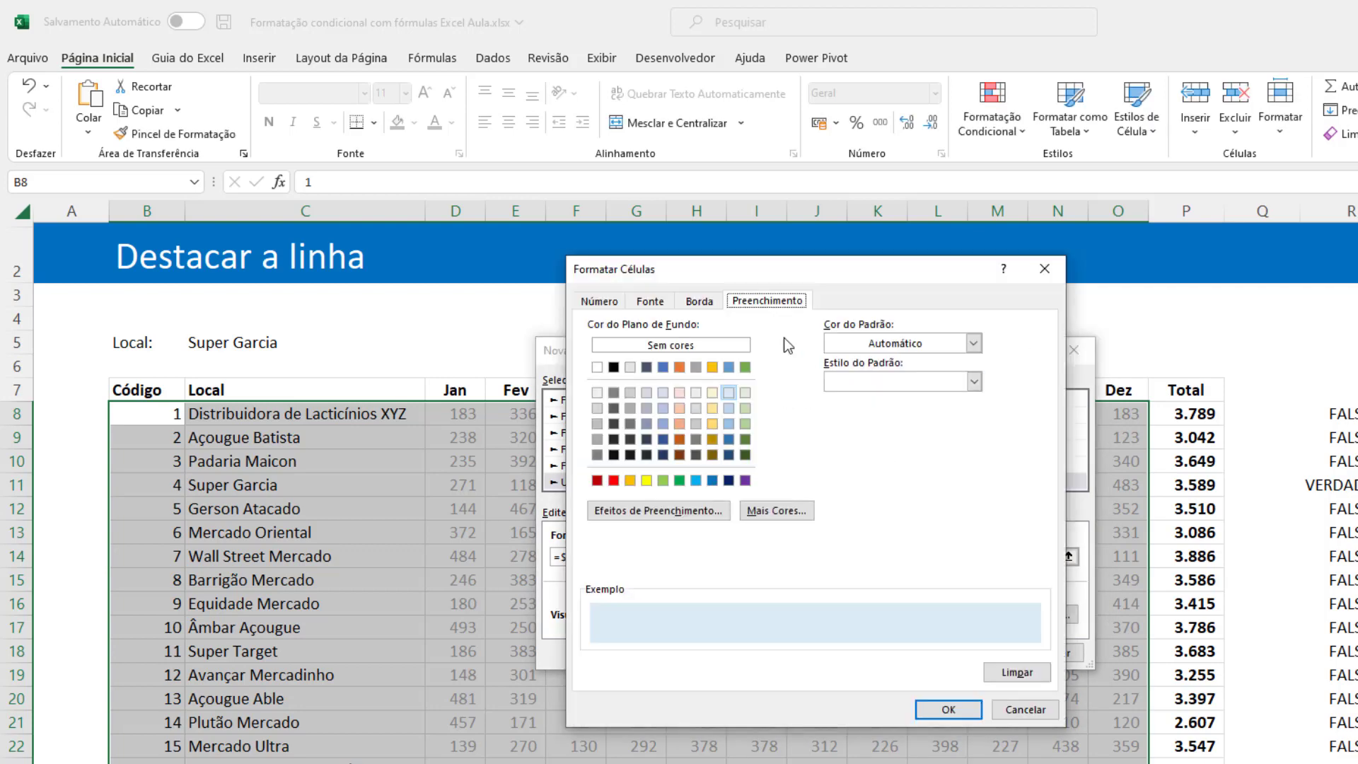
pyautogui.click(651, 301)
pyautogui.click(888, 454)
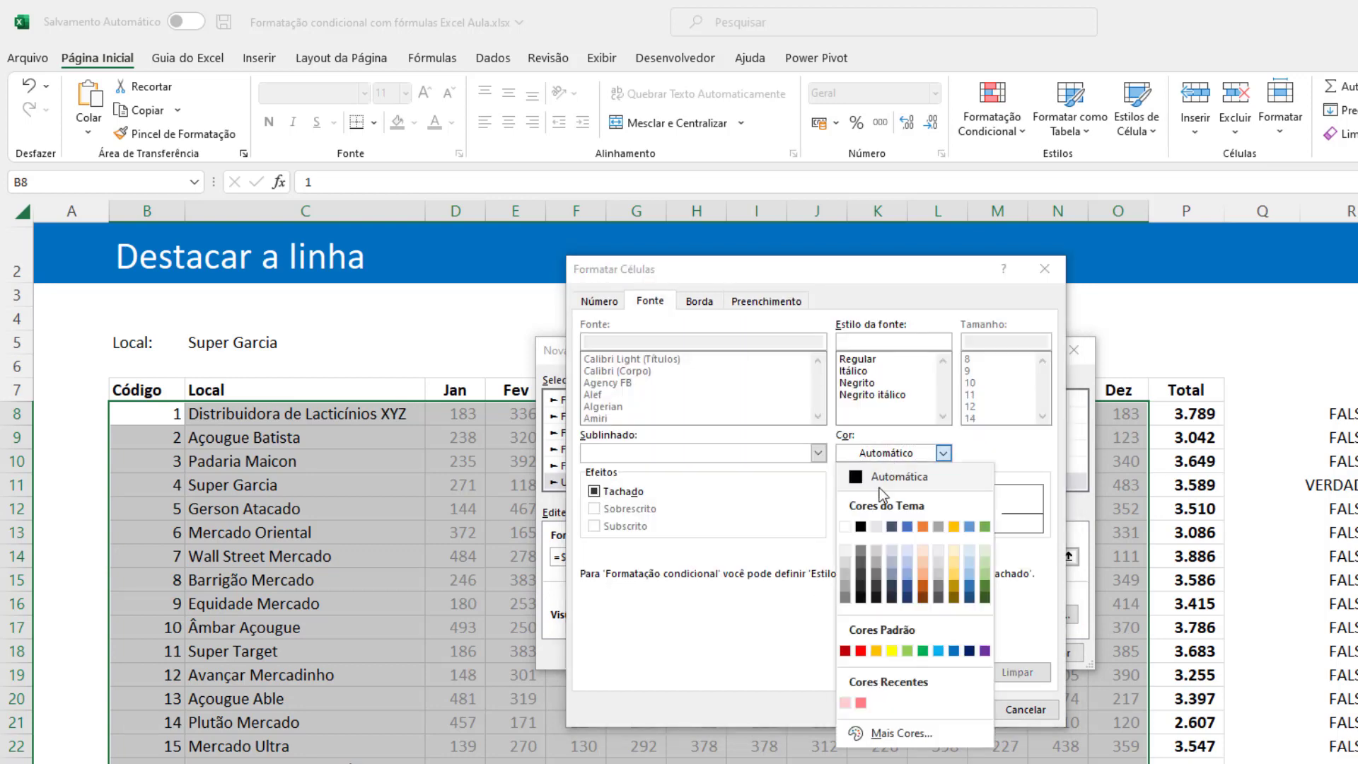
pyautogui.click(861, 527)
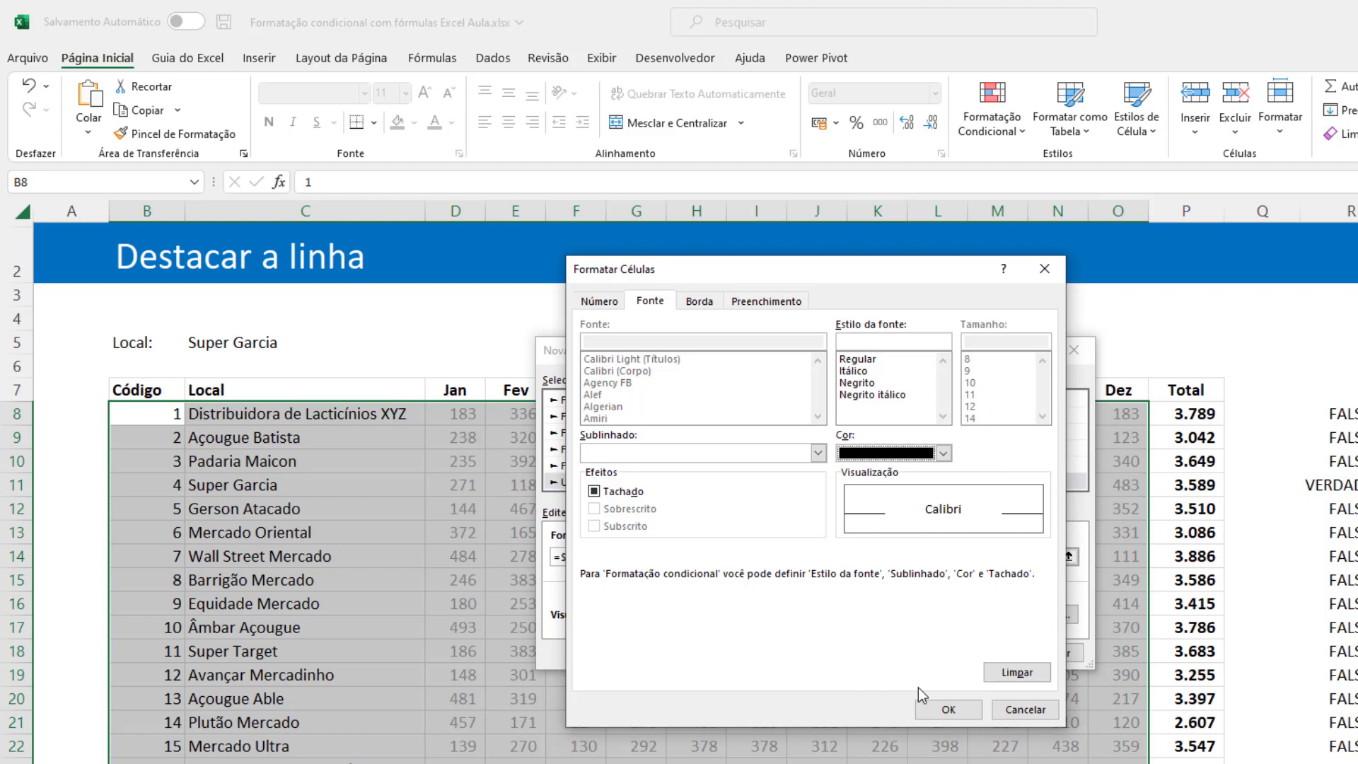
pyautogui.click(948, 709)
pyautogui.click(966, 651)
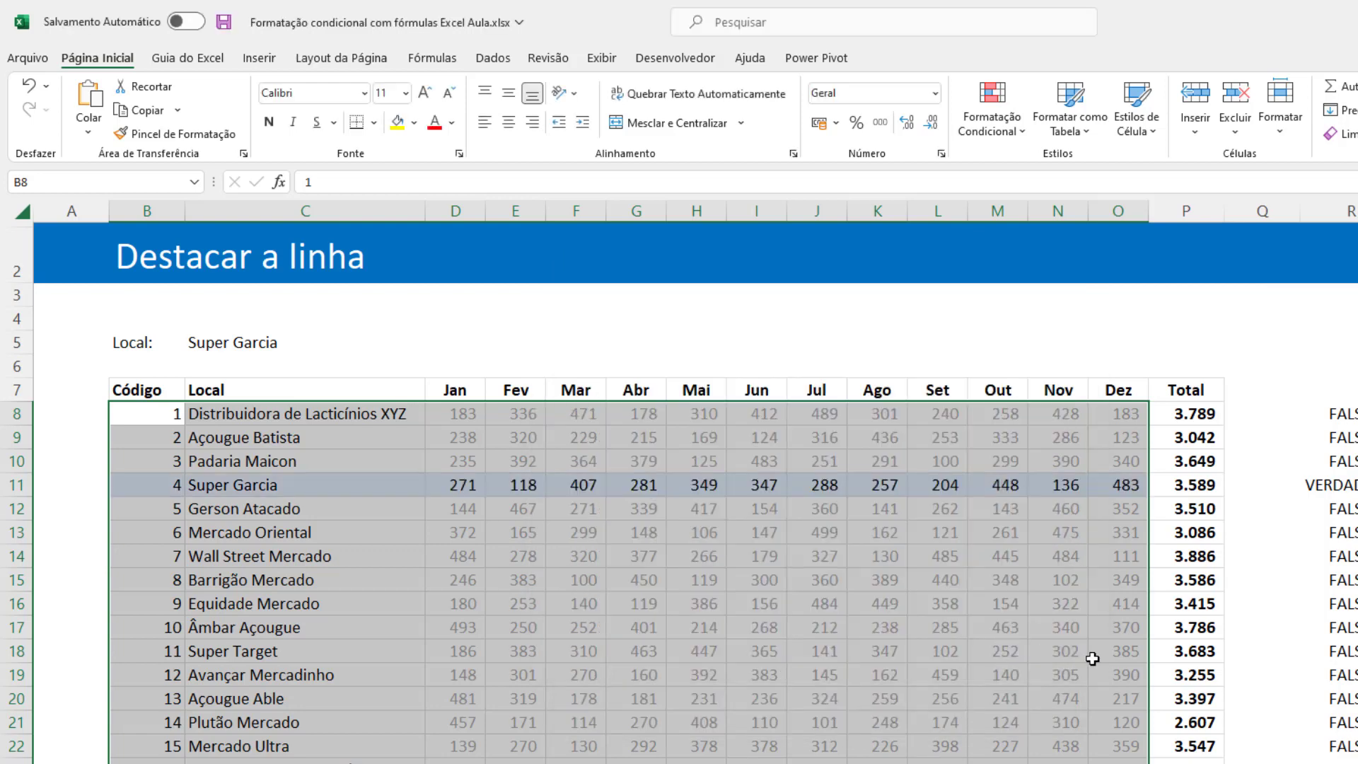
pyautogui.click(831, 580)
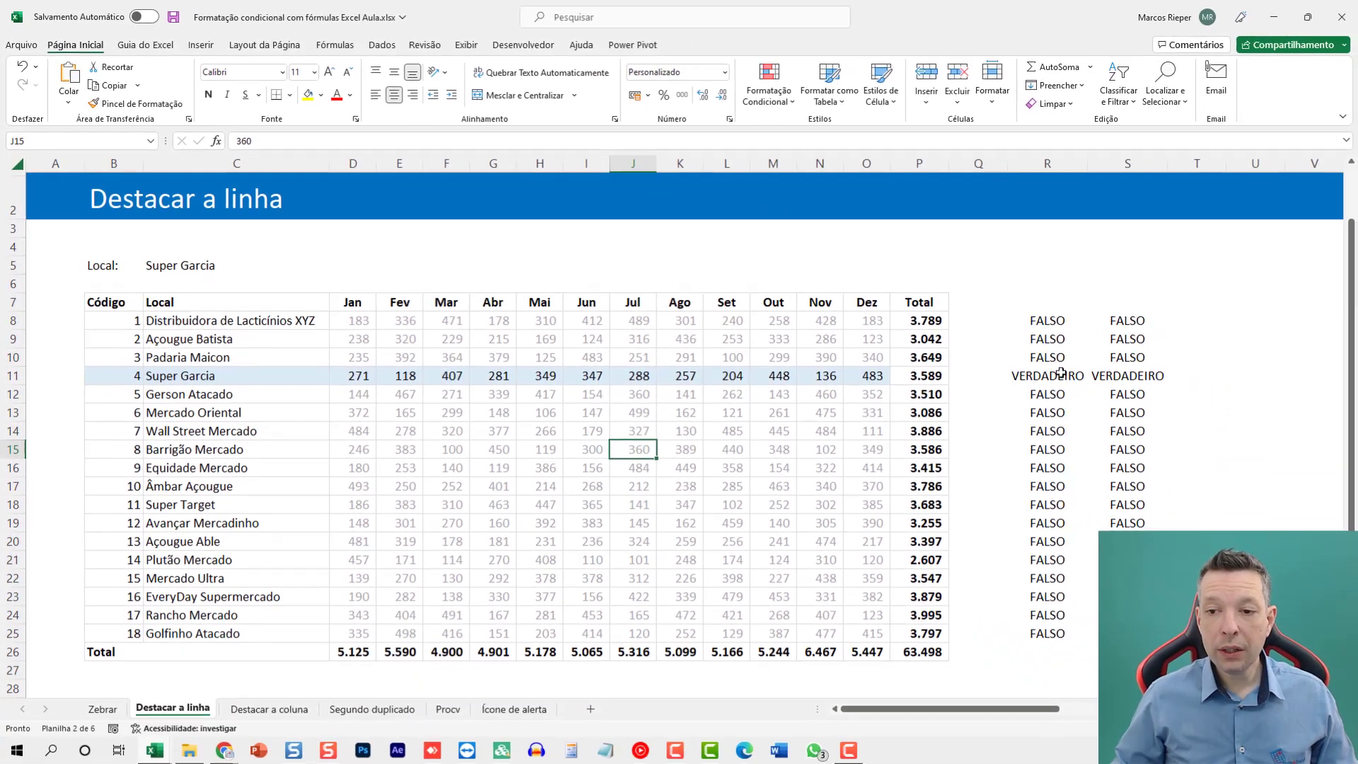
# Test the row highlight by setting the Local in C5 to Wall Street Mercado and then to Âmbar Açougue.
pyautogui.moveTo(1064, 376); pyautogui.dragTo(1098, 375)
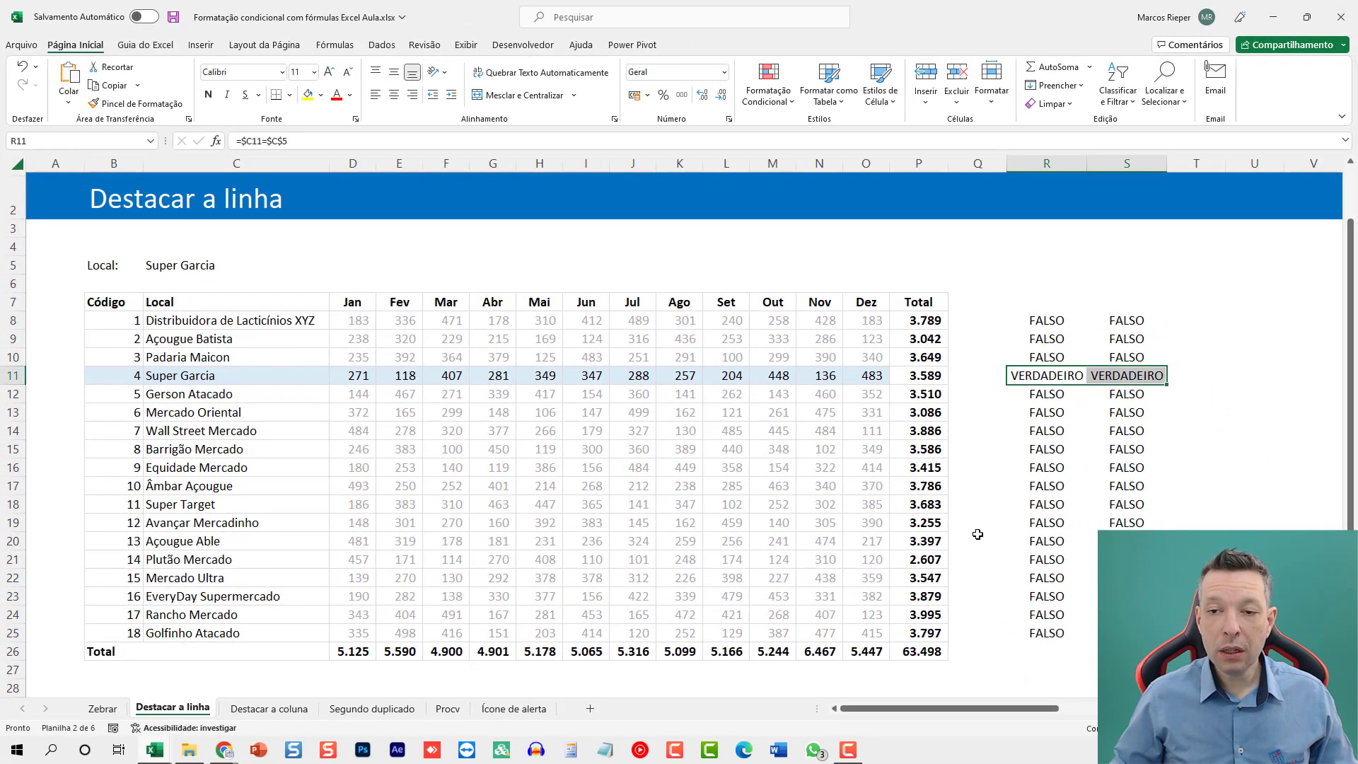
pyautogui.click(297, 267)
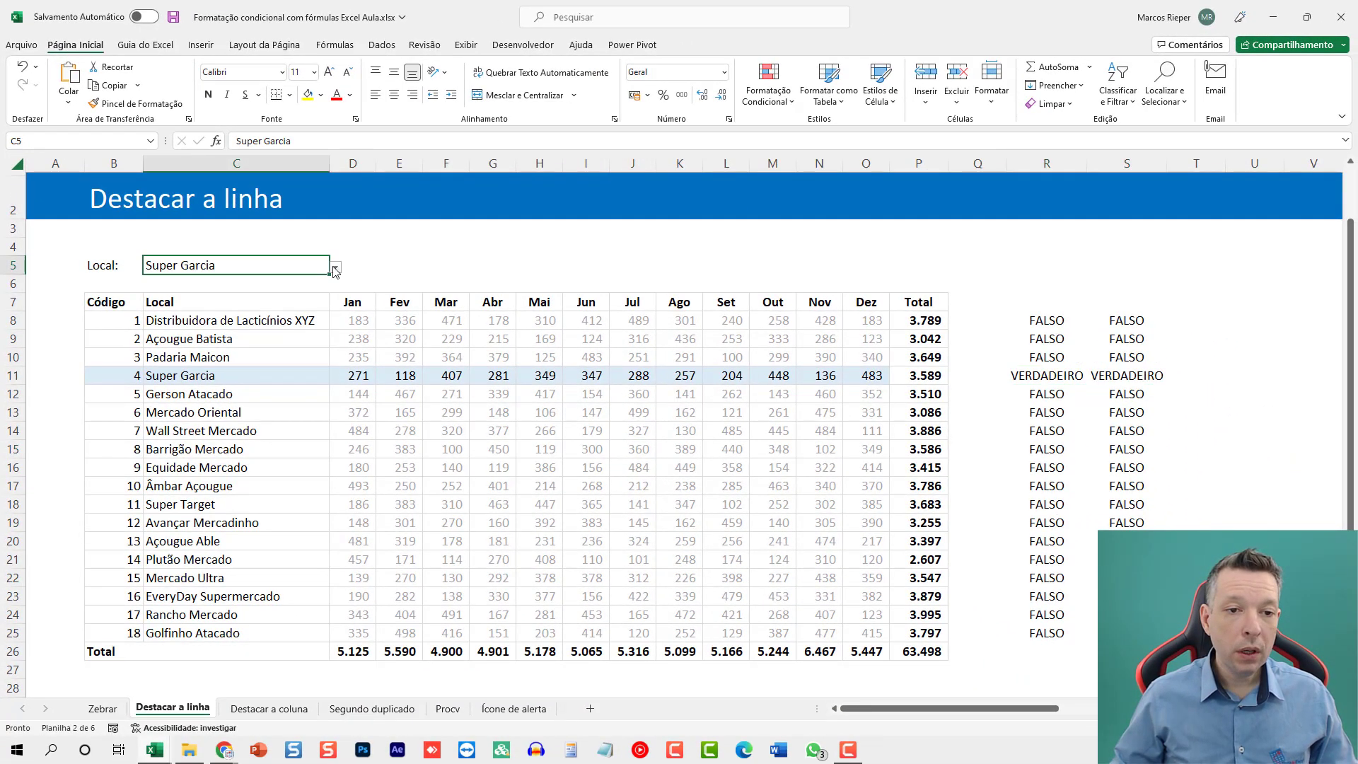
pyautogui.click(336, 268)
pyautogui.click(269, 356)
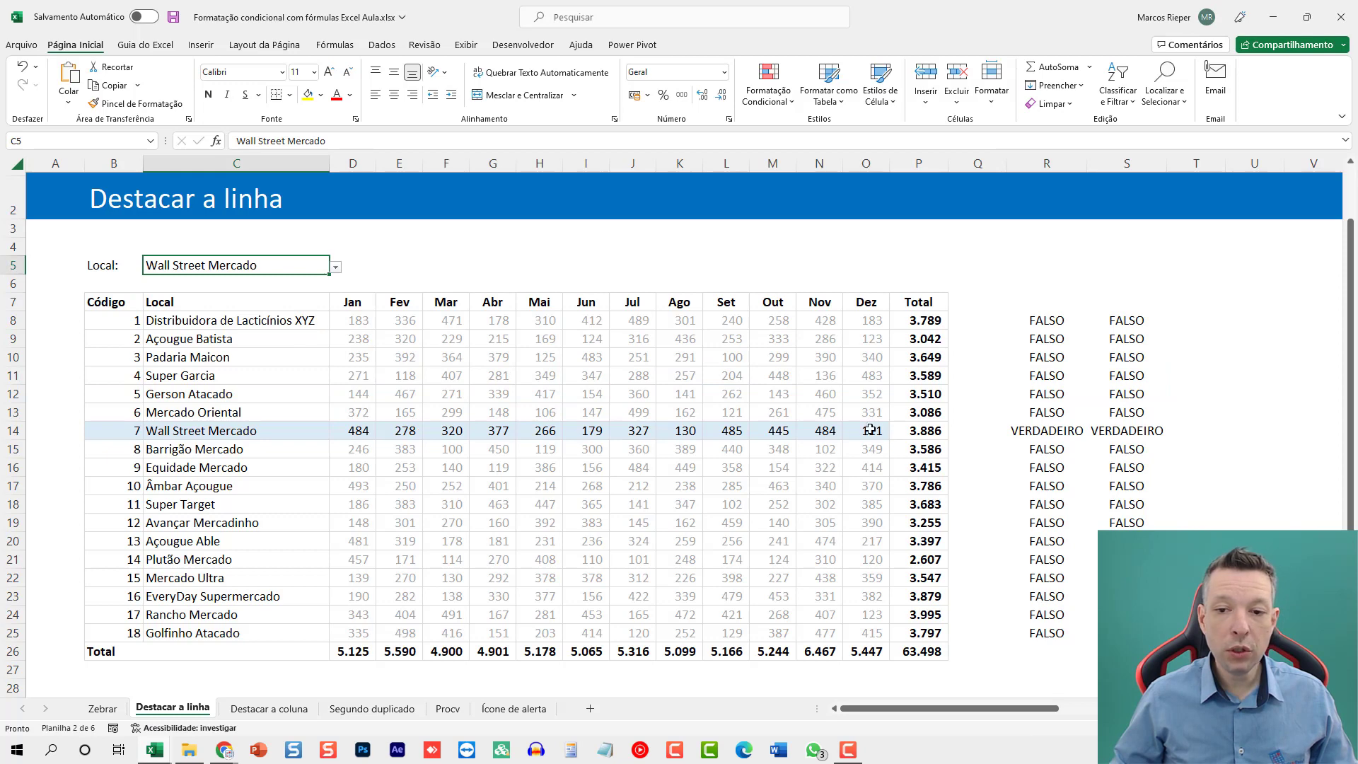
pyautogui.click(336, 268)
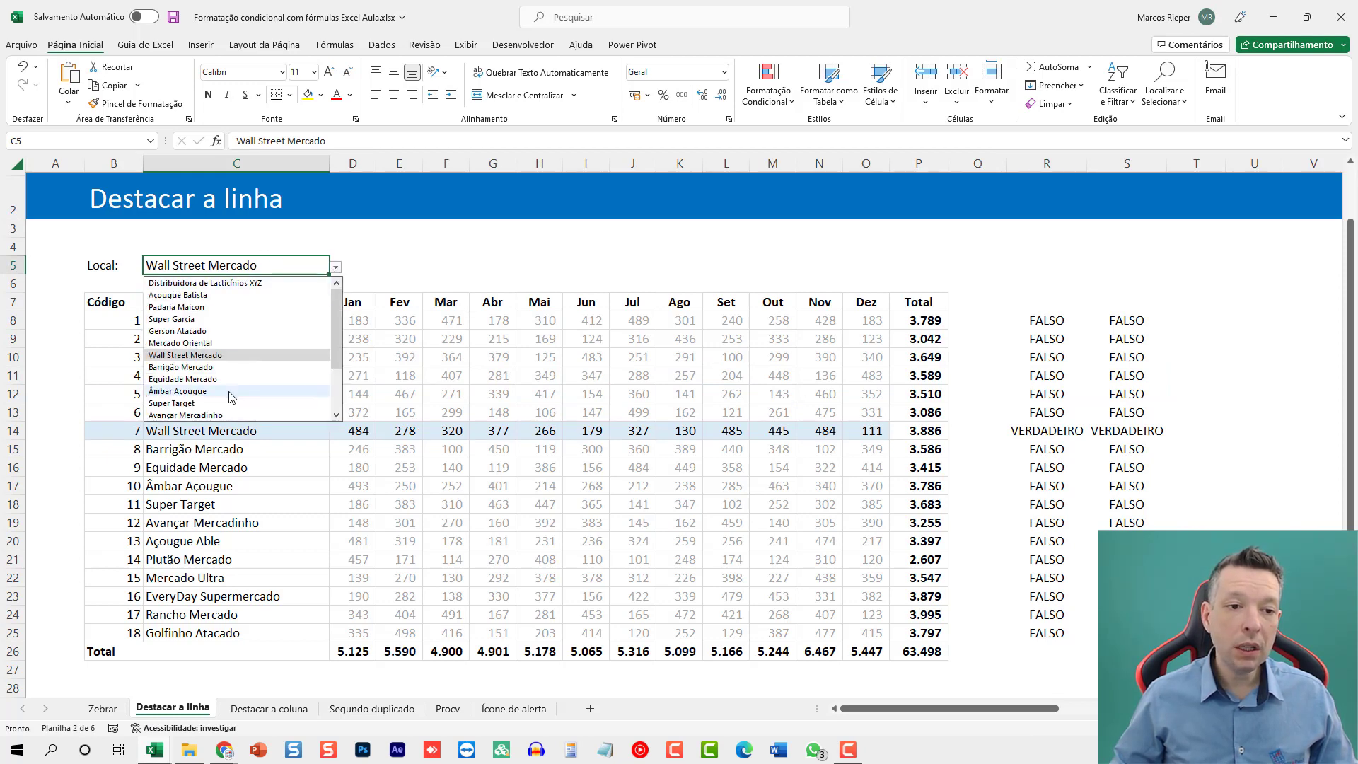
pyautogui.click(205, 397)
# Clear the helper formulas in columns R and S from row 8 down and select cell C28 below the table.
pyautogui.moveTo(1067, 333); pyautogui.dragTo(1083, 672)
pyautogui.press('Delete')
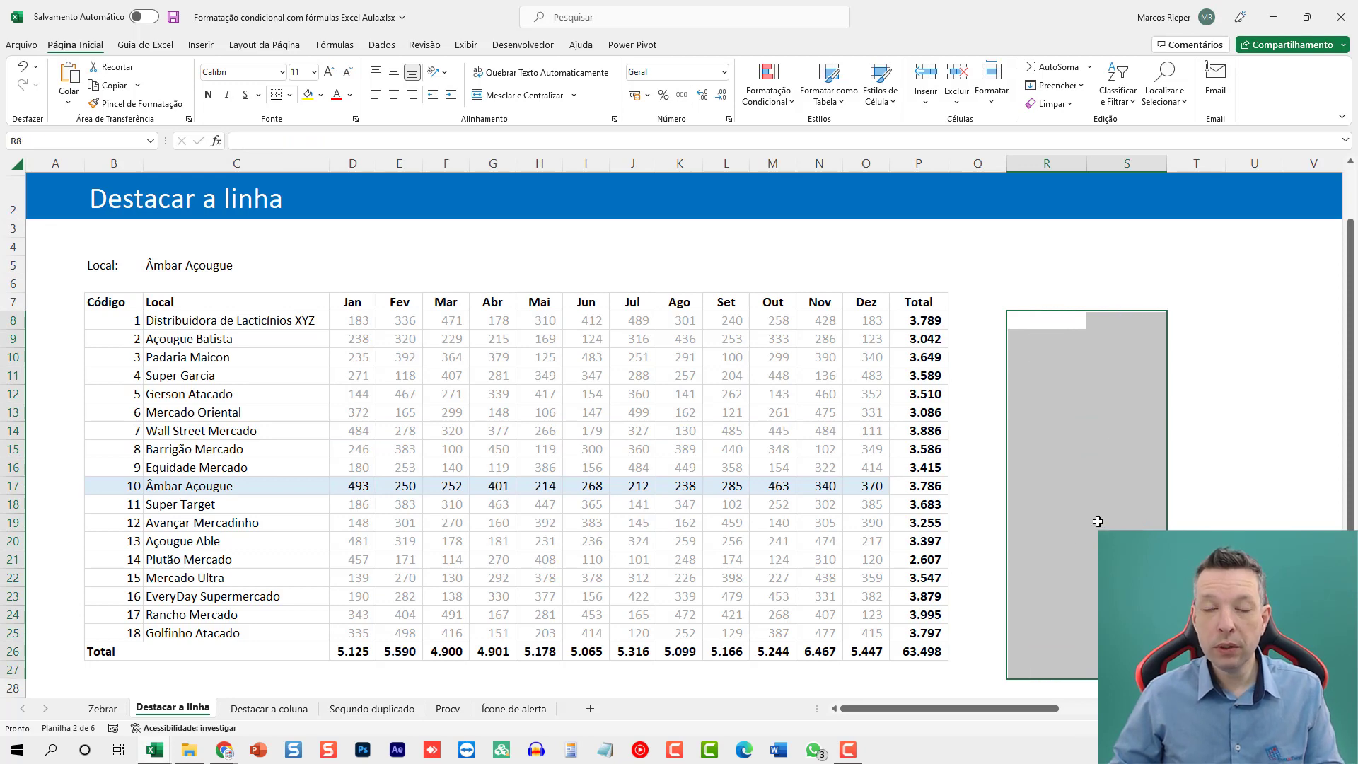
pyautogui.scroll(-3, 495, 573)
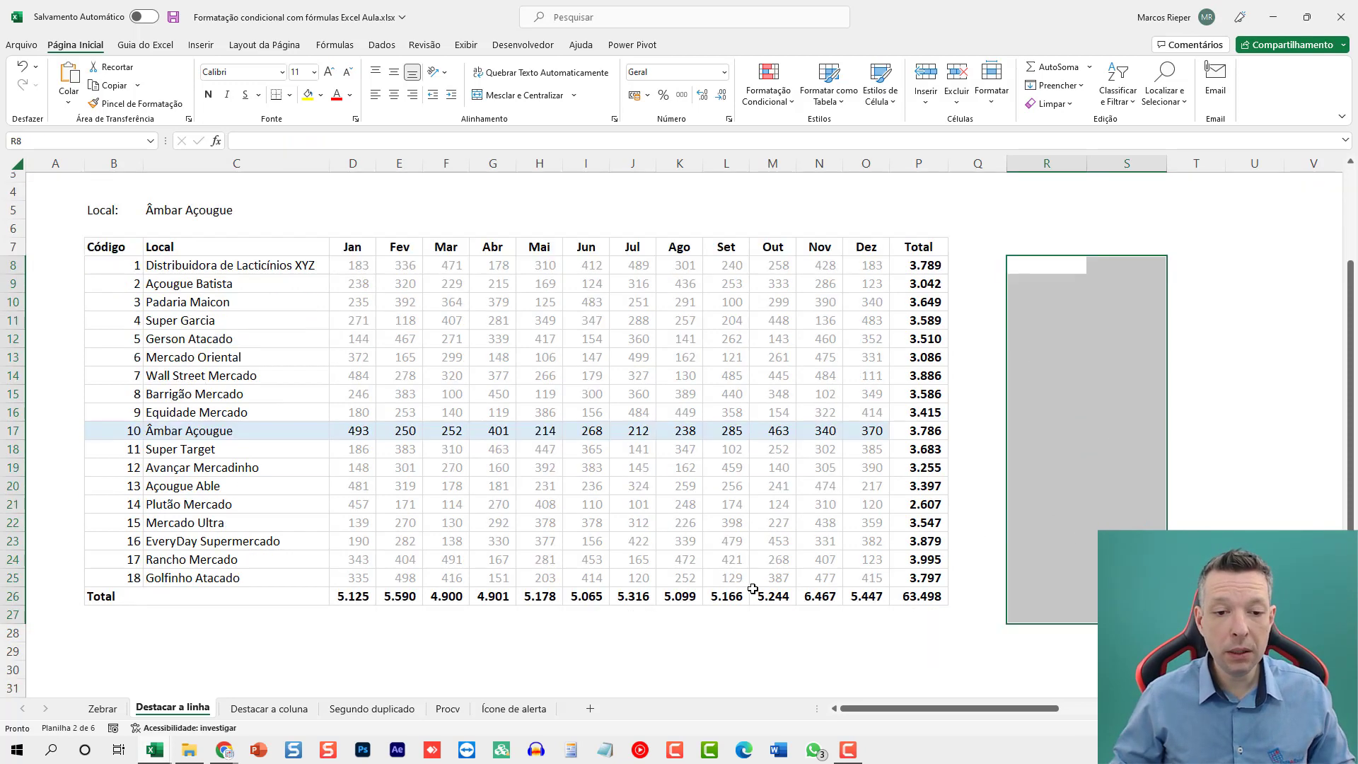
pyautogui.click(147, 527)
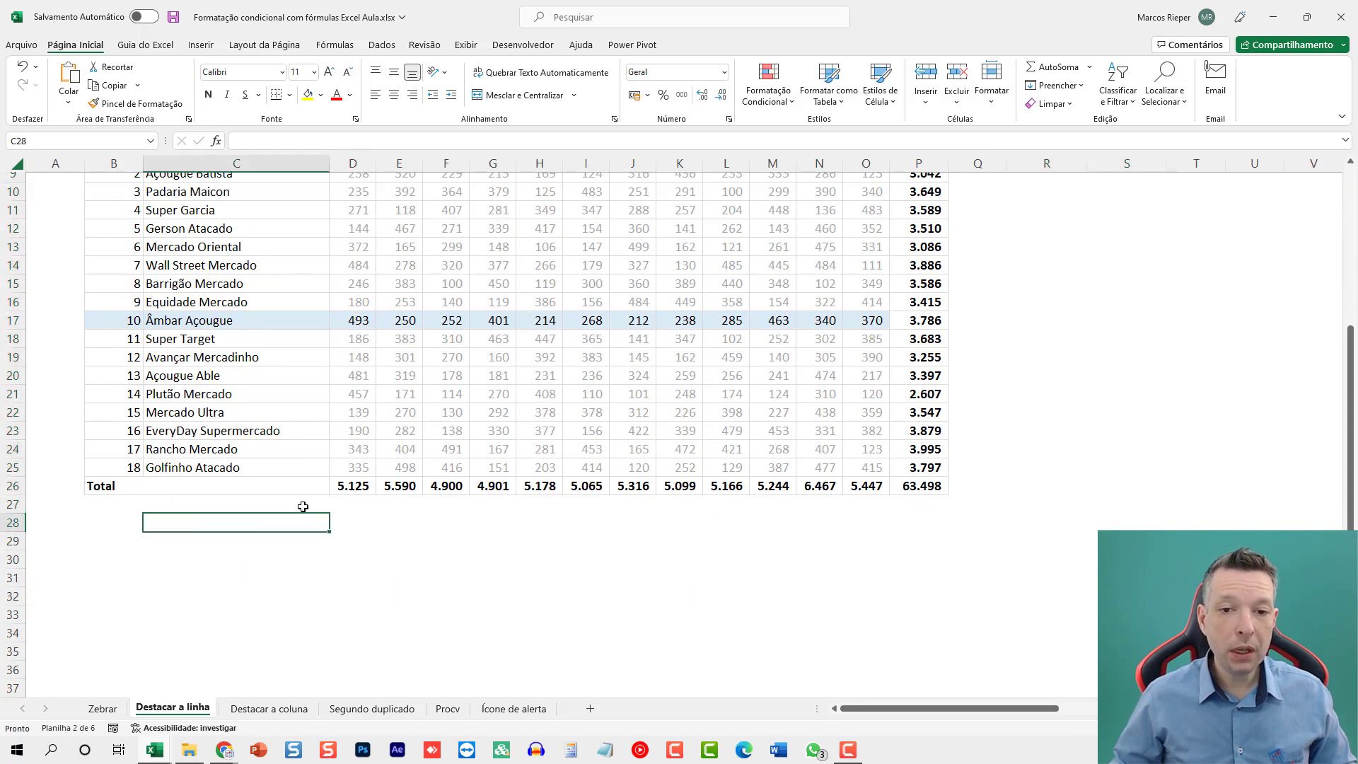
pyautogui.scroll(2, 302, 506)
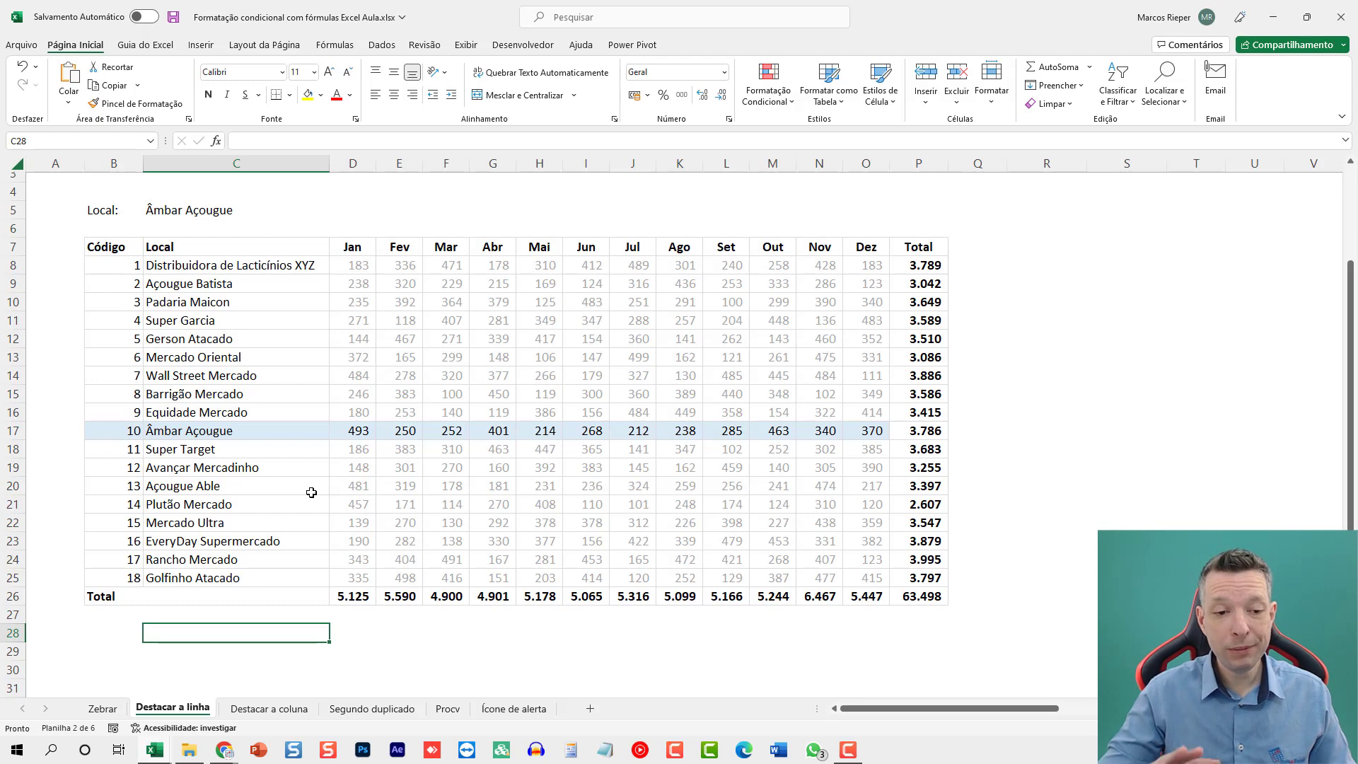
pyautogui.write('=')
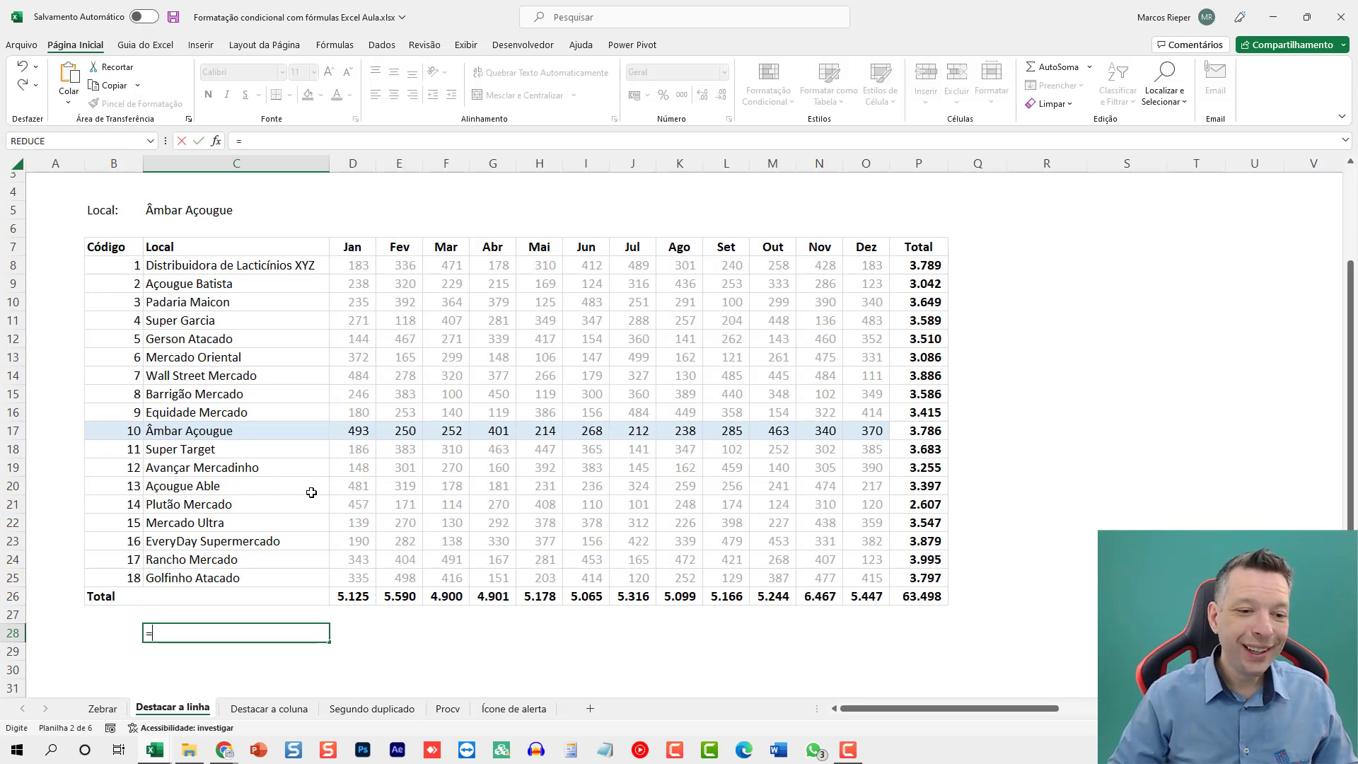
pyautogui.write('PROC')
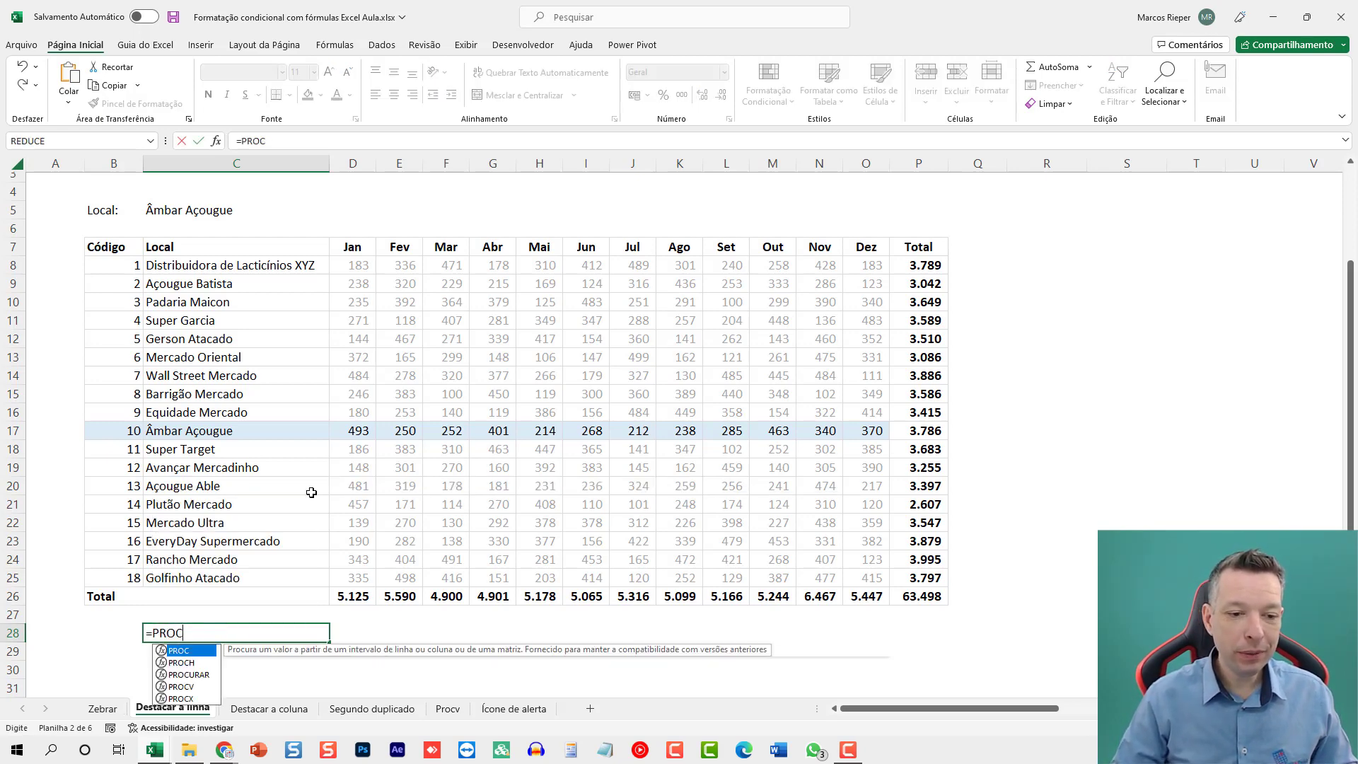
pyautogui.write('X(')
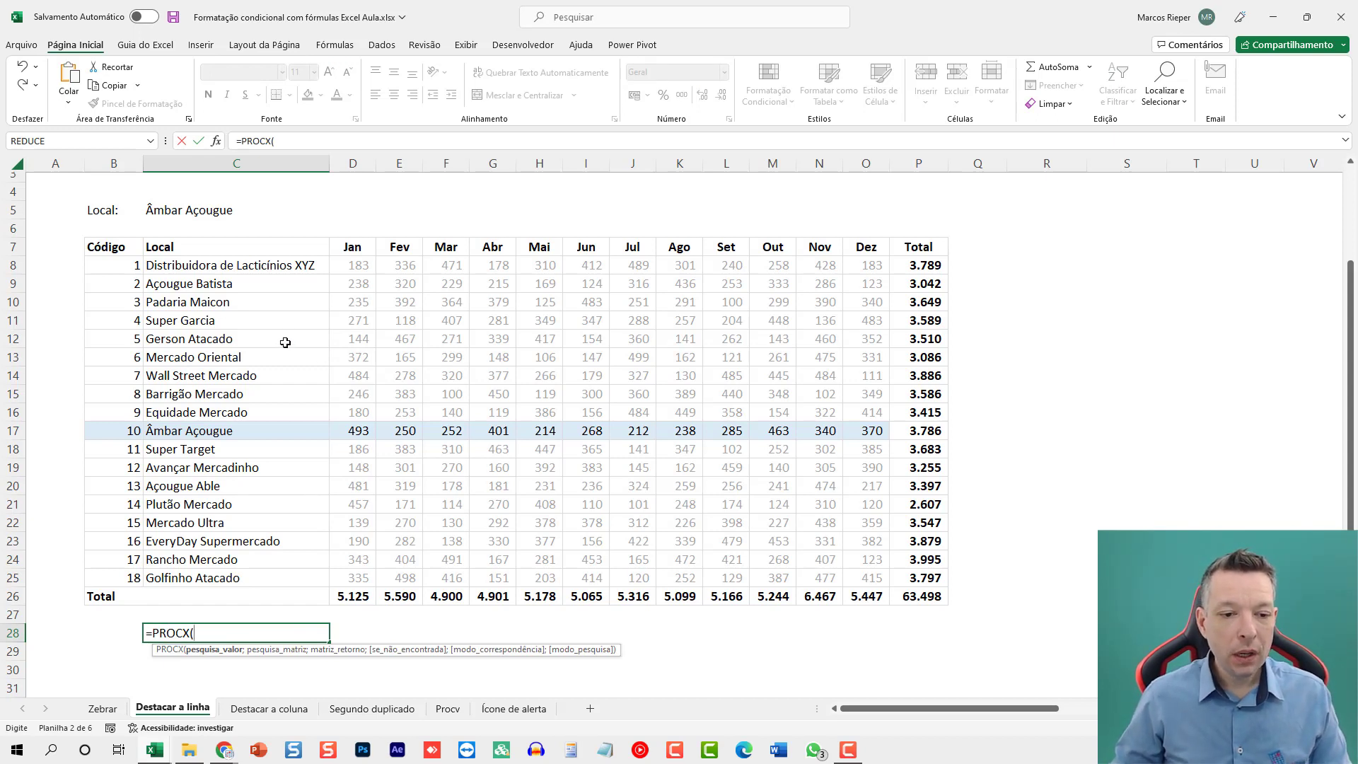
pyautogui.click(208, 213)
pyautogui.write(';')
pyautogui.moveTo(191, 570); pyautogui.dragTo(863, 584)
pyautogui.write(';')
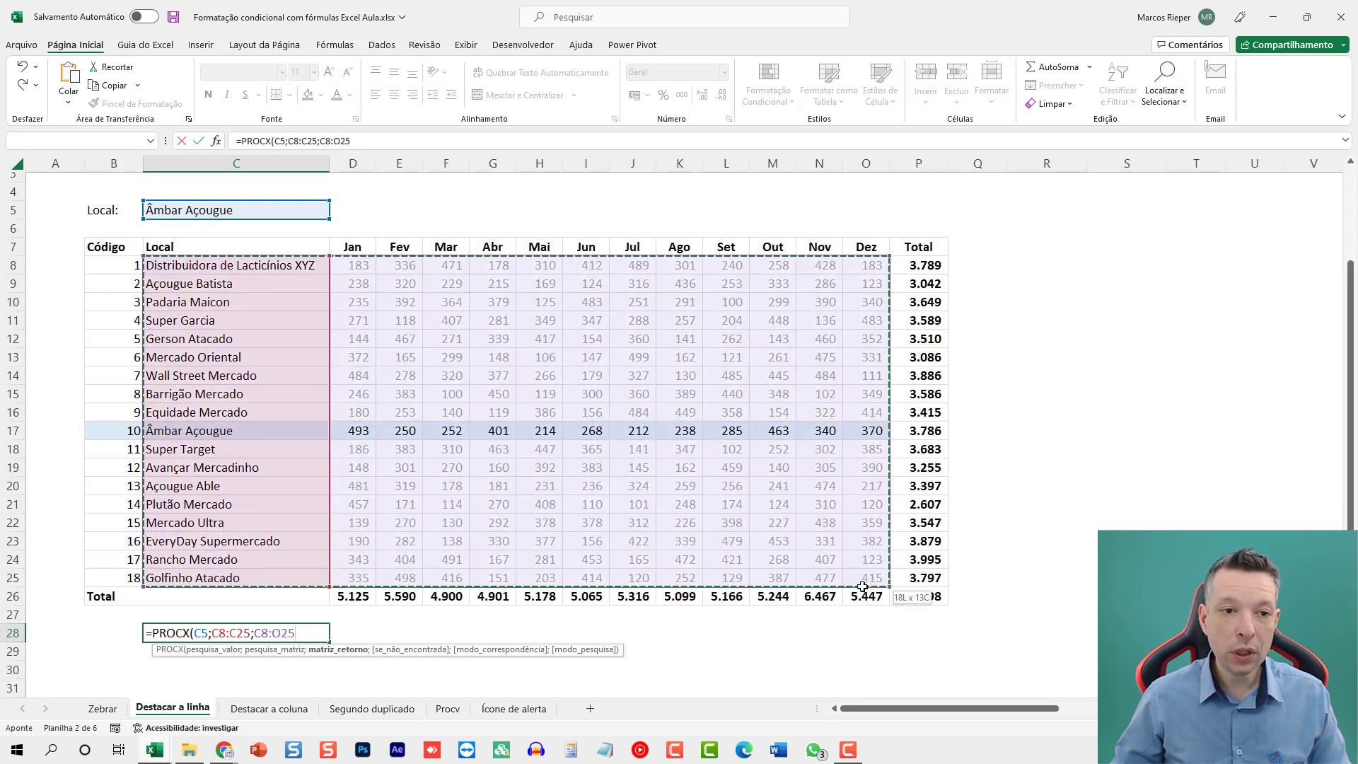
pyautogui.moveTo(863, 586); pyautogui.dragTo(862, 586)
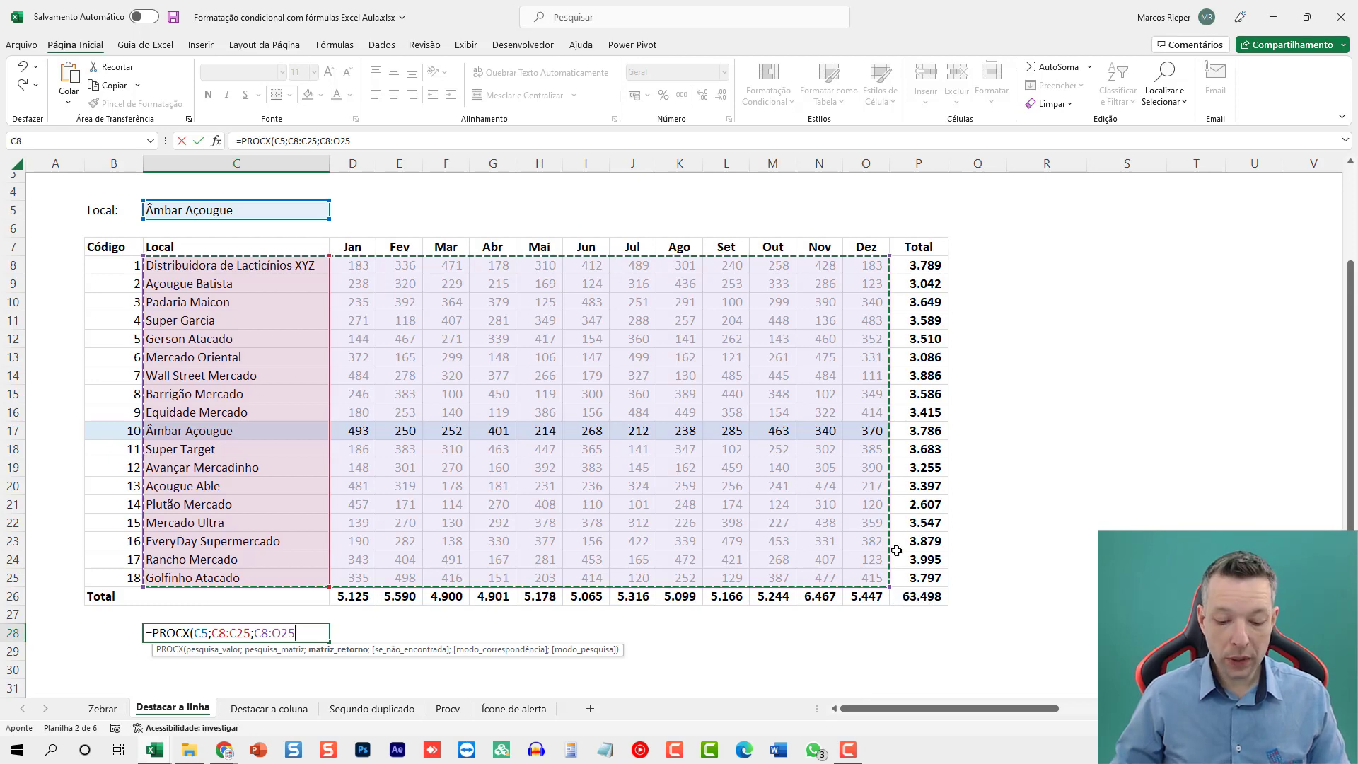
pyautogui.press('Escape')
pyautogui.write('=PRO')
pyautogui.press('Escape')
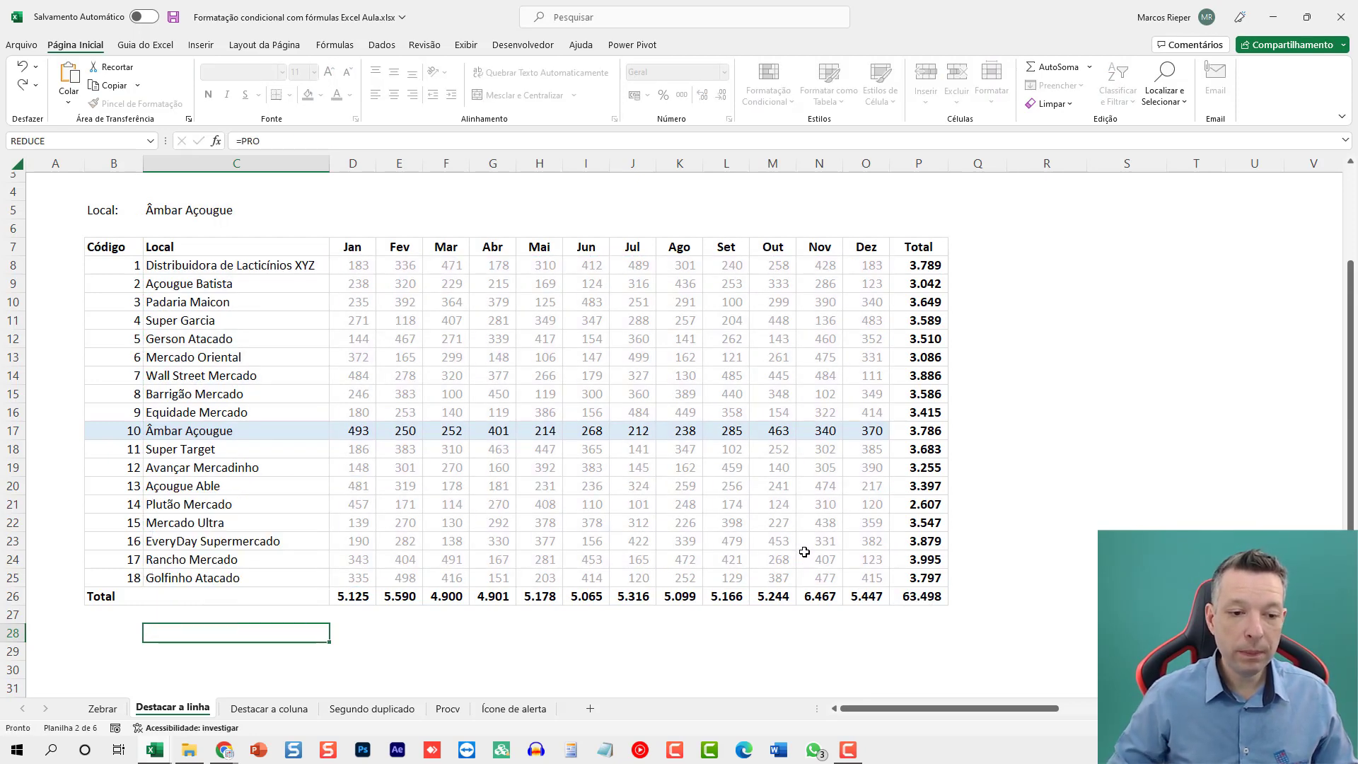
pyautogui.press('Escape')
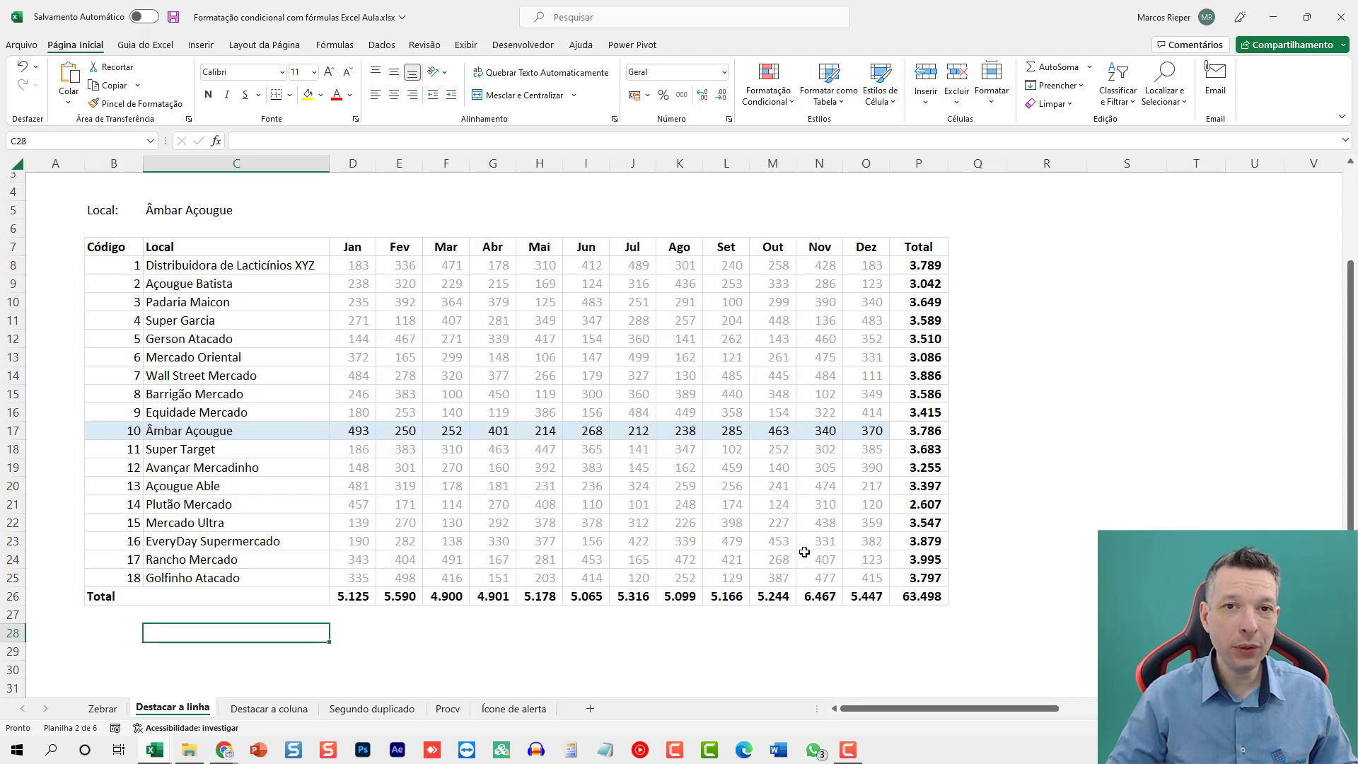
# Enter the lookup formula =PROCX(C5;C7:C25;C7:O25) in C28 to return the chosen Local's monthly values.
pyautogui.write('=PROCX(')
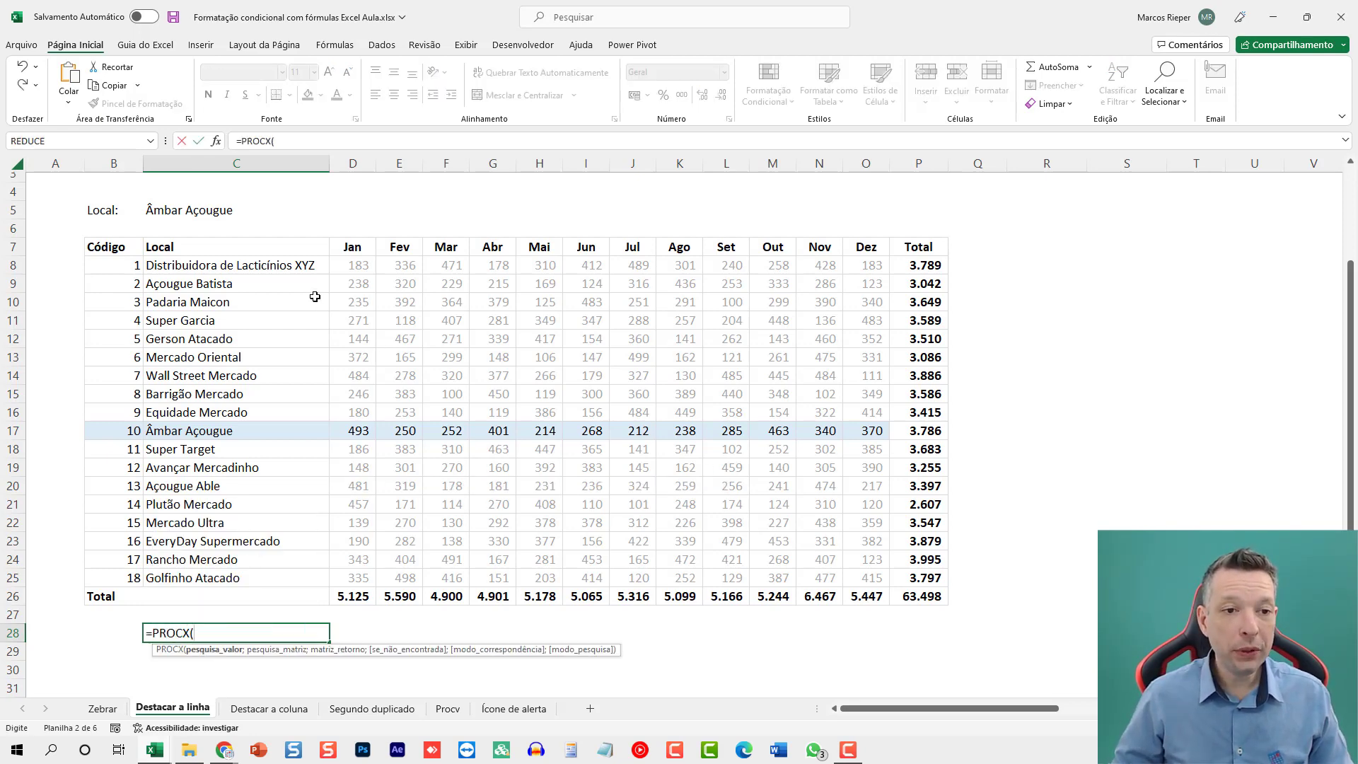
pyautogui.click(213, 210)
pyautogui.write(';')
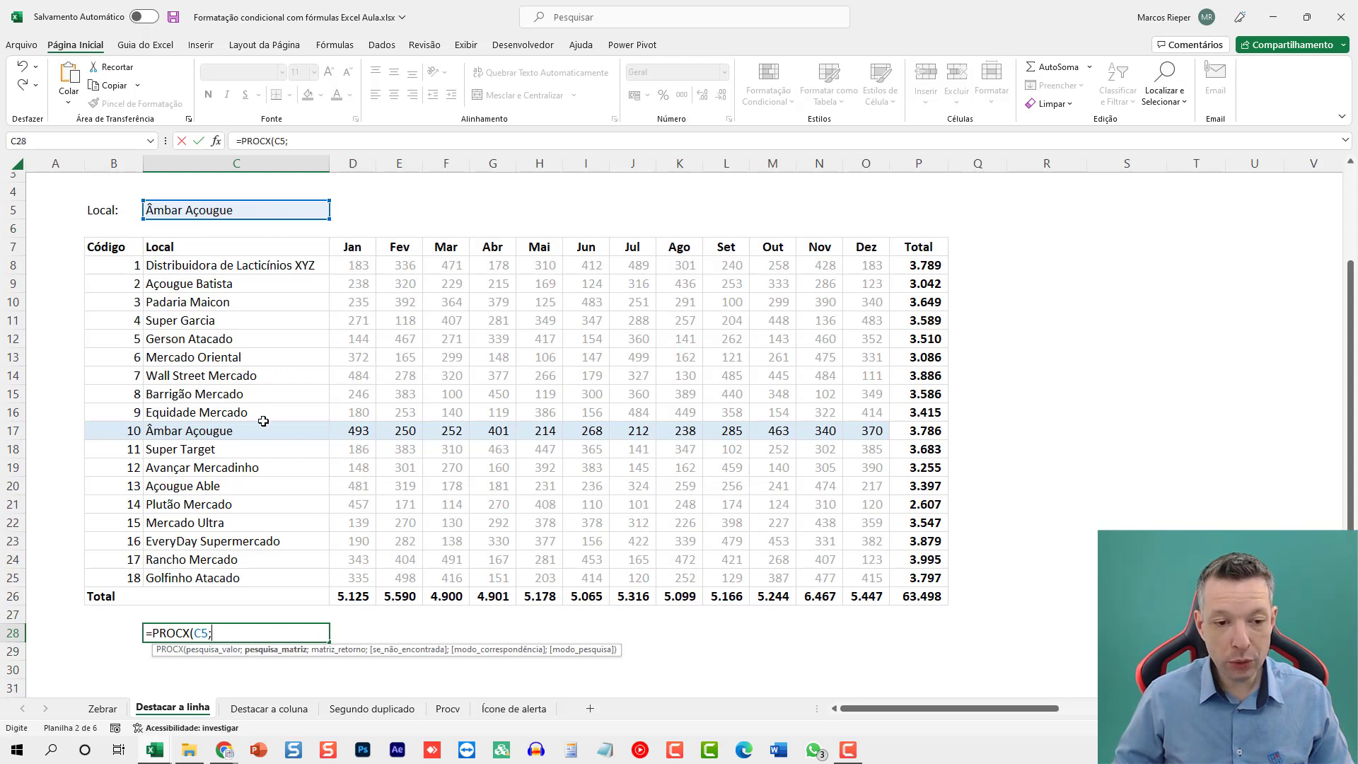
pyautogui.moveTo(205, 578); pyautogui.dragTo(865, 578)
pyautogui.write(';')
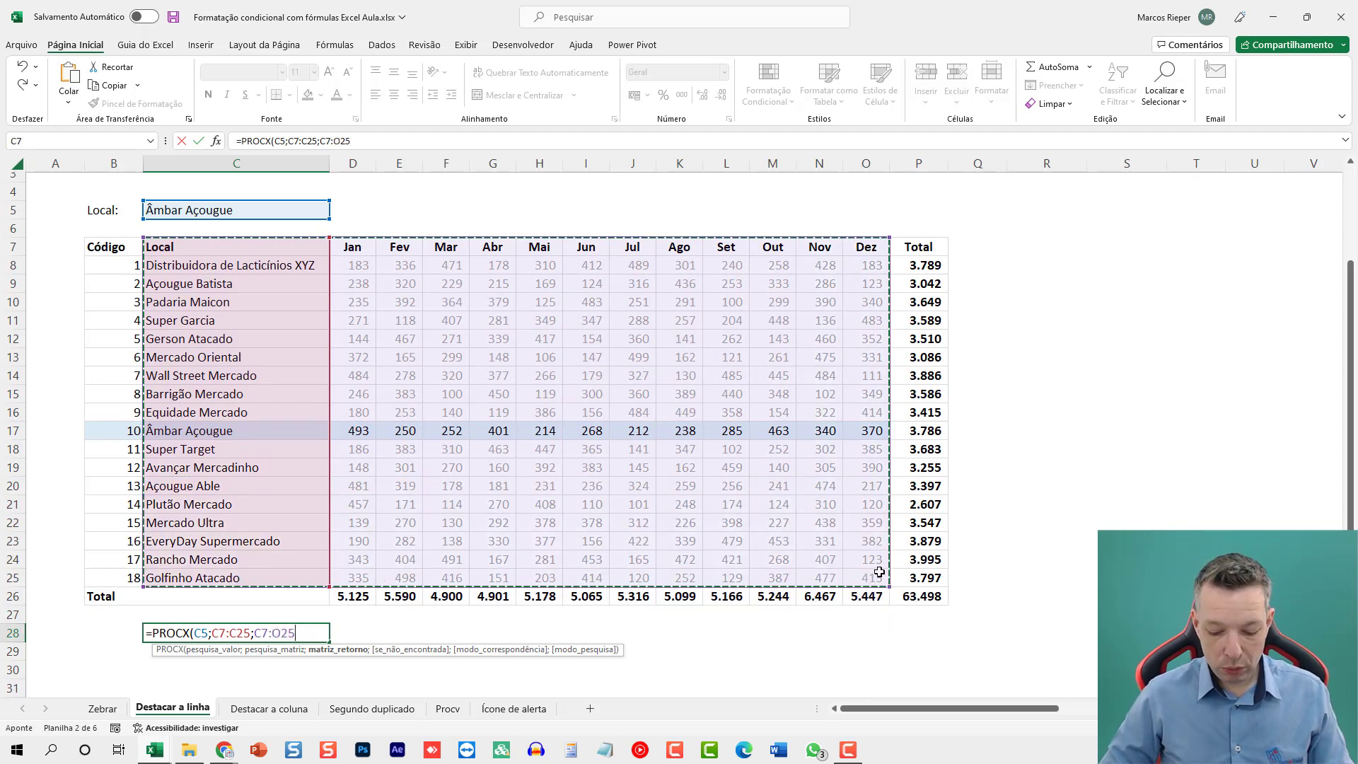
pyautogui.write(')')
pyautogui.hotkey('ctrl', 'Return')
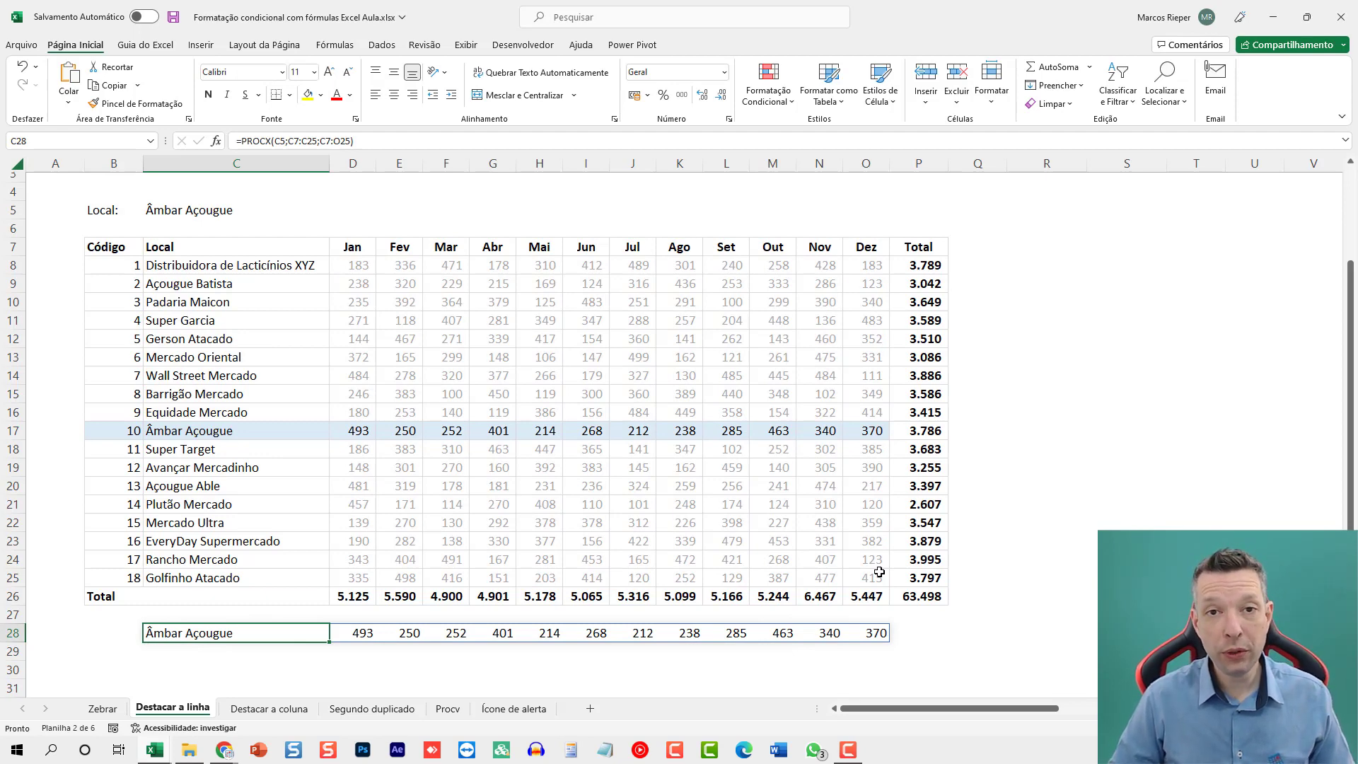
# Insert a column chart from the lookup row in C28:O28, place it beside the Total column and stretch it down to row 25.
pyautogui.hotkey('alt', 'F1')
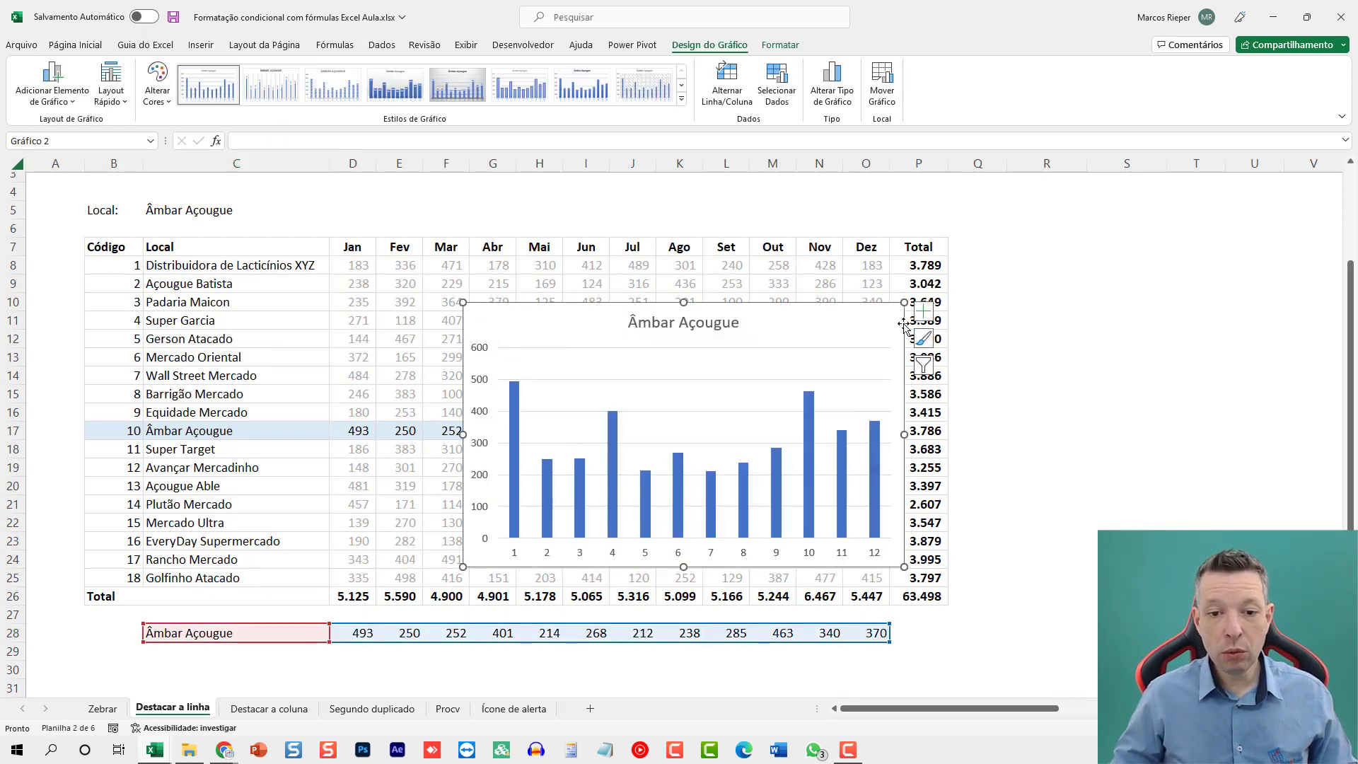
pyautogui.moveTo(516, 311); pyautogui.dragTo(1048, 248)
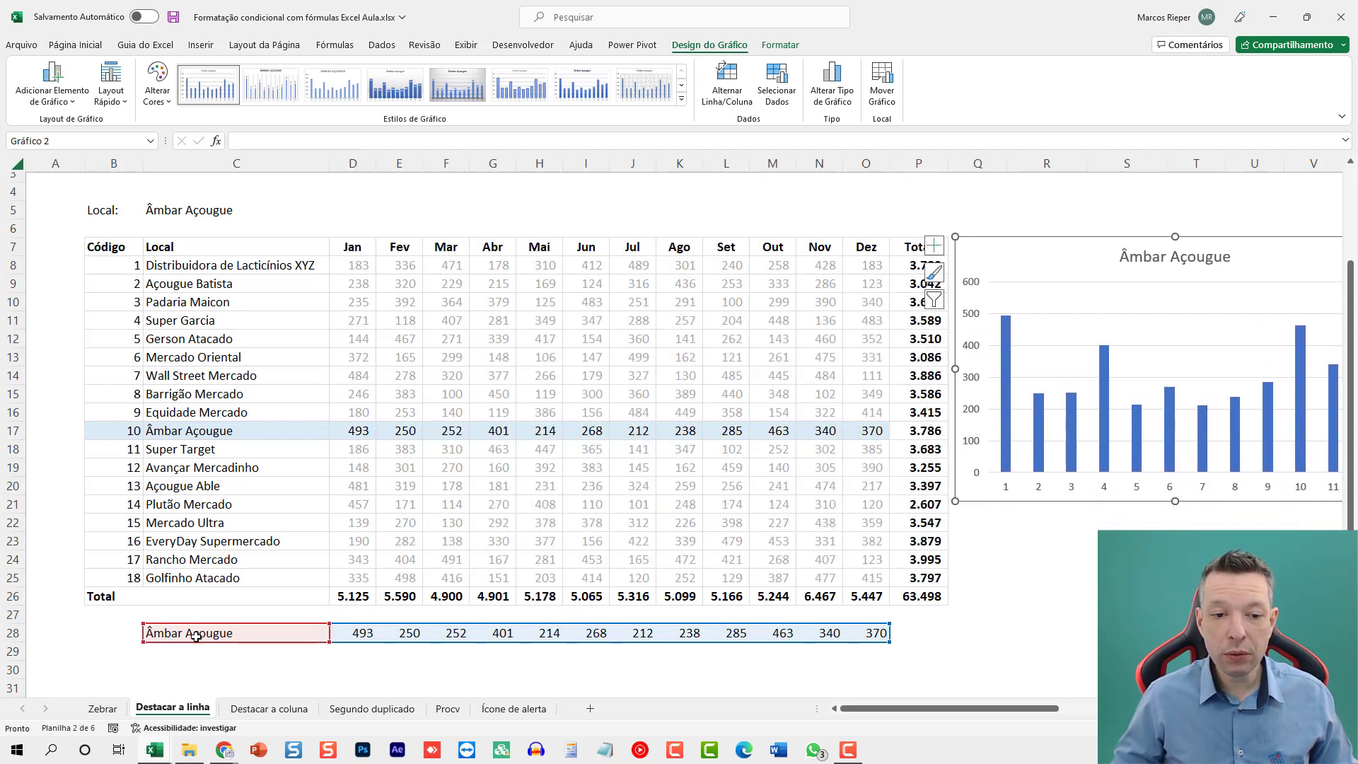
pyautogui.moveTo(1176, 501); pyautogui.dragTo(1176, 606)
pyautogui.scroll(-1, 1044, 594)
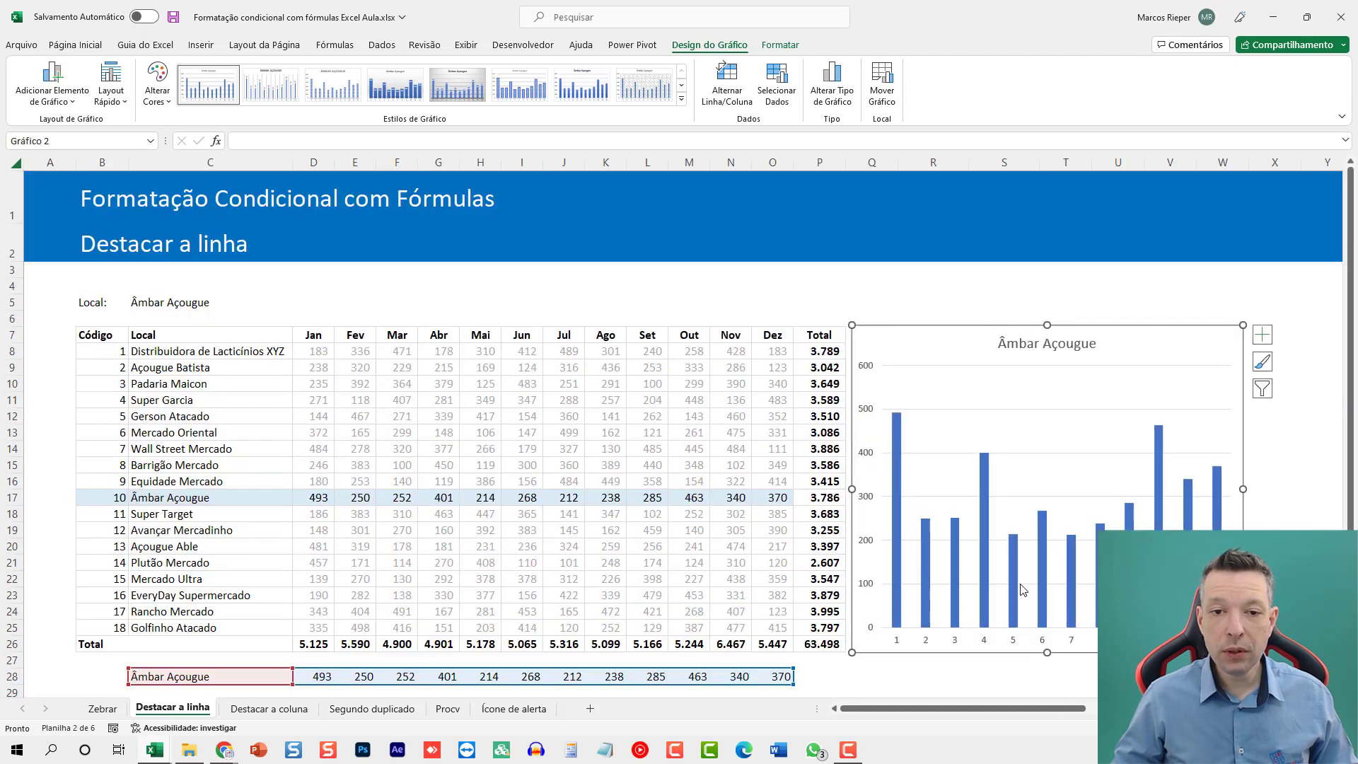
# Test the row highlight and chart by setting the Local in C5 to Açougue Able, Gerson Atacado and finally Rancho Mercado.
pyautogui.scroll(-1, 941, 537)
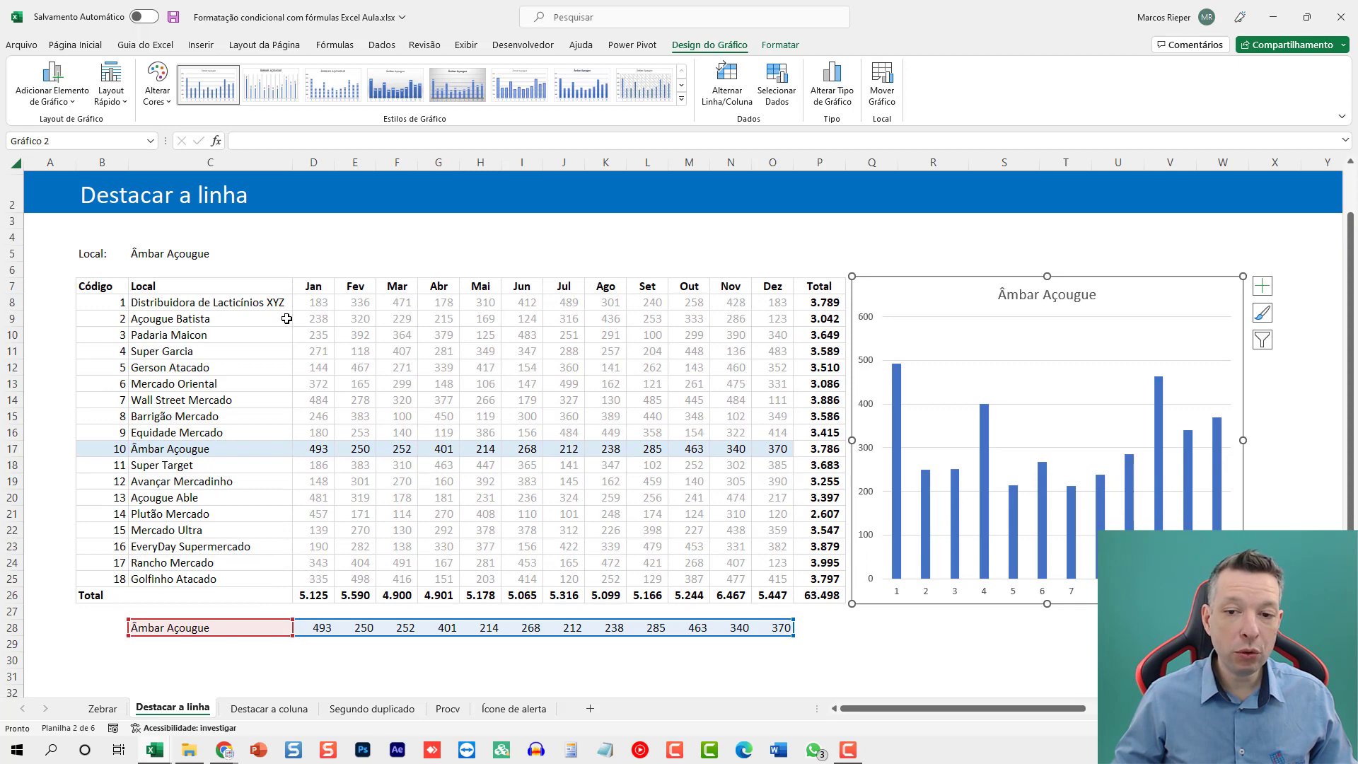
pyautogui.click(208, 252)
pyautogui.click(300, 254)
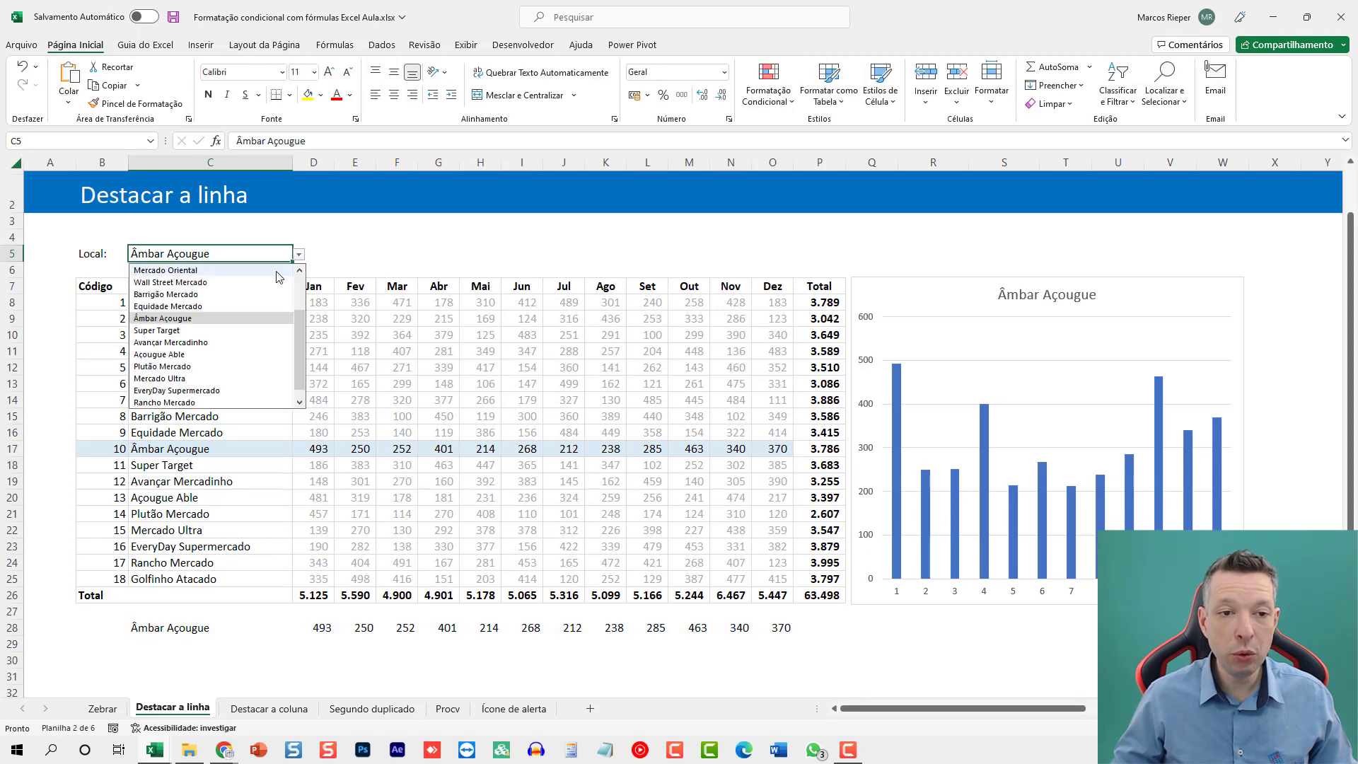
pyautogui.click(216, 361)
pyautogui.click(299, 254)
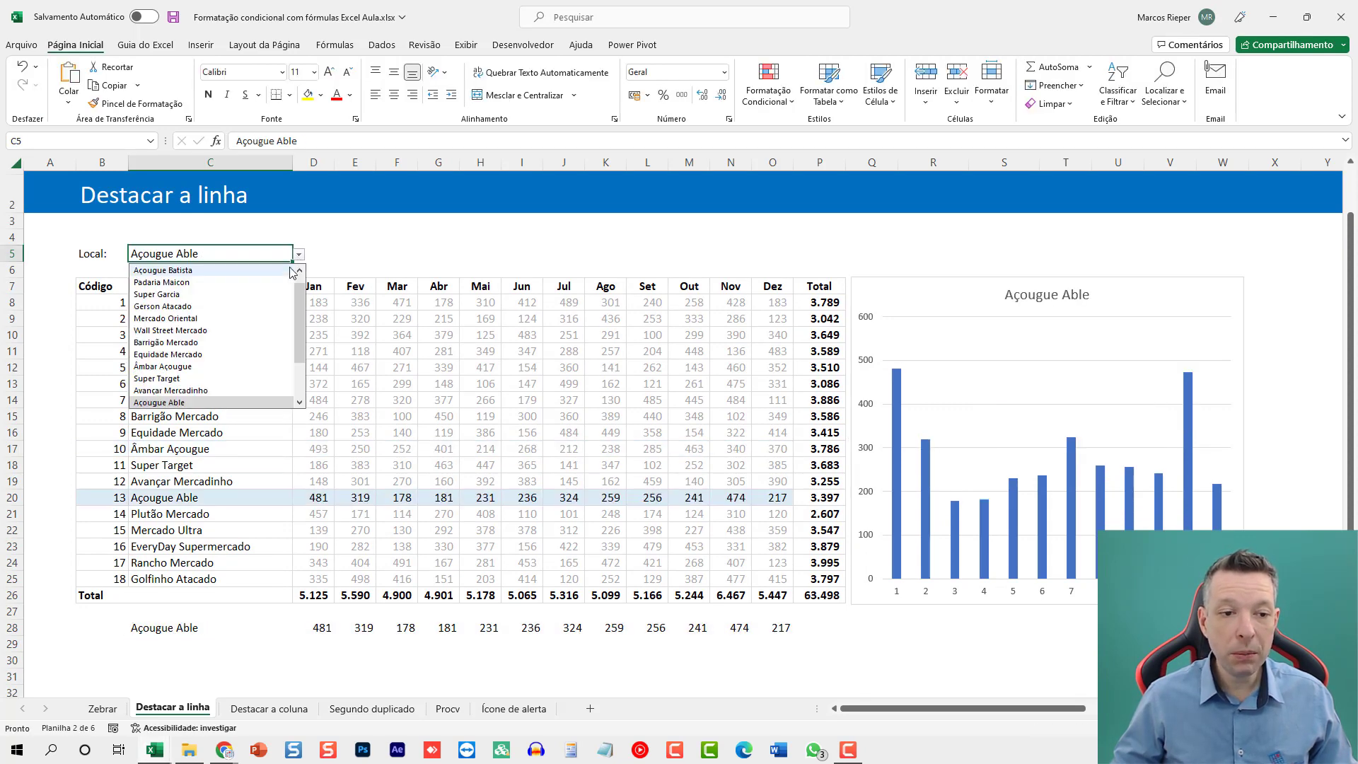
pyautogui.click(217, 305)
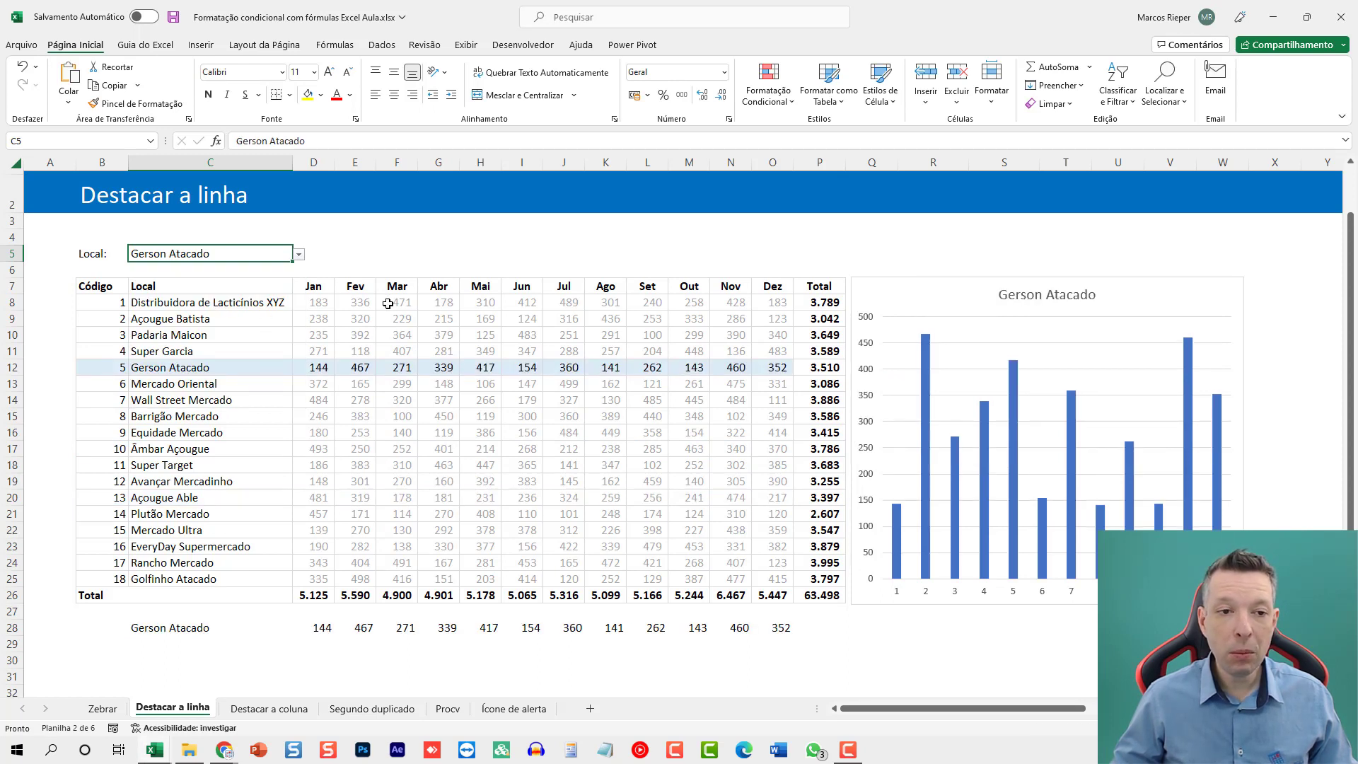
pyautogui.click(299, 254)
pyautogui.scroll(-2, 163, 354)
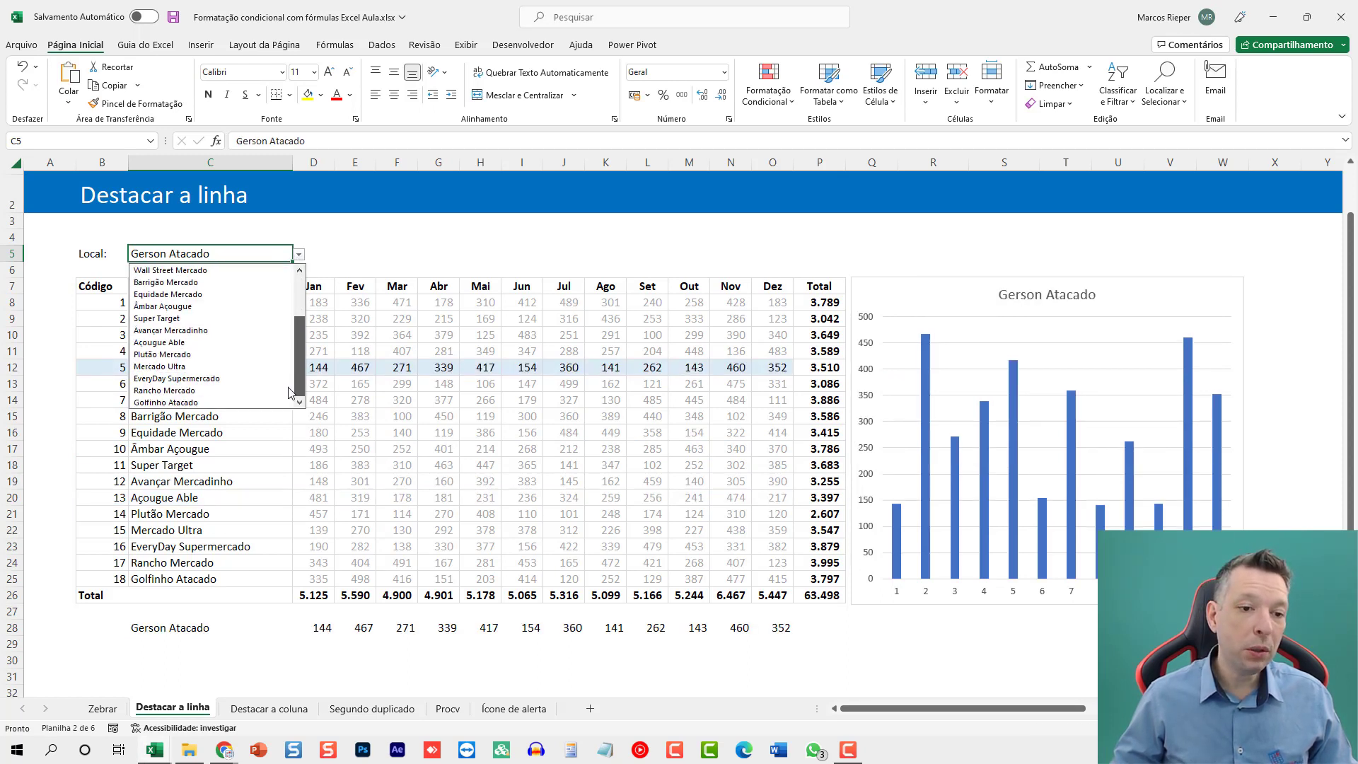
pyautogui.click(155, 391)
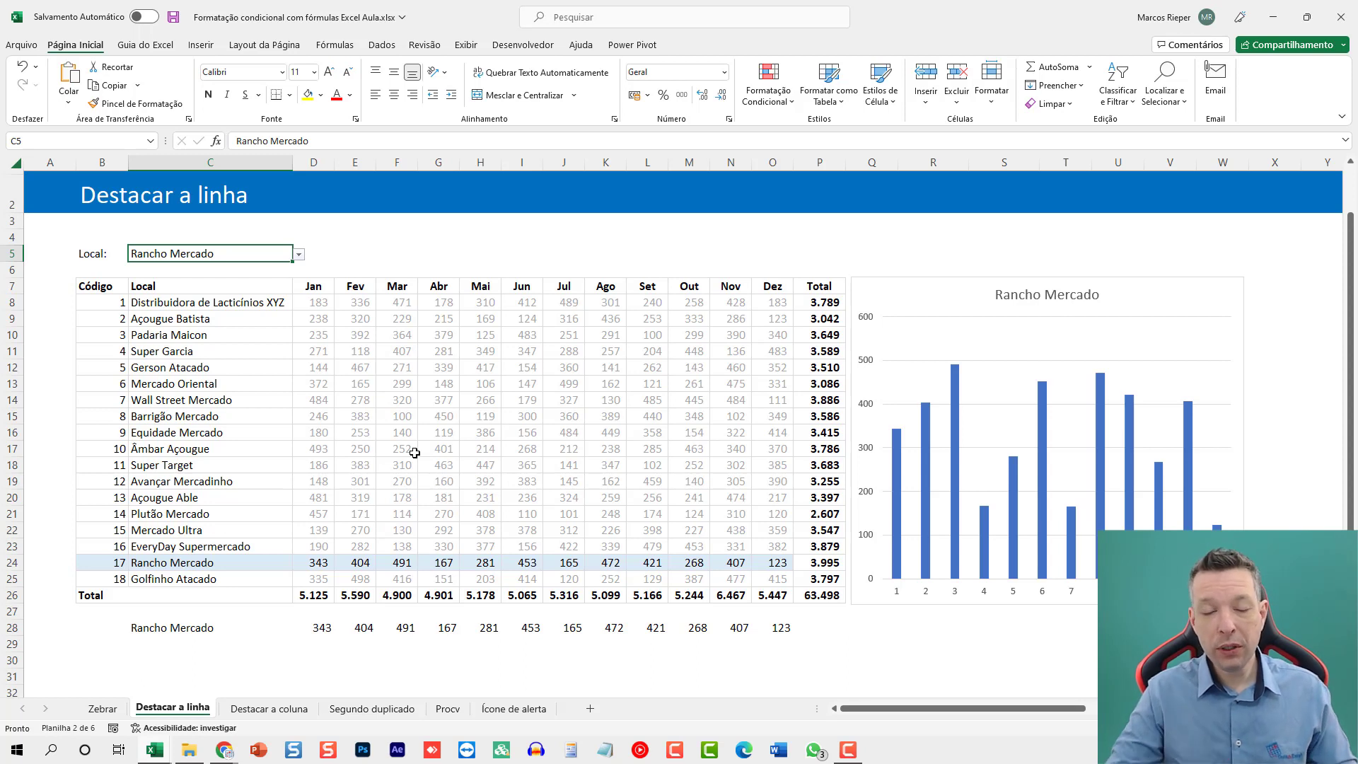
pyautogui.click(334, 624)
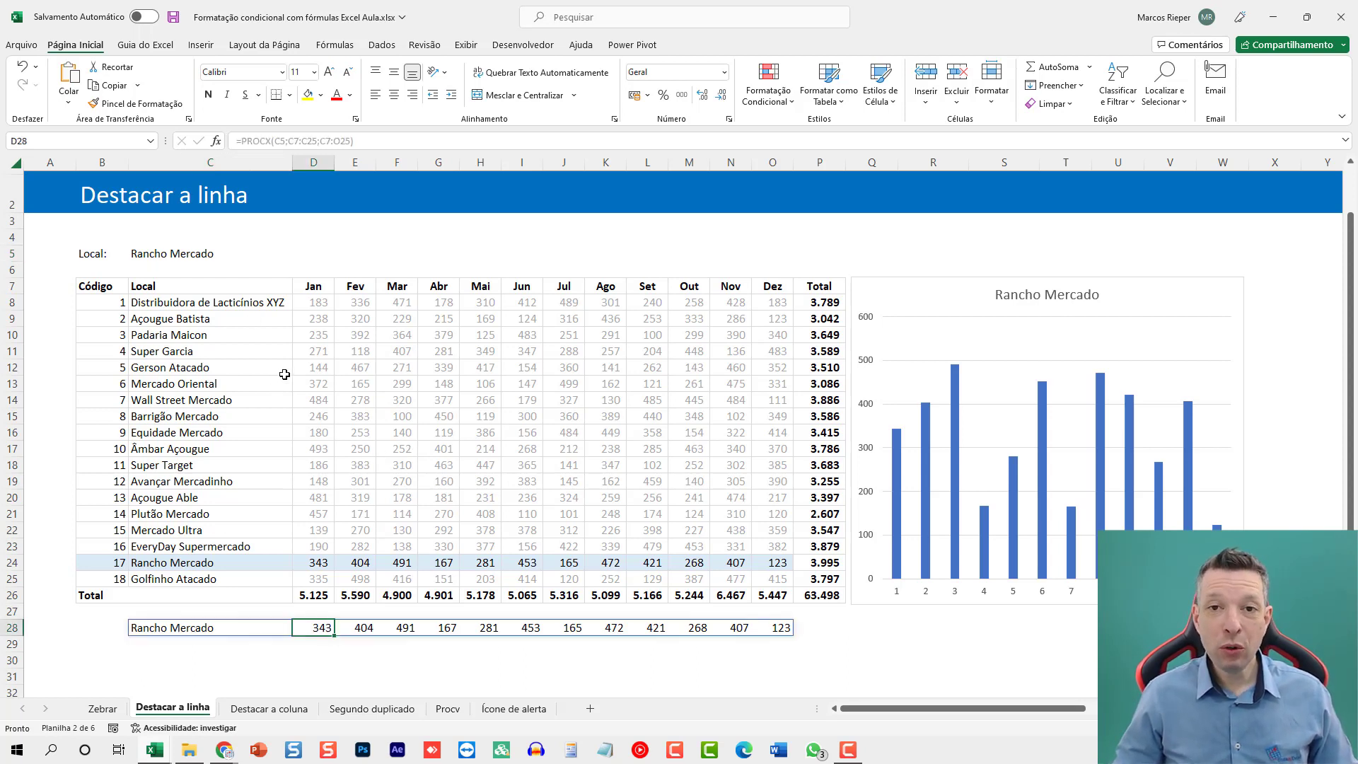
# Switch to the Destacar a coluna sheet and go to cell A1 to bring the whole table into view.
pyautogui.hotkey('ctrl', 'pagedown')
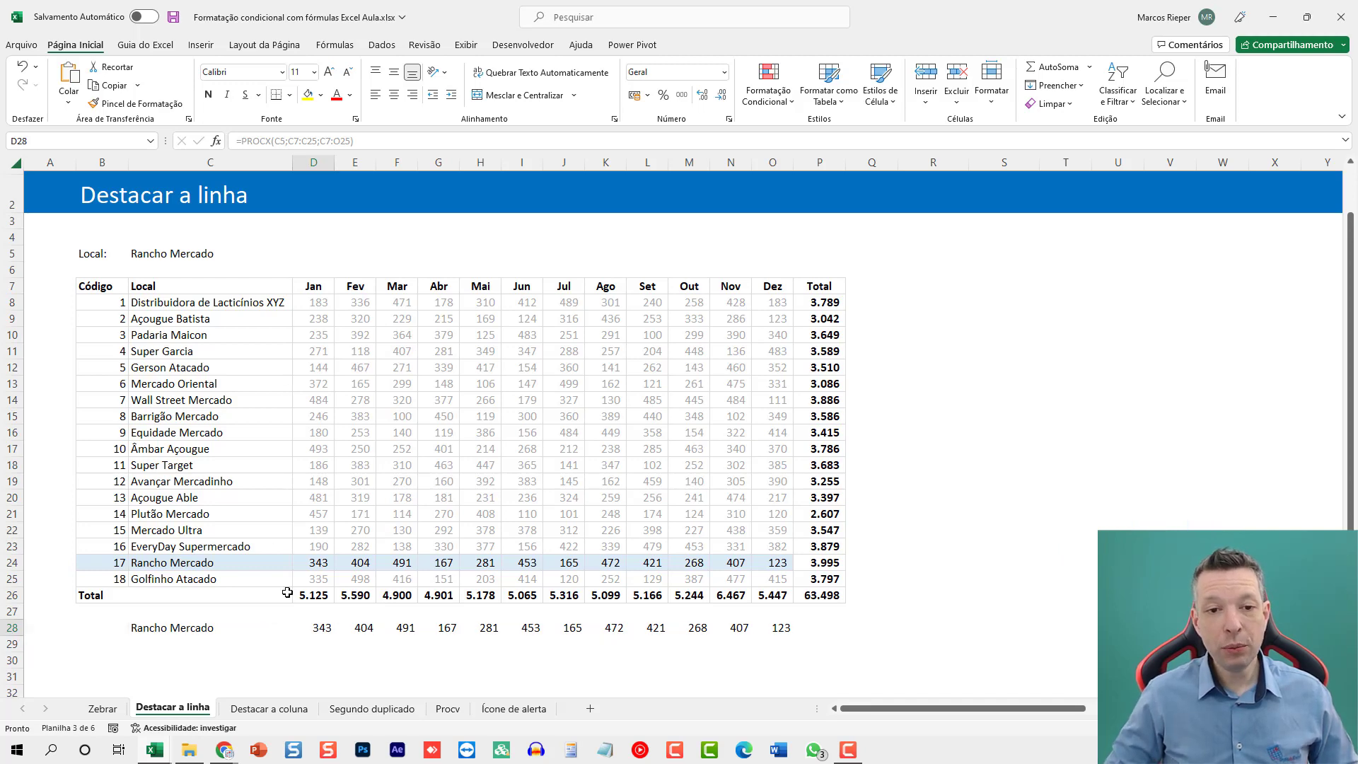
pyautogui.click(271, 367)
pyautogui.keyDown('ctrl'); pyautogui.scroll(3, 399, 379); pyautogui.keyUp('ctrl')
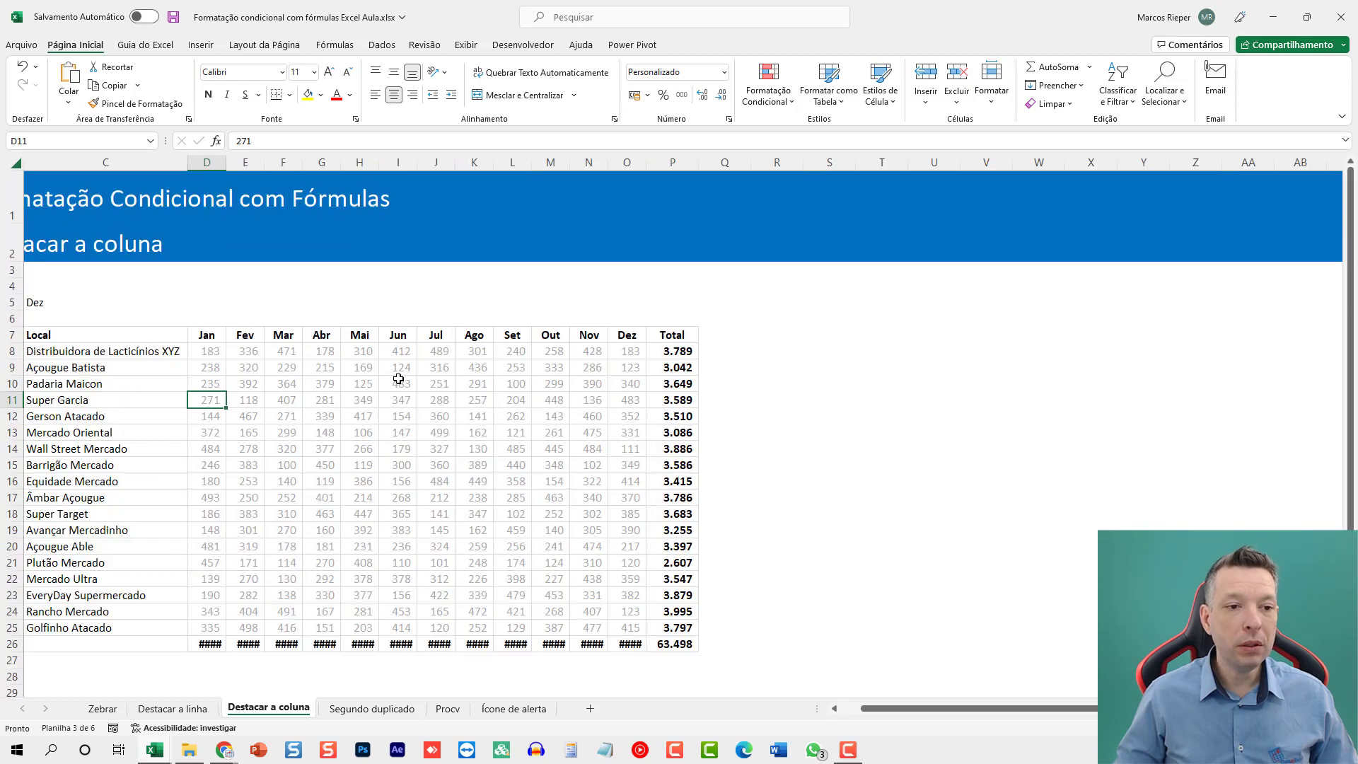
pyautogui.hotkey('ctrl', 'Home')
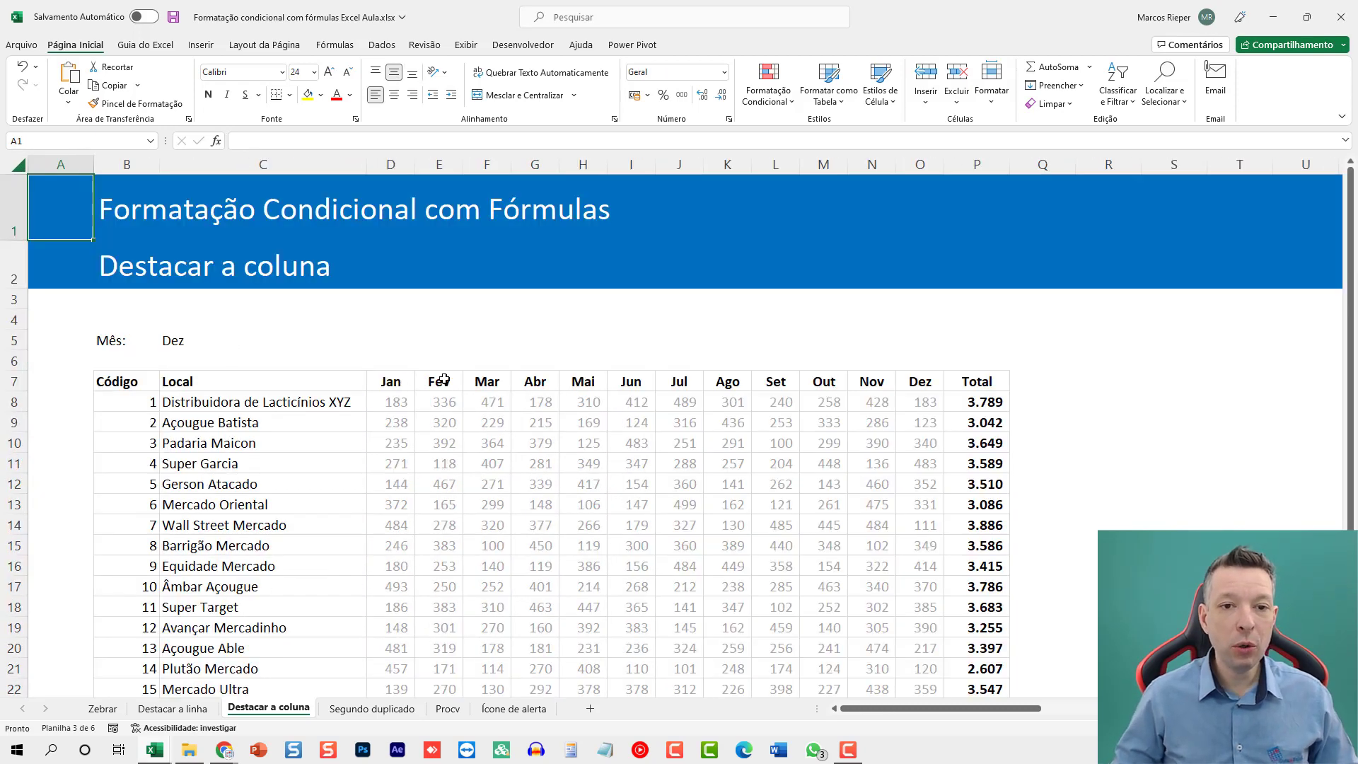
pyautogui.keyDown('ctrl'); pyautogui.scroll(-1, 442, 389); pyautogui.keyUp('ctrl')
pyautogui.scroll(-1, 445, 392)
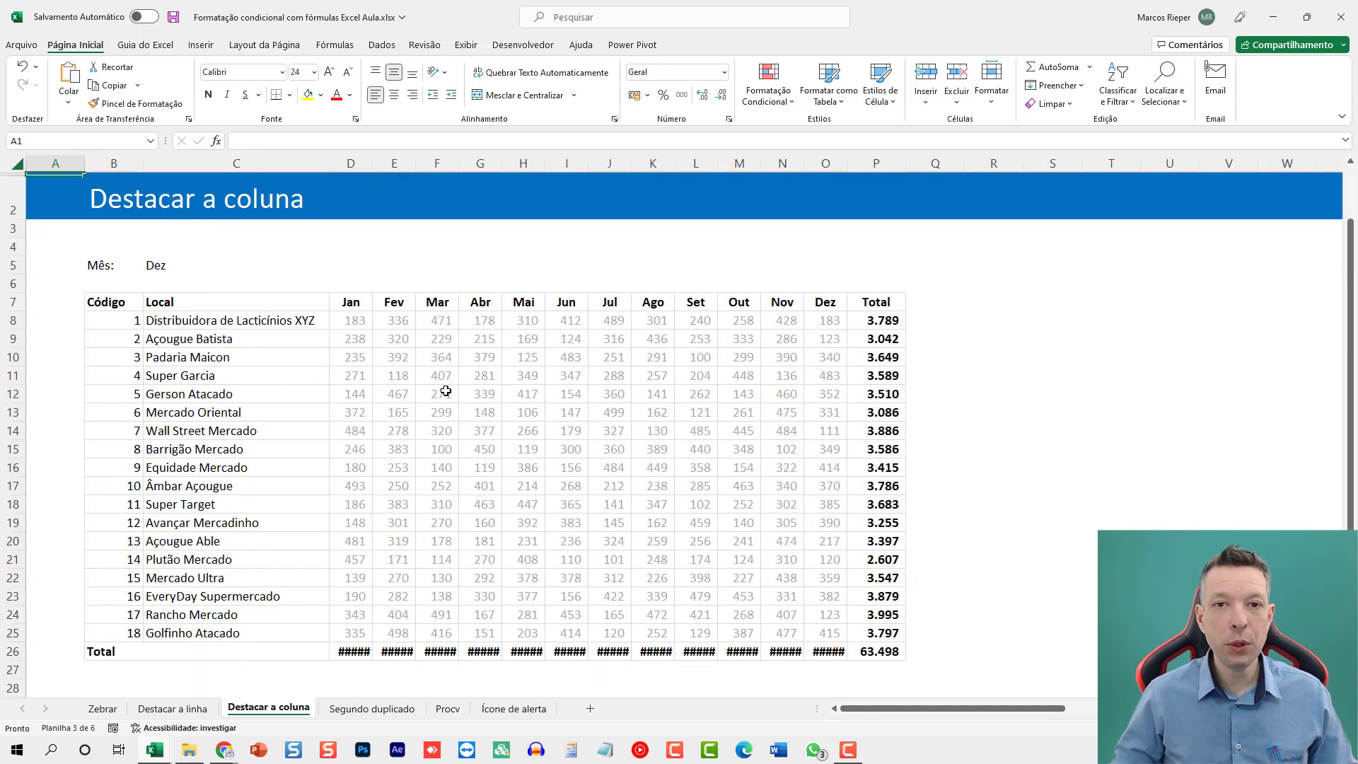
# Widen the month columns D to O so that the totals in row 26 fit.
pyautogui.click(201, 270)
pyautogui.click(337, 268)
pyautogui.click(337, 270)
pyautogui.moveTo(354, 320); pyautogui.dragTo(818, 577)
pyautogui.click(740, 394)
pyautogui.moveTo(358, 164); pyautogui.dragTo(808, 167)
pyautogui.click(495, 505)
pyautogui.scroll(-1, 655, 333)
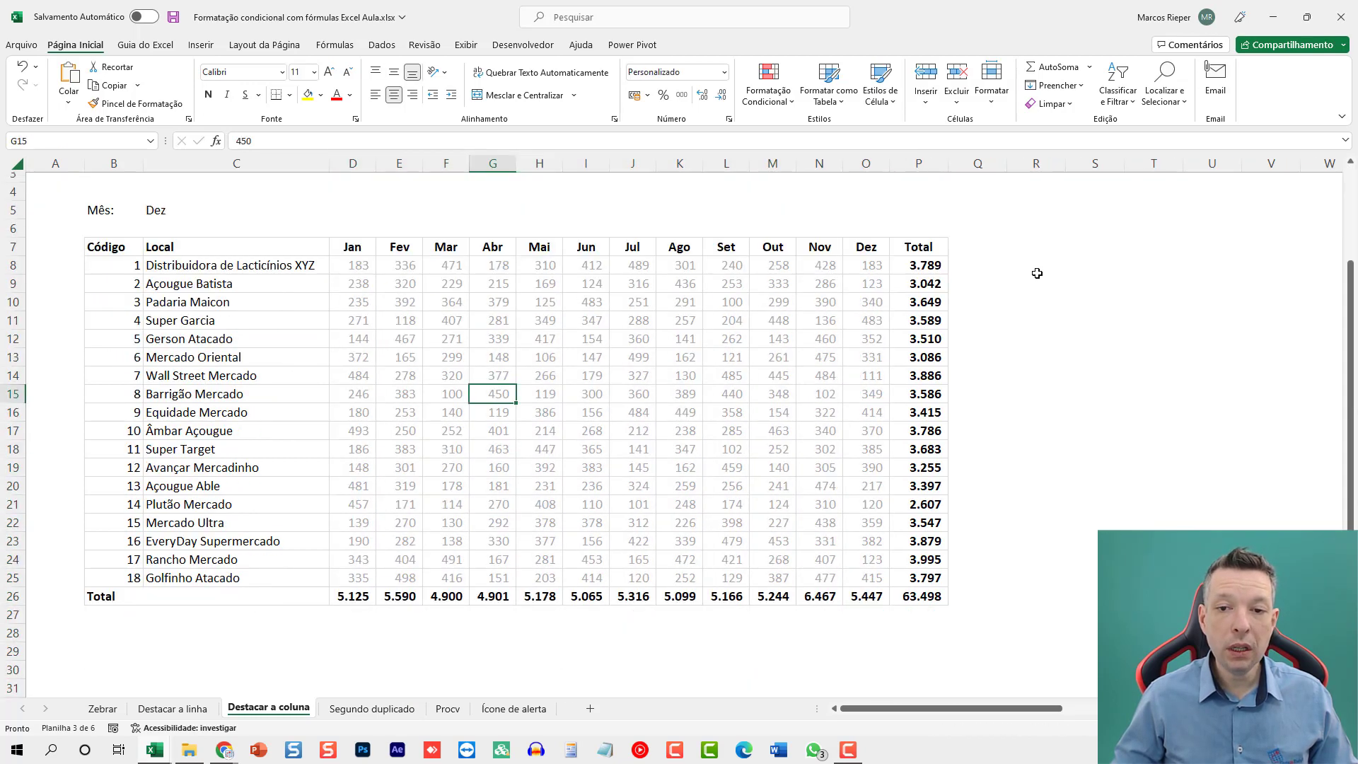
# Enter the test formula =$C$5=D7 in D29 to compare the chosen month with the first month header.
pyautogui.moveTo(1003, 260); pyautogui.dragTo(1071, 254)
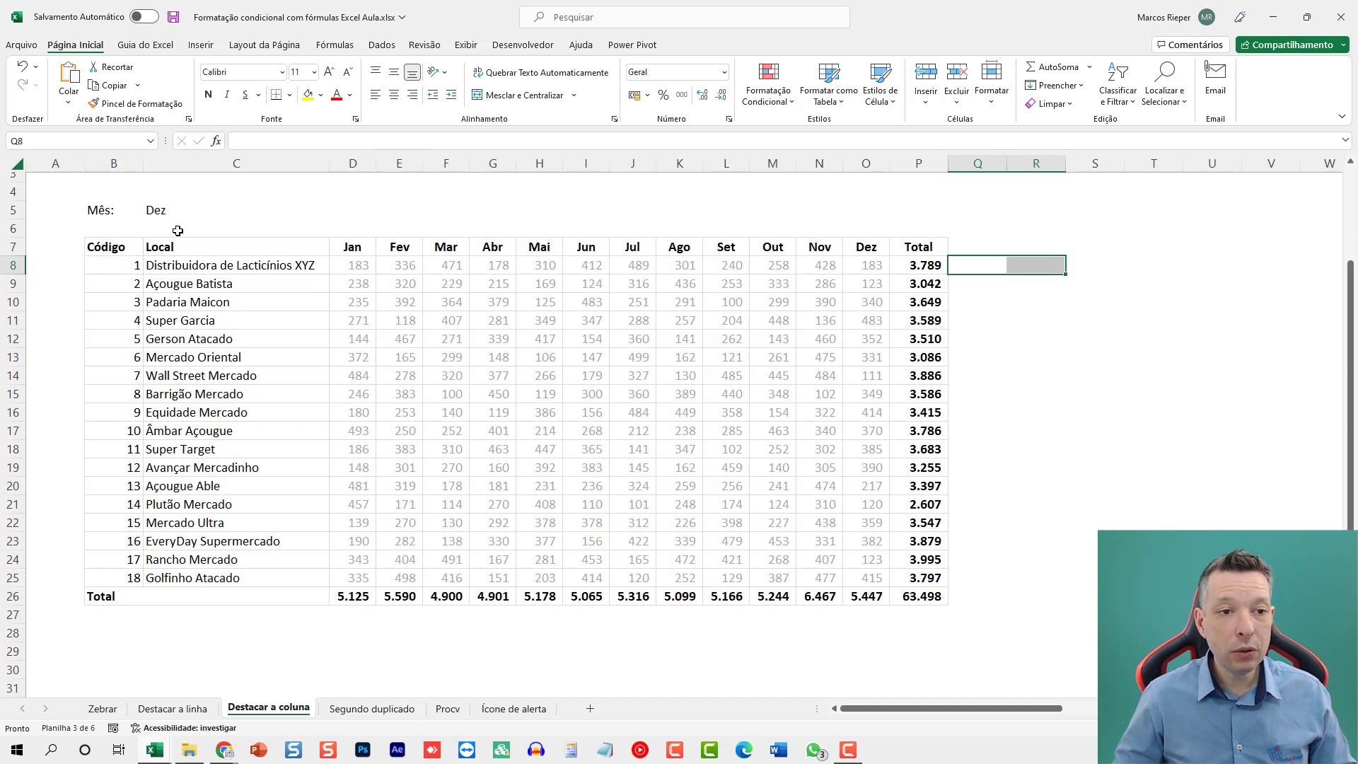
pyautogui.click(361, 644)
pyautogui.write('=')
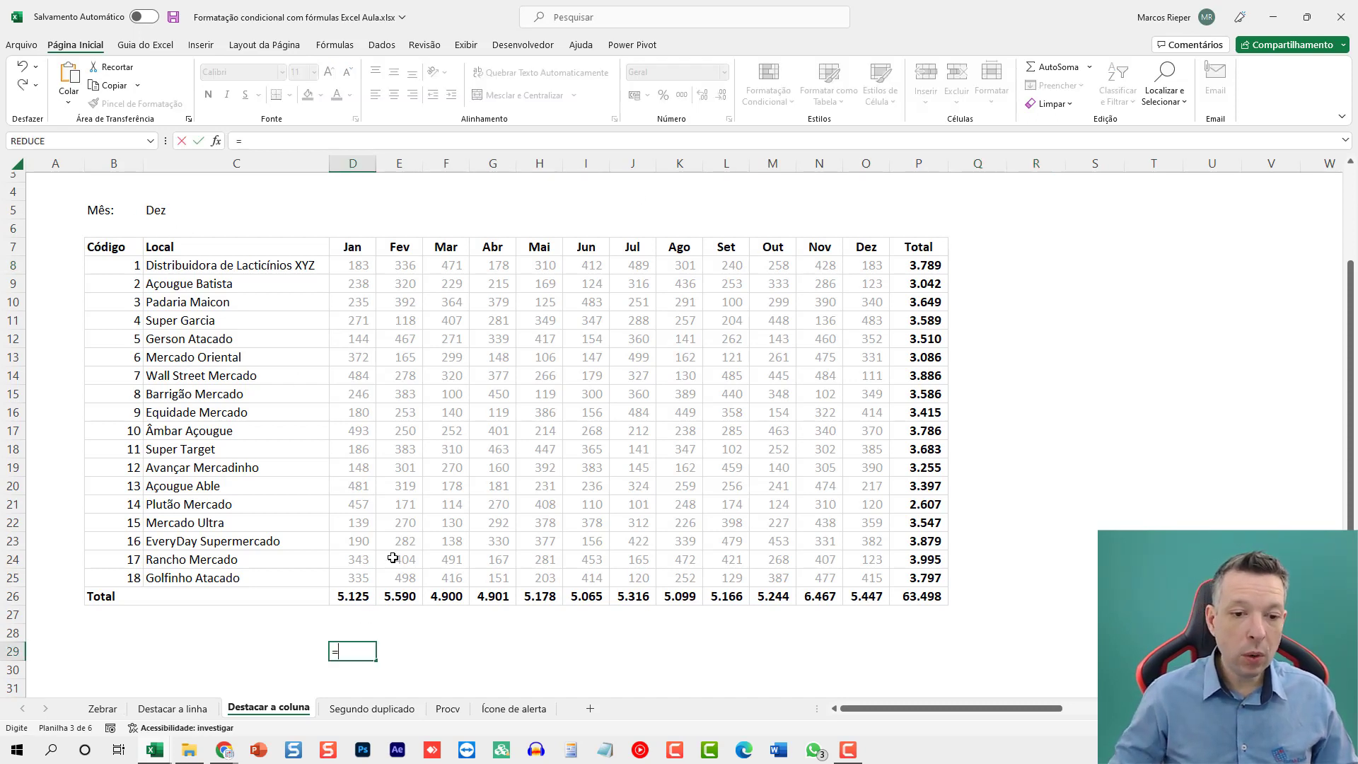
pyautogui.click(162, 211)
pyautogui.press('F4')
pyautogui.write('=')
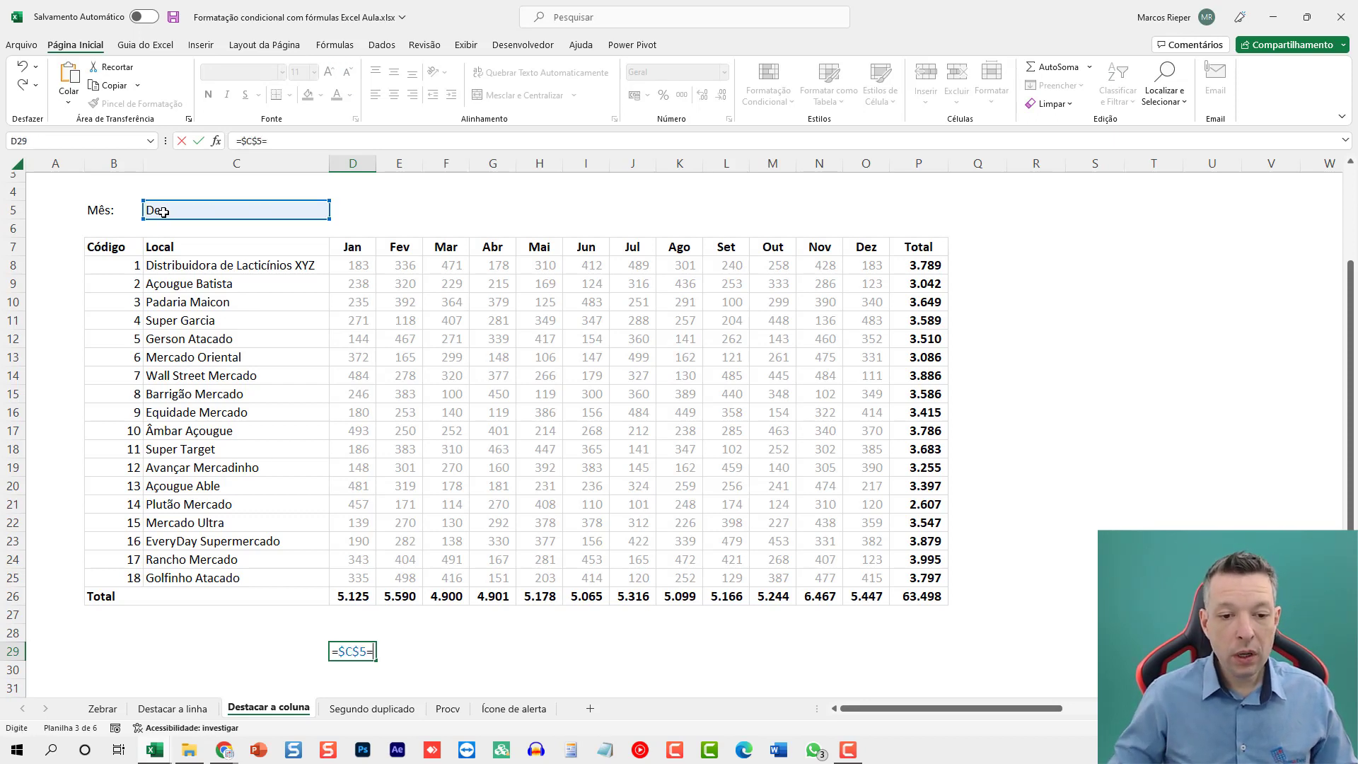
pyautogui.click(356, 249)
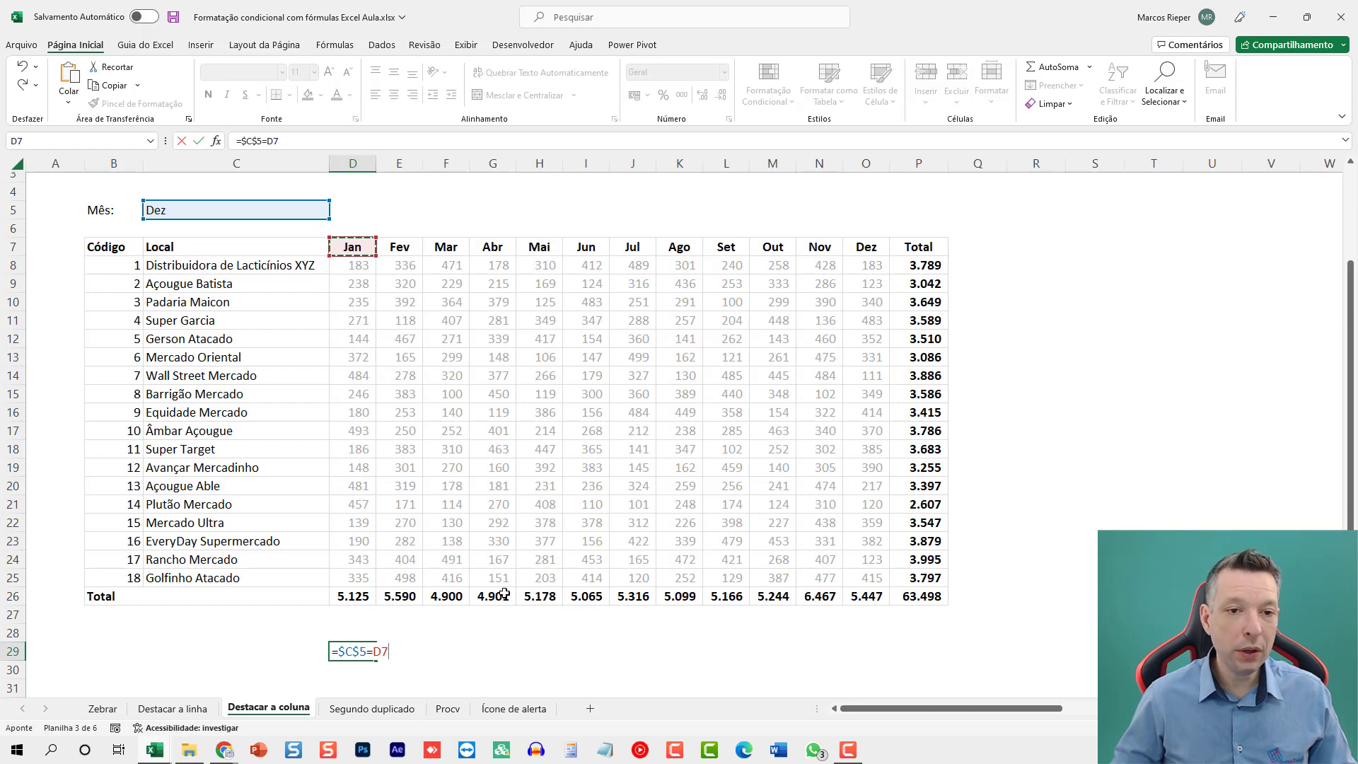
pyautogui.scroll(-3, 493, 601)
pyautogui.press('Return')
# Copy the D29 test formula across to column O and down to row 31.
pyautogui.press('Up')
pyautogui.hotkey('ctrl', 'c')
pyautogui.keyDown('shift'); pyautogui.click(842, 488); pyautogui.keyUp('shift')
pyautogui.hotkey('ctrl', 'v')
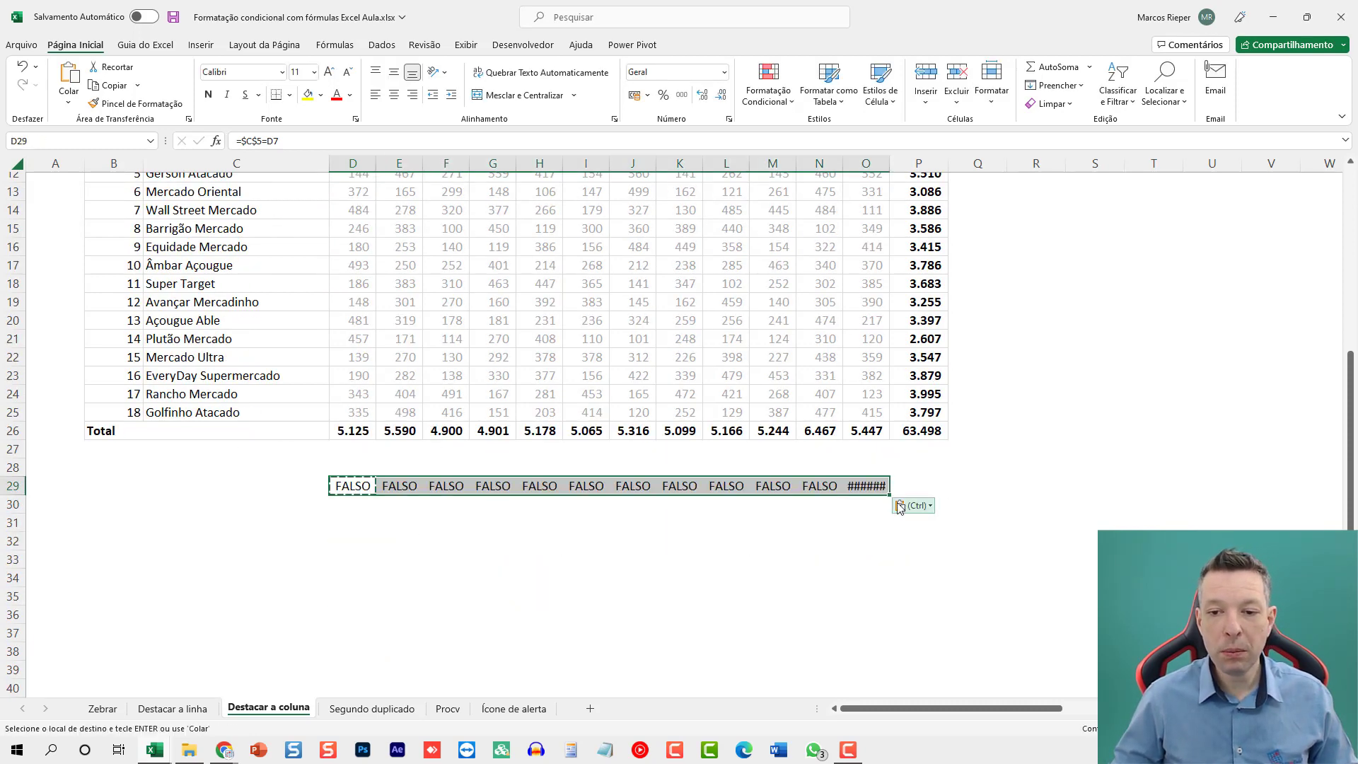
pyautogui.moveTo(890, 495); pyautogui.dragTo(870, 530)
pyautogui.scroll(2, 836, 582)
pyautogui.press('Escape')
pyautogui.scroll(1, 835, 581)
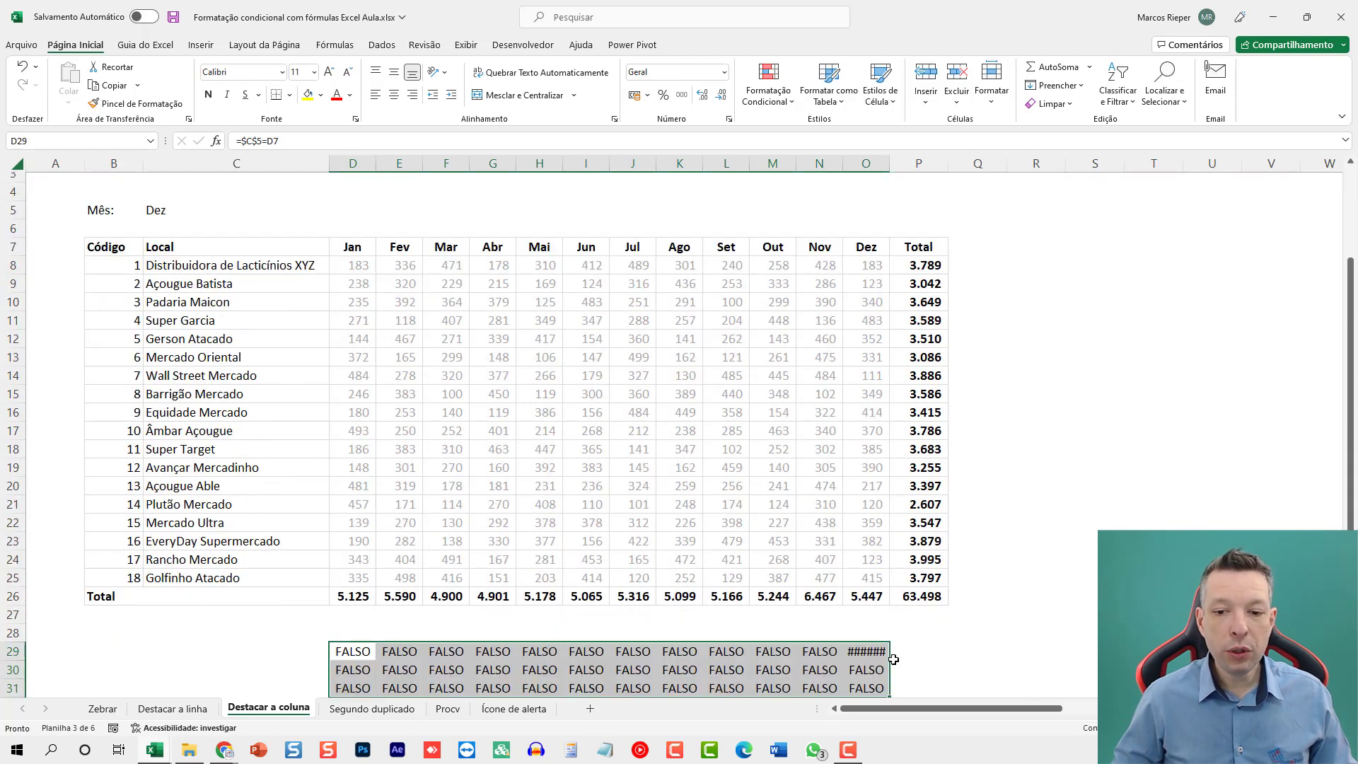
# Fit column O to its content and examine the header references in the test formulas of O29 and O30.
pyautogui.click(875, 647)
pyautogui.doubleClick(890, 162)
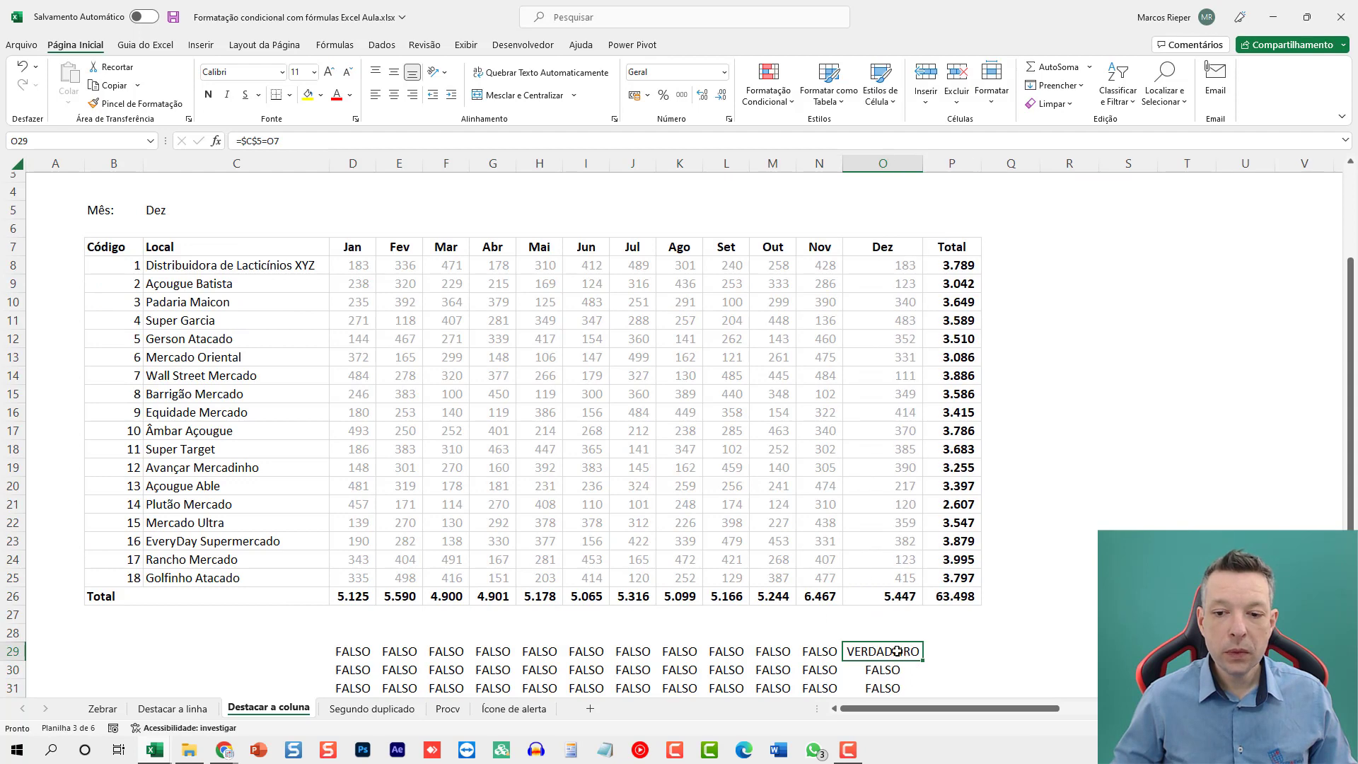
pyautogui.press('F2')
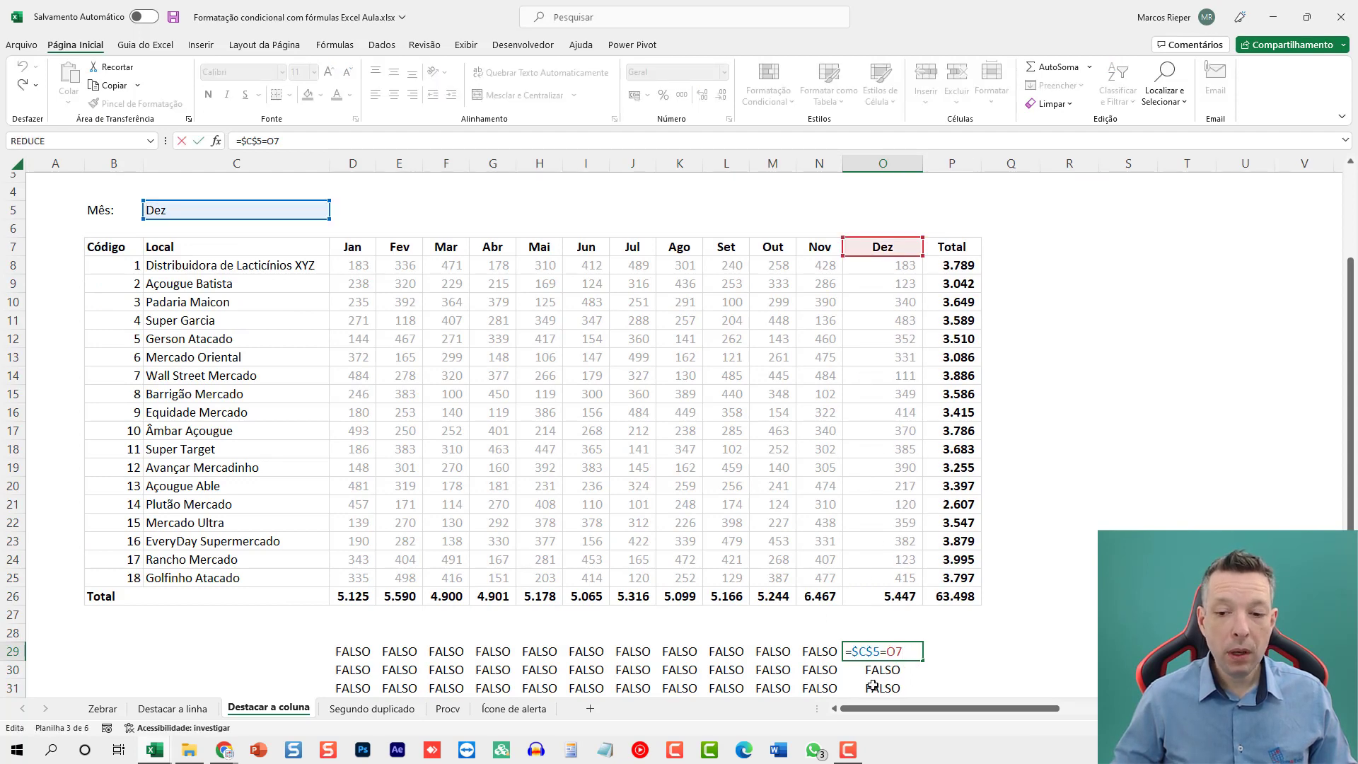
pyautogui.press('Return')
pyautogui.press('F2')
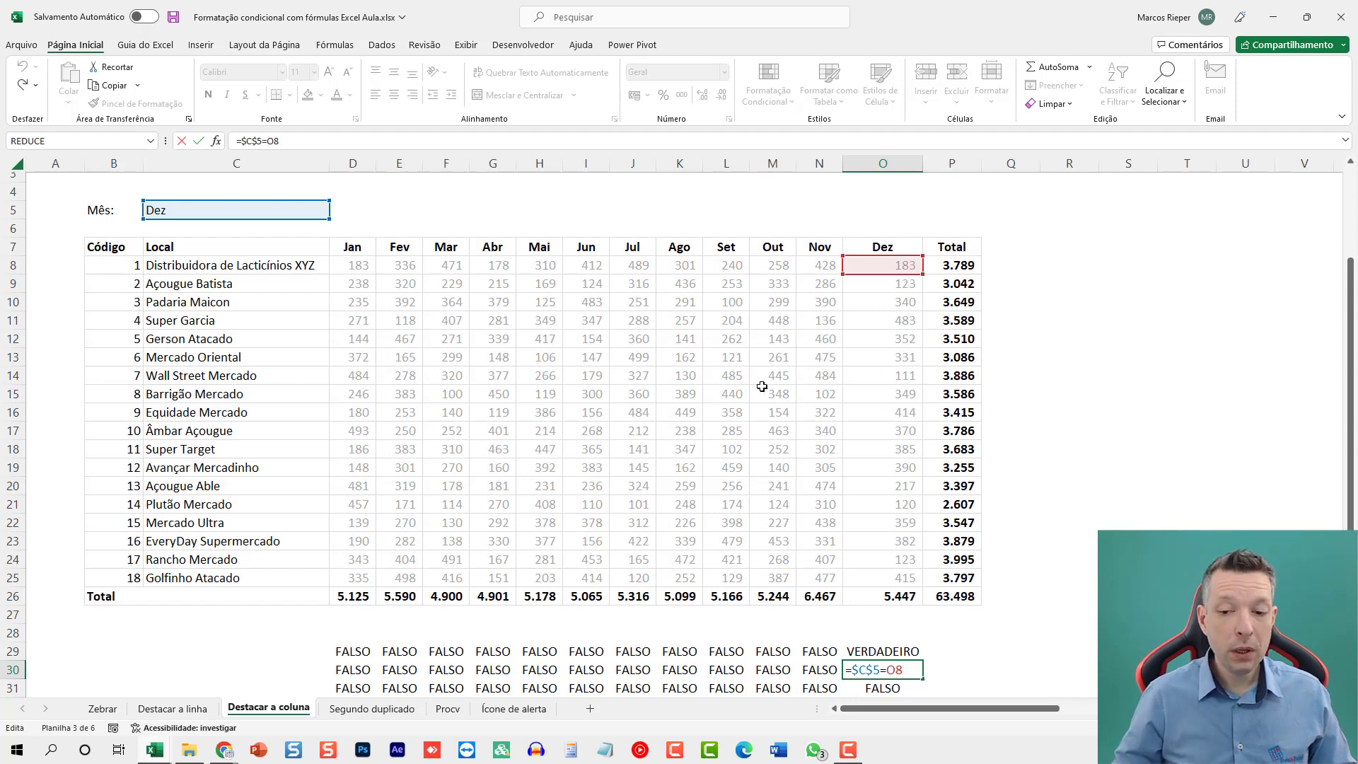
pyautogui.hotkey('ctrl', 'Return')
# Delete the copied test formulas below and beside D29, leaving only the one in D29.
pyautogui.moveTo(353, 669); pyautogui.dragTo(909, 638)
pyautogui.press('Delete')
pyautogui.click(360, 589)
pyautogui.scroll(2, 432, 629)
pyautogui.scroll(-1, 430, 658)
pyautogui.press('Right')
pyautogui.hotkey('ctrl', 'shift', 'Right')
pyautogui.press('Delete')
# Lock the header row reference in the D29 formula so it reads =$C$5=D$7.
pyautogui.press('Left')
pyautogui.press('F2')
pyautogui.click(374, 641)
pyautogui.press('F4')
pyautogui.press('F4')
pyautogui.click(386, 644)
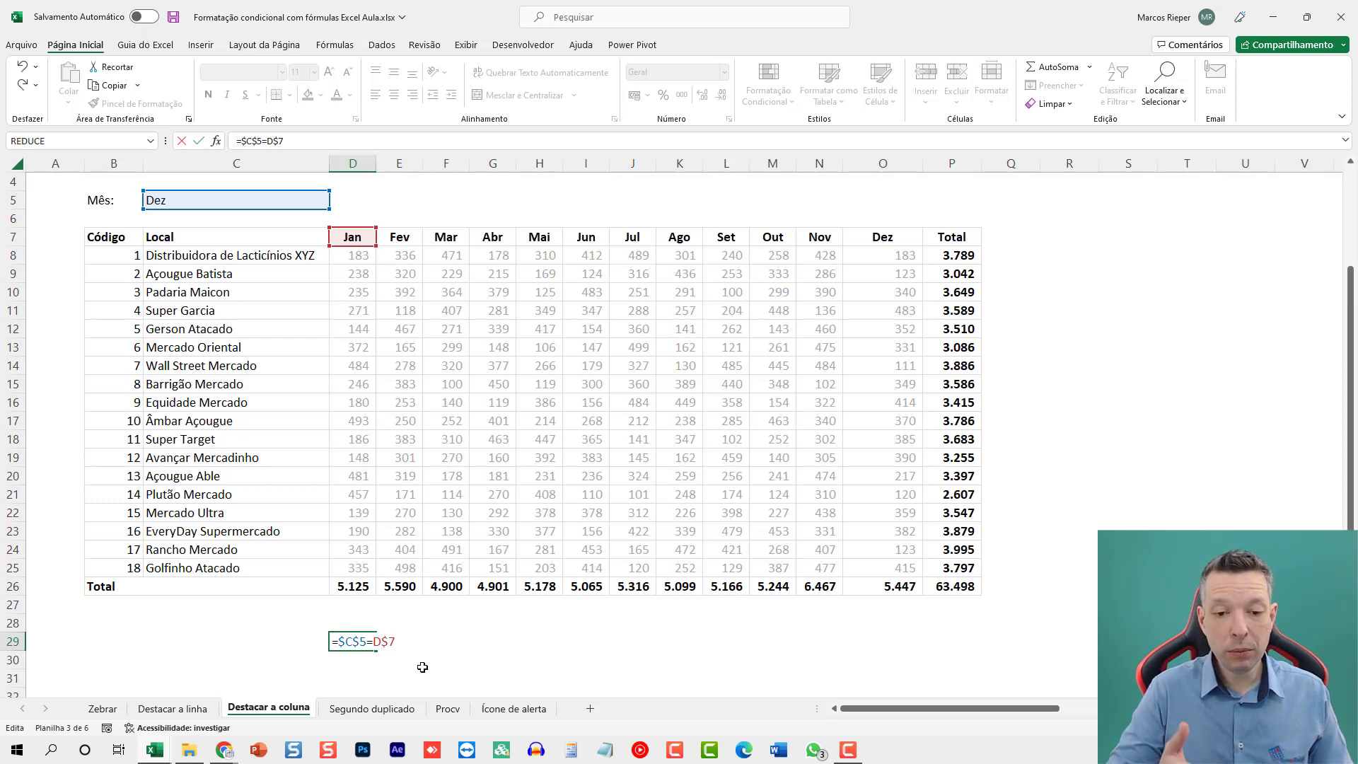
pyautogui.hotkey('ctrl', 'Return')
# Copy the corrected D29 formula across the month columns to O29 and down to row 31.
pyautogui.hotkey('ctrl', 'c')
pyautogui.hotkey('shift', 'Right')
pyautogui.hotkey('shift', 'Right')
pyautogui.hotkey('shift', 'Right')
pyautogui.hotkey('shift', 'Right')
pyautogui.hotkey('shift', 'Right')
pyautogui.hotkey('shift', 'Right')
pyautogui.hotkey('shift', 'Right')
pyautogui.hotkey('shift', 'Right')
pyautogui.hotkey('shift', 'Right')
pyautogui.hotkey('shift', 'Right')
pyautogui.hotkey('shift', 'Right')
pyautogui.hotkey('shift', 'Right')
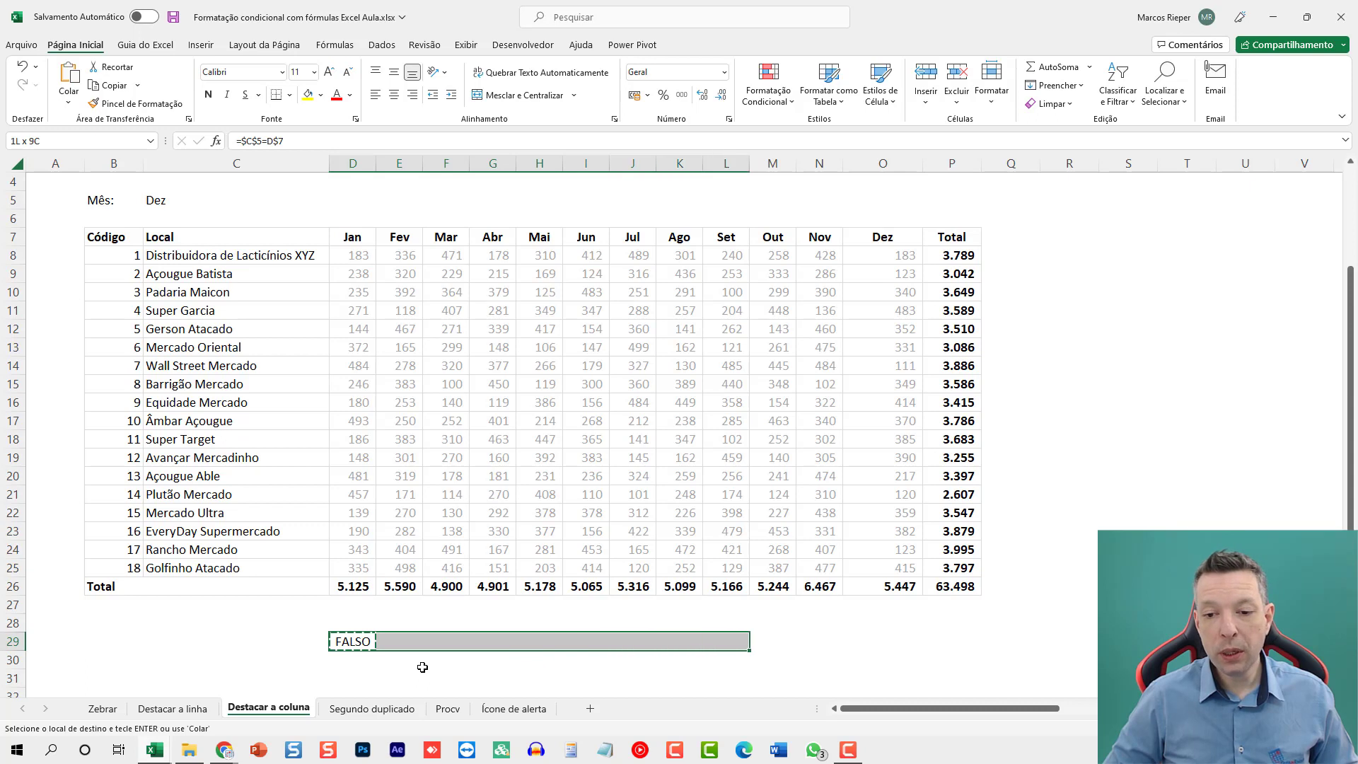
pyautogui.hotkey('shift', 'Left')
pyautogui.hotkey('ctrl', 'v')
pyautogui.hotkey('shift', 'Down')
pyautogui.hotkey('shift', 'Down')
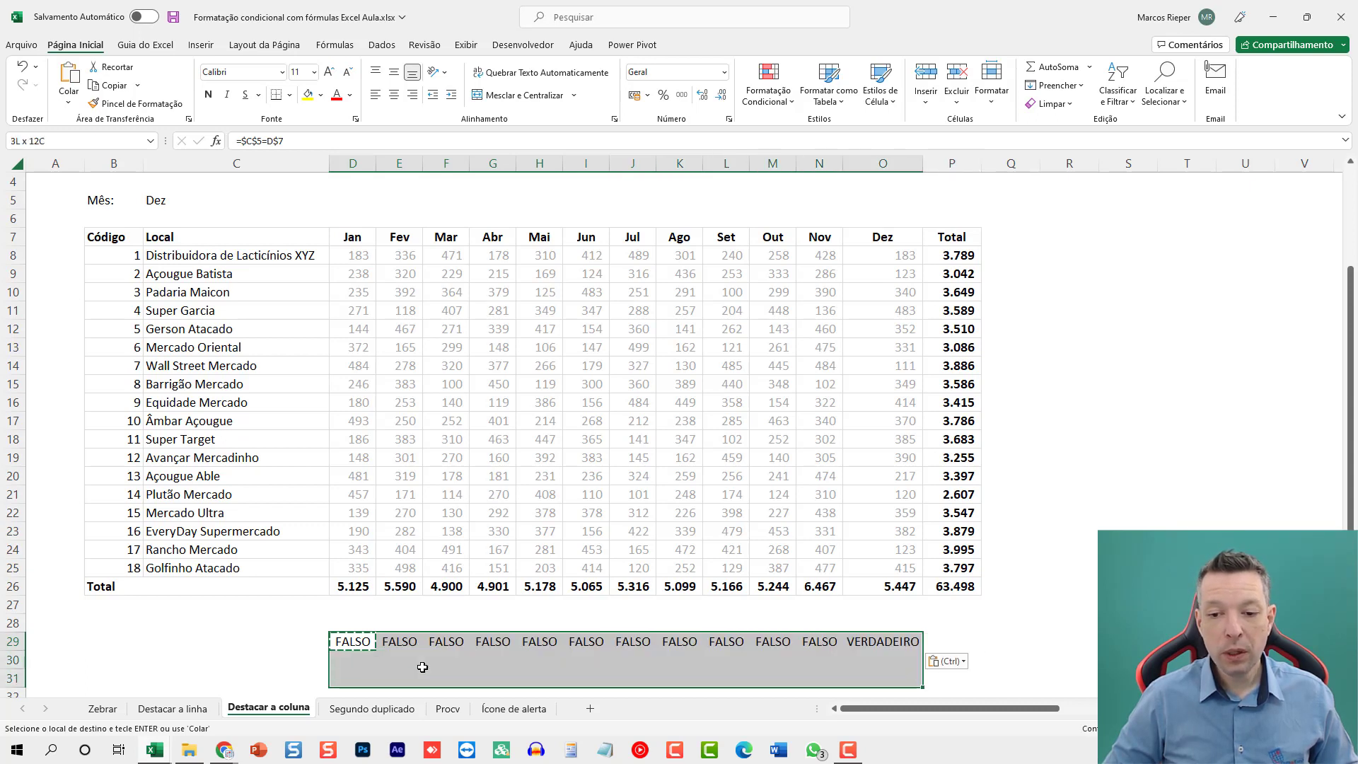
pyautogui.hotkey('ctrl', 'v')
pyautogui.press('Escape')
# Examine the cell references used by the copied test formula in O29.
pyautogui.click(872, 650)
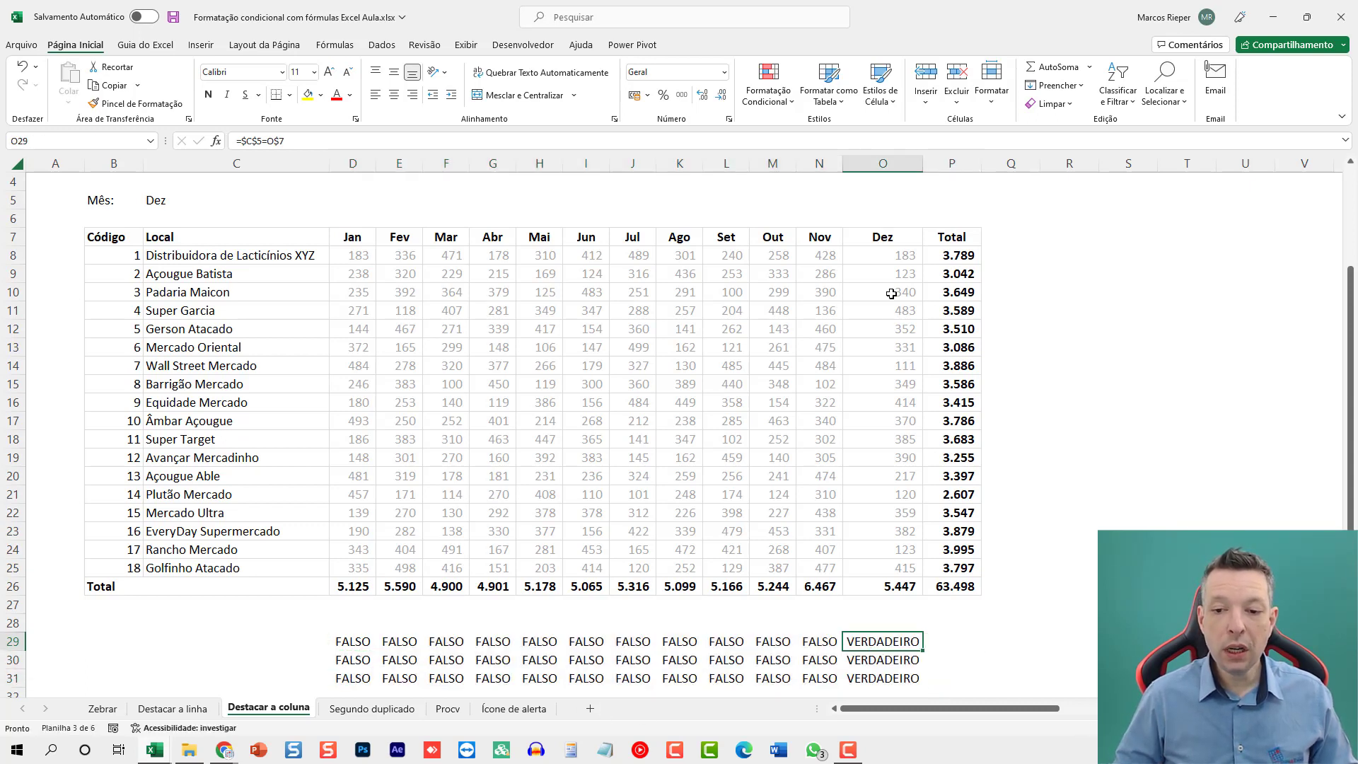
pyautogui.doubleClick(918, 641)
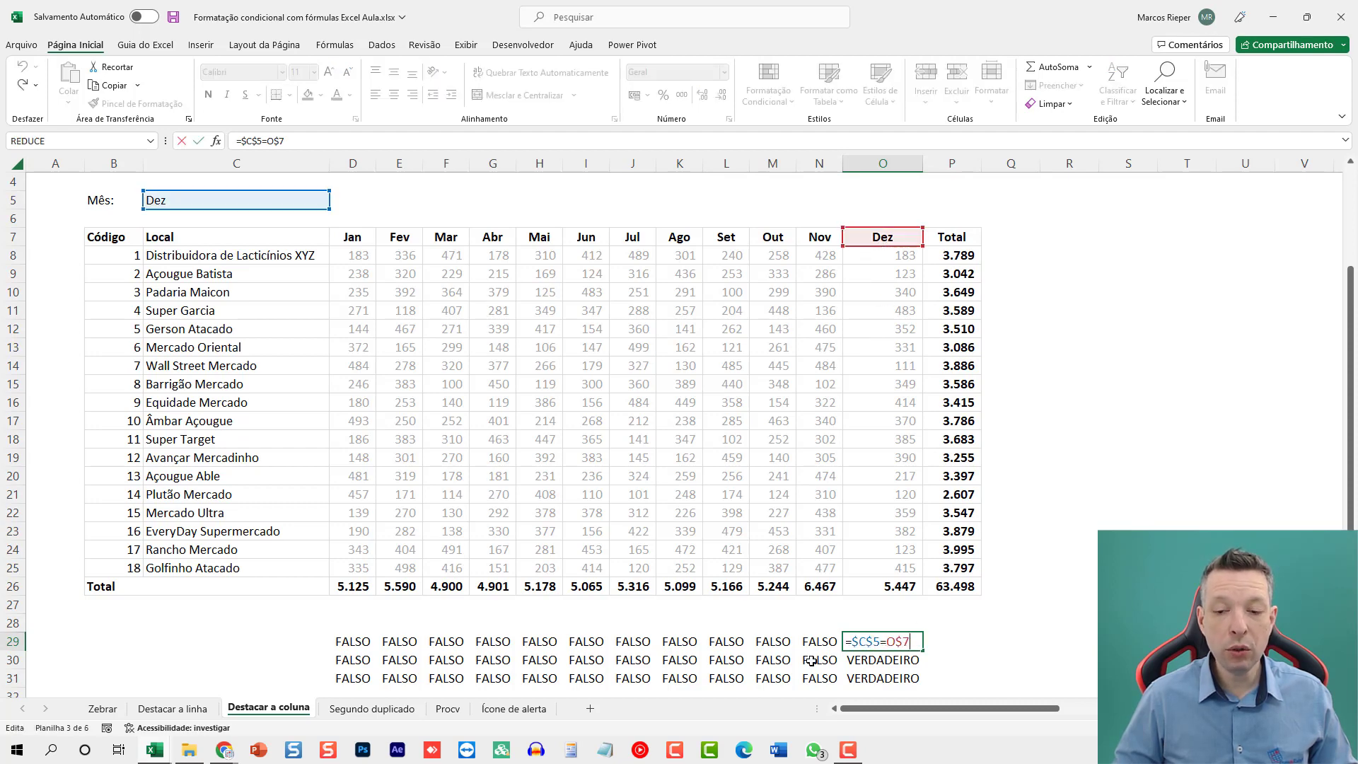
pyautogui.doubleClick(782, 656)
pyautogui.press('Escape')
pyautogui.click(873, 645)
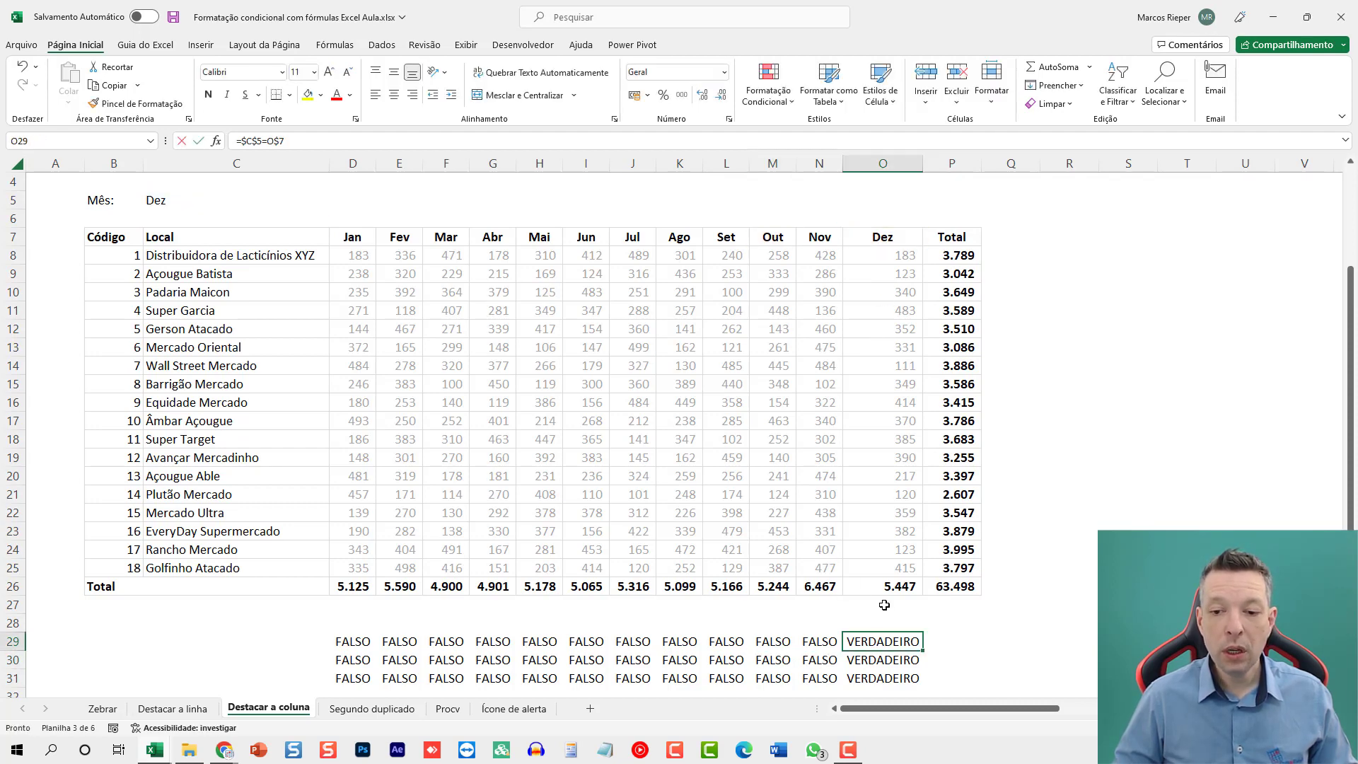
pyautogui.press('F2')
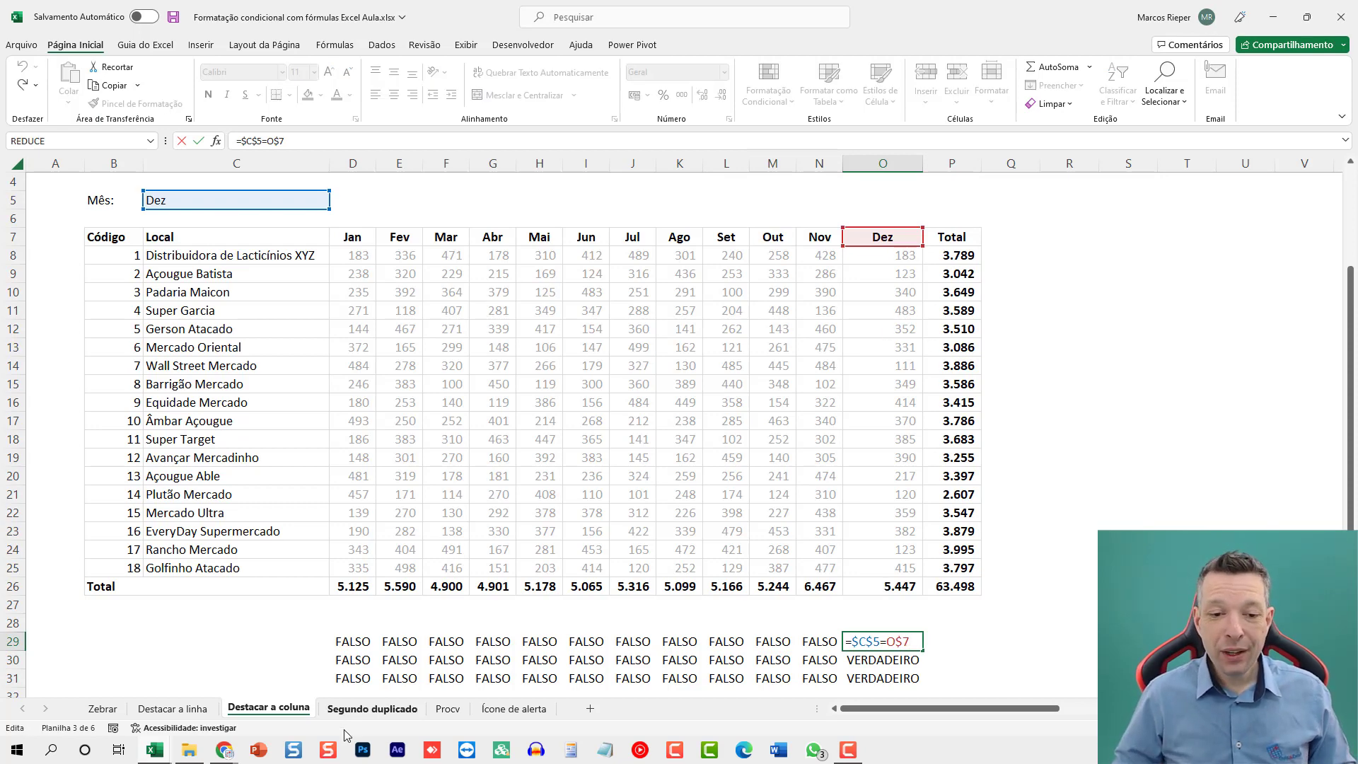
# Copy the formula text =$C$5=D$7 from cell D29 and leave the cell unchanged.
pyautogui.click(350, 644)
pyautogui.press('F2')
pyautogui.hotkey('shift', 'Home')
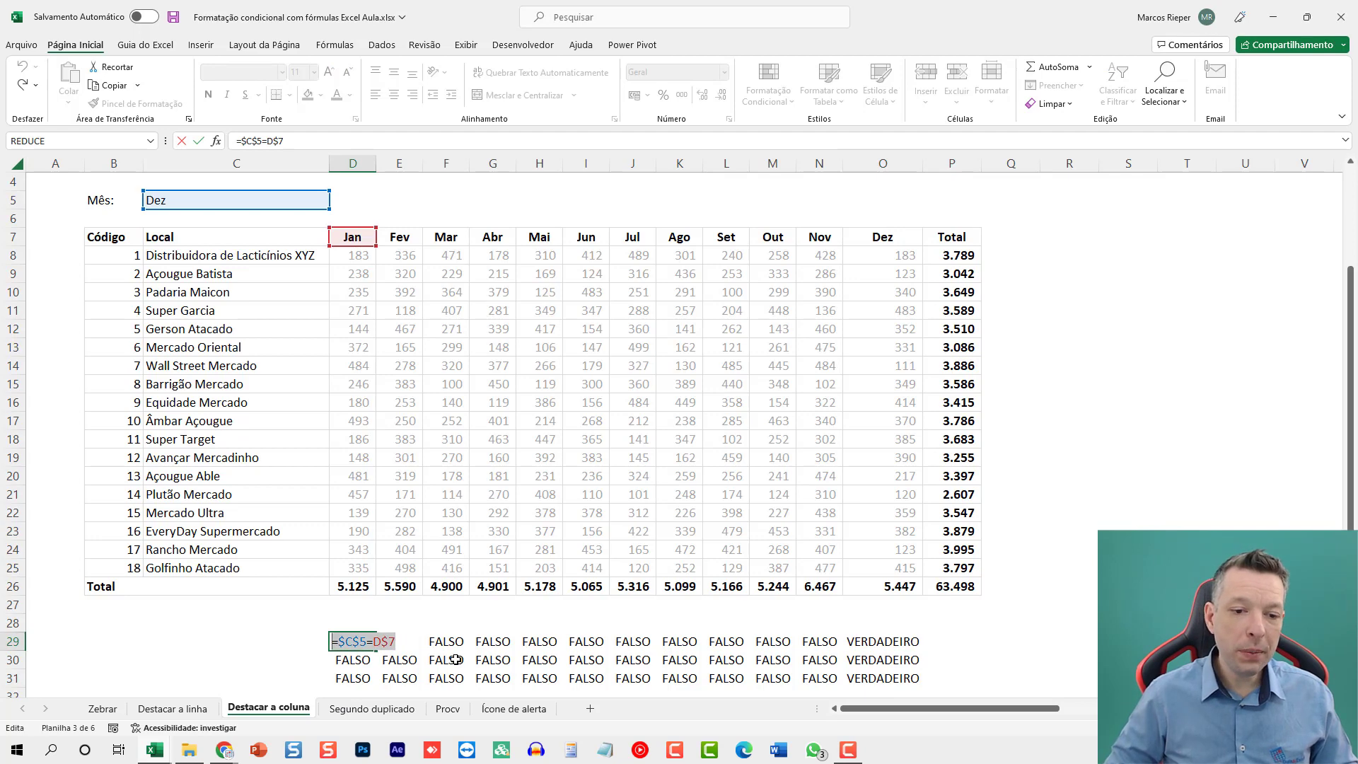
pyautogui.press('Escape')
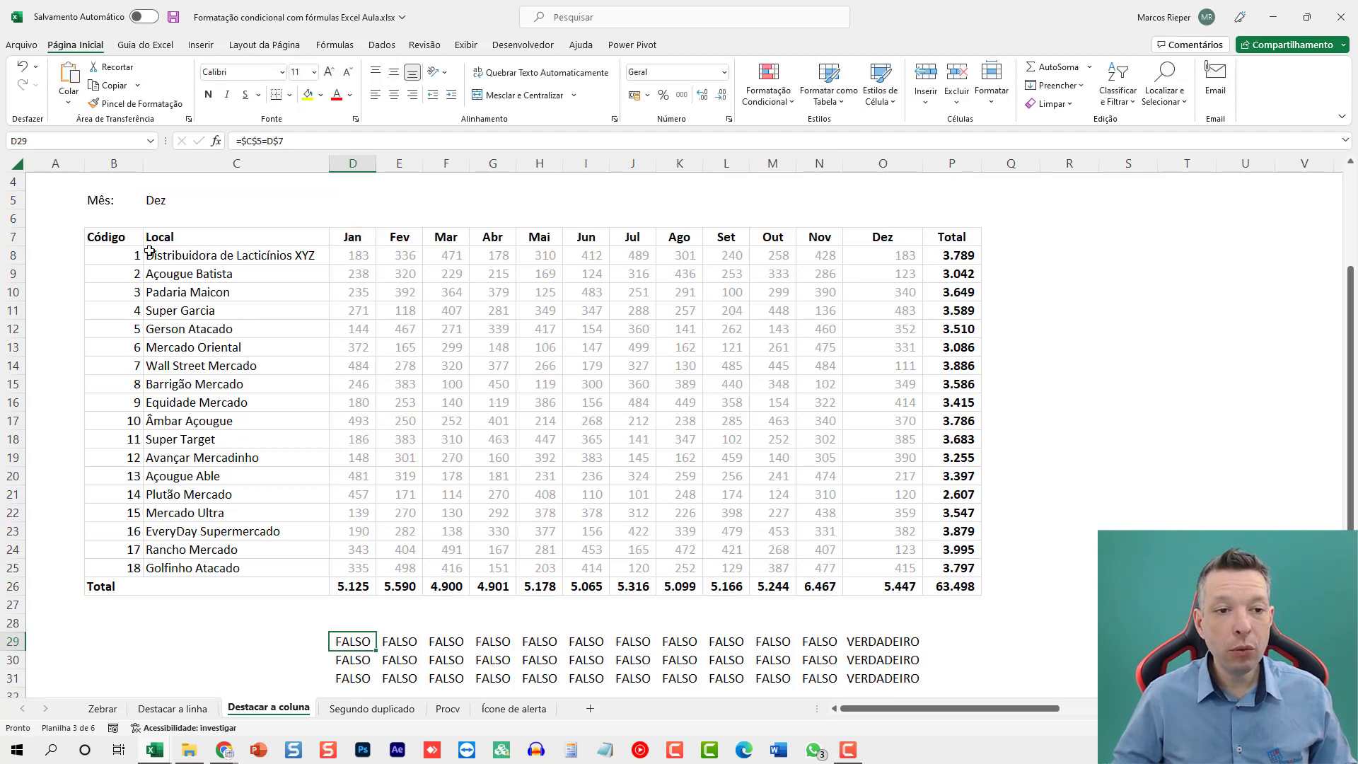
# Start a formula-based conditional formatting rule for the month columns D7:O26 using the copied formula =$C$5=D$7.
pyautogui.moveTo(128, 254)
pyautogui.mouseDown()
pyautogui.moveTo(269, 265)
pyautogui.moveTo(980, 428)
pyautogui.moveTo(975, 525)
pyautogui.mouseUp()
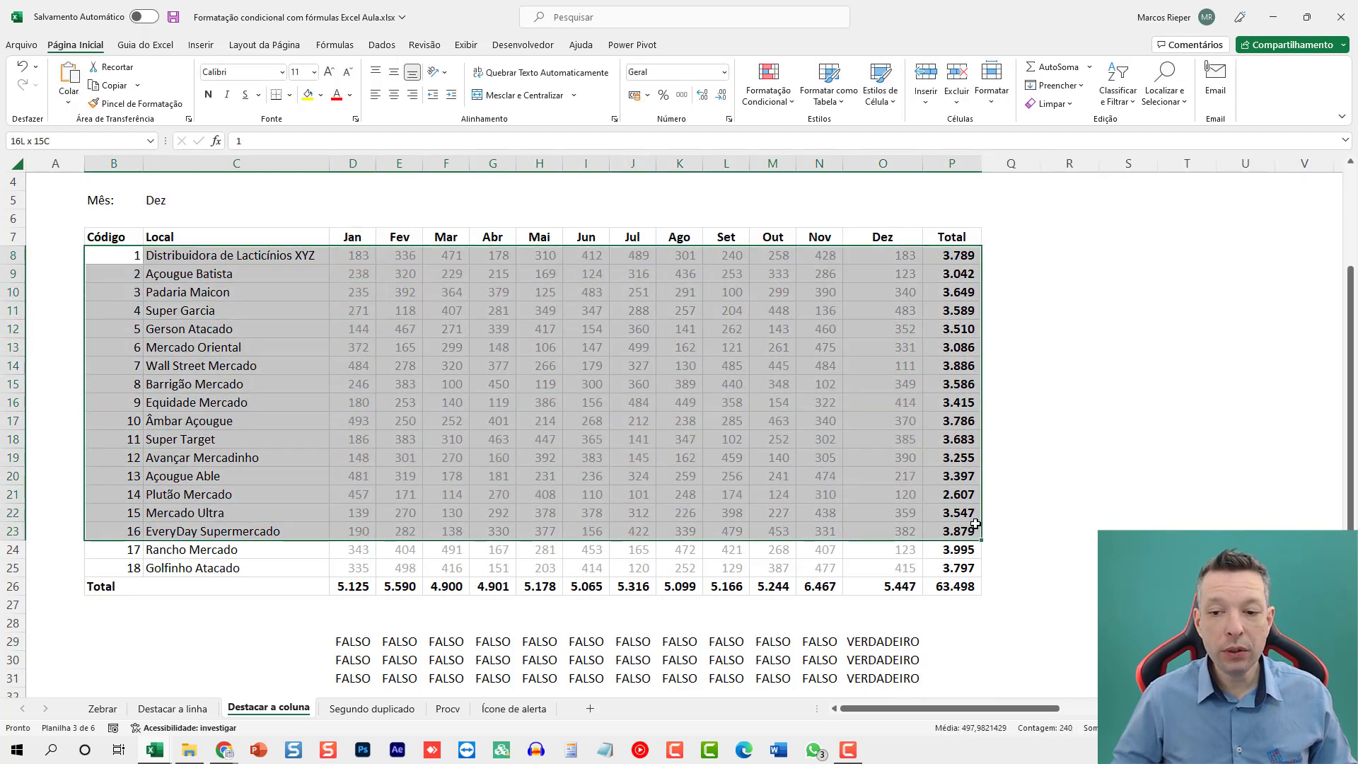
pyautogui.click(728, 384)
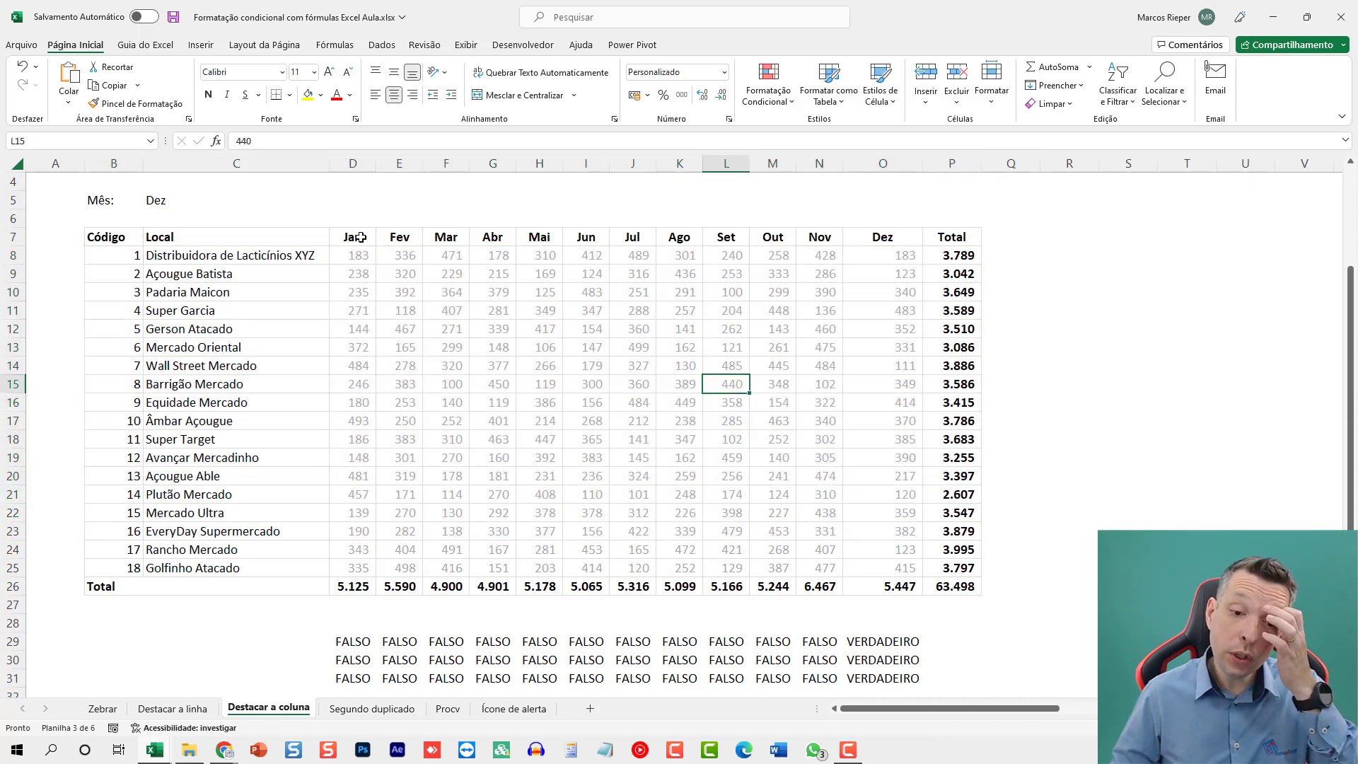
pyautogui.moveTo(357, 237); pyautogui.dragTo(895, 581)
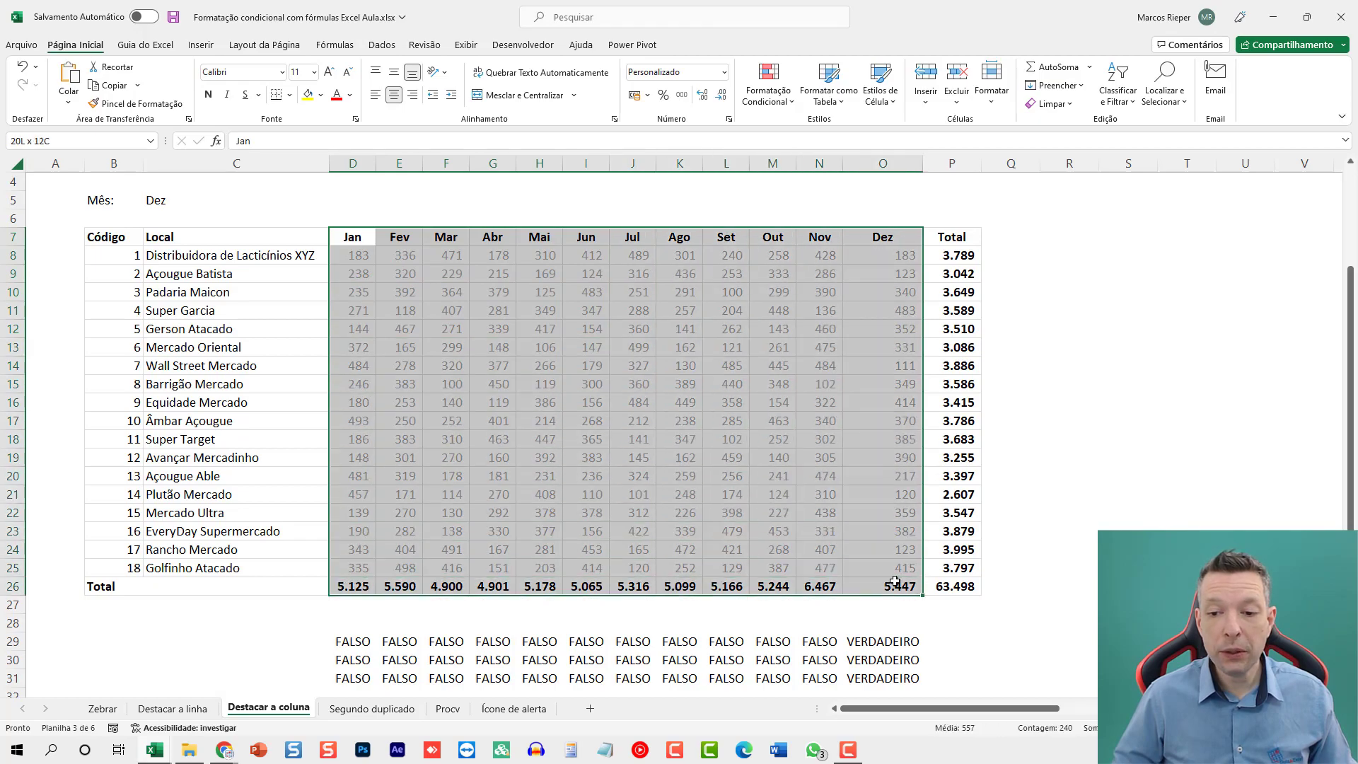
pyautogui.click(769, 83)
pyautogui.click(784, 300)
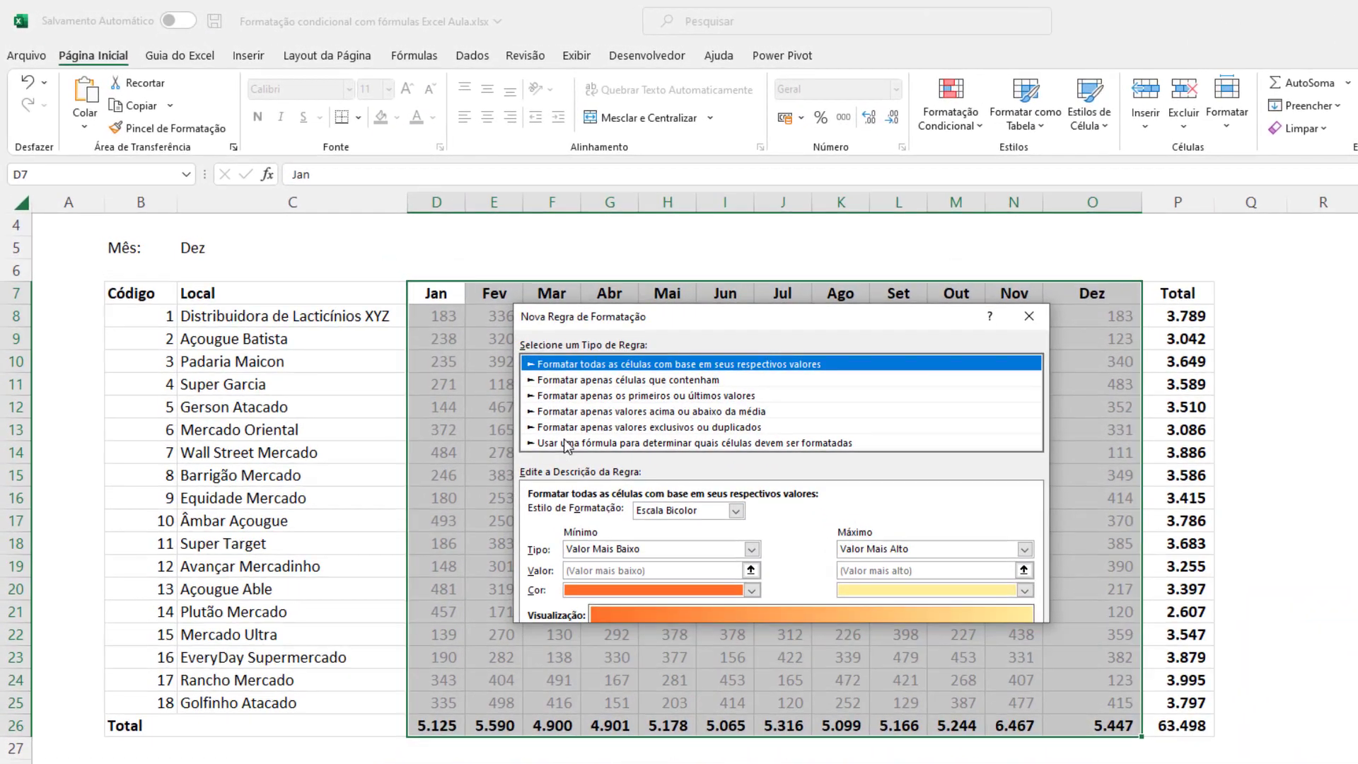
pyautogui.click(440, 360)
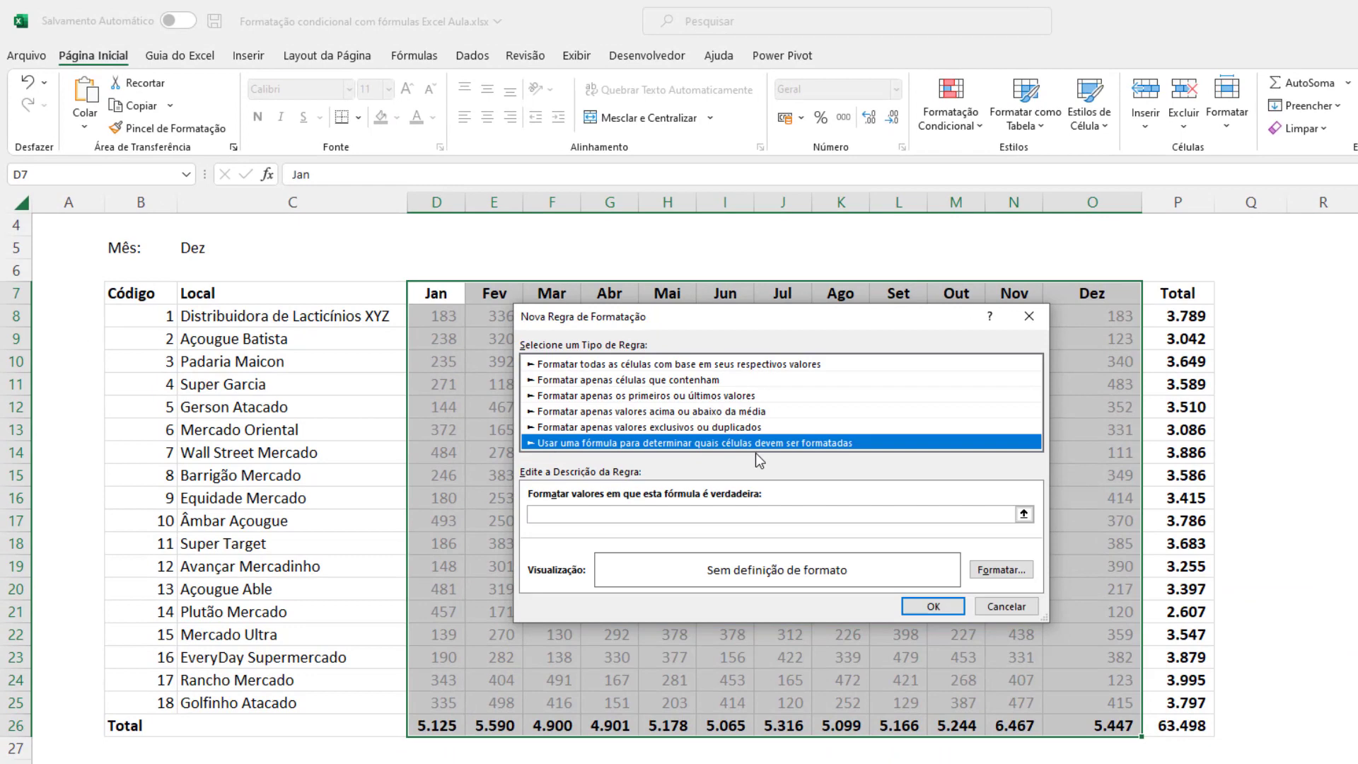
pyautogui.click(644, 515)
pyautogui.hotkey('ctrl', 'v')
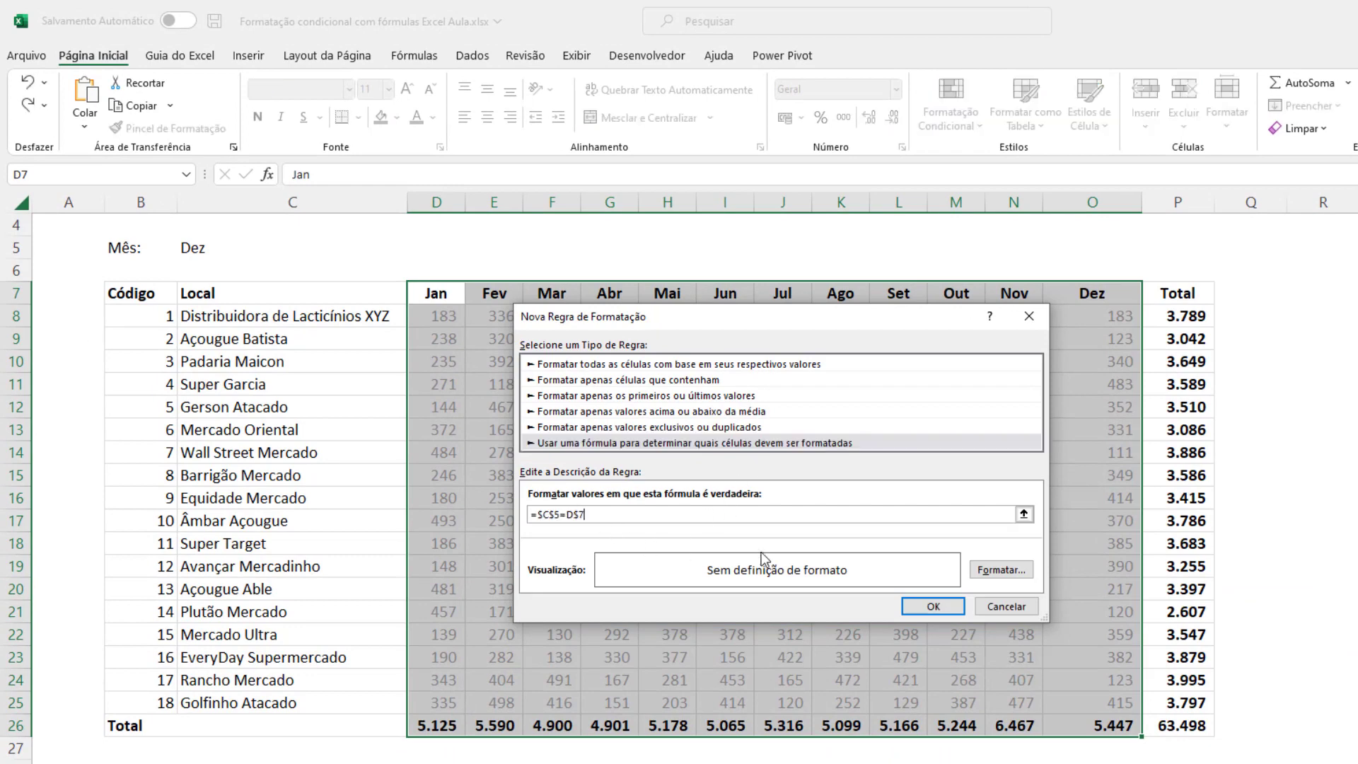
# Give the rule a light blue fill and black font colour, and apply it to the month columns.
pyautogui.click(999, 570)
pyautogui.click(733, 271)
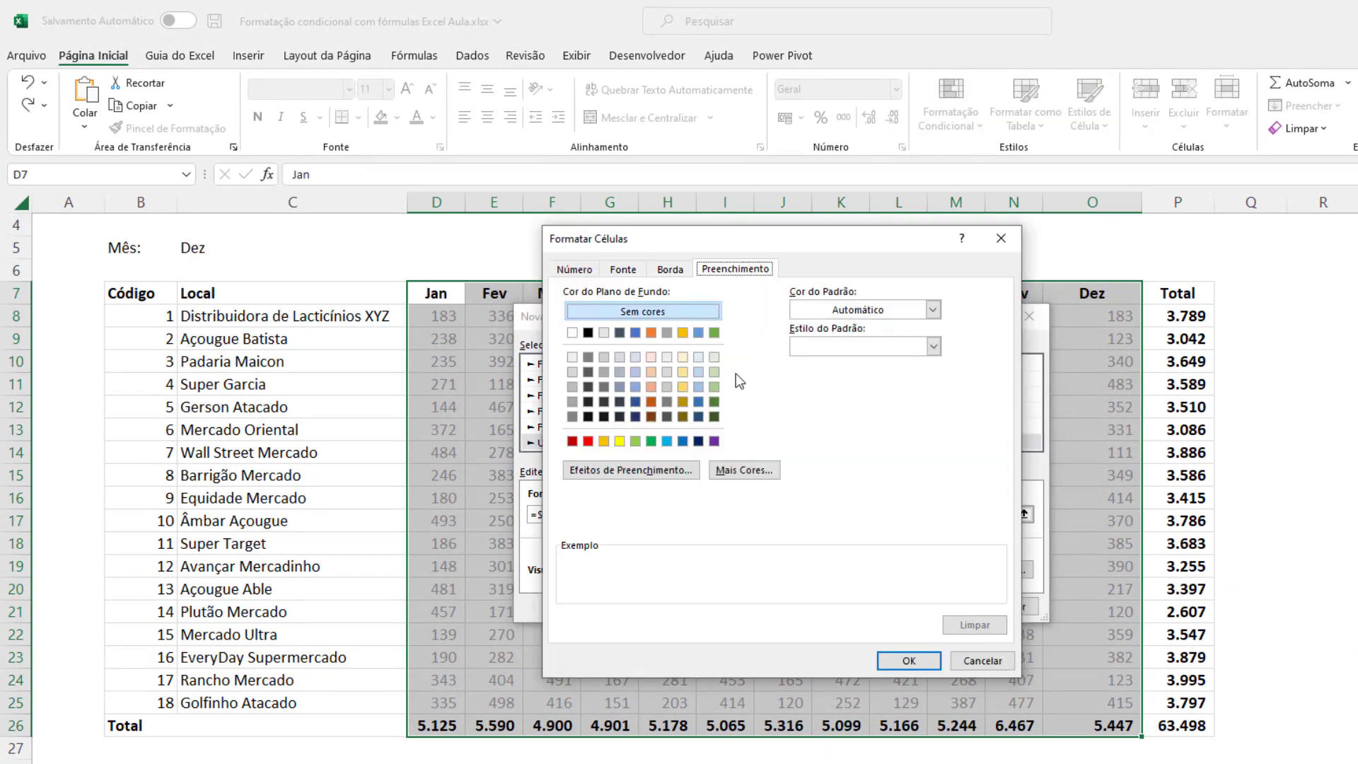
pyautogui.click(698, 357)
pyautogui.click(623, 270)
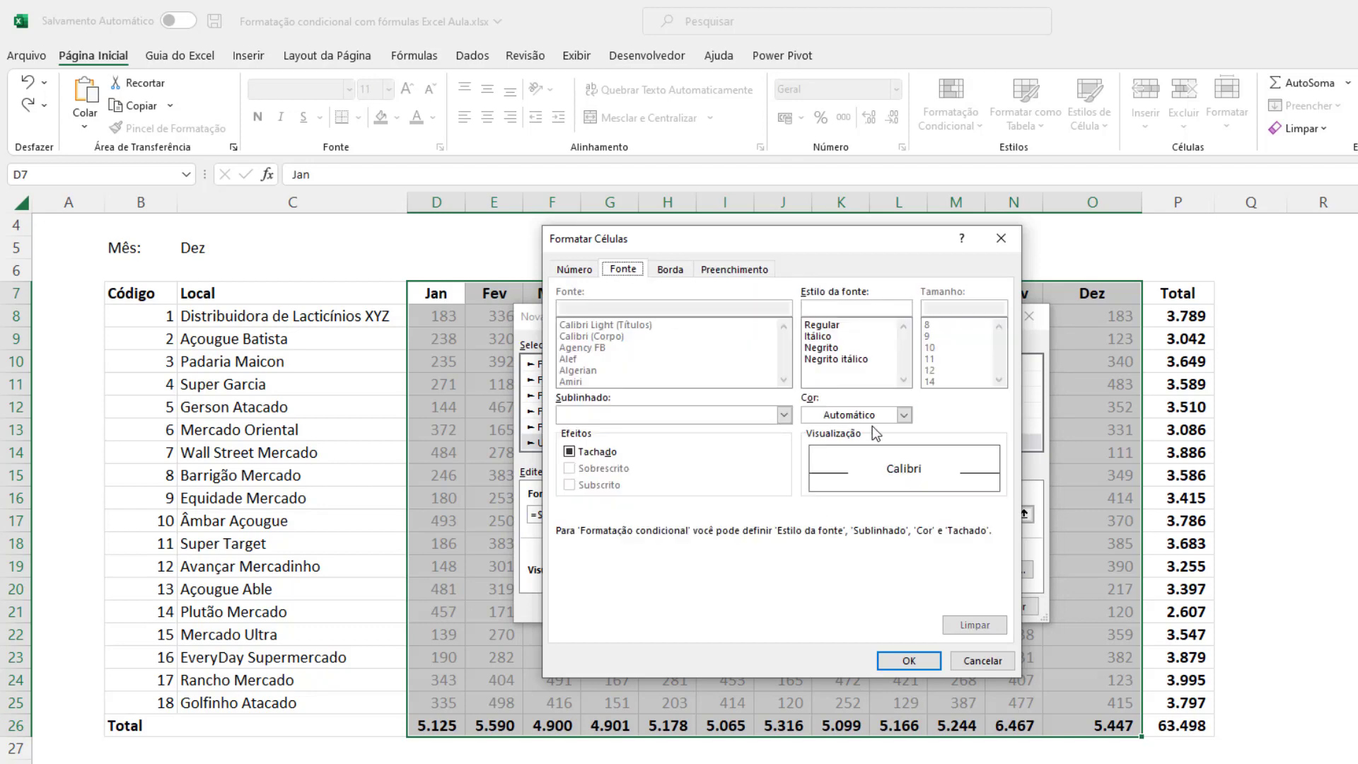
pyautogui.click(860, 417)
pyautogui.click(825, 485)
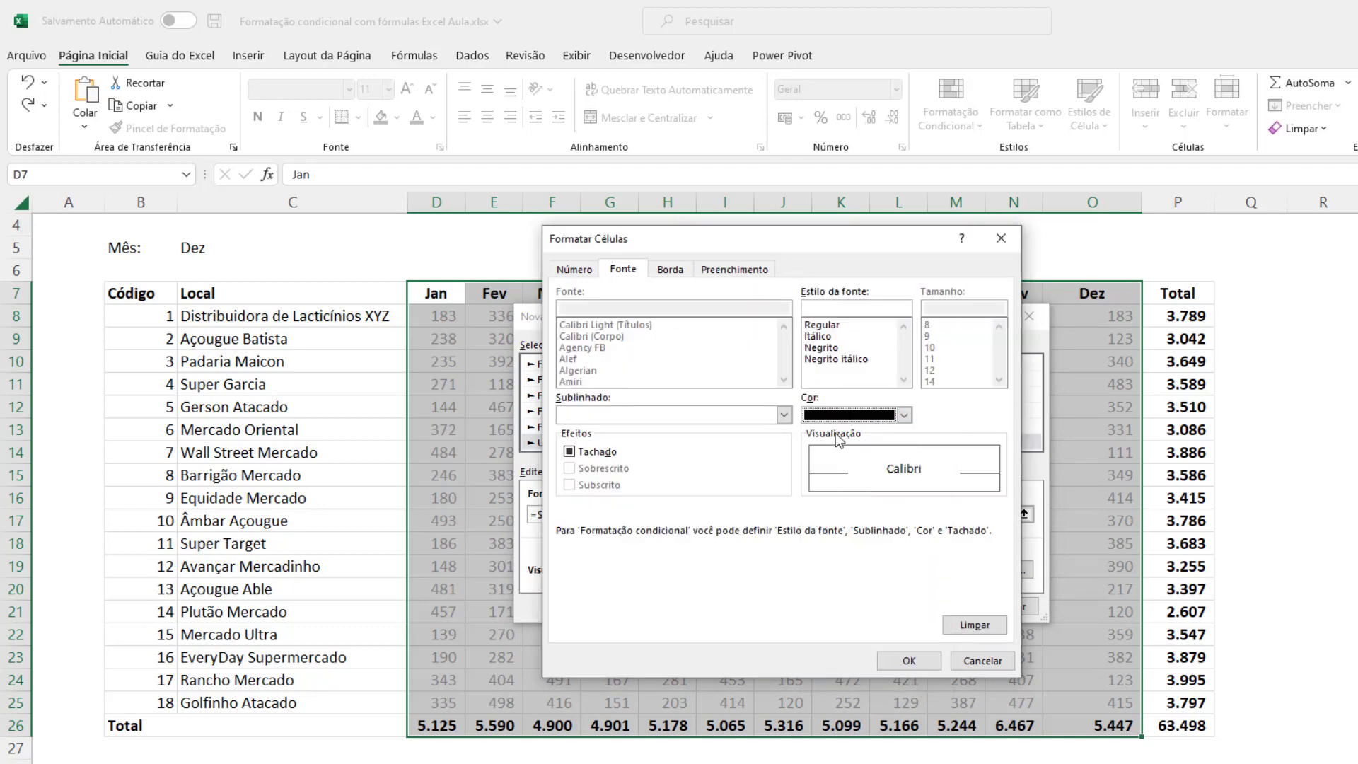
pyautogui.click(903, 660)
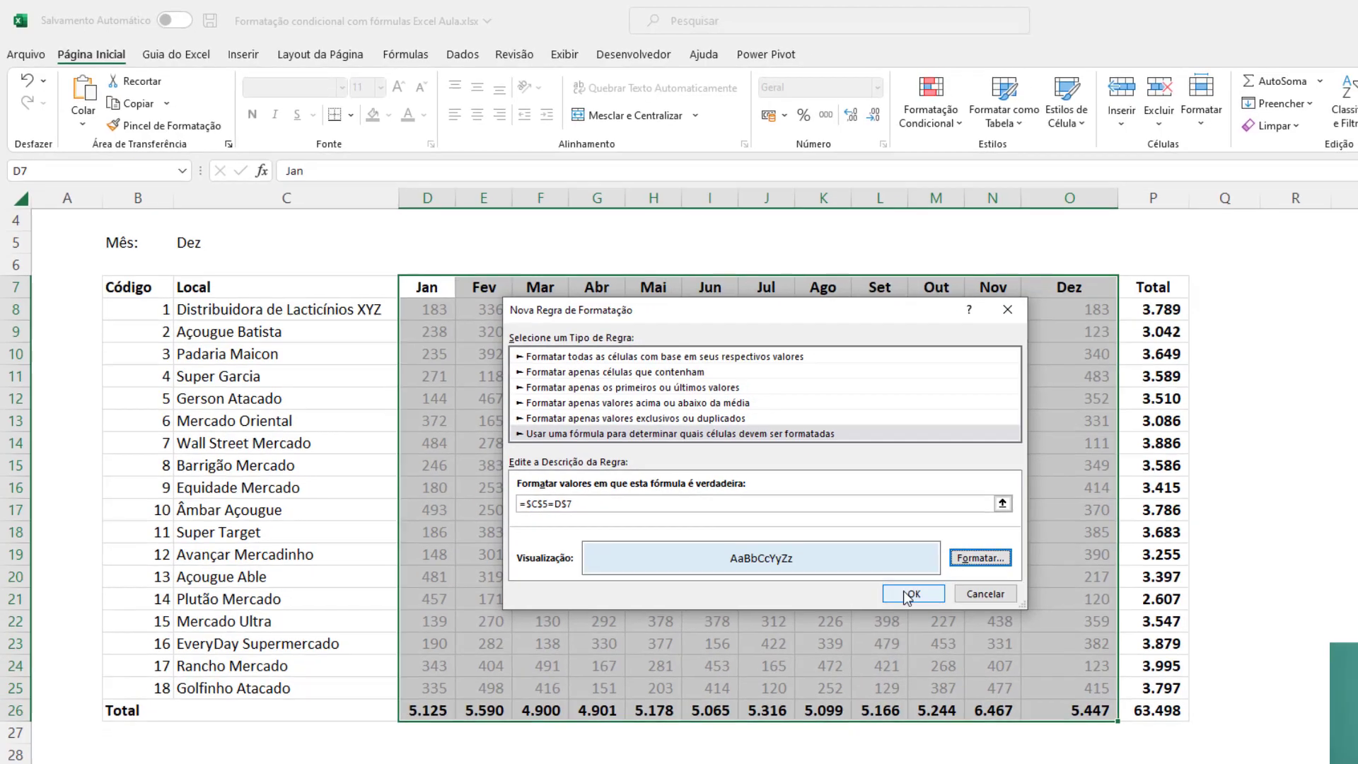
pyautogui.click(934, 606)
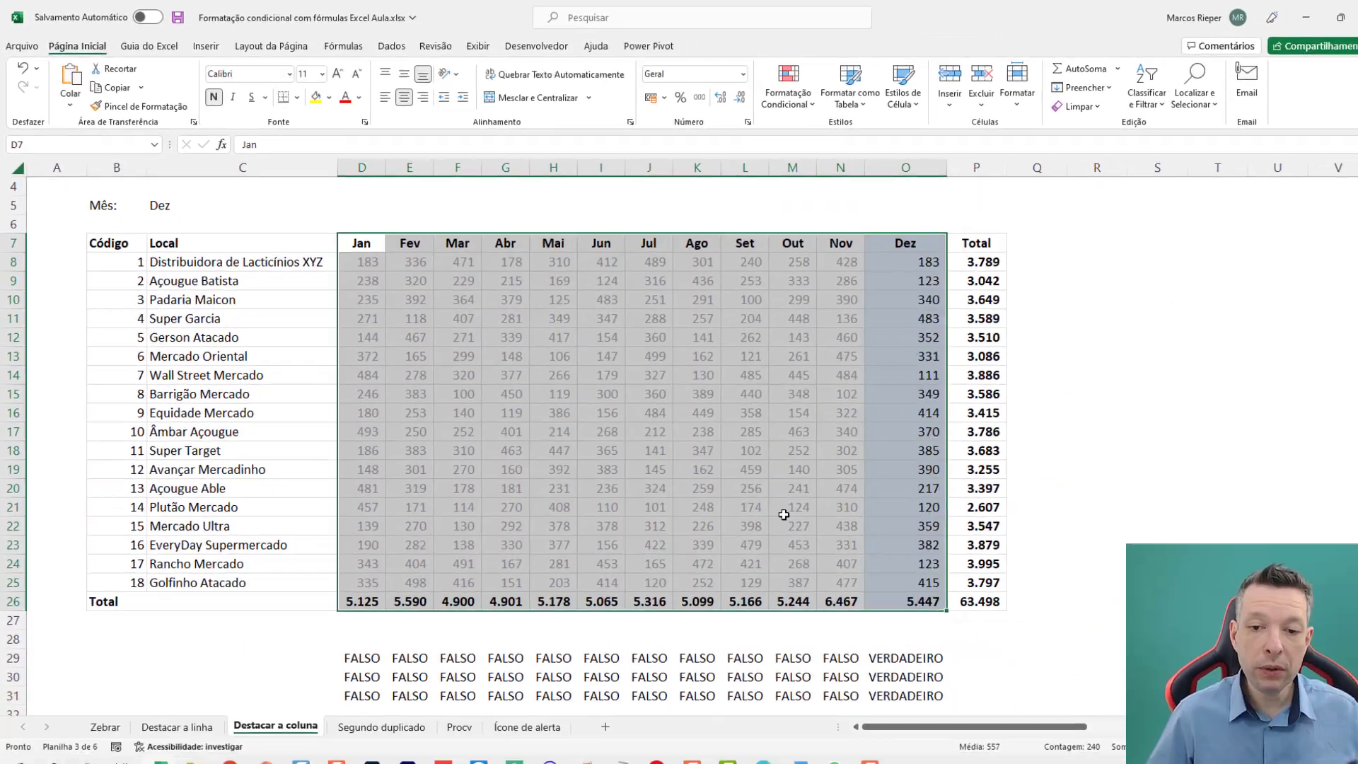
# Test the column highlight by setting the Mês cell C5 to Jan, Mar and Abr in turn.
pyautogui.click(189, 196)
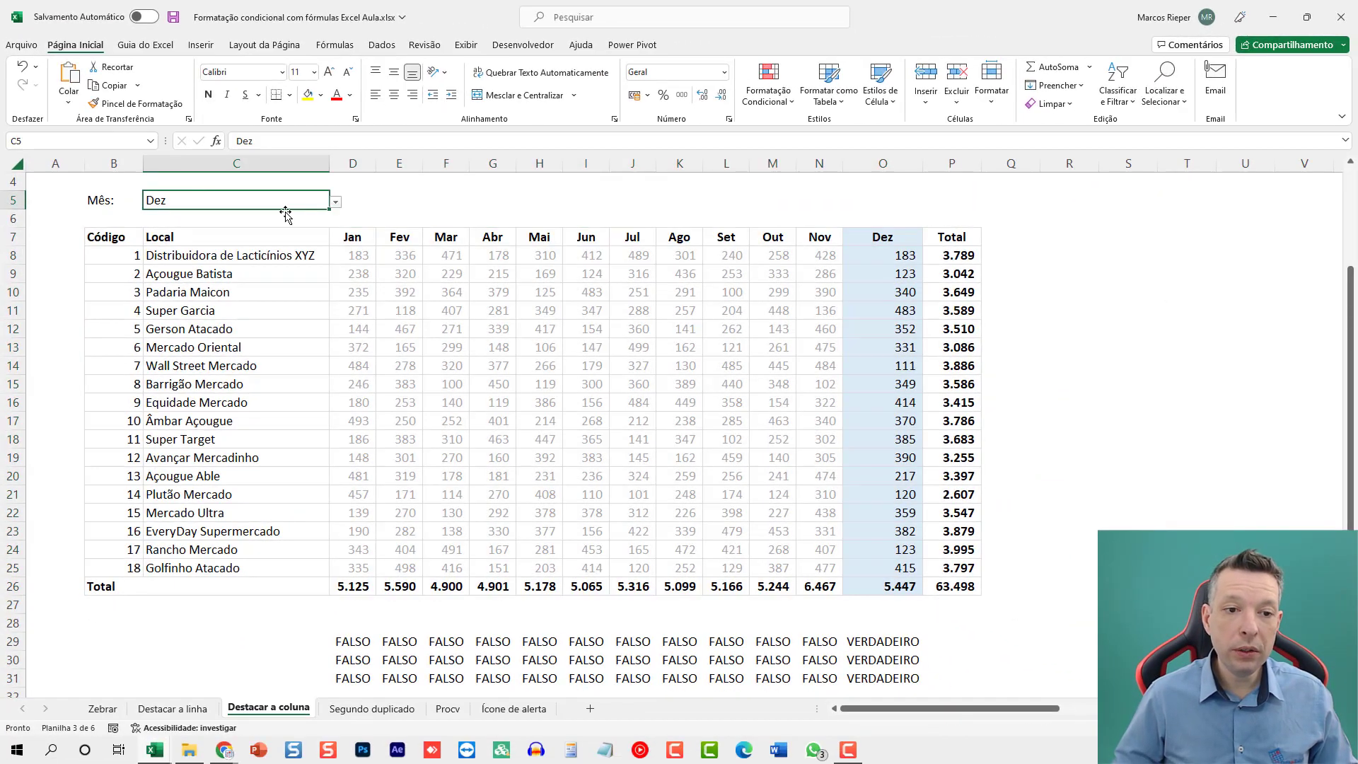
pyautogui.write('JAN')
pyautogui.click(286, 218)
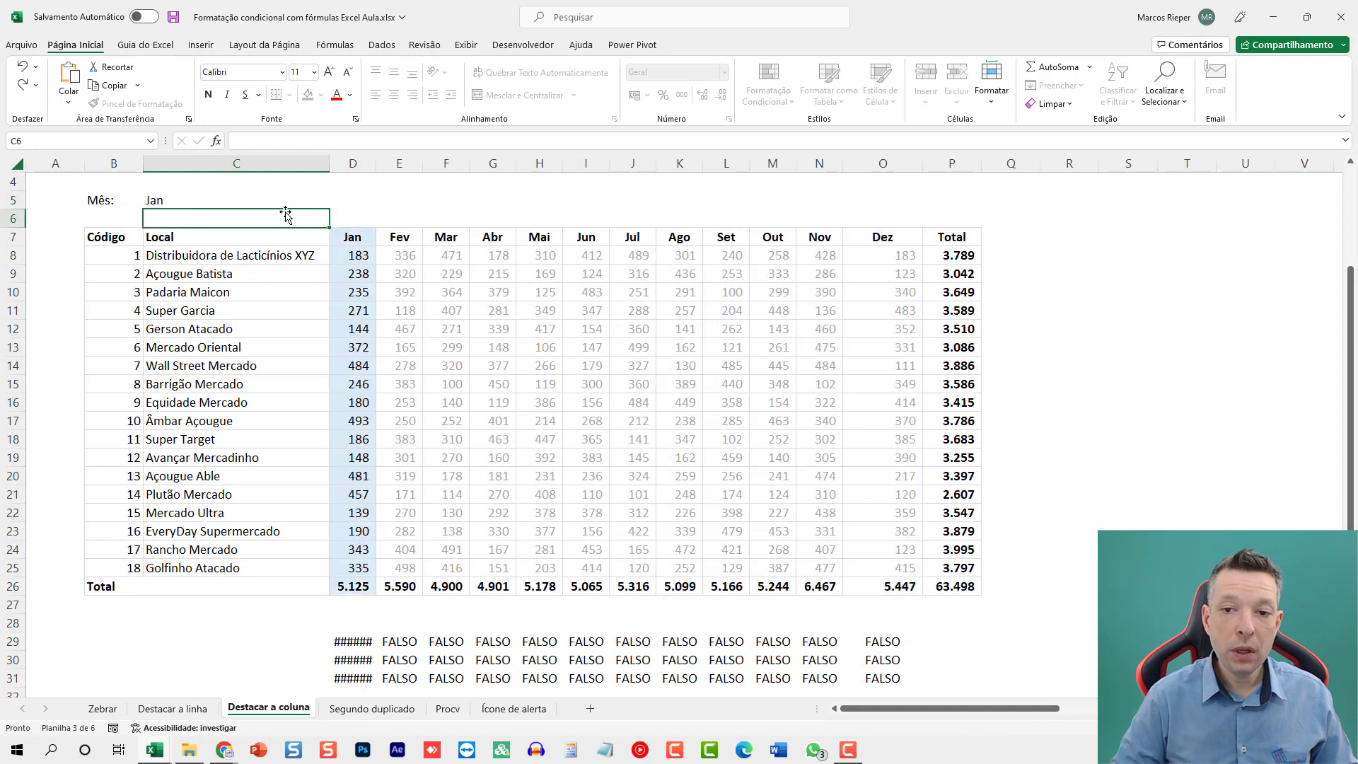
pyautogui.write('mar')
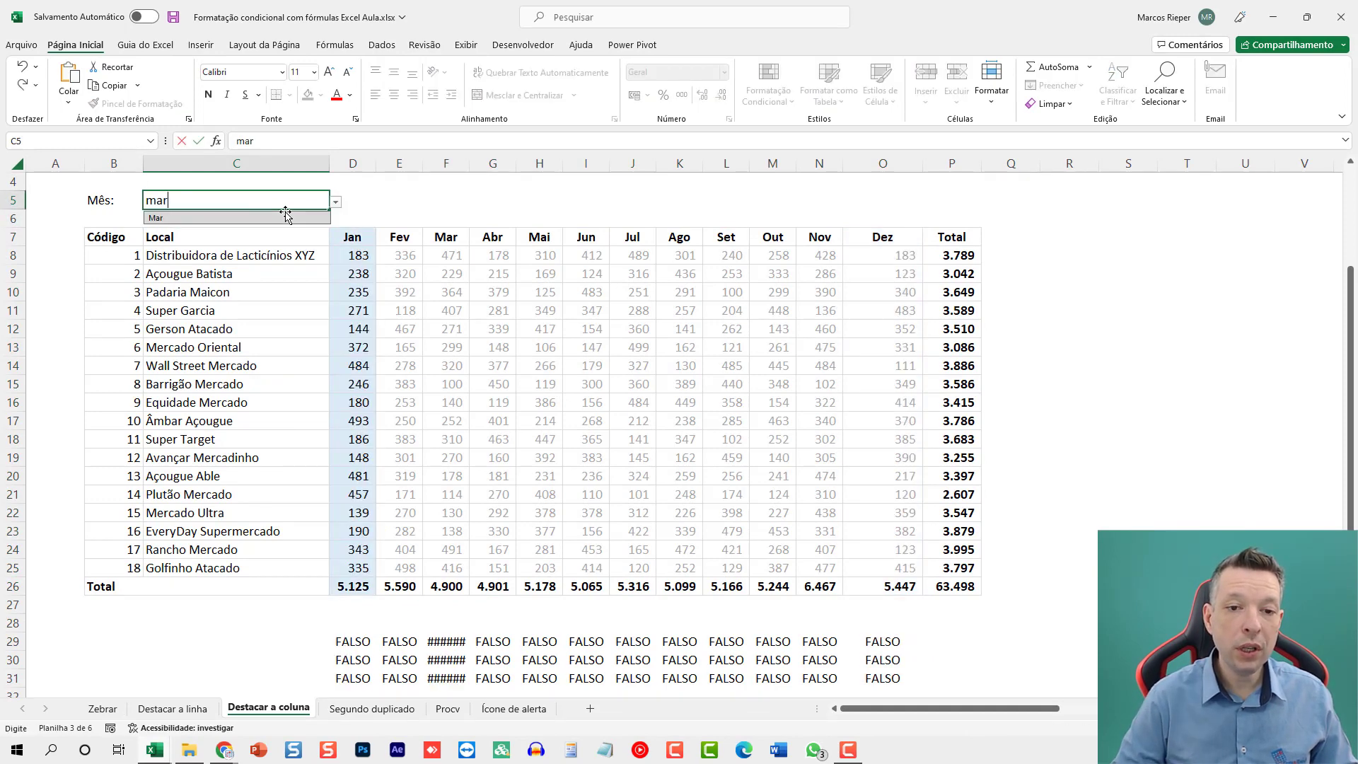
pyautogui.click(286, 217)
pyautogui.write('abr')
pyautogui.click(286, 217)
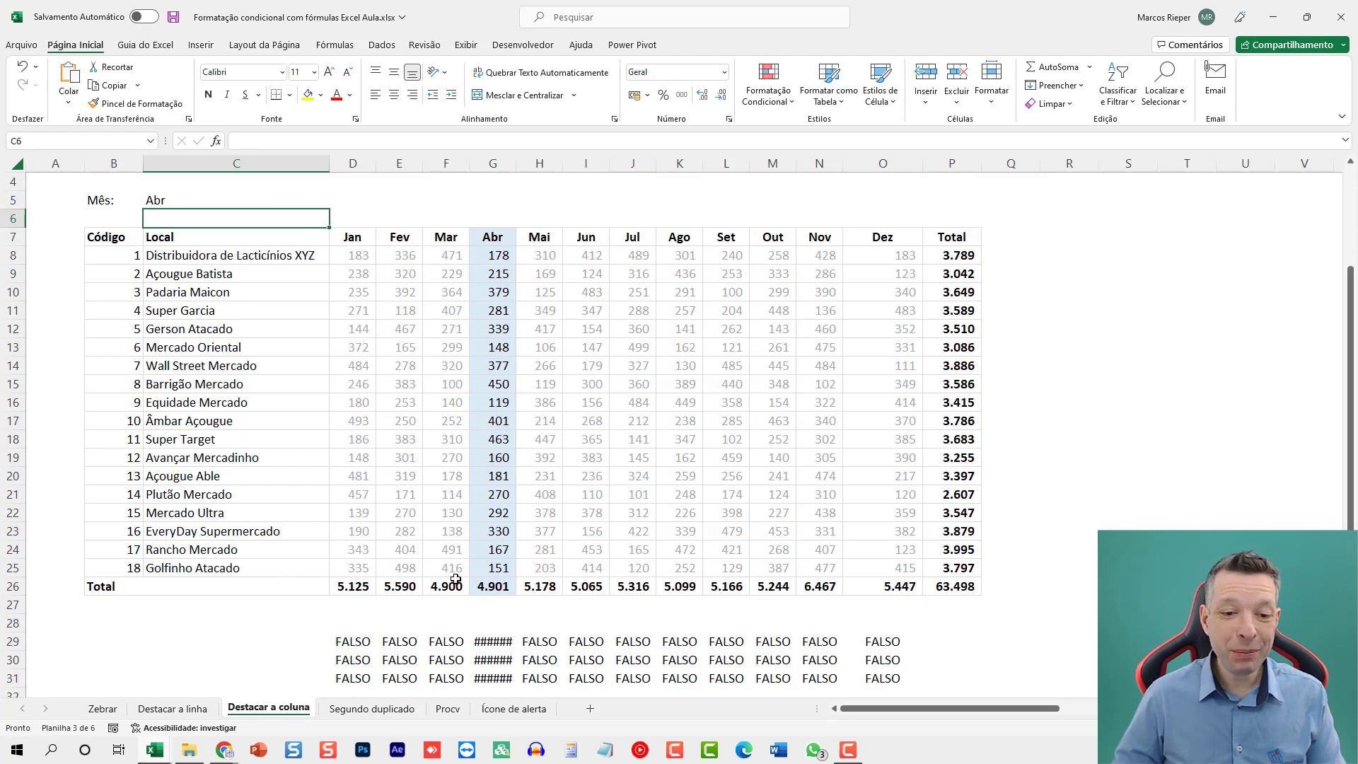
# Delete the test formulas in D29:O31 below the table.
pyautogui.moveTo(346, 644); pyautogui.dragTo(869, 677)
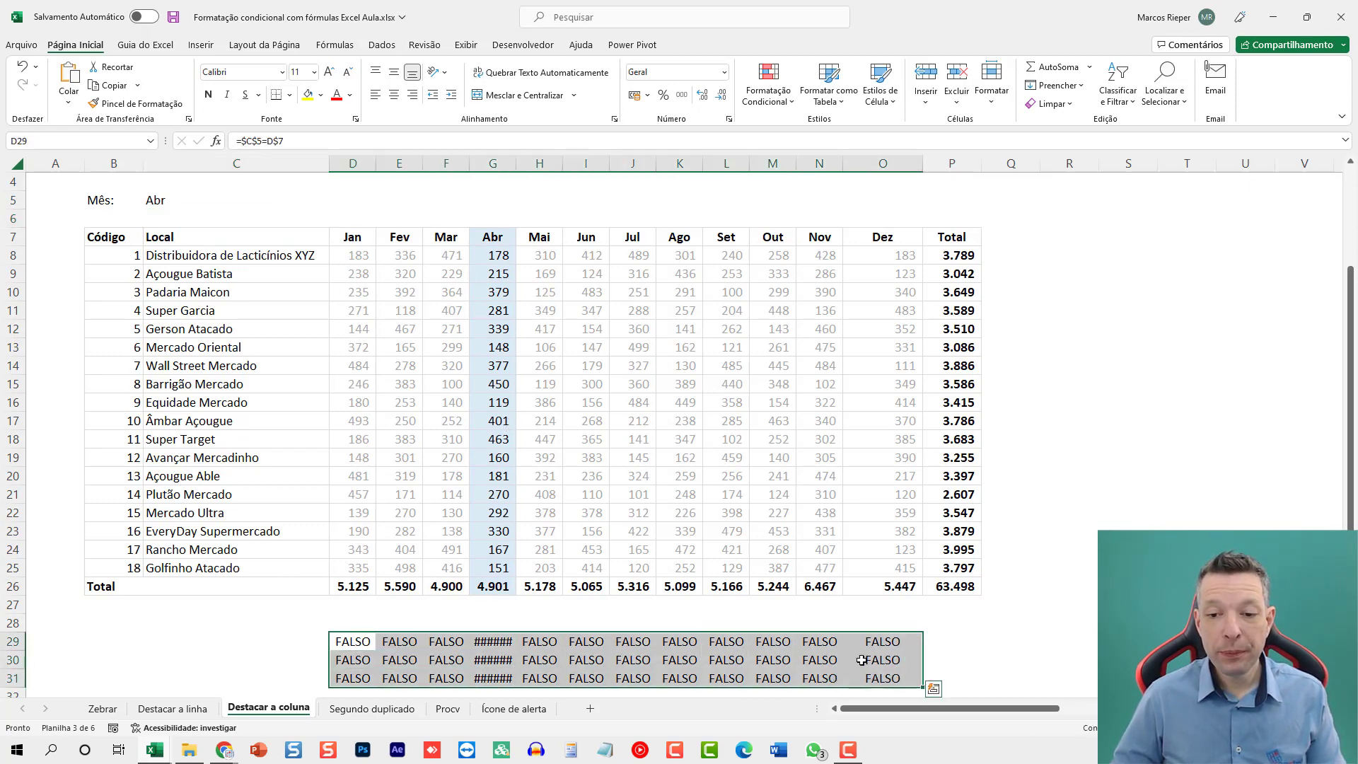
pyautogui.press('Delete')
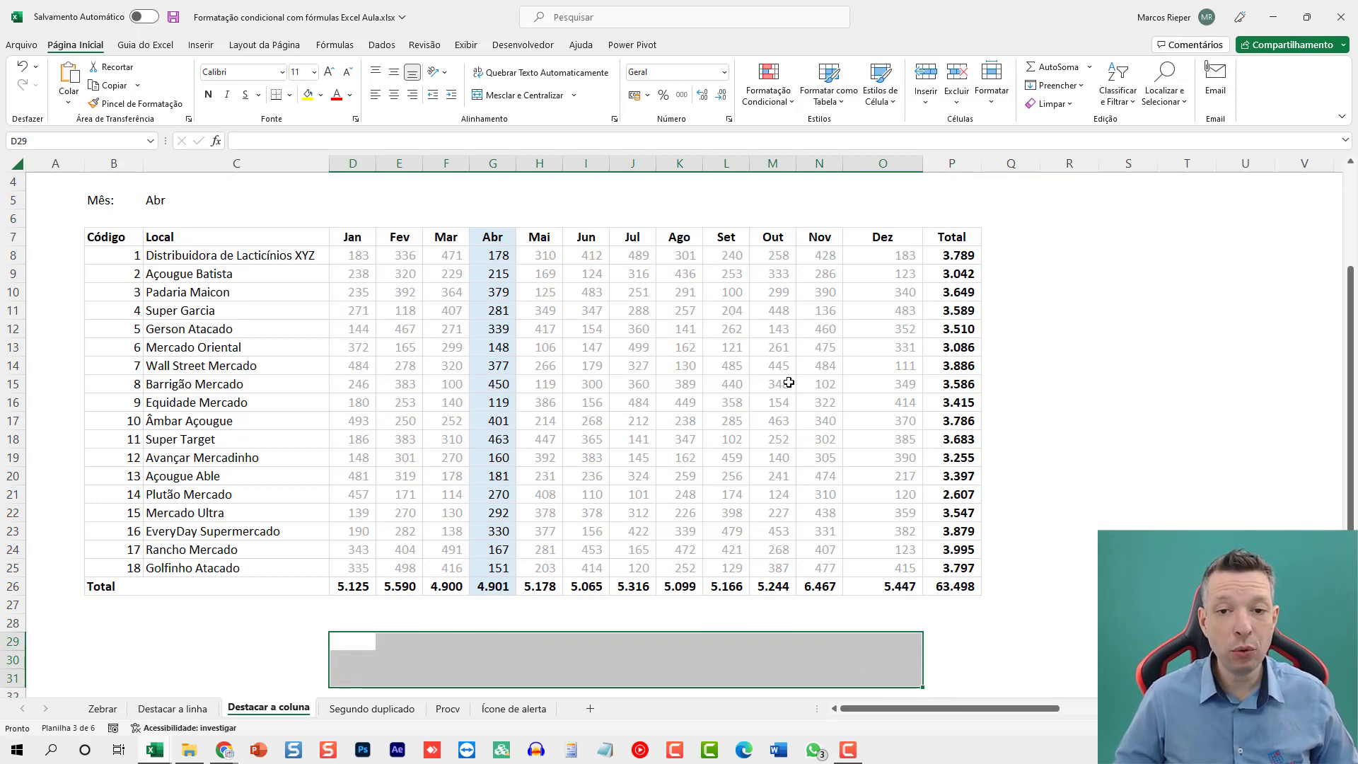
pyautogui.keyDown('ctrl'); pyautogui.scroll(-1, 785, 382); pyautogui.keyUp('ctrl')
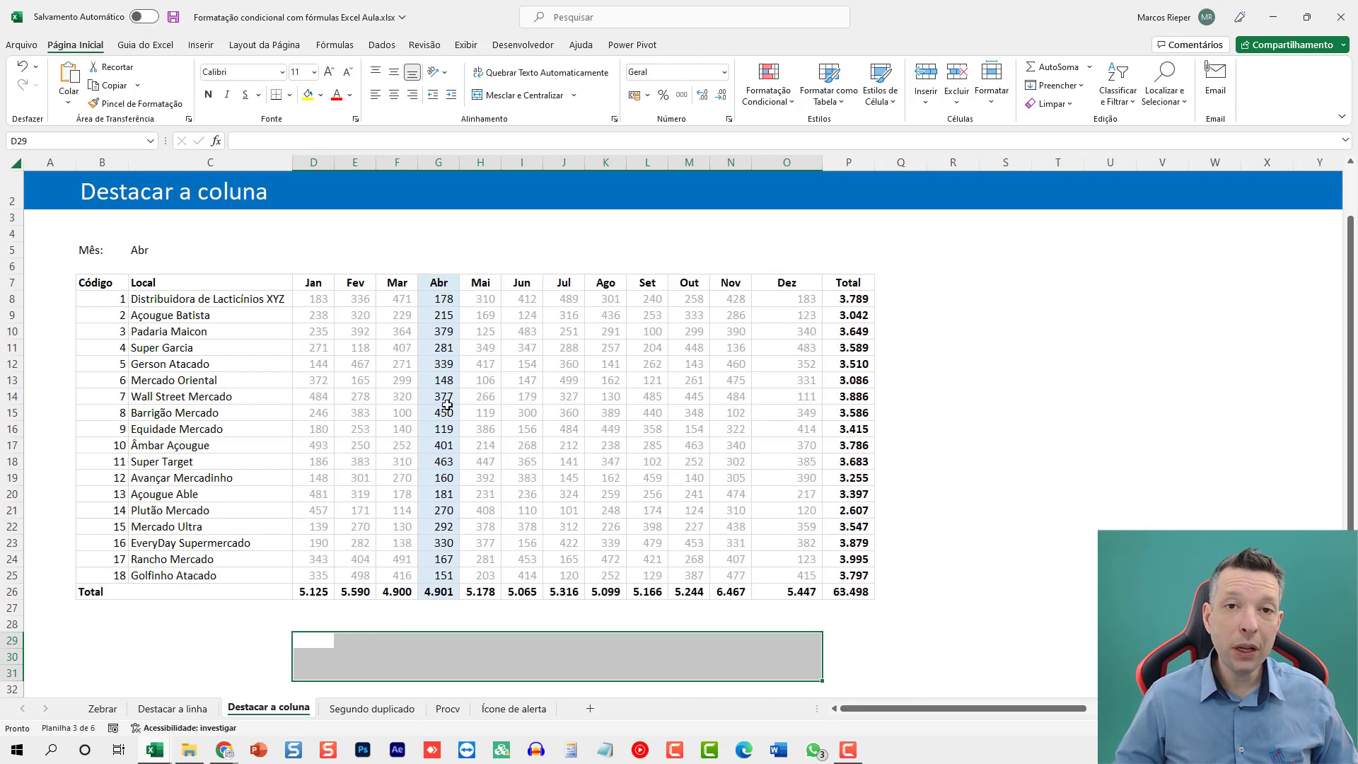
# Enter =PROCX(C5;D7:O7;D7:O25) in R7 to return the chosen month's header and values.
pyautogui.click(924, 297)
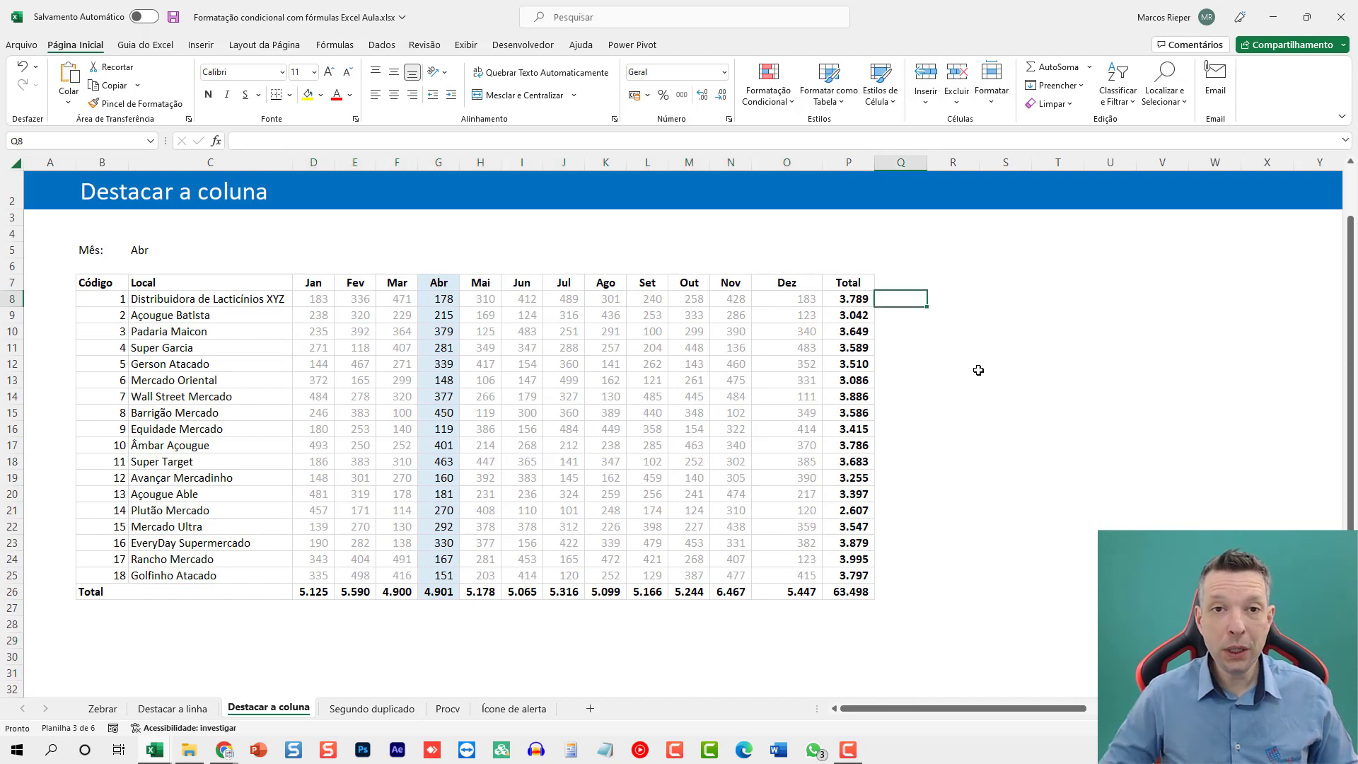
pyautogui.press('Right')
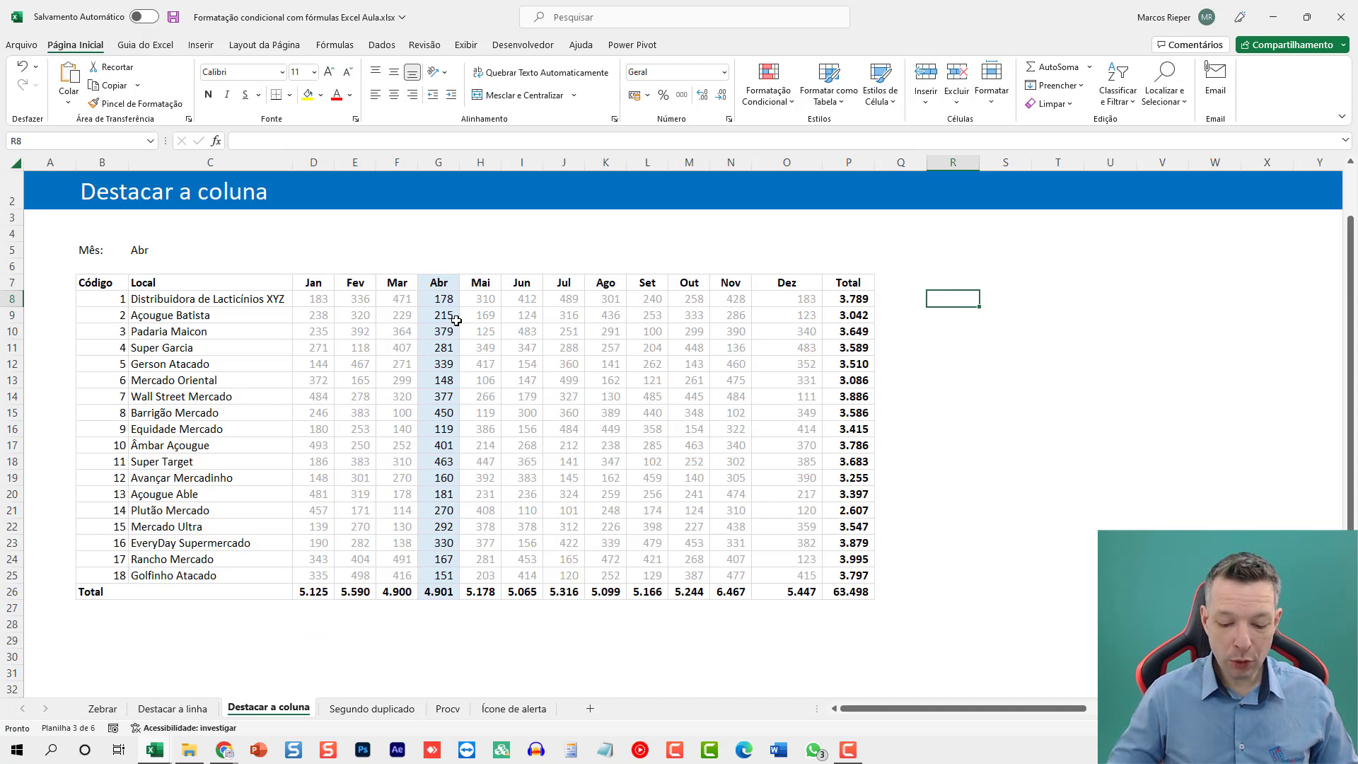
pyautogui.press('Up')
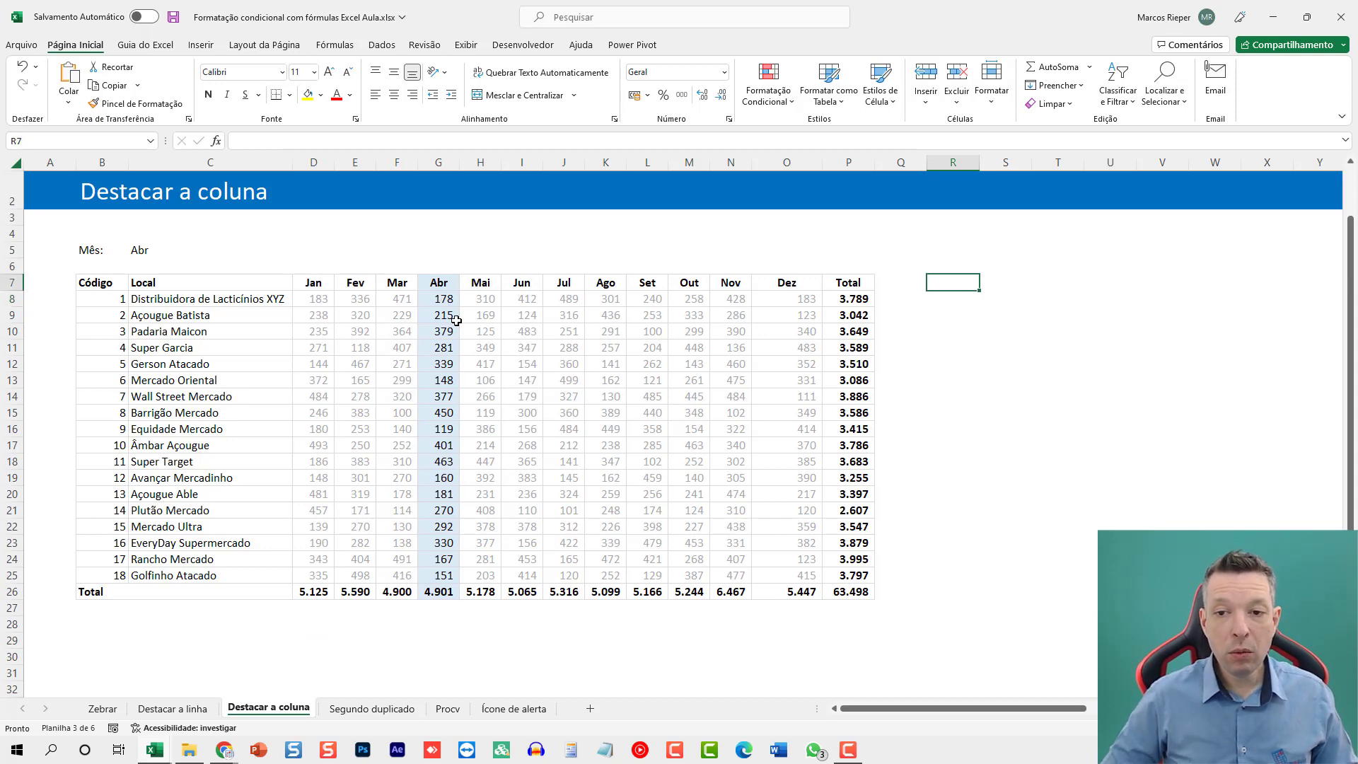
pyautogui.write('=proc')
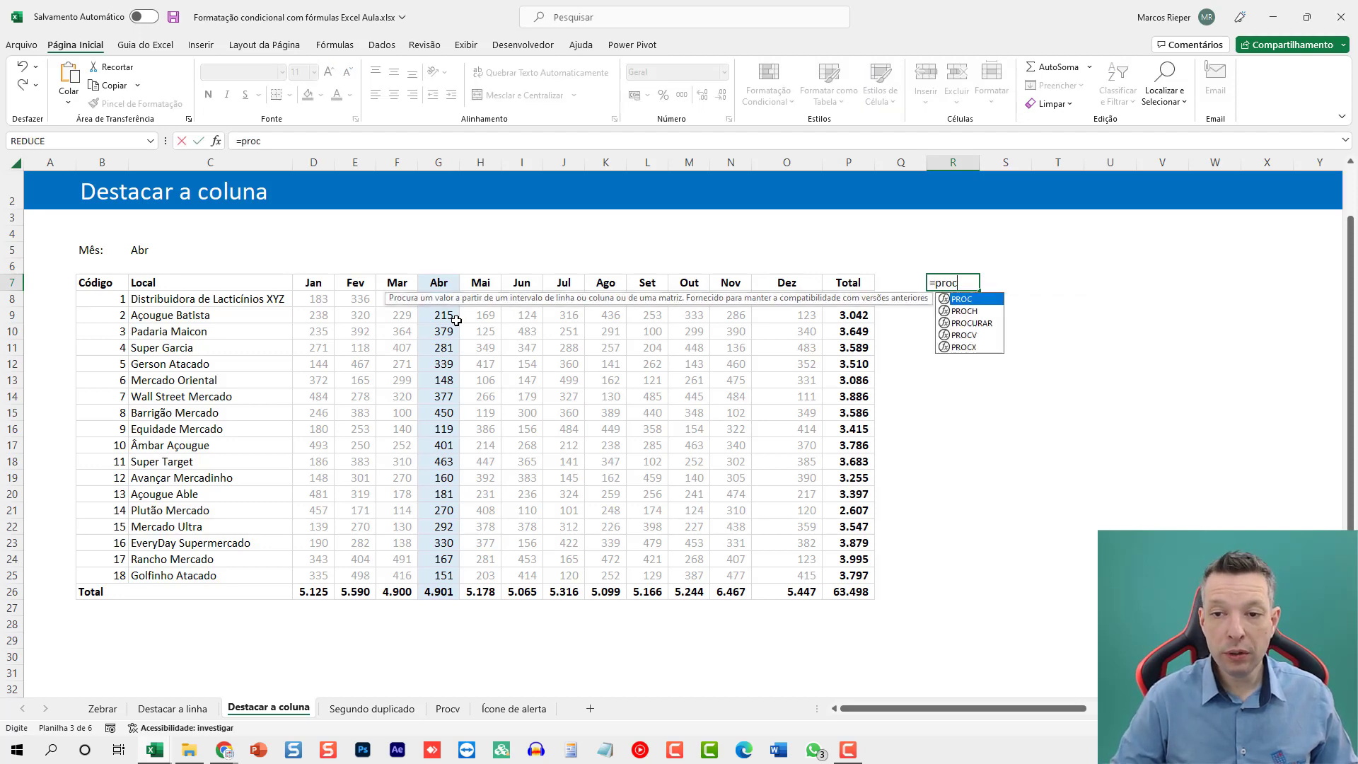
pyautogui.write('x(')
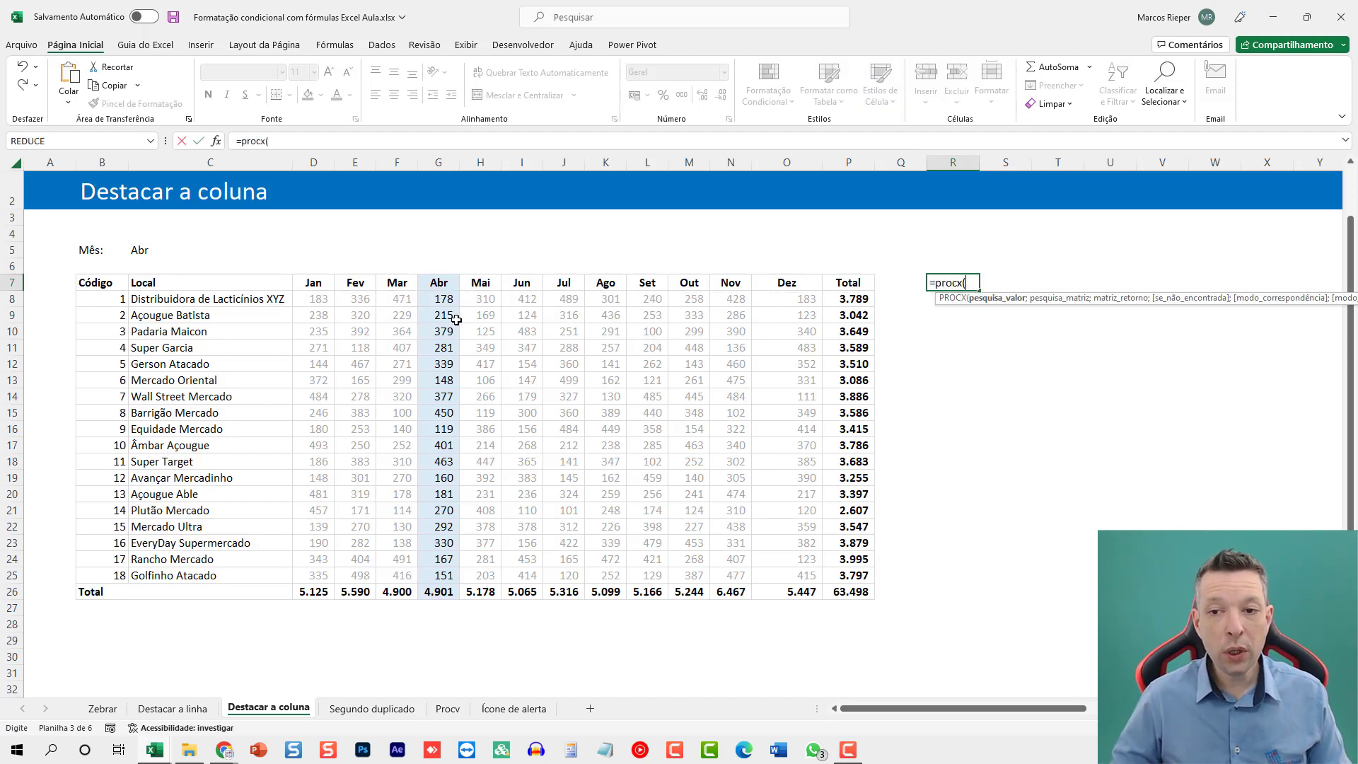
pyautogui.click(165, 254)
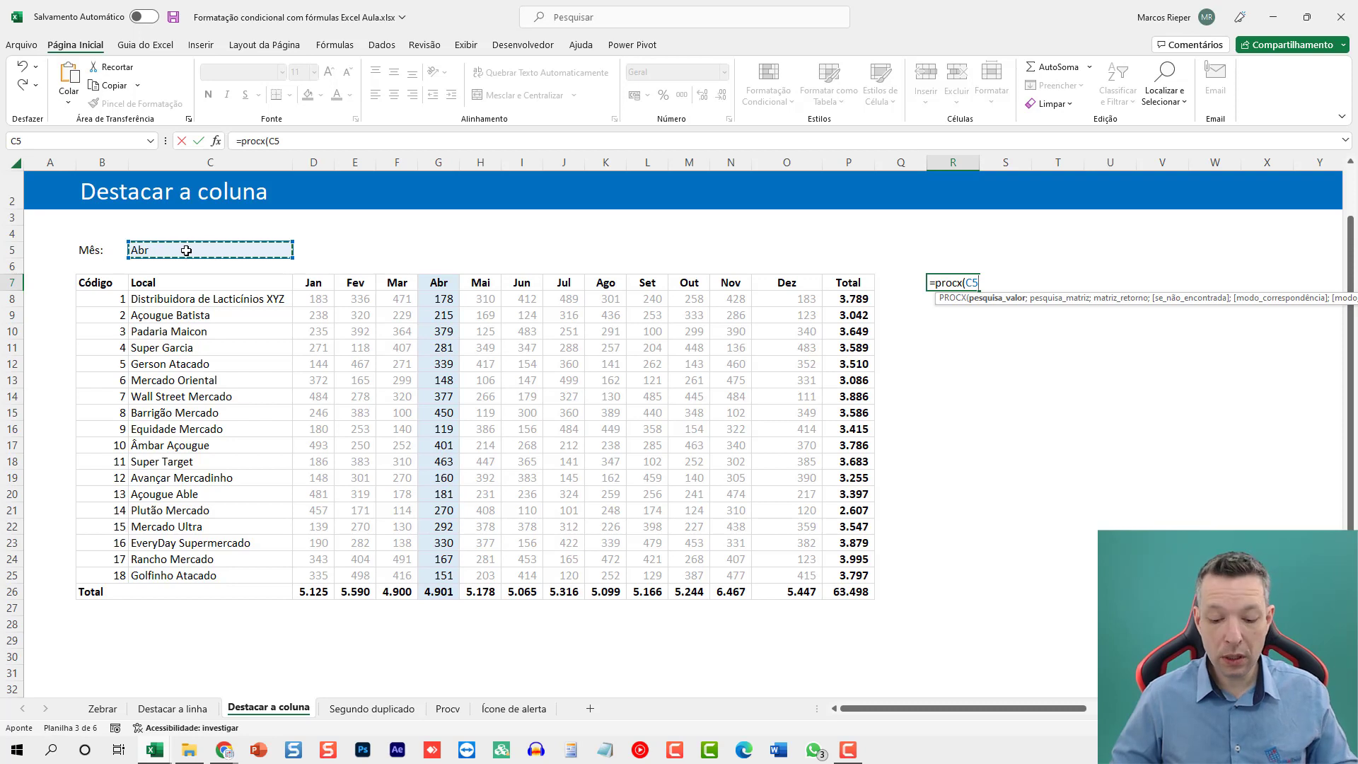
pyautogui.write(';')
pyautogui.moveTo(314, 283); pyautogui.dragTo(763, 286)
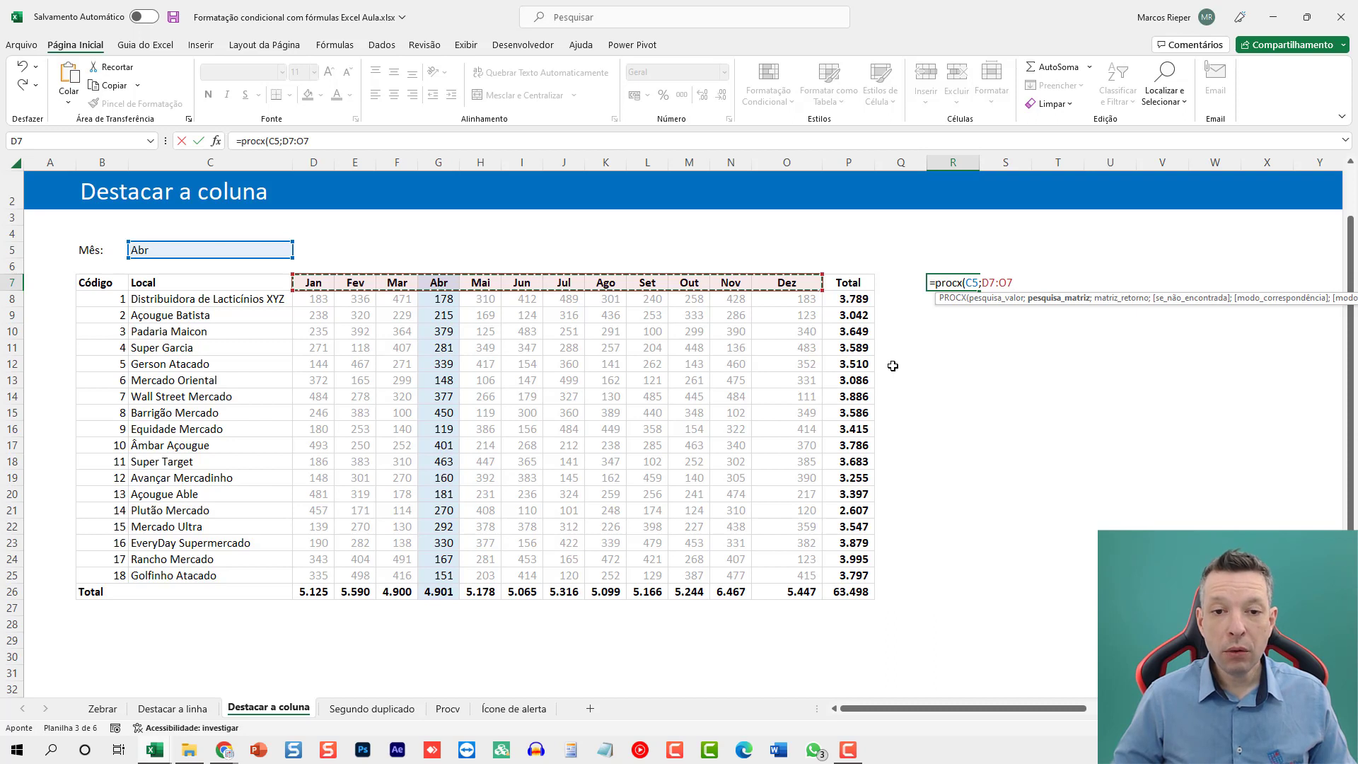
pyautogui.write(';')
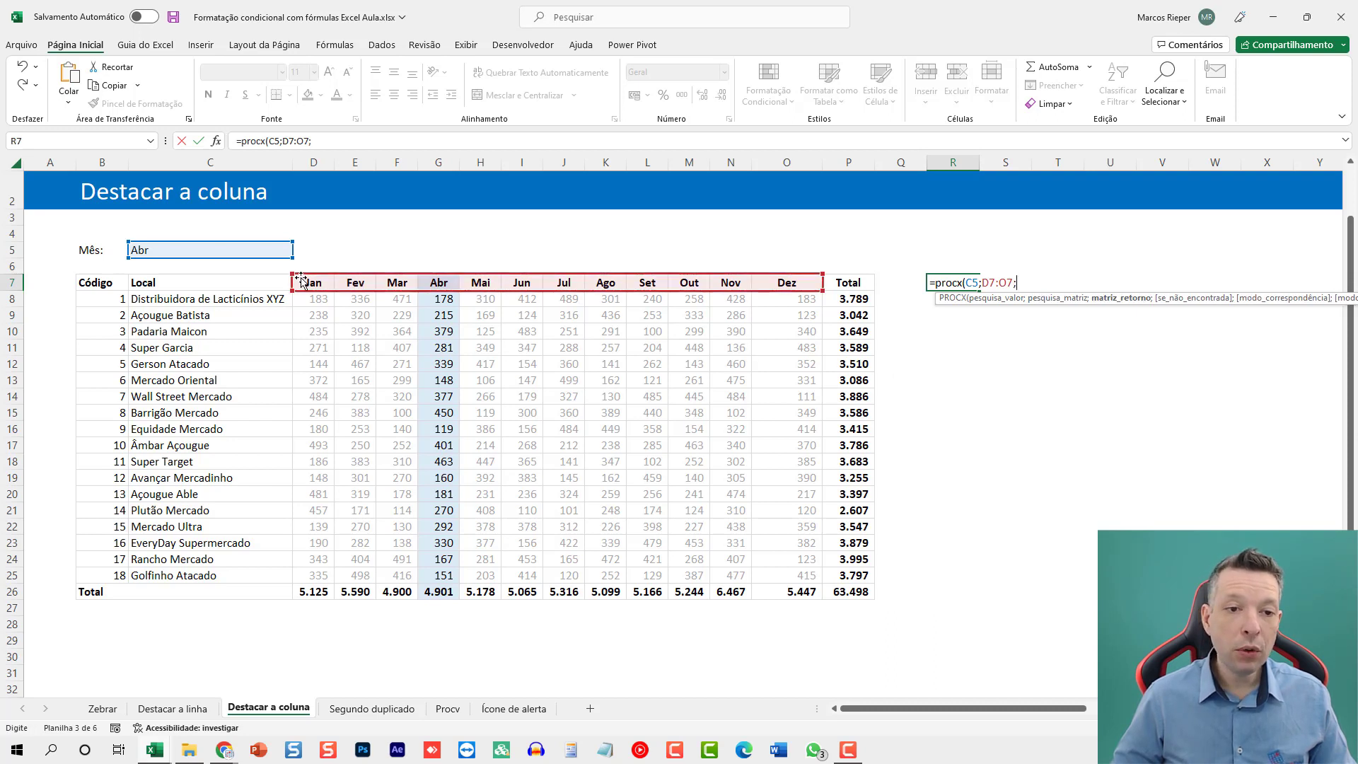
pyautogui.moveTo(303, 283); pyautogui.dragTo(782, 575)
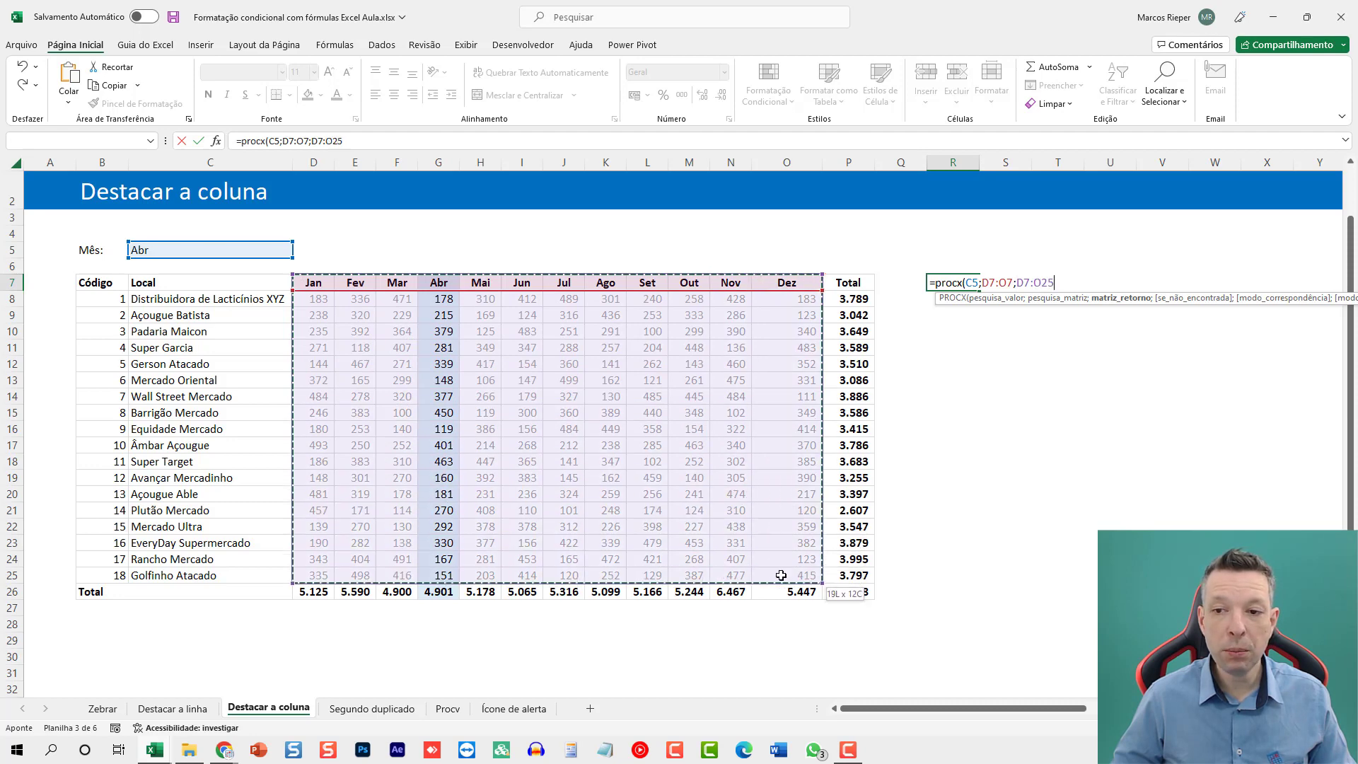
pyautogui.write(')')
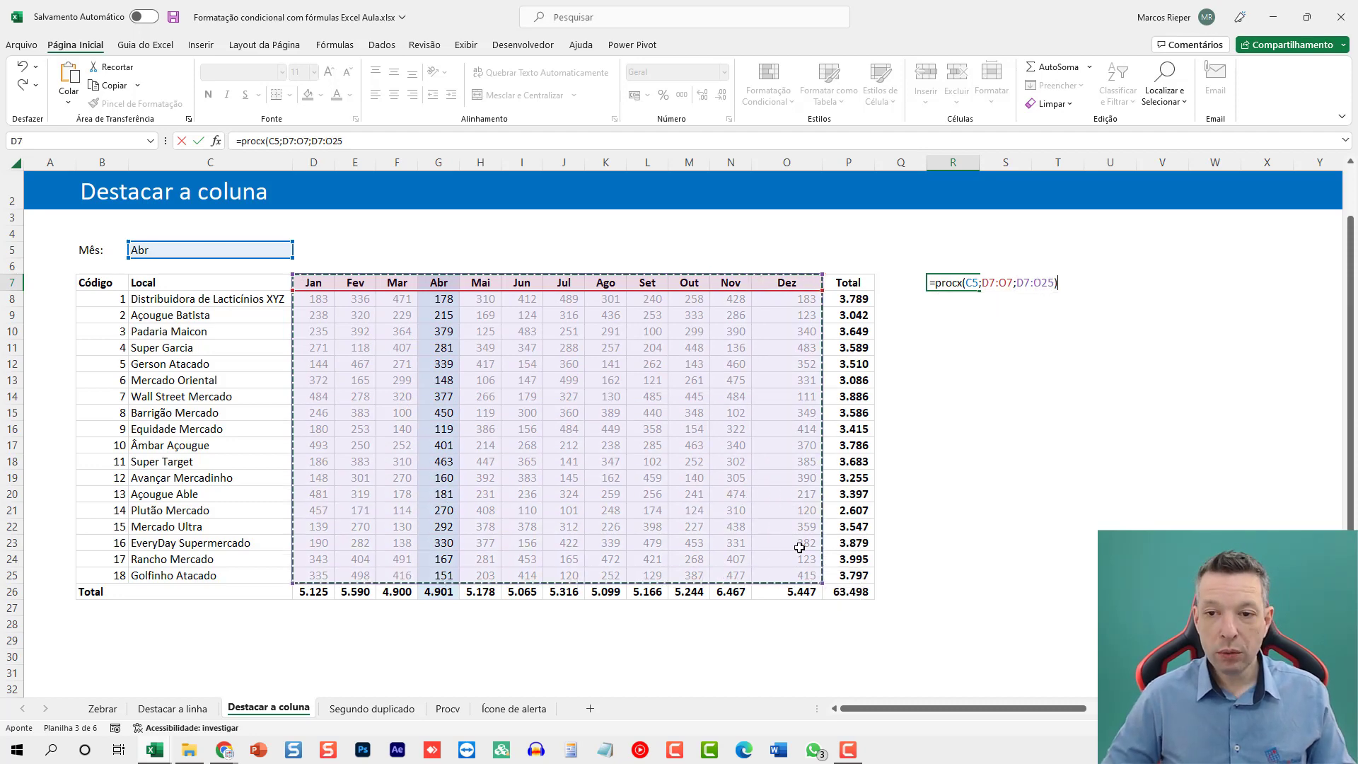
pyautogui.press('Return')
pyautogui.press('Up')
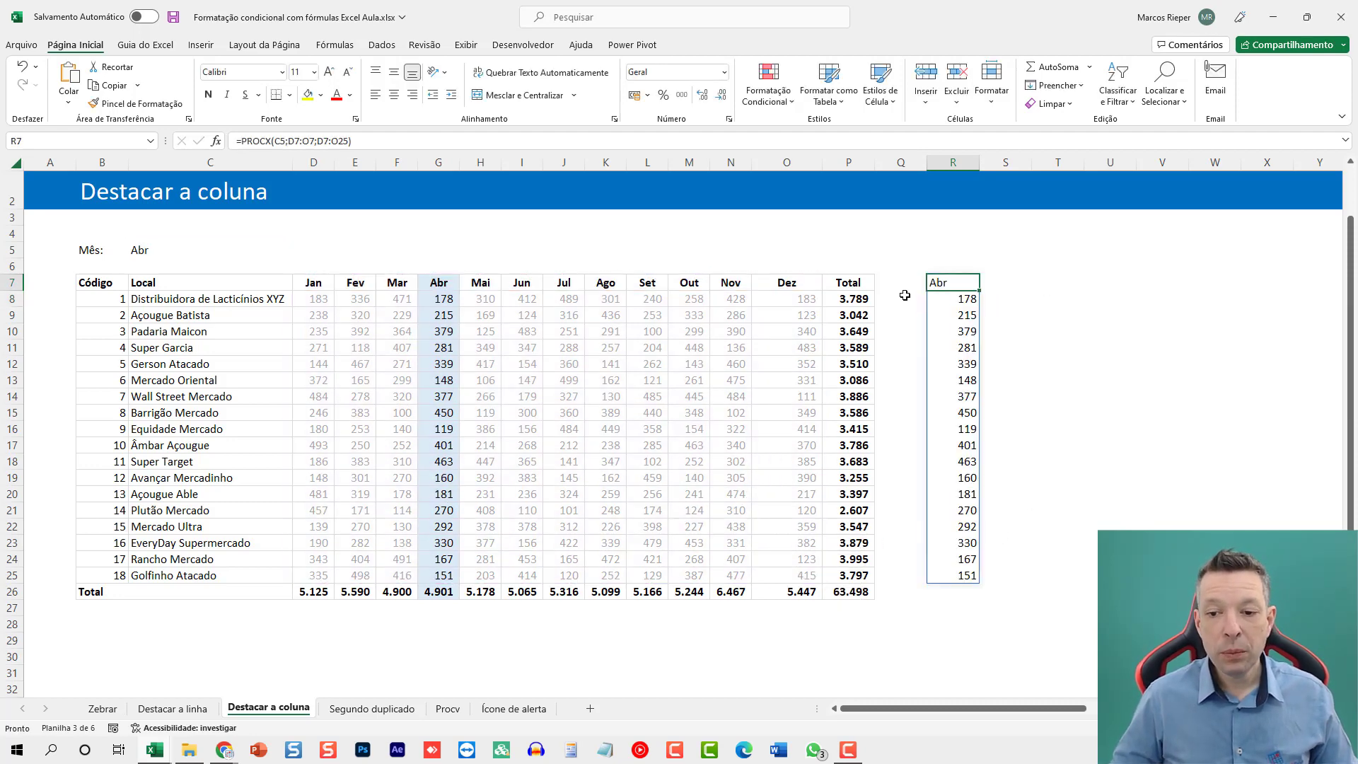
# Choose Out as the month in the Mês cell C5.
pyautogui.click(227, 249)
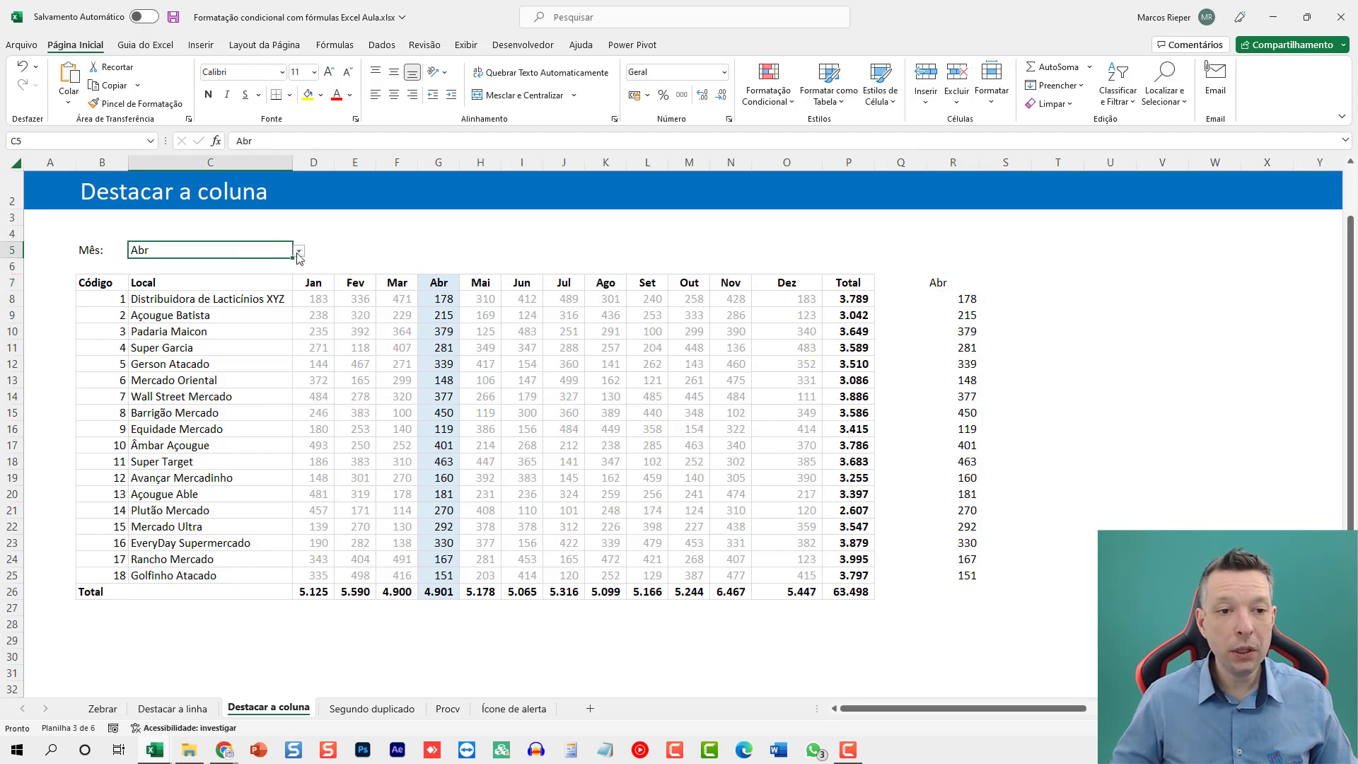
pyautogui.click(299, 252)
pyautogui.click(162, 377)
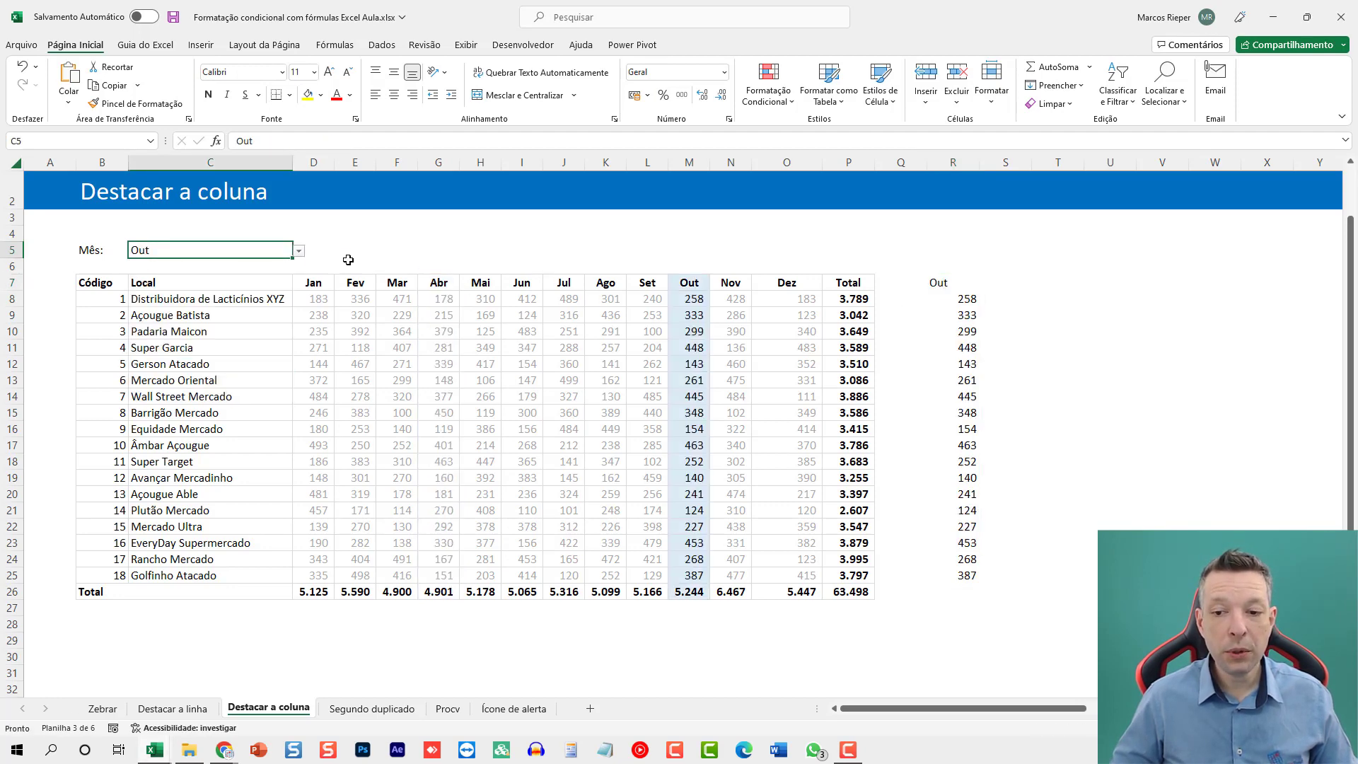
# Insert a column chart from C7:C25 and R7:R25, and place it beside column R, stretched down to about row 30.
pyautogui.moveTo(173, 284); pyautogui.dragTo(154, 574)
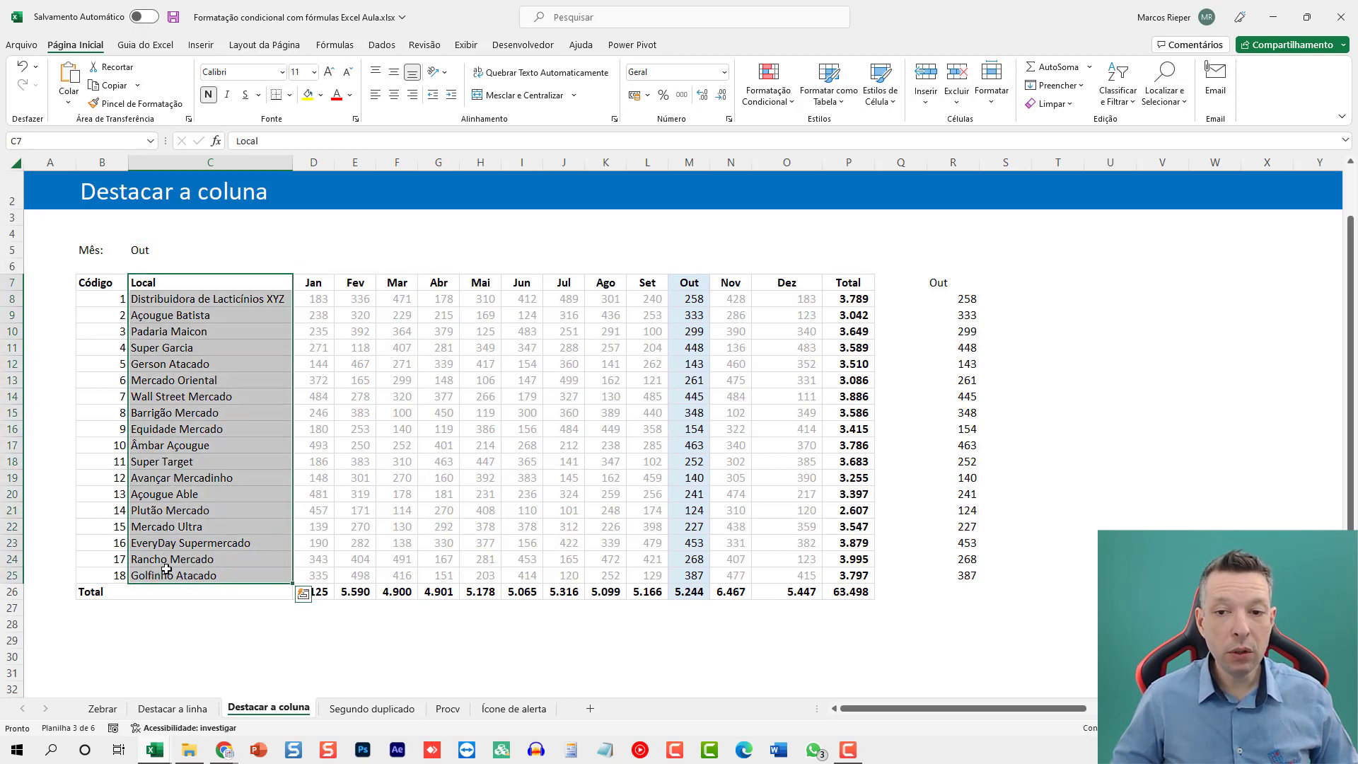
pyautogui.moveTo(955, 575); pyautogui.dragTo(957, 284)
pyautogui.hotkey('alt', 'F1')
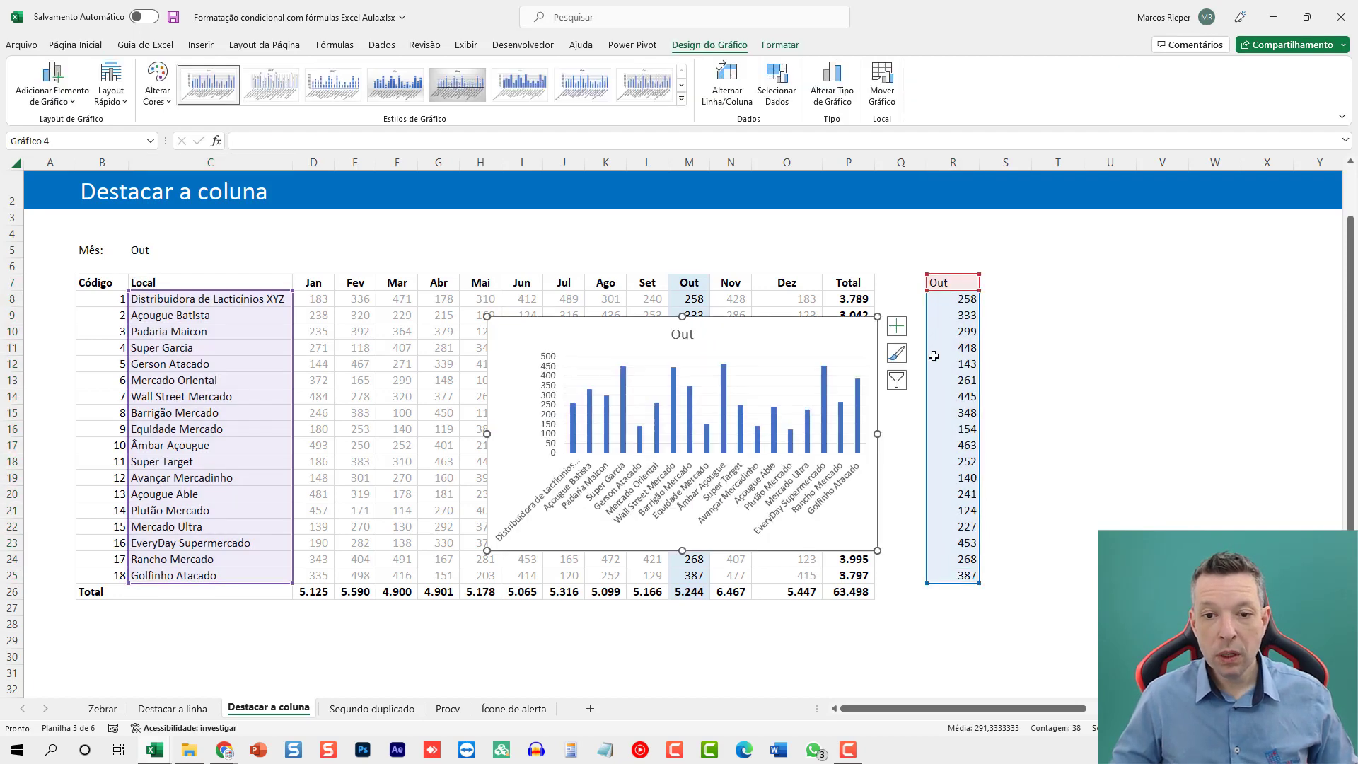
pyautogui.moveTo(589, 332); pyautogui.dragTo(1106, 276)
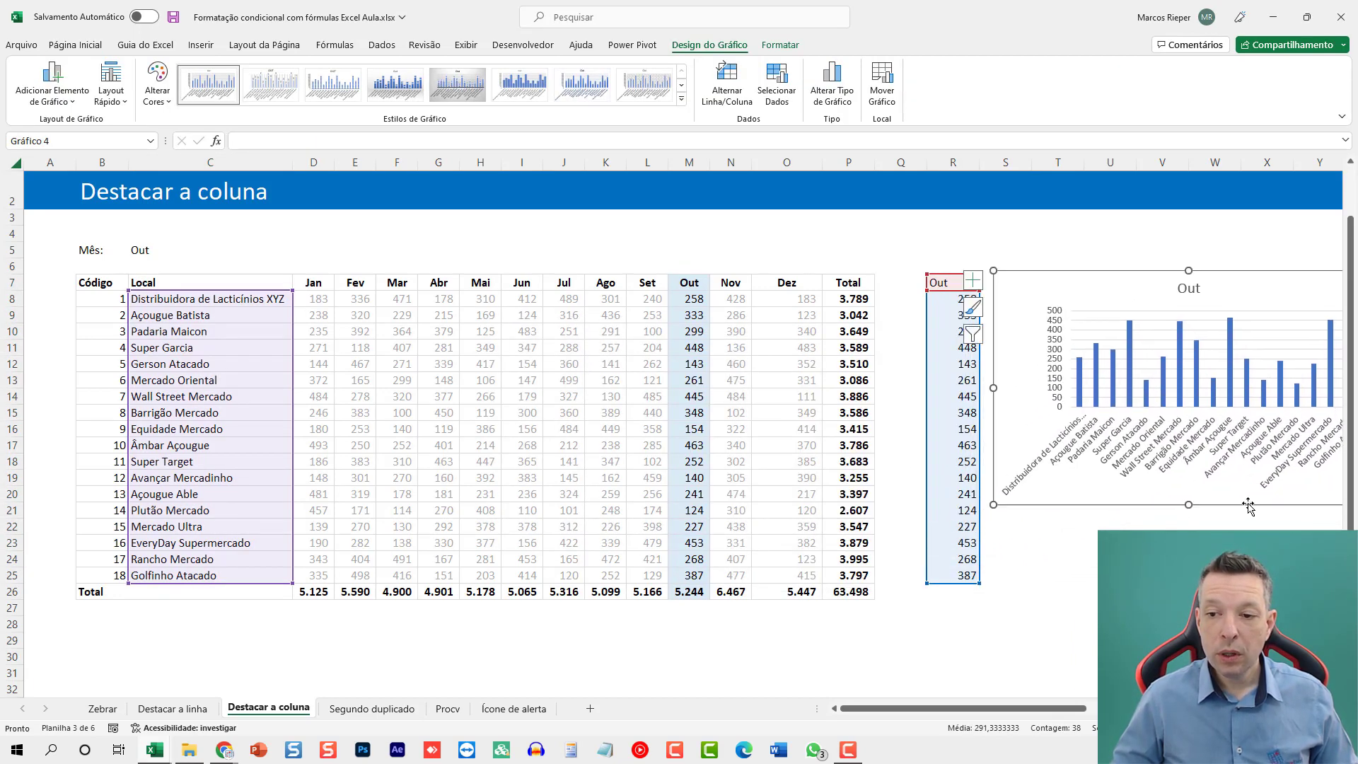
pyautogui.moveTo(1190, 505); pyautogui.dragTo(1190, 659)
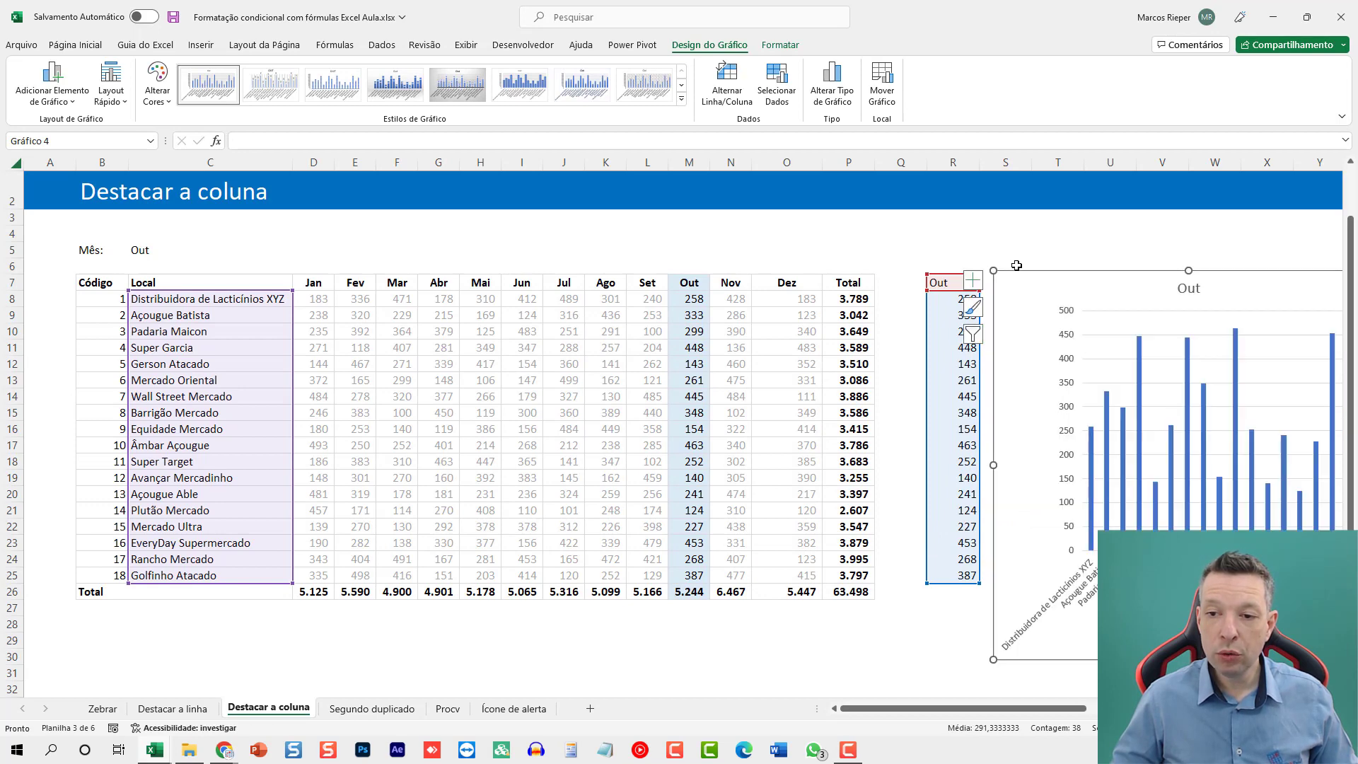
# Change the month chart's type to clustered bars (Barras Agrupadas).
pyautogui.rightClick(1019, 283)
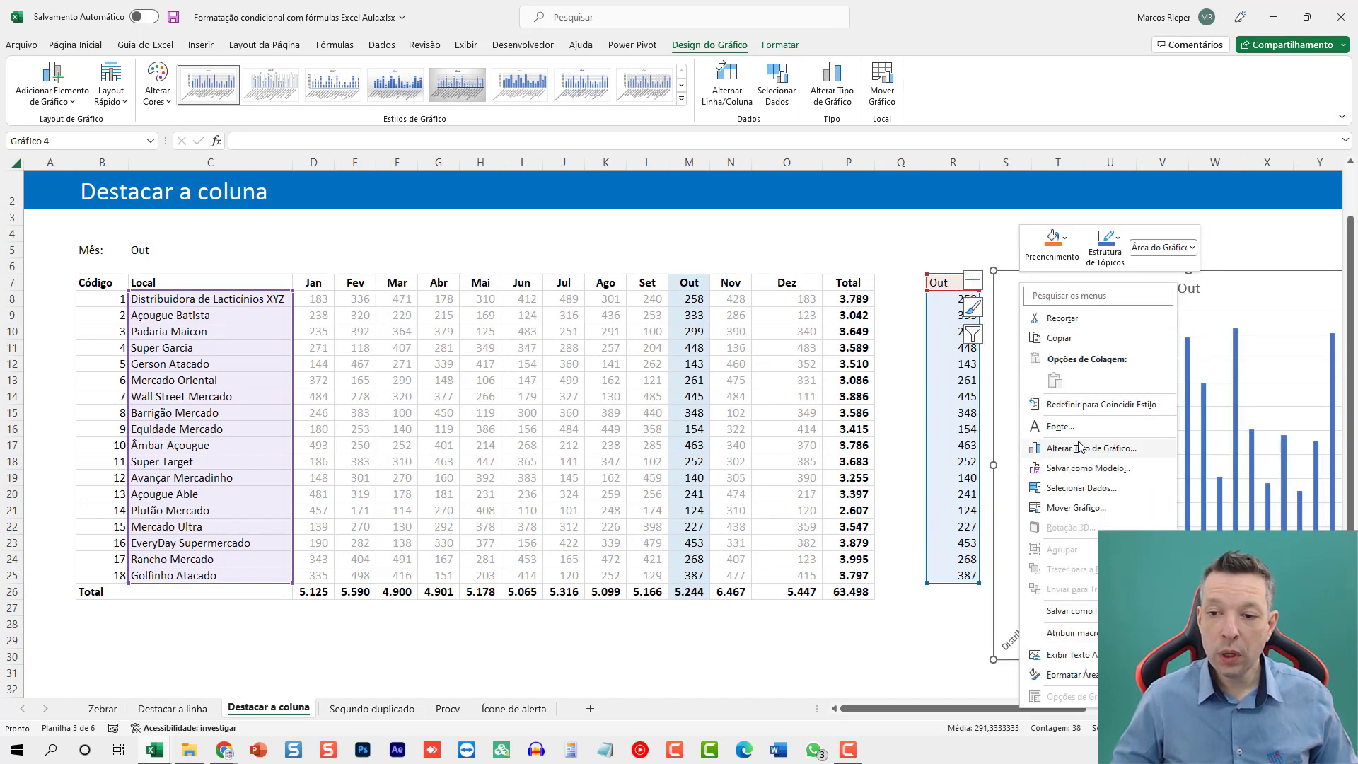
pyautogui.click(1072, 449)
pyautogui.click(495, 304)
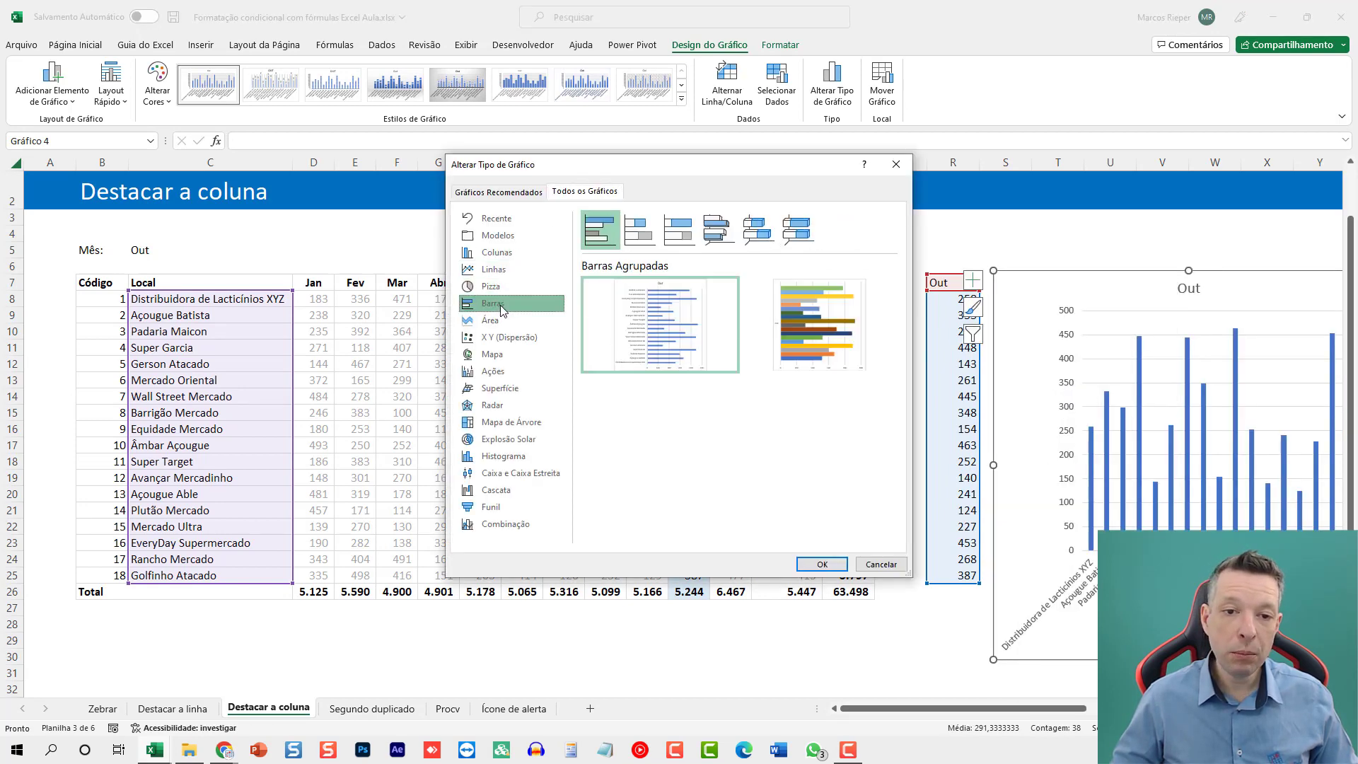
pyautogui.click(822, 564)
# Move the bar chart over the helper values in column R so that it covers them.
pyautogui.moveTo(1045, 709)
pyautogui.mouseDown()
pyautogui.moveTo(1088, 718)
pyautogui.moveTo(1058, 720)
pyautogui.mouseUp()
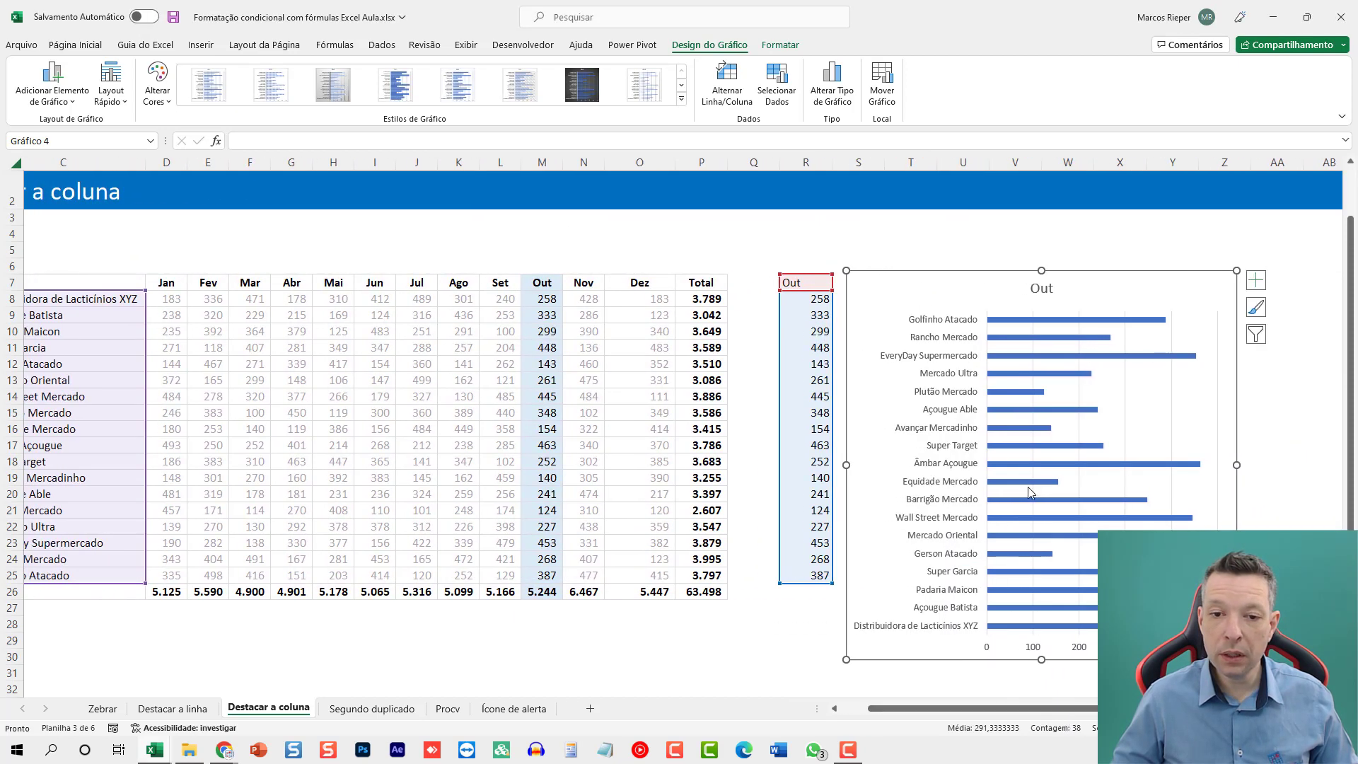
pyautogui.moveTo(891, 282); pyautogui.dragTo(806, 269)
pyautogui.moveTo(927, 713); pyautogui.dragTo(899, 713)
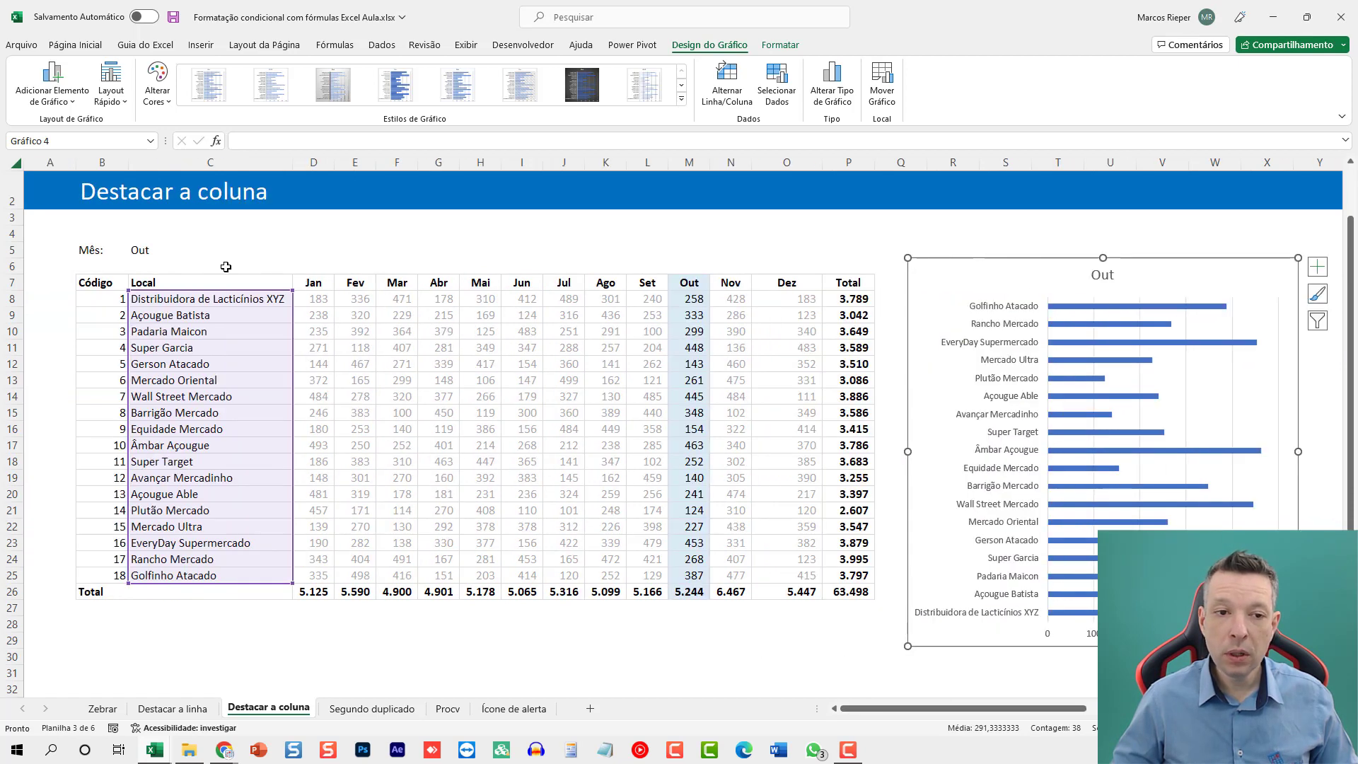
# Test the column highlight and chart by choosing Jun, Mar and finally Nov as the month in C5.
pyautogui.click(162, 252)
pyautogui.click(298, 251)
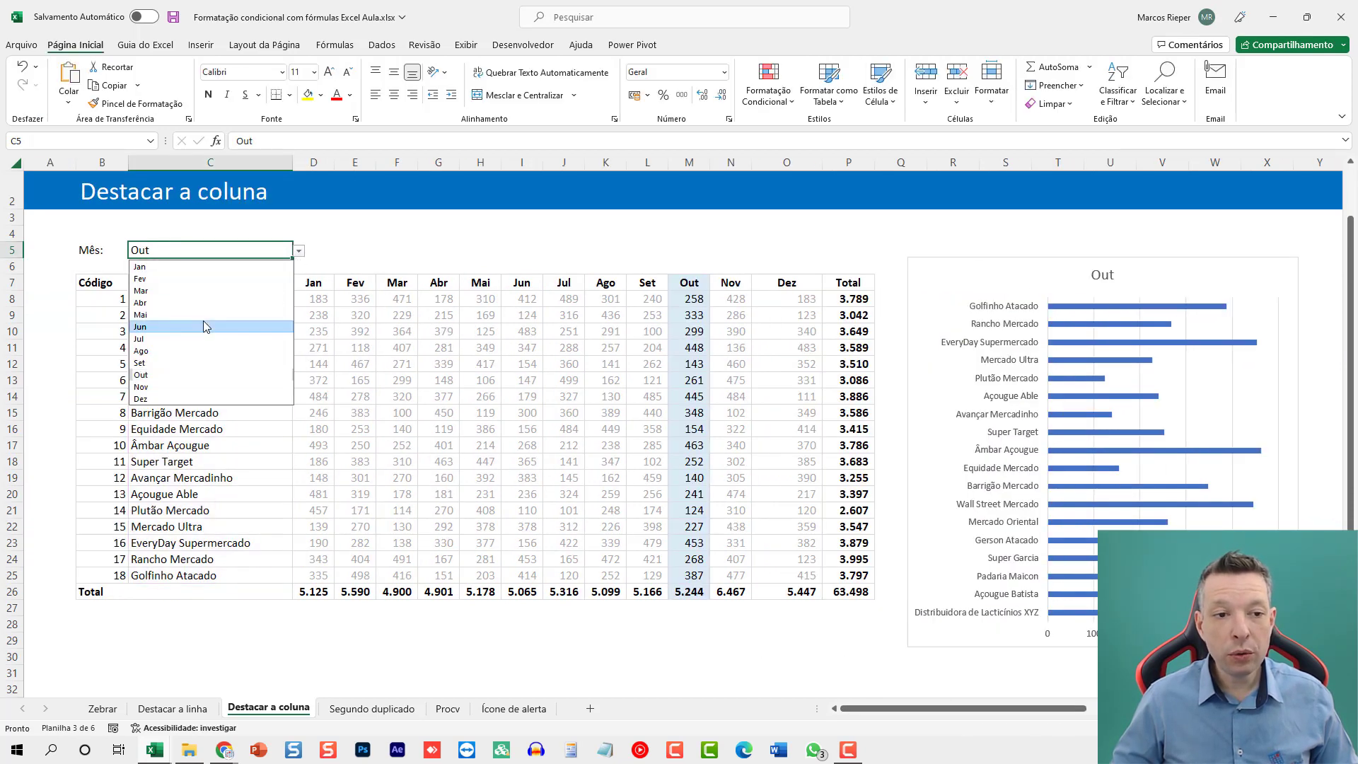
pyautogui.click(206, 327)
pyautogui.click(299, 251)
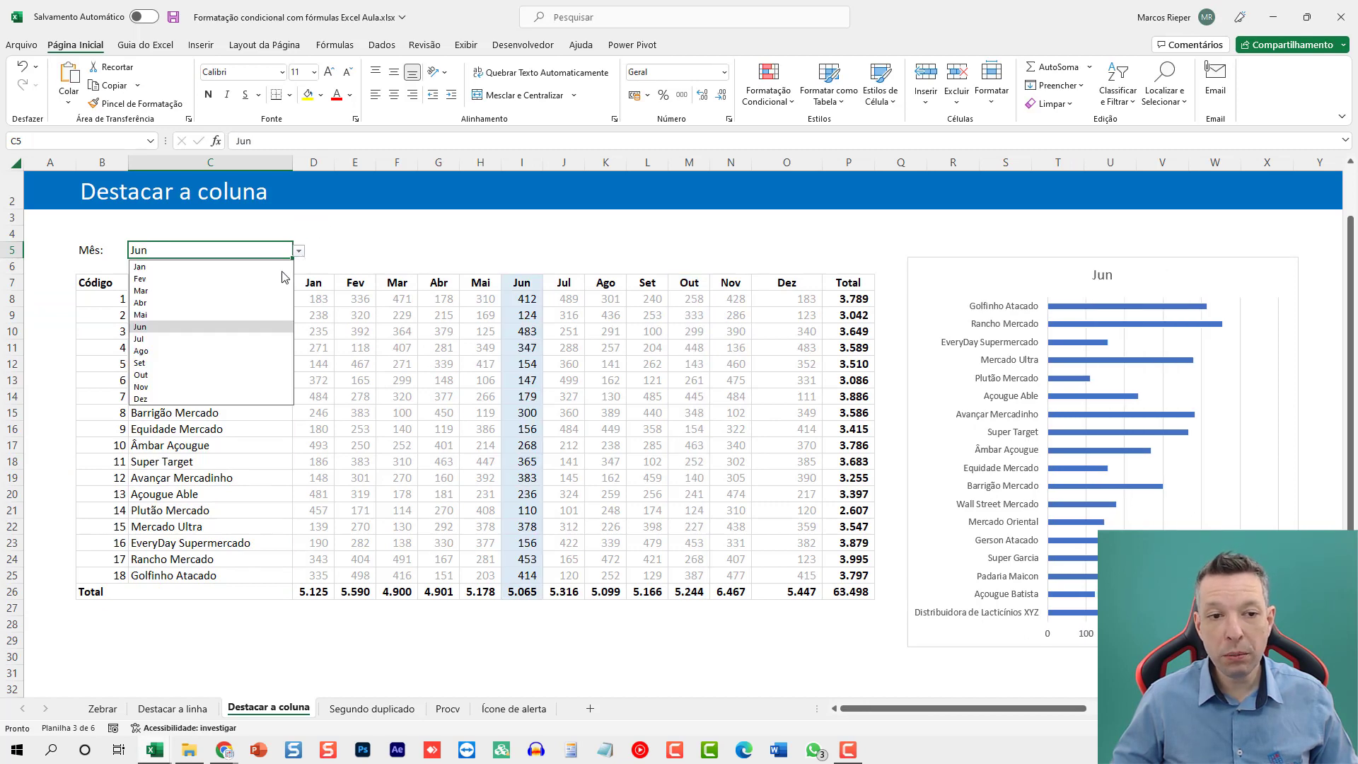
pyautogui.click(183, 291)
pyautogui.click(300, 253)
pyautogui.click(208, 384)
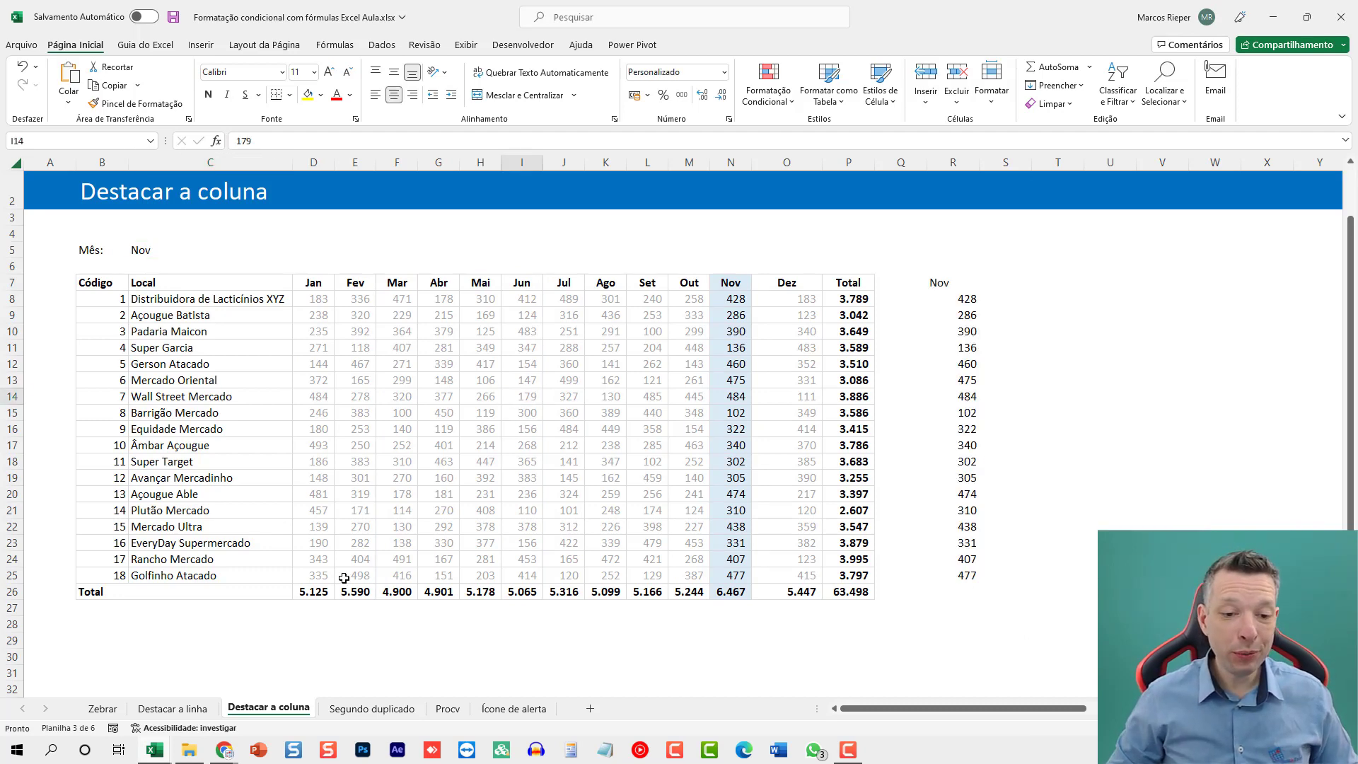
# Switch to the Segundo duplicado sheet and compare the two Super Garcia entries in rows 11 and 15.
pyautogui.hotkey('ctrl', 'pagedown')
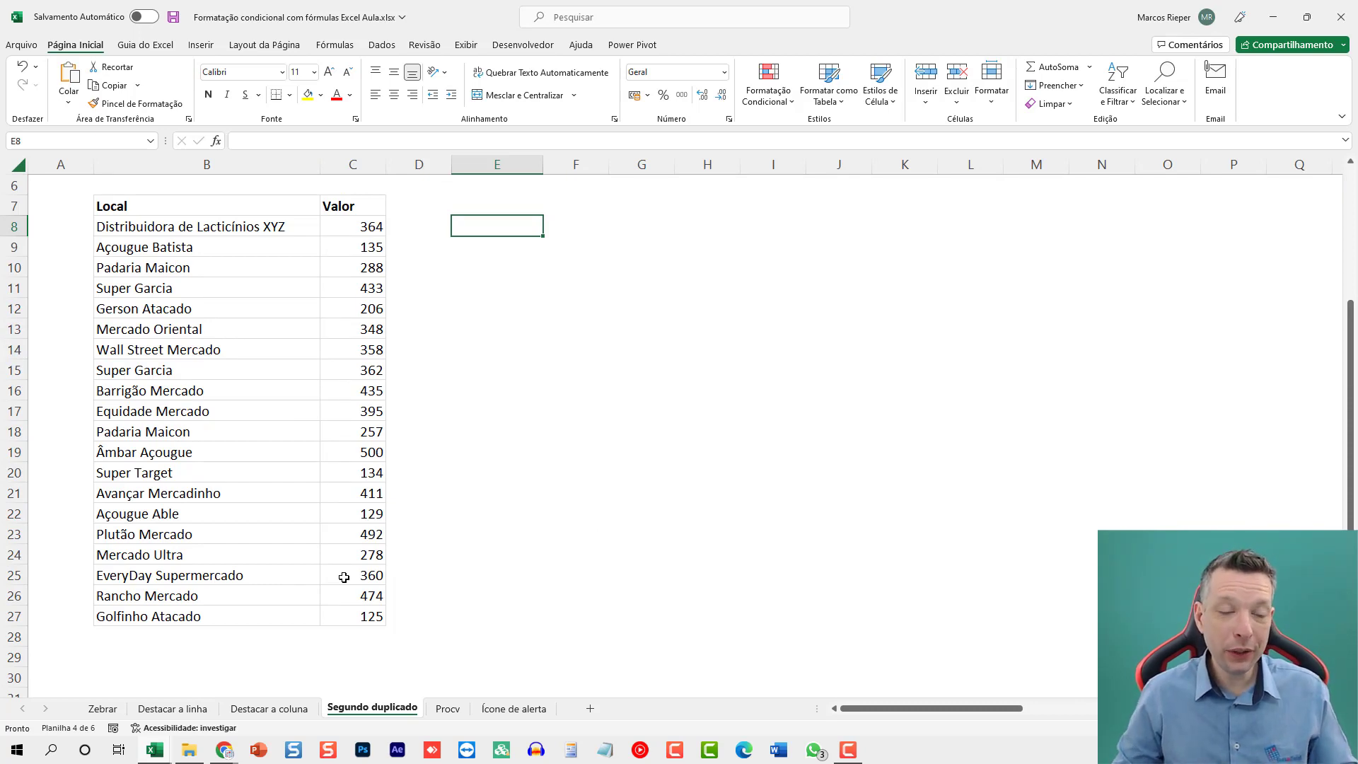
pyautogui.click(147, 290)
pyautogui.moveTo(162, 375); pyautogui.dragTo(355, 368)
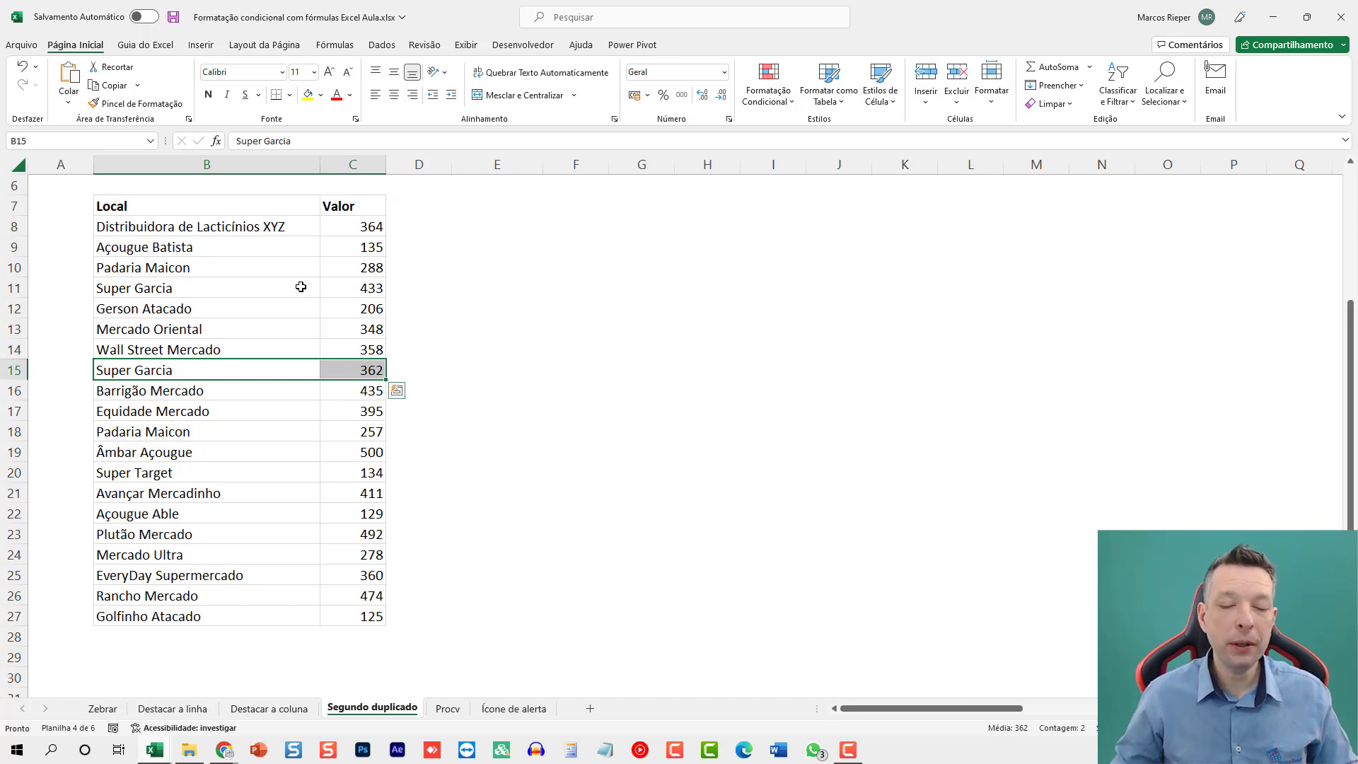
# Start a CONT.SES formula in E8 with the expanding criteria range $B$8:B8.
pyautogui.click(495, 220)
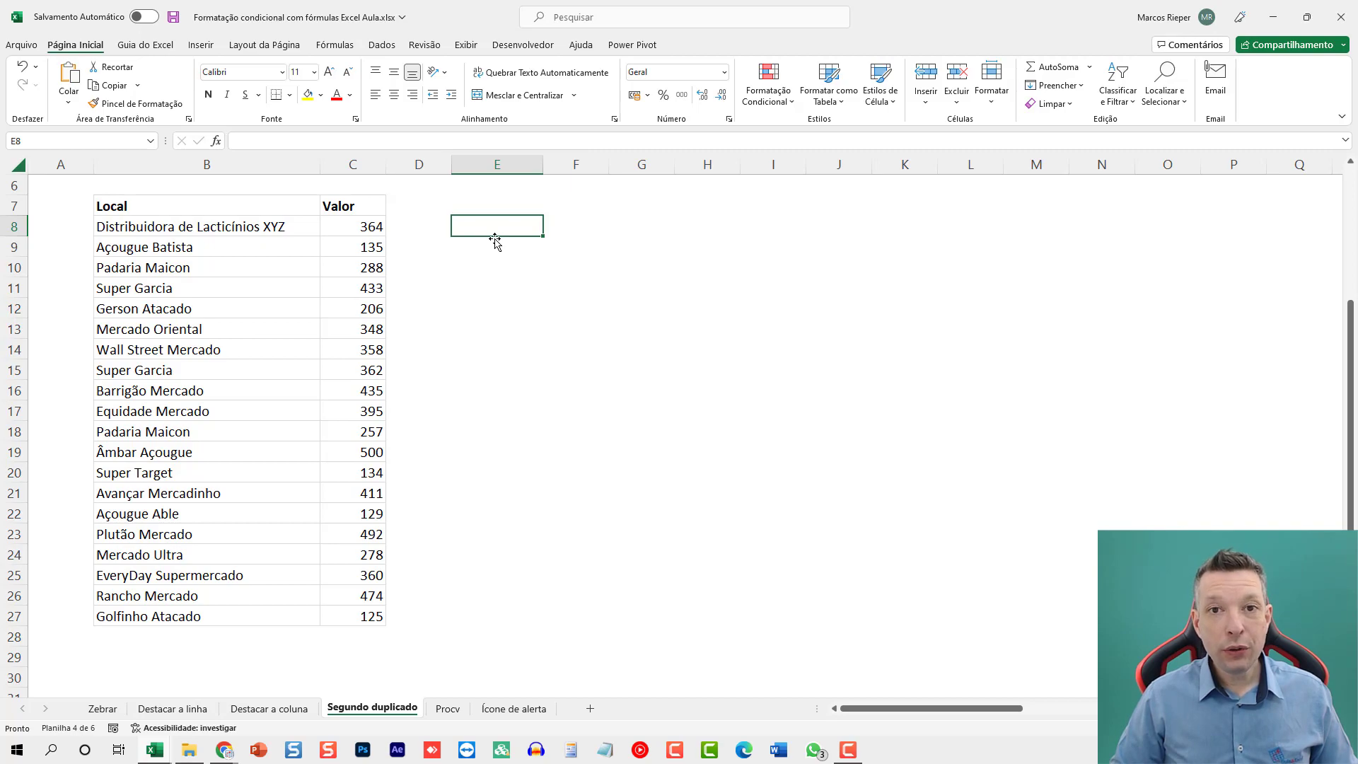
pyautogui.write('=CONT.S')
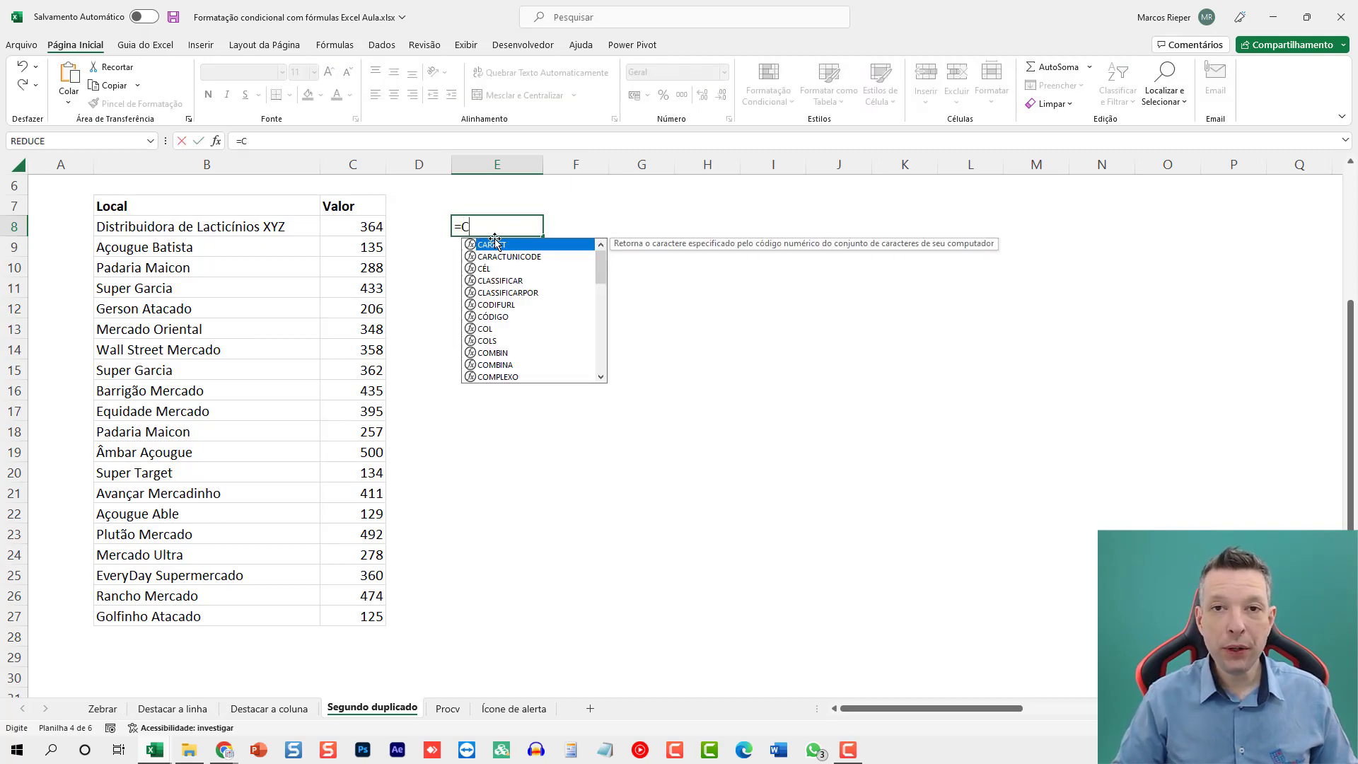
pyautogui.write('ES')
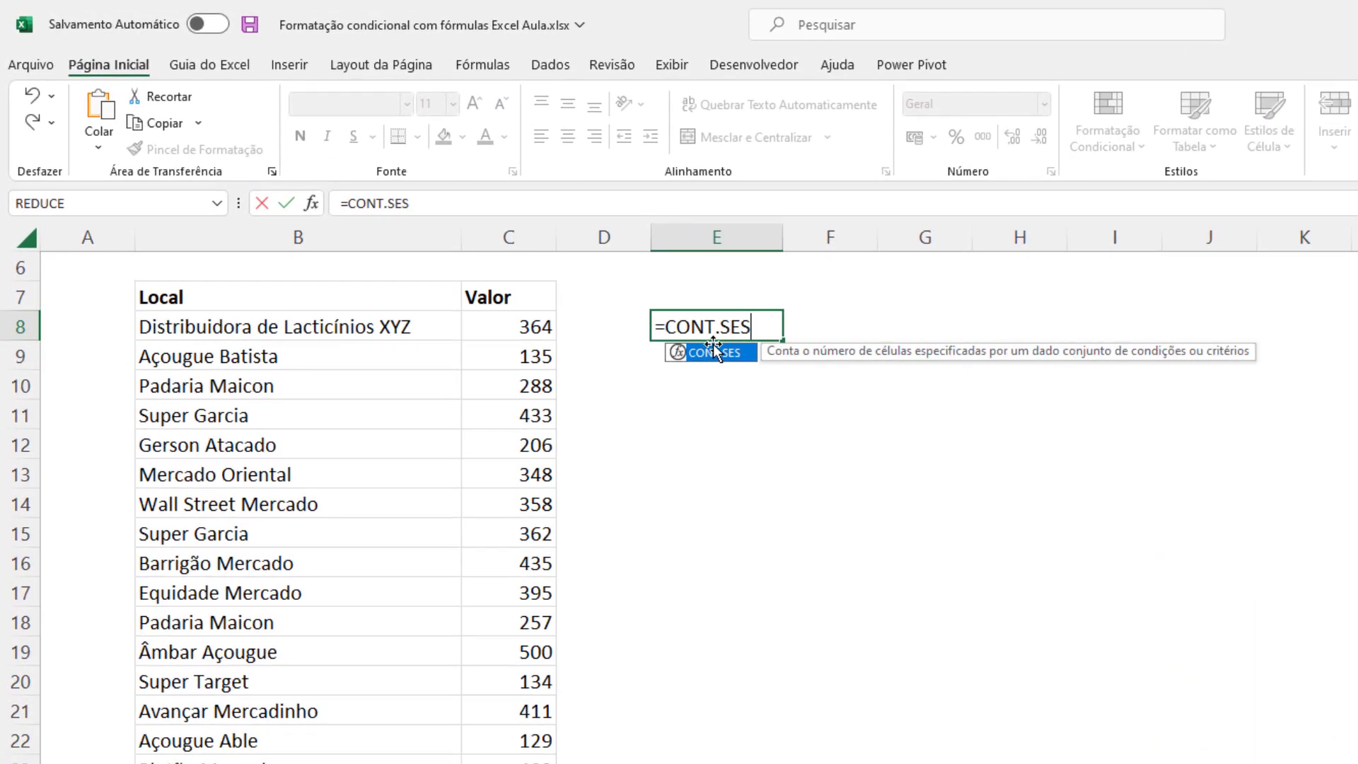
pyautogui.doubleClick(713, 346)
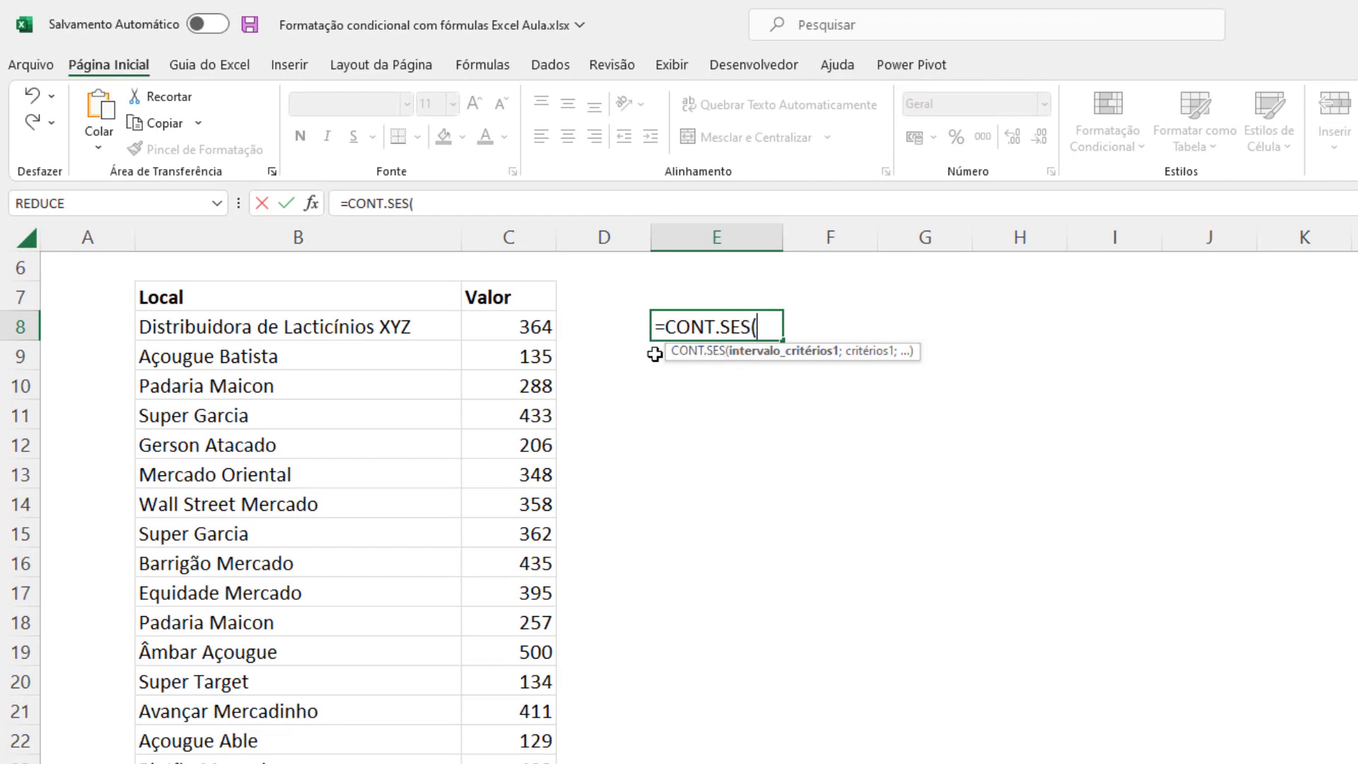
pyautogui.click(364, 329)
pyautogui.write(':')
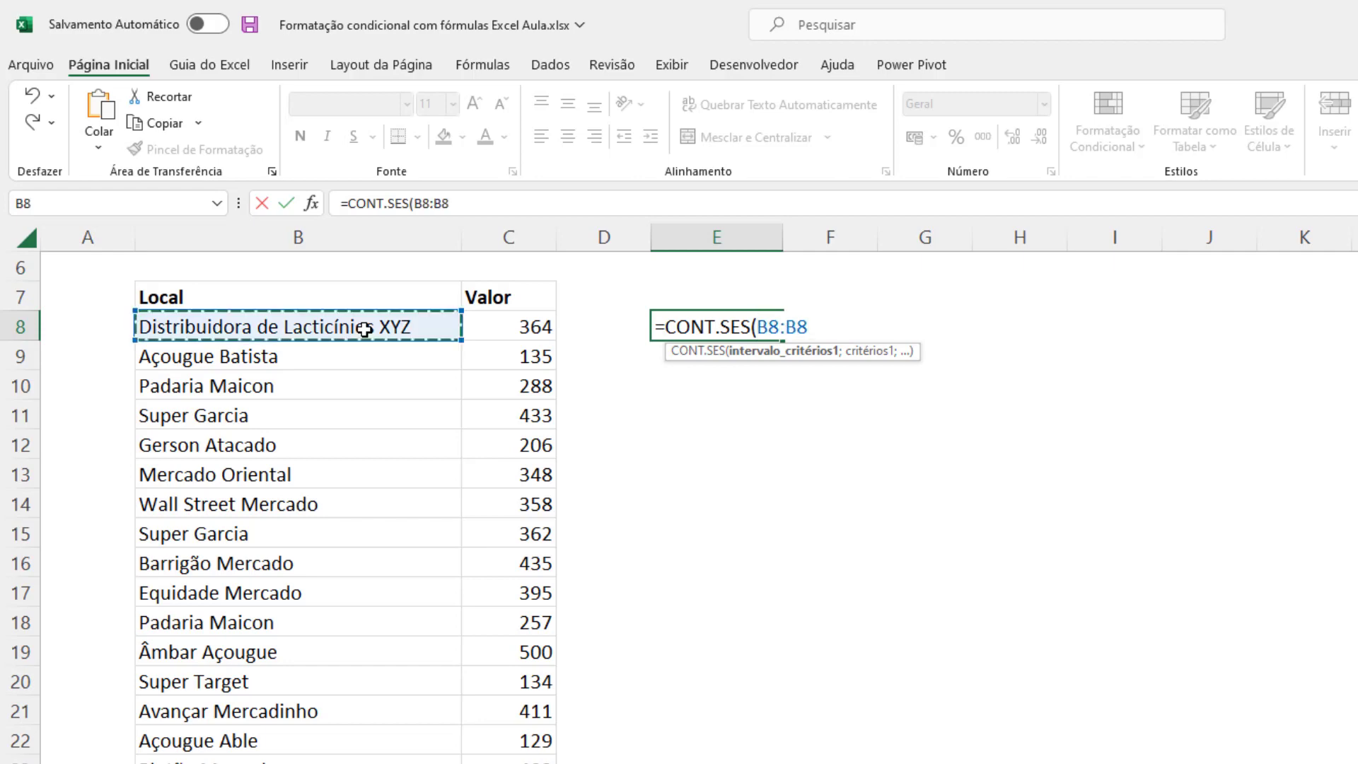
pyautogui.keyDown('shift'); pyautogui.click(770, 326); pyautogui.keyUp('shift')
pyautogui.click(812, 327)
pyautogui.doubleClick(770, 327)
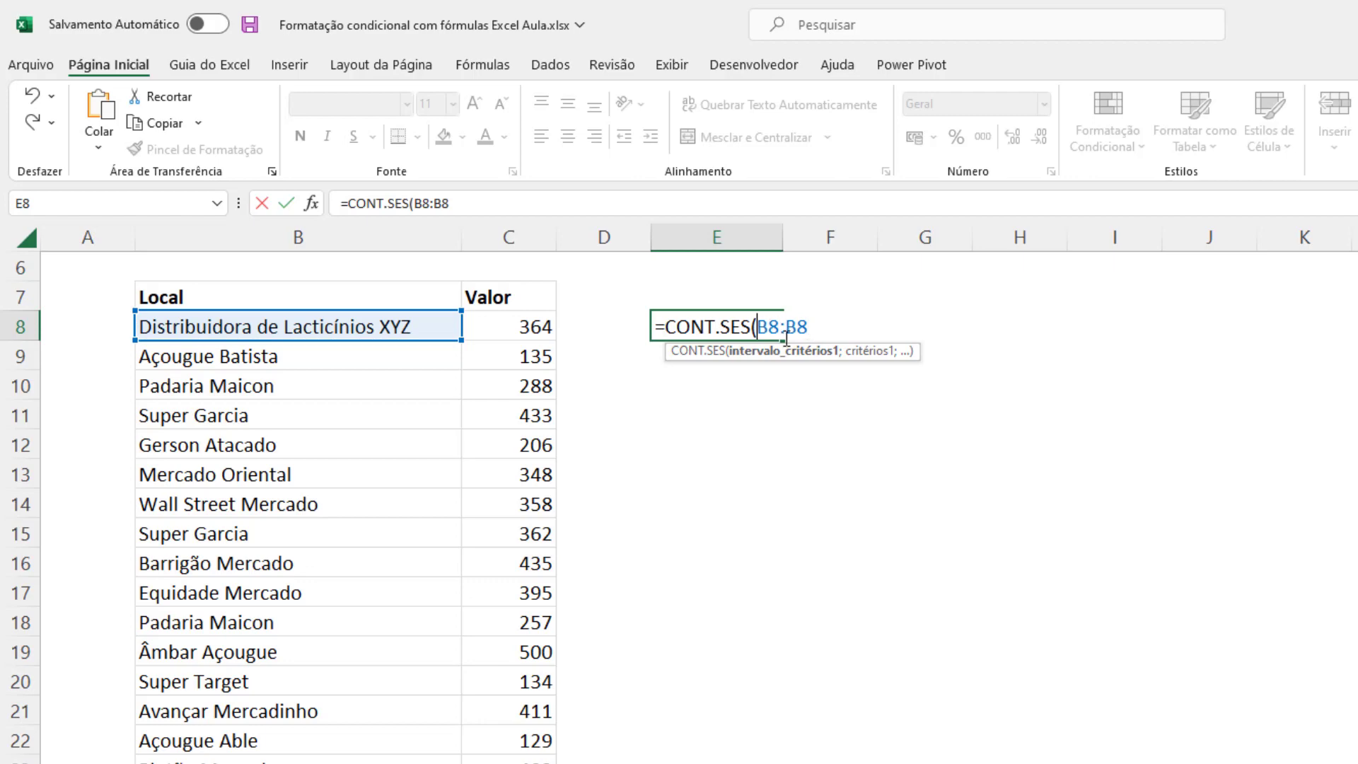
pyautogui.press('F4')
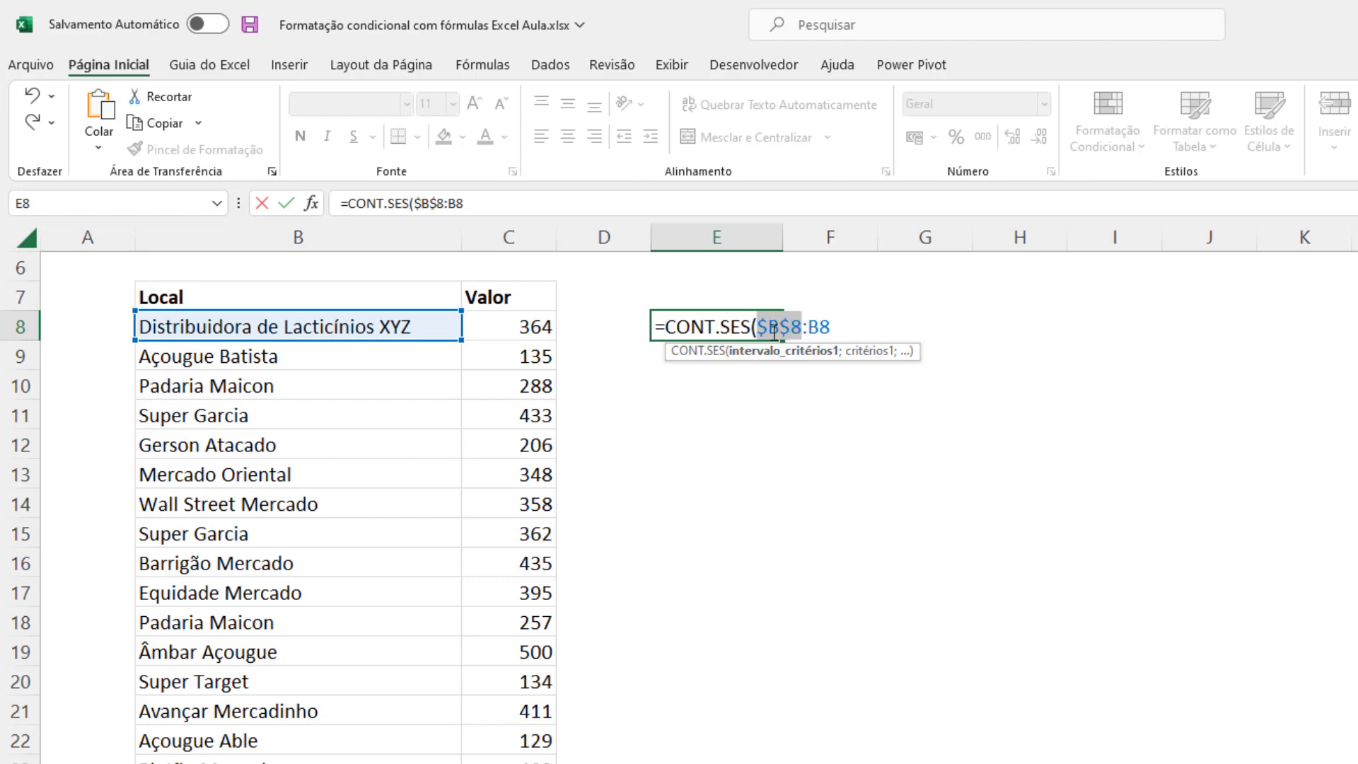
pyautogui.click(833, 327)
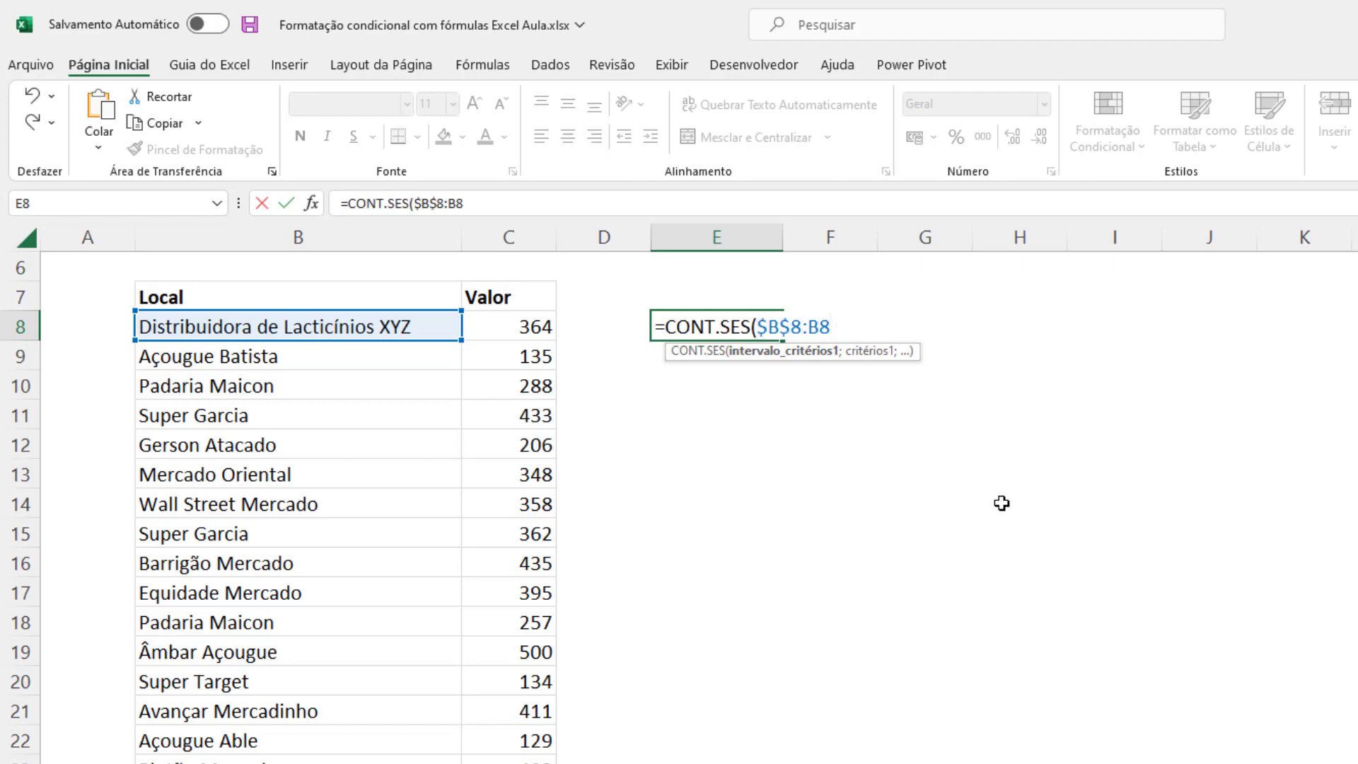
# Complete the E8 formula with $B8 as the criterion, giving =CONT.SES($B$8:B8;$B8).
pyautogui.write(';')
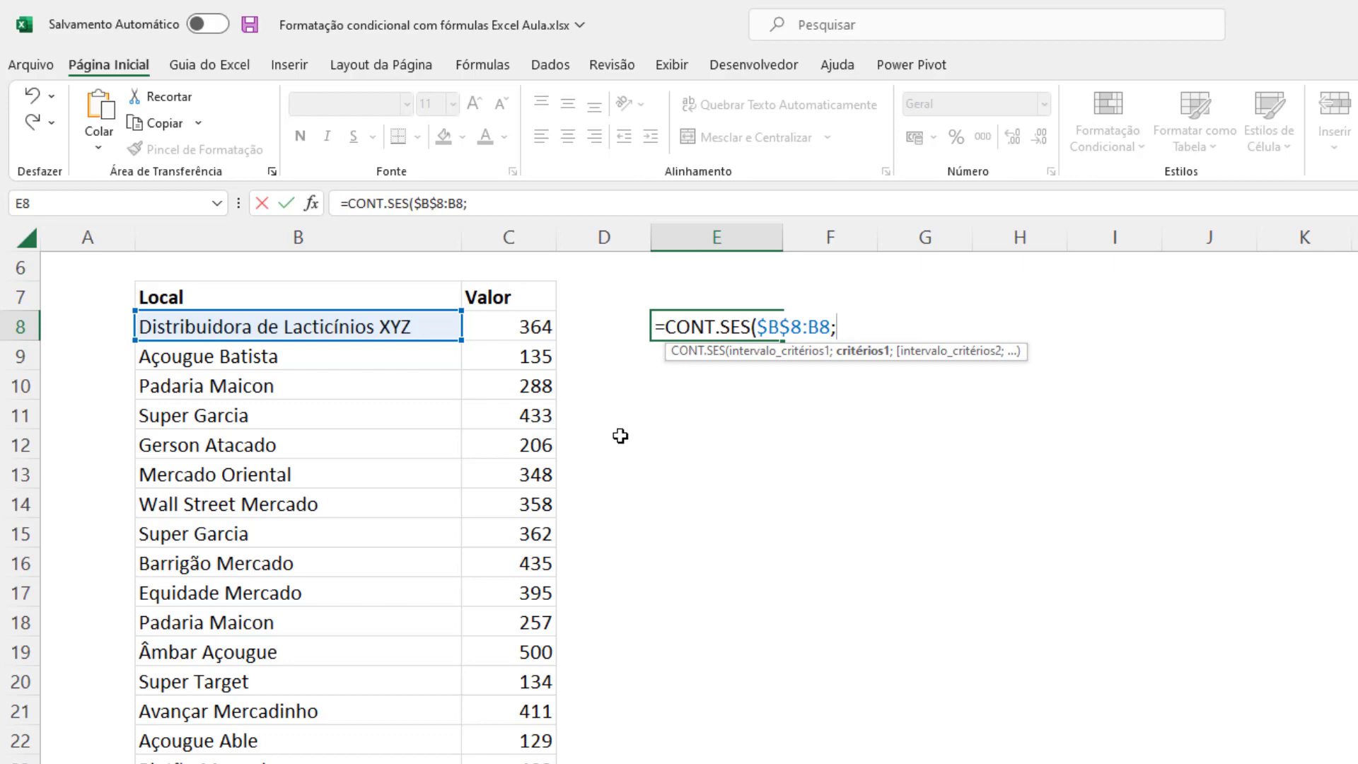
pyautogui.click(272, 326)
pyautogui.press('F4')
pyautogui.press('F4')
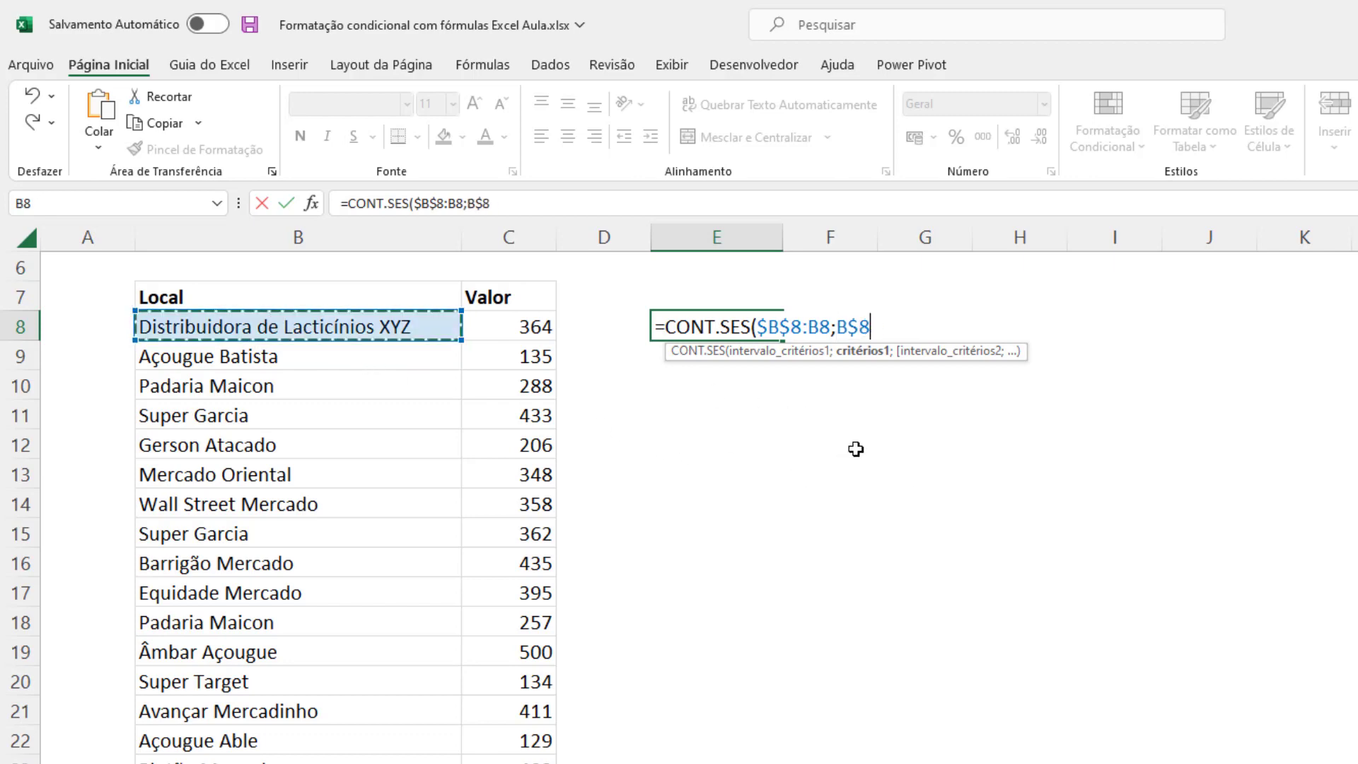
pyautogui.press('F4')
pyautogui.write(')')
pyautogui.hotkey('ctrl', 'Return')
# Copy the CONT.SES formula from E8 down column E alongside the table's rows.
pyautogui.hotkey('ctrl', 'c')
pyautogui.hotkey('shift', 'Down')
pyautogui.hotkey('shift', 'Down')
pyautogui.hotkey('shift', 'Down')
pyautogui.hotkey('shift', 'Down')
pyautogui.hotkey('shift', 'Down')
pyautogui.hotkey('shift', 'Down')
pyautogui.hotkey('shift', 'Down')
pyautogui.hotkey('shift', 'Down')
pyautogui.hotkey('shift', 'Down')
pyautogui.hotkey('shift', 'Down')
pyautogui.hotkey('shift', 'Down')
pyautogui.hotkey('shift', 'Down')
pyautogui.hotkey('shift', 'Down')
pyautogui.hotkey('shift', 'Down')
pyautogui.hotkey('shift', 'Down')
pyautogui.hotkey('shift', 'Down')
pyautogui.hotkey('shift', 'Down')
pyautogui.hotkey('shift', 'Down')
pyautogui.hotkey('ctrl', 'v')
pyautogui.click(719, 473)
pyautogui.press('Escape')
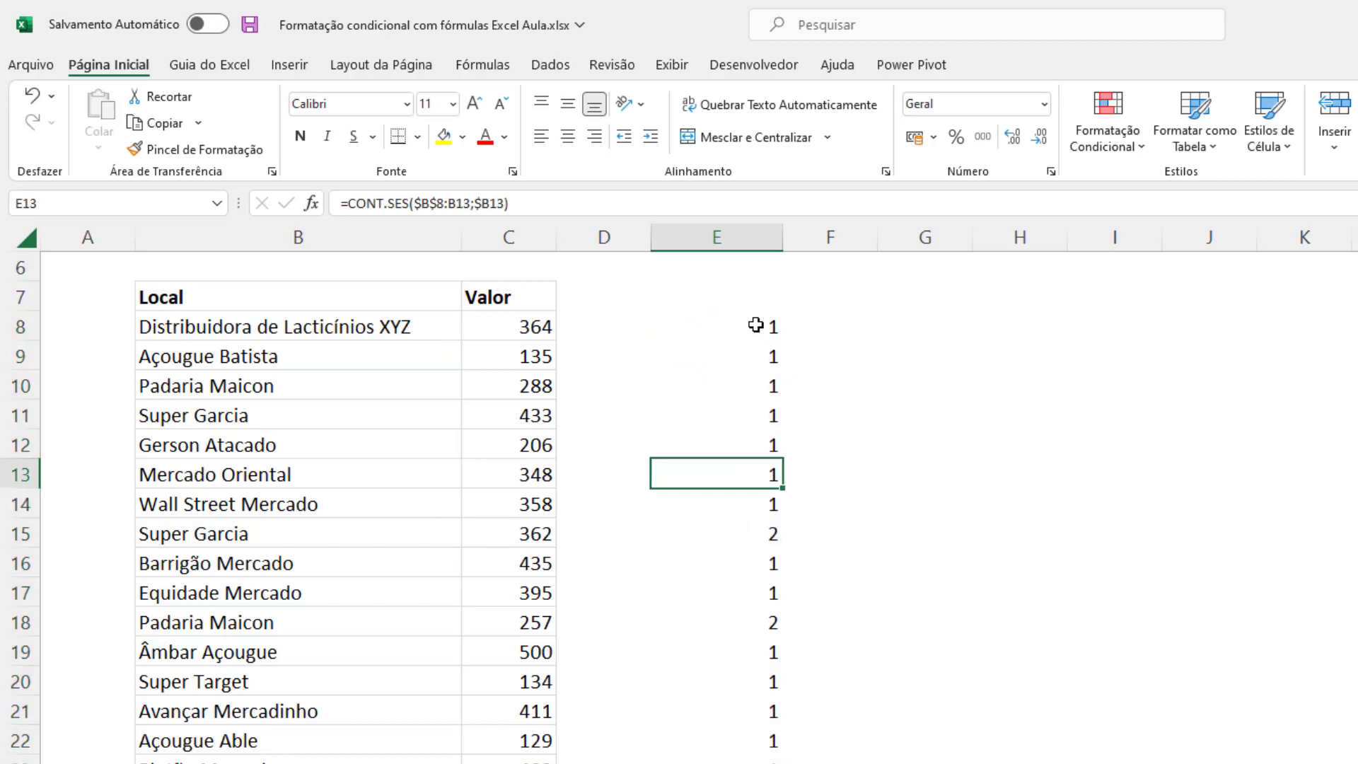
# Examine how the expanding range and criterion shift in the column E formulas, comparing E8, E11 and E15.
pyautogui.doubleClick(756, 324)
pyautogui.click(736, 423)
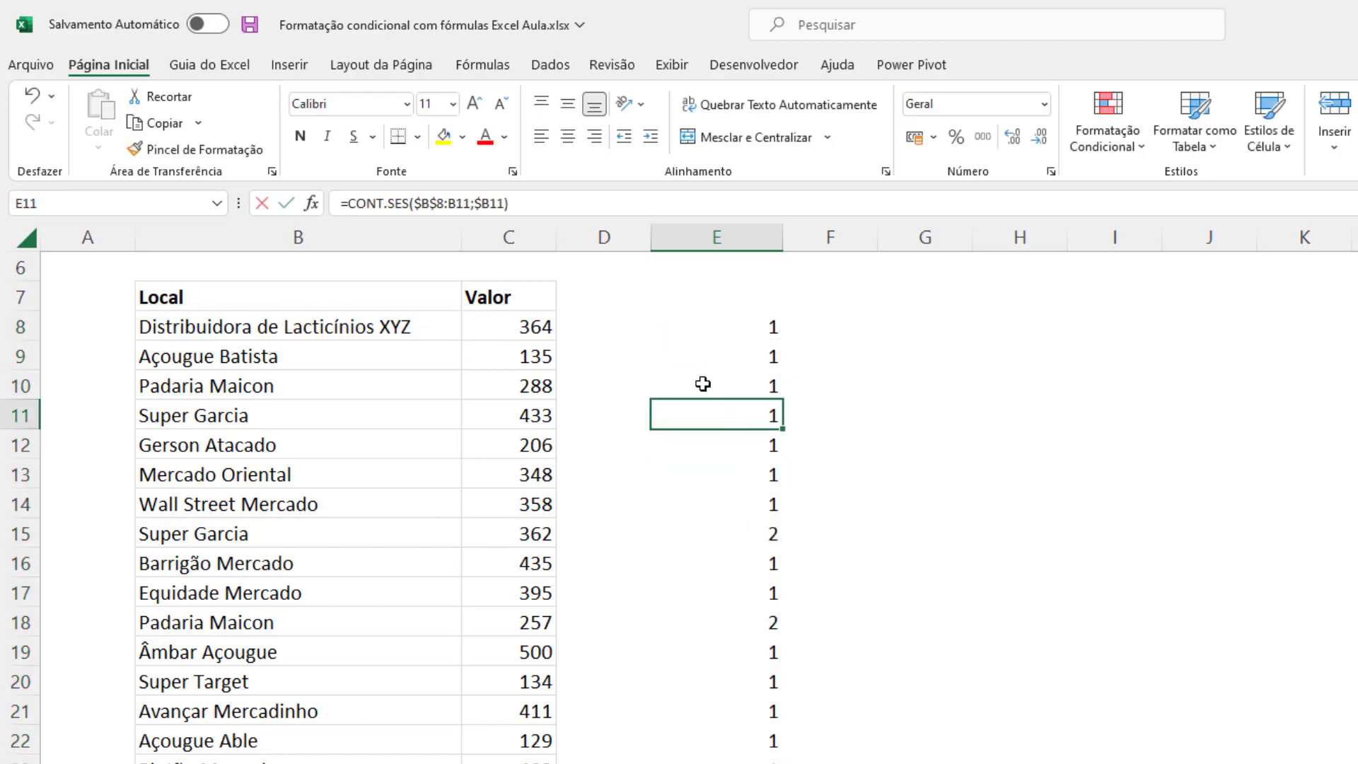
pyautogui.press('F2')
pyautogui.press('Escape')
pyautogui.click(777, 534)
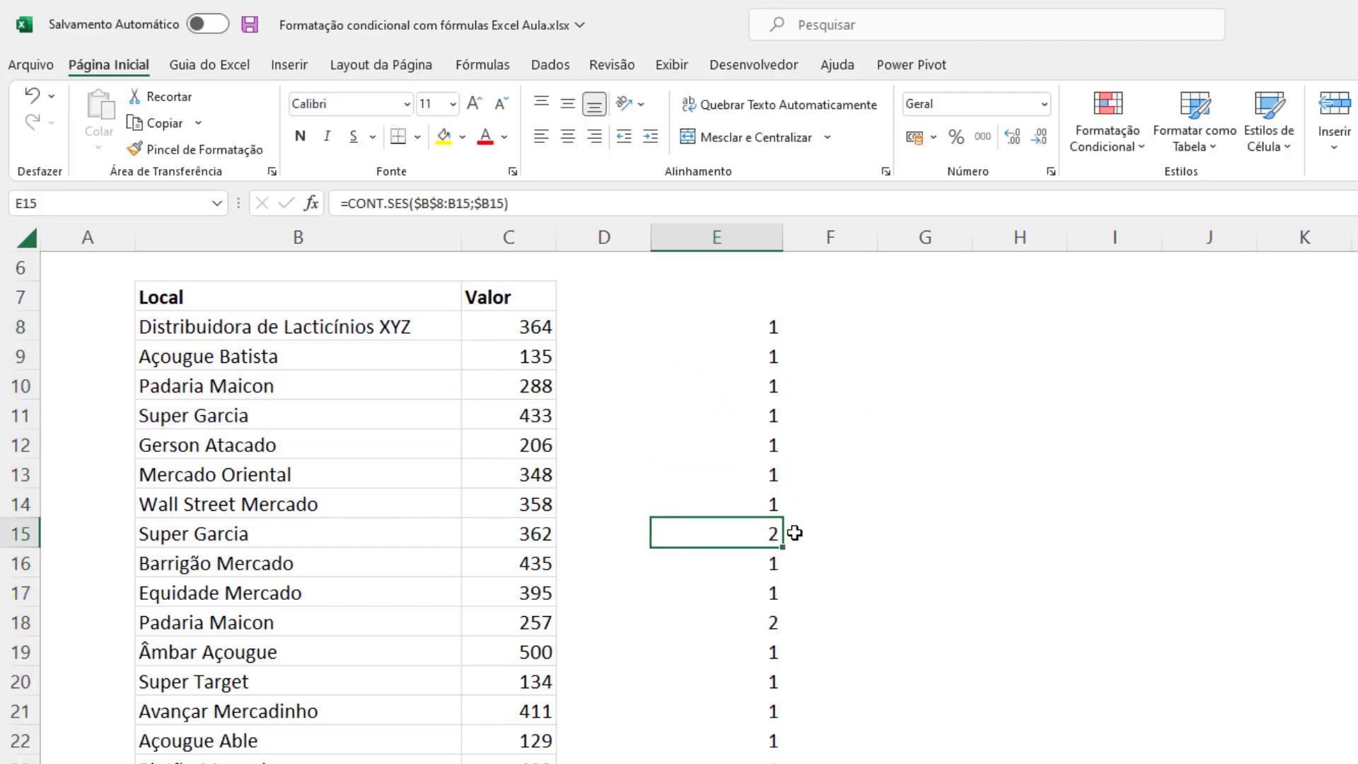
pyautogui.press('F2')
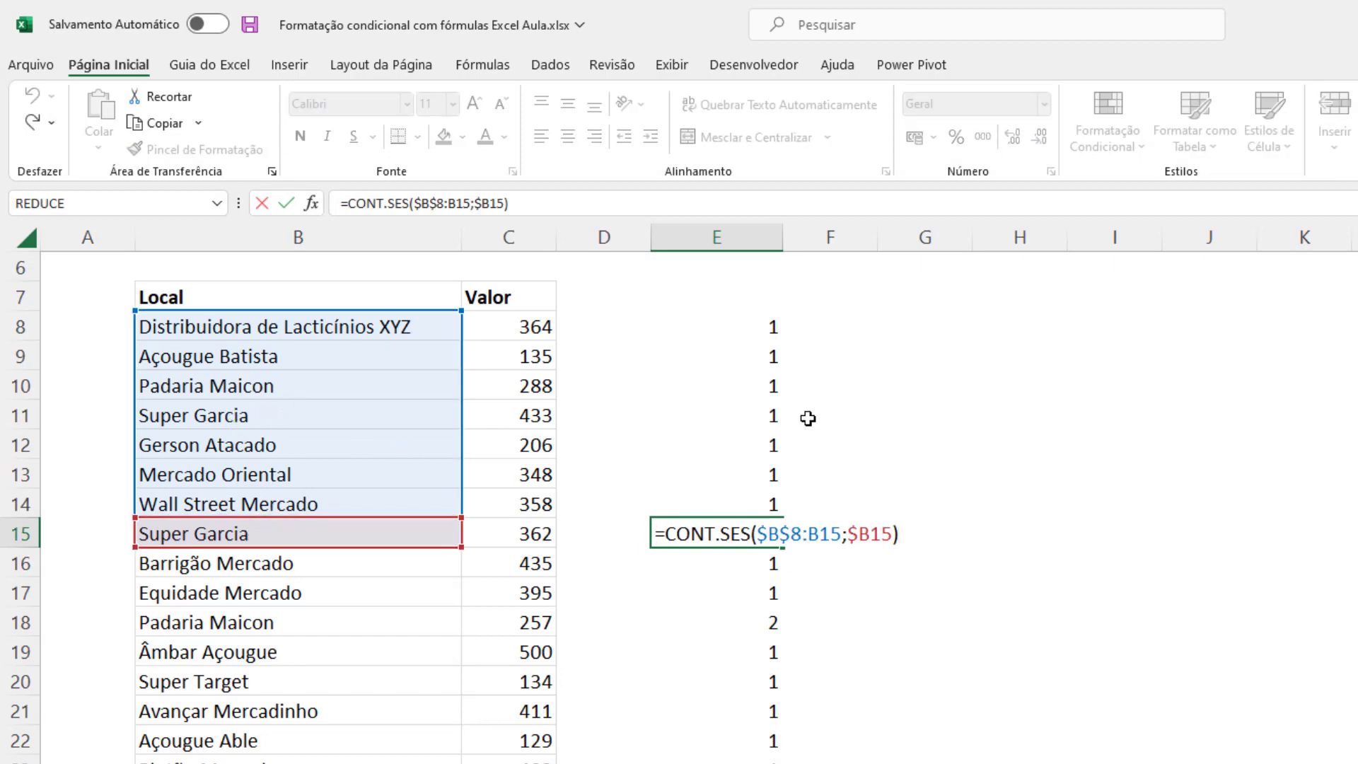
pyautogui.press('Escape')
pyautogui.click(750, 411)
pyautogui.press('F2')
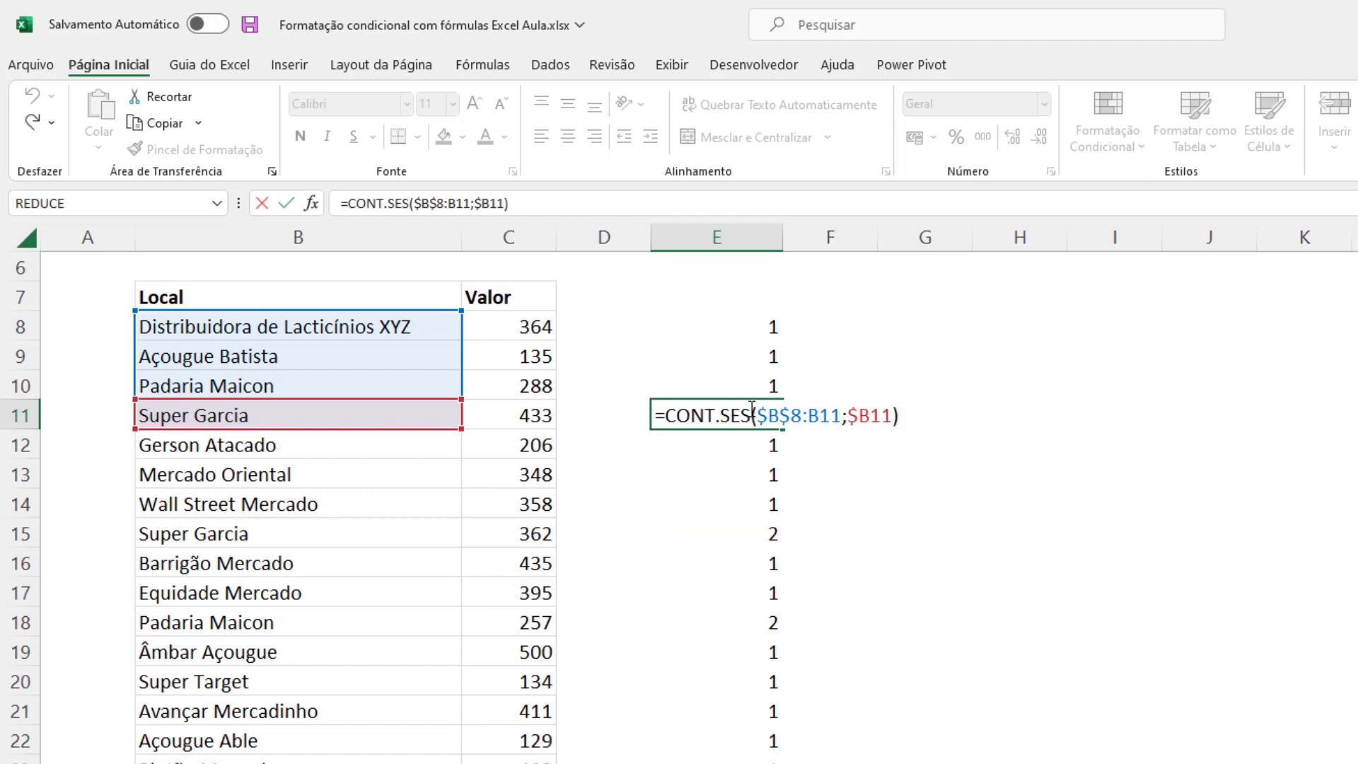
pyautogui.press('Escape')
# Extend the E8 formula to =CONT.SES($B$8:B8;$B8)>1 and fill it down column E.
pyautogui.click(762, 336)
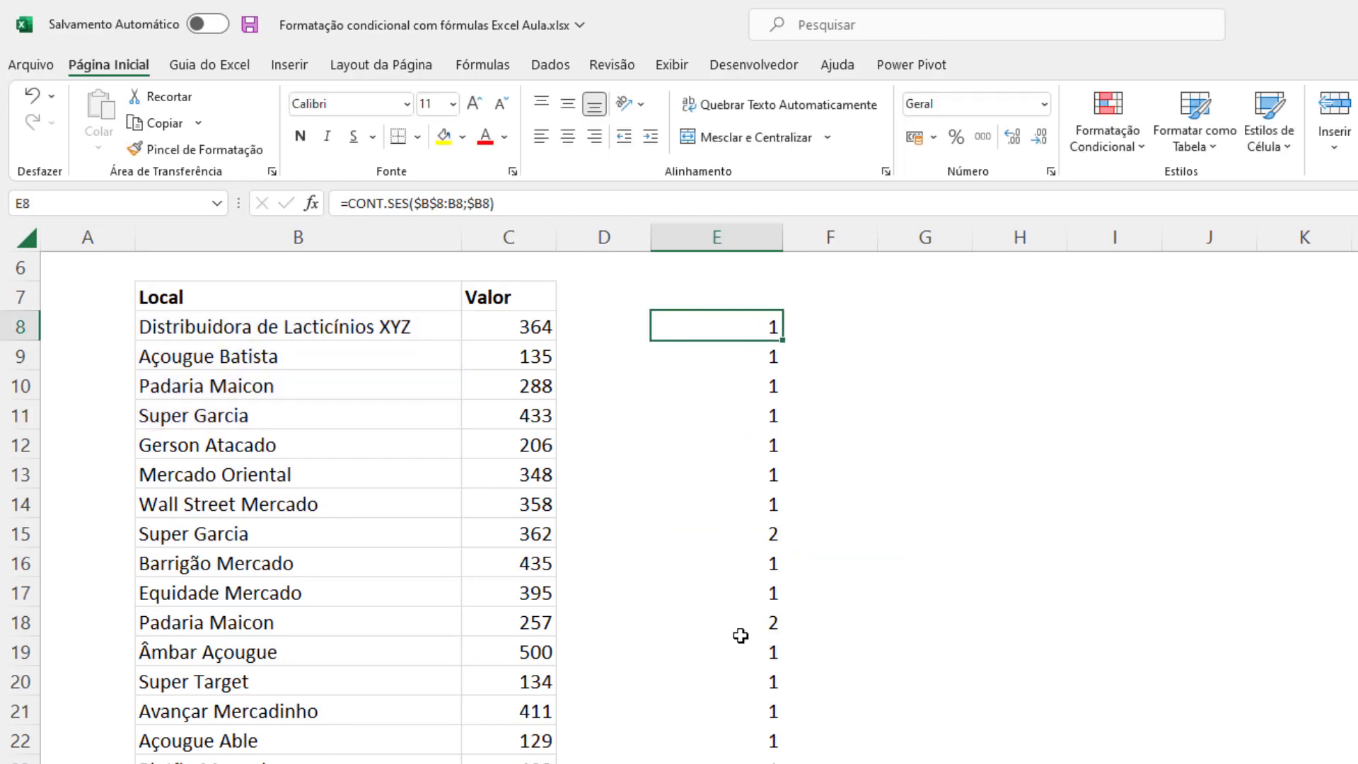
pyautogui.press('F2')
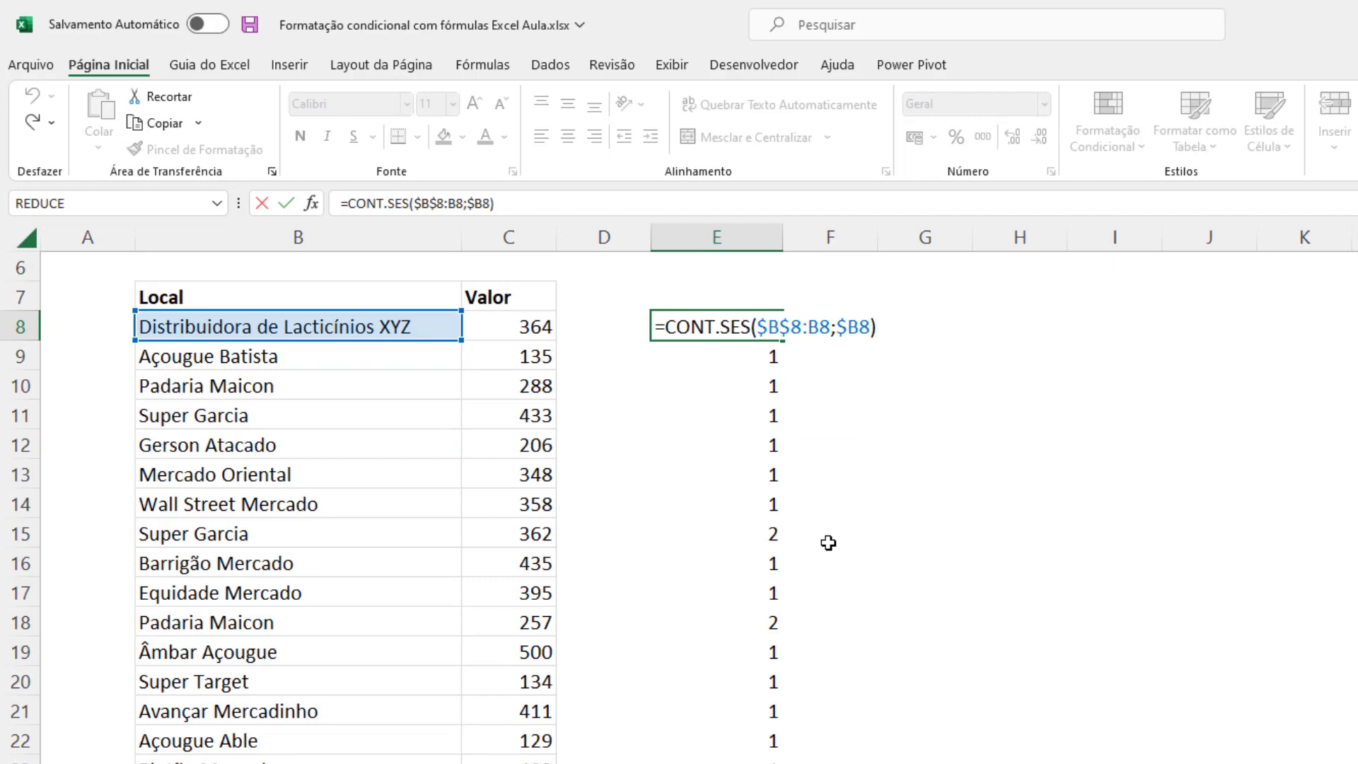
pyautogui.write('>1')
pyautogui.press('Return')
pyautogui.press('Up')
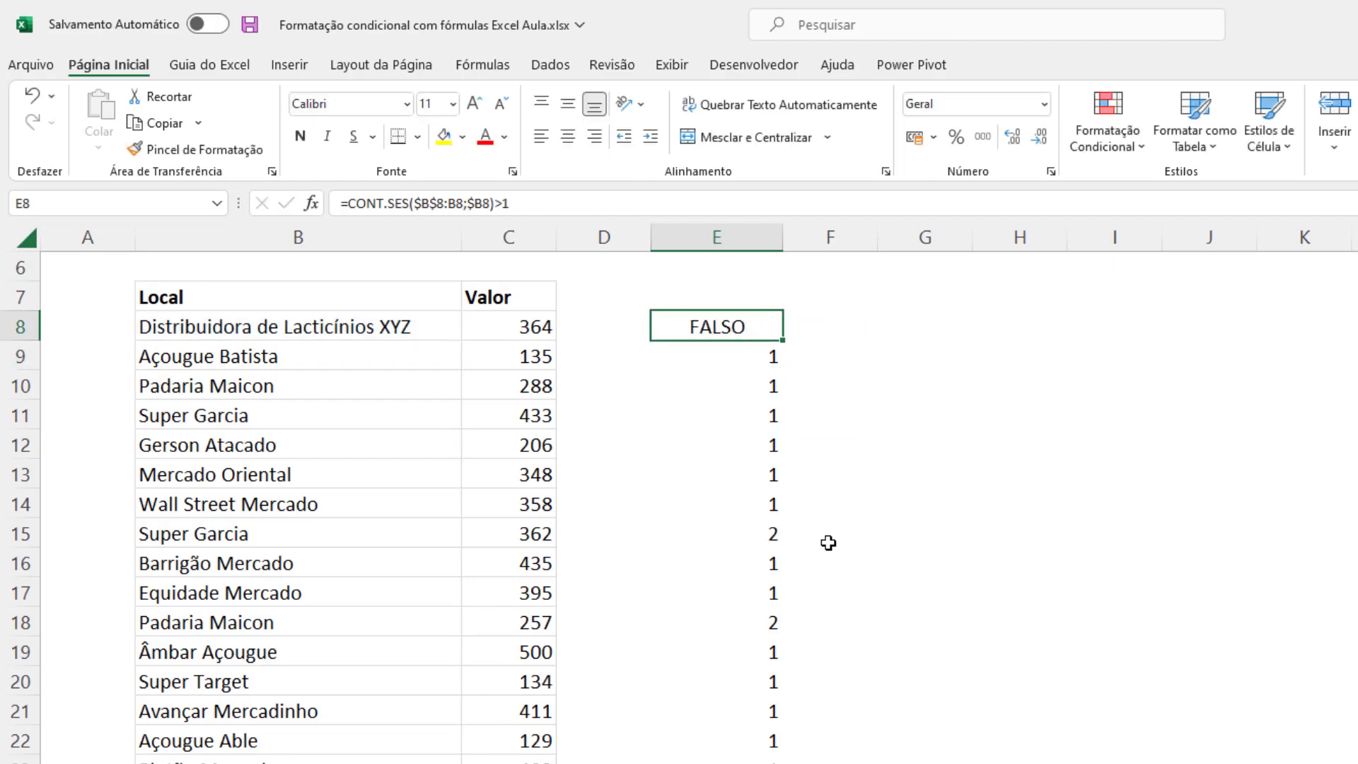
pyautogui.doubleClick(784, 343)
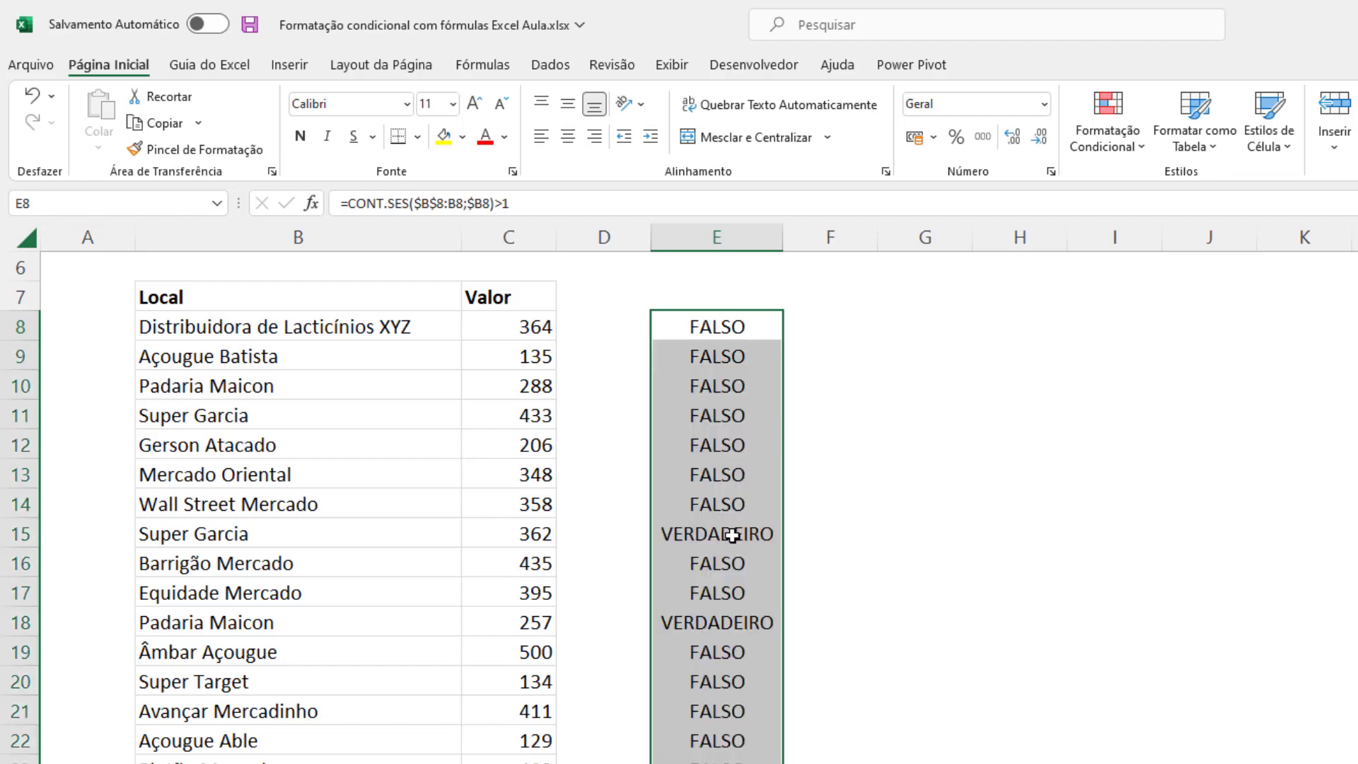
# Copy the text of the formula =CONT.SES($B$8:B8;$B8)>1 from E8.
pyautogui.doubleClick(718, 319)
pyautogui.hotkey('shift', 'Home')
pyautogui.hotkey('ctrl', 'c')
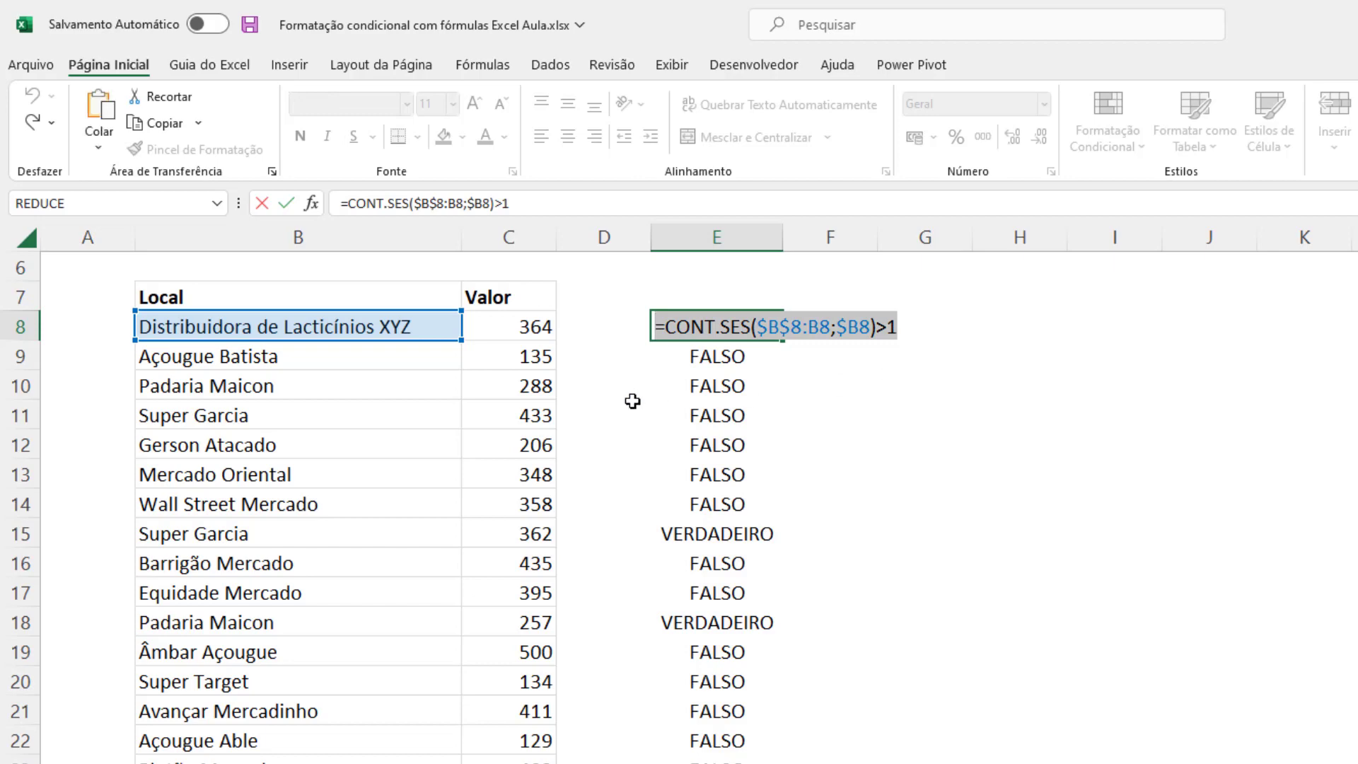
pyautogui.press('Escape')
# Start a formula-based conditional formatting rule for the Local and Valor data rows, using =CONT.SES($B$8:B8;$B8)>1.
pyautogui.moveTo(375, 331); pyautogui.dragTo(538, 761)
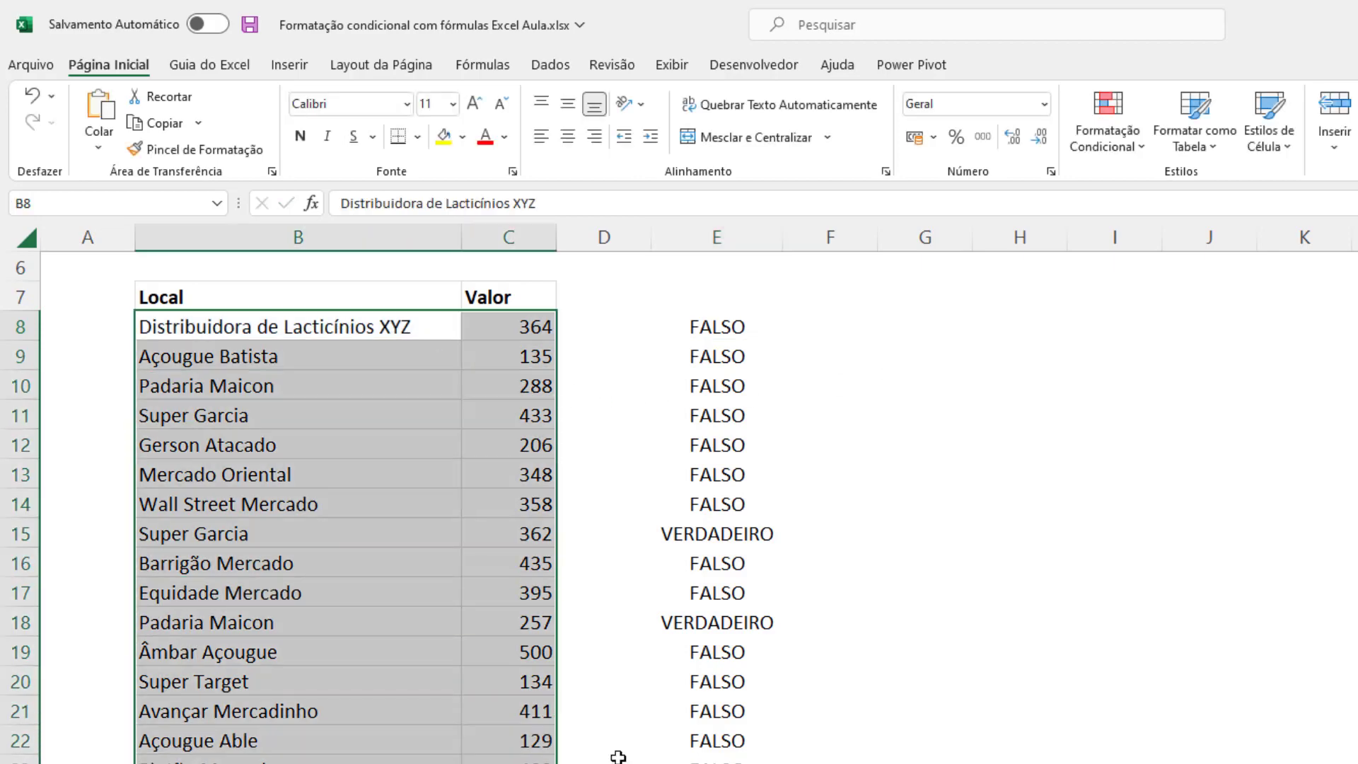
pyautogui.click(1109, 120)
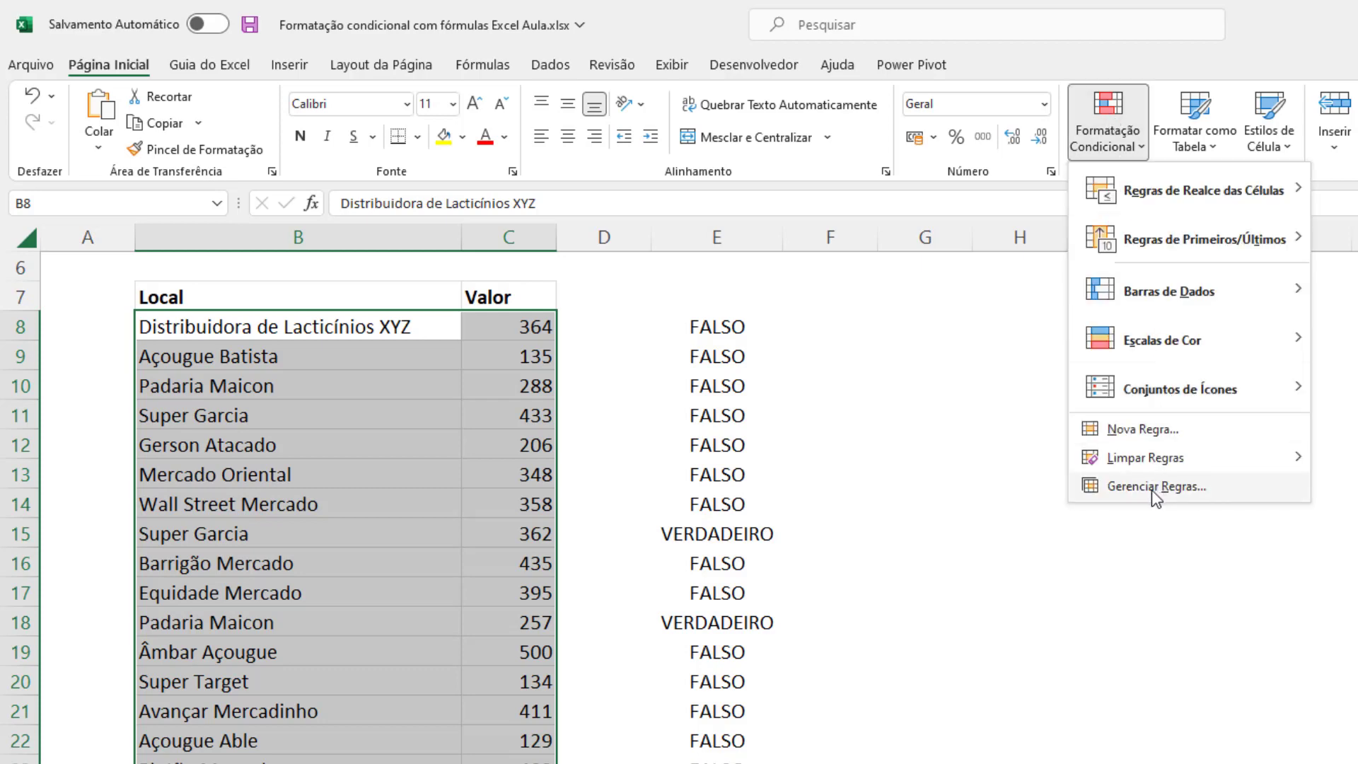
pyautogui.click(1154, 429)
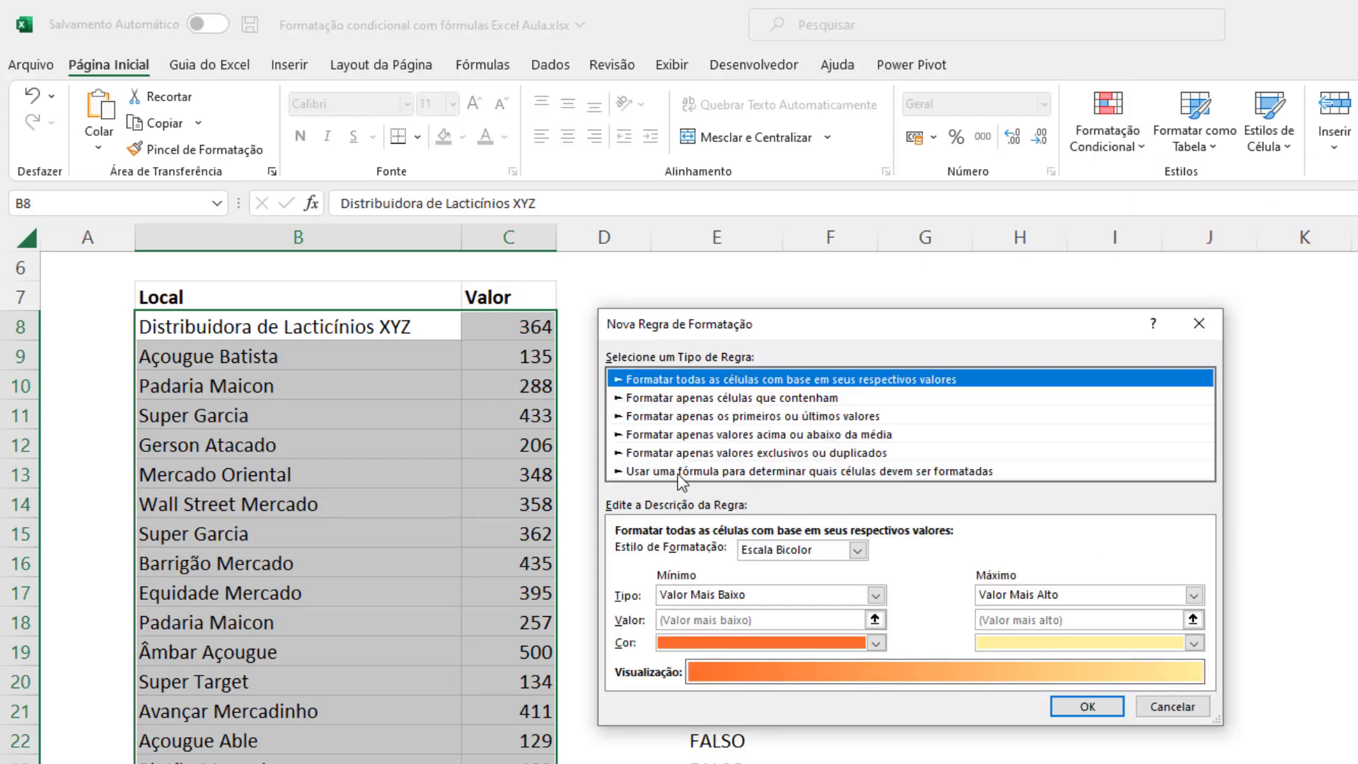
pyautogui.click(676, 471)
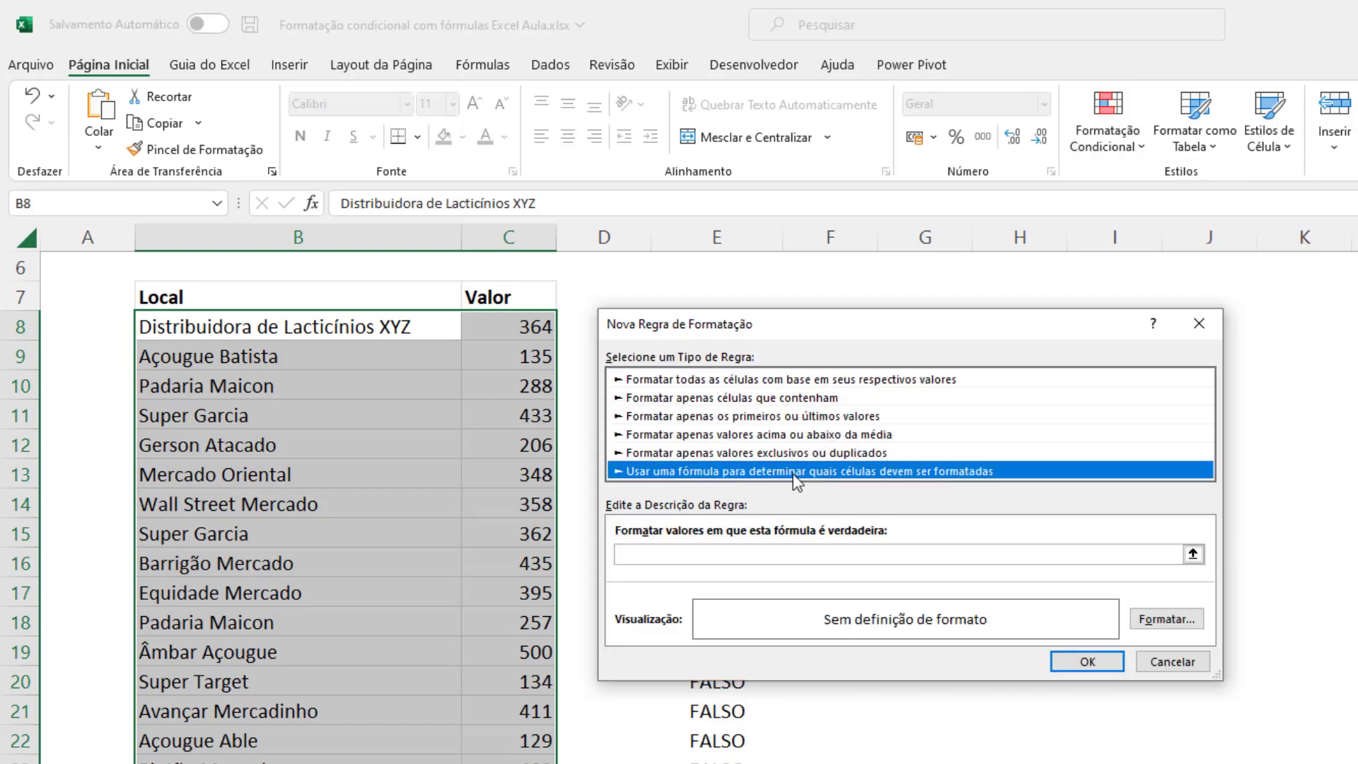
pyautogui.click(682, 555)
pyautogui.hotkey('ctrl', 'v')
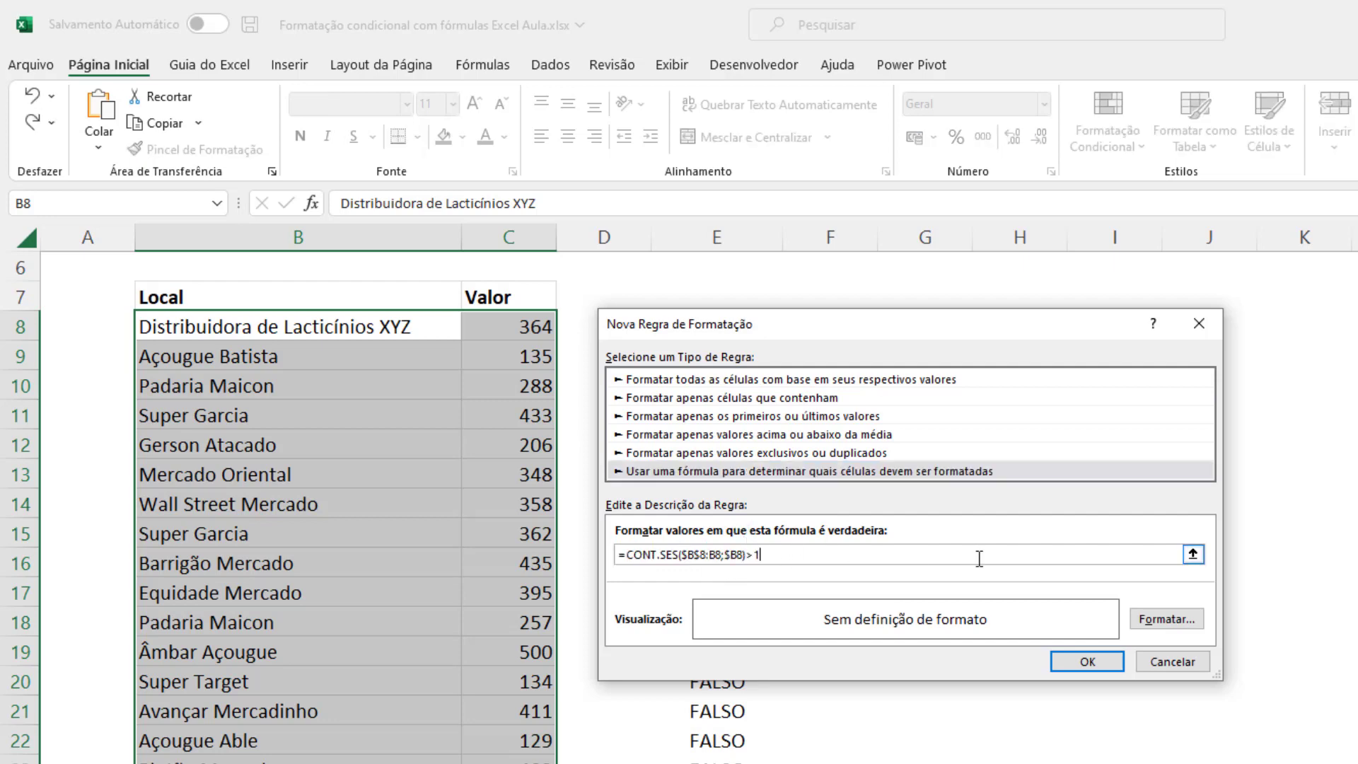
# Give the duplicate rule a light orange background fill and apply it to the table.
pyautogui.click(1168, 622)
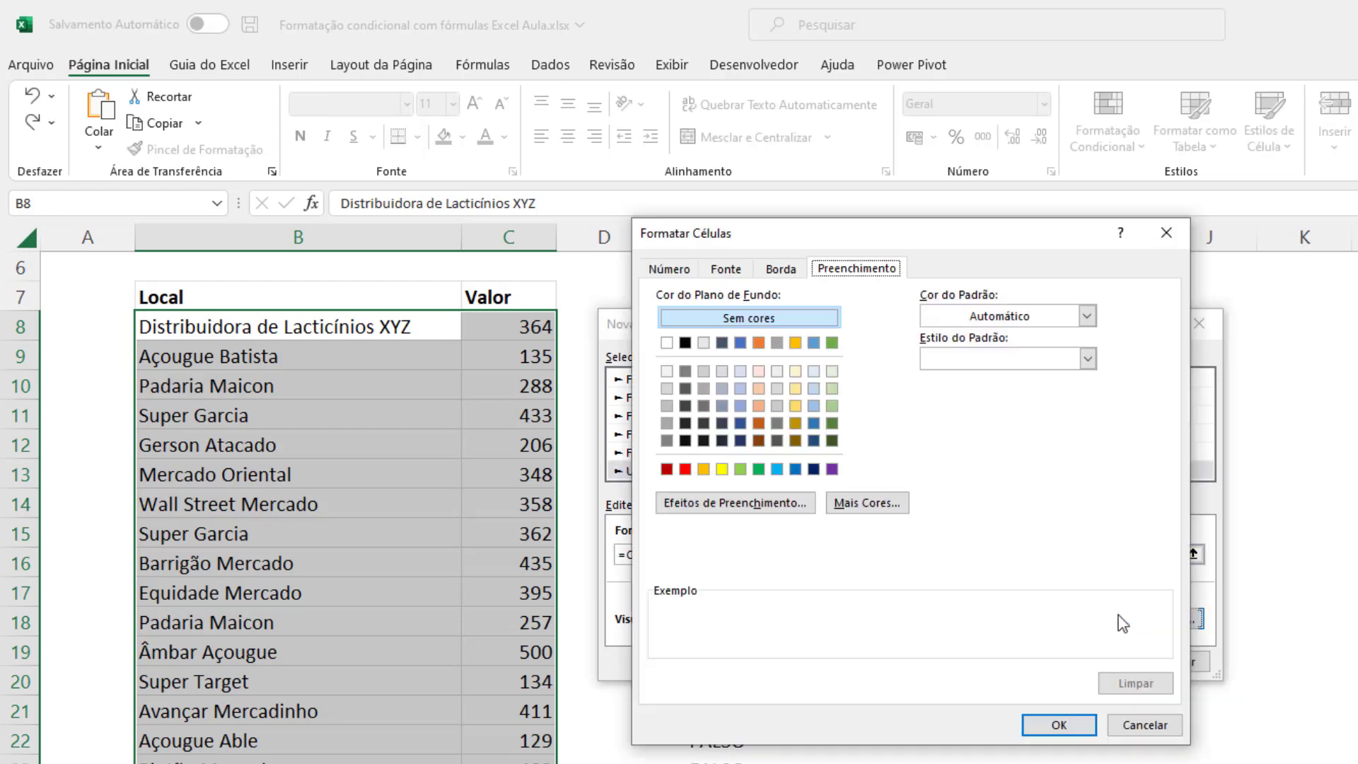
pyautogui.click(758, 371)
pyautogui.click(1056, 725)
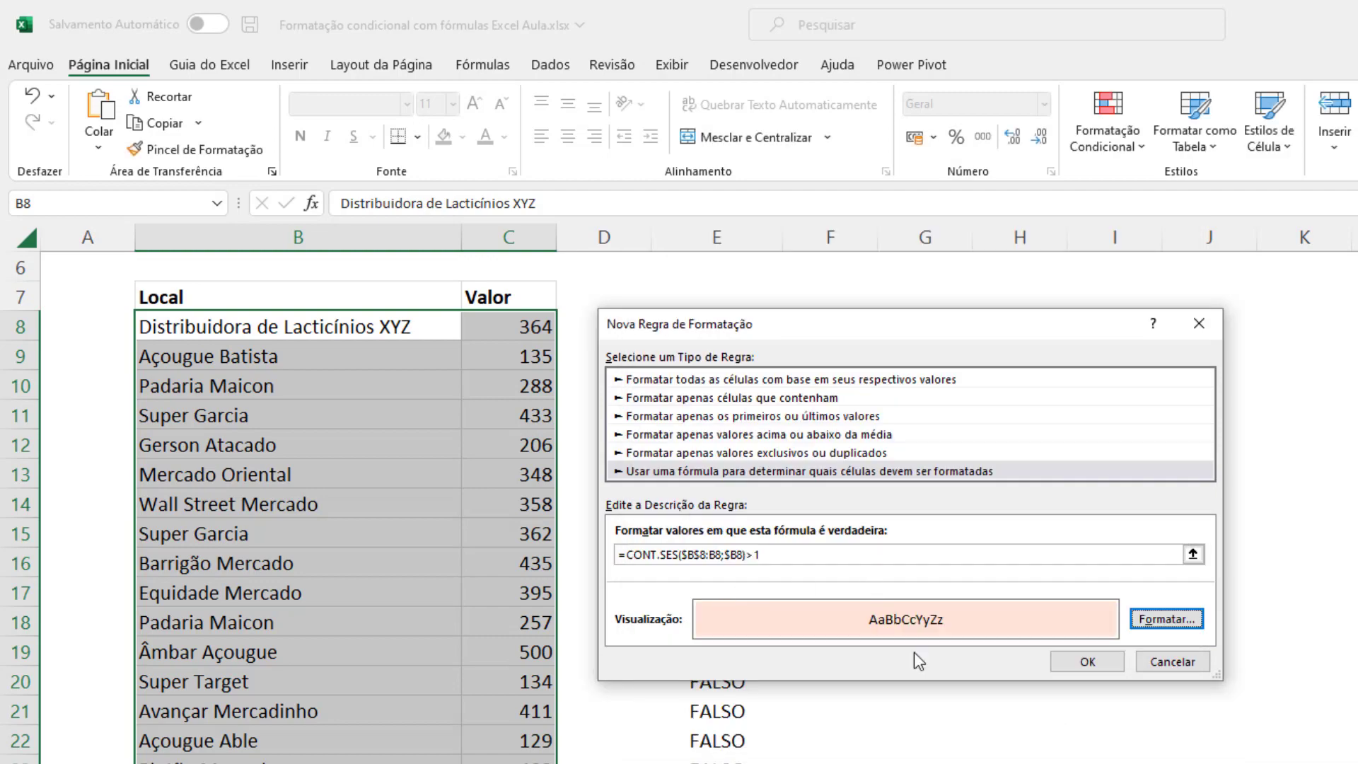
pyautogui.click(1095, 660)
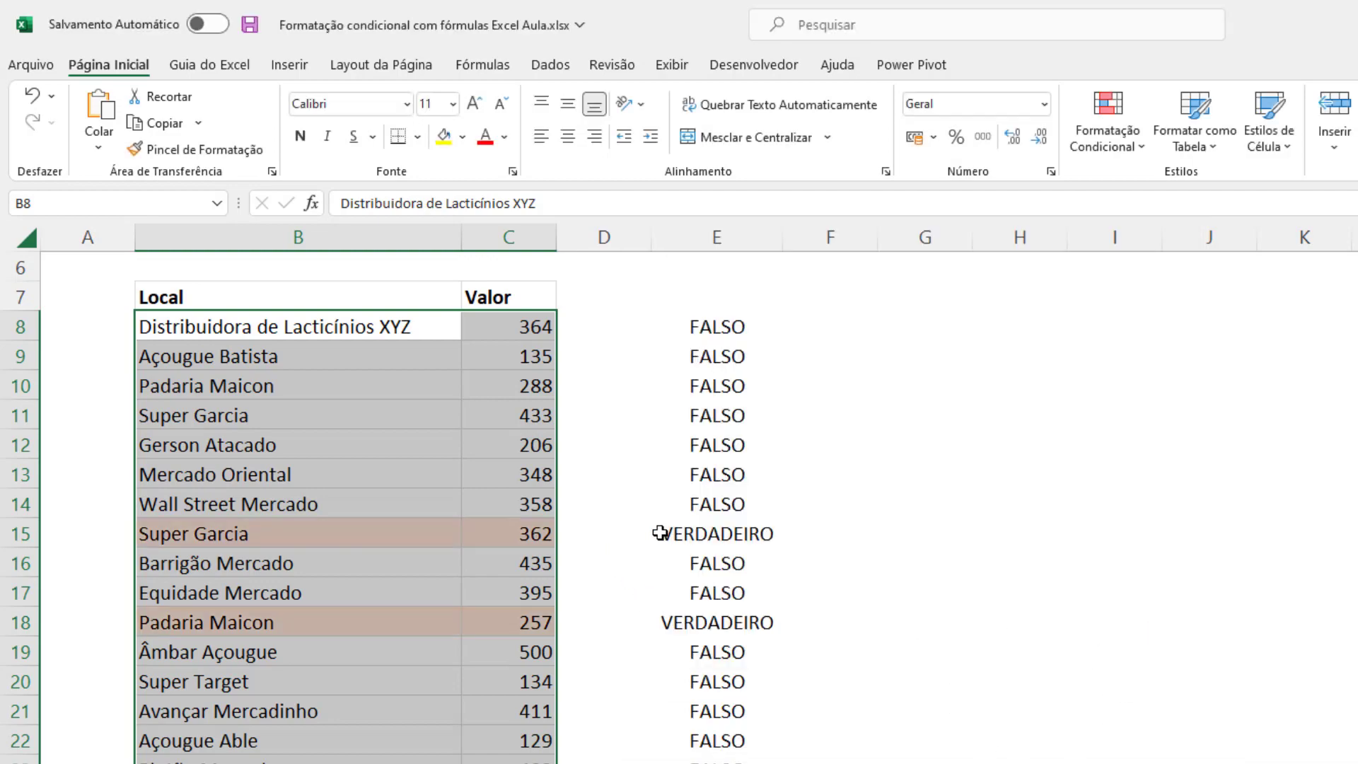
pyautogui.click(696, 532)
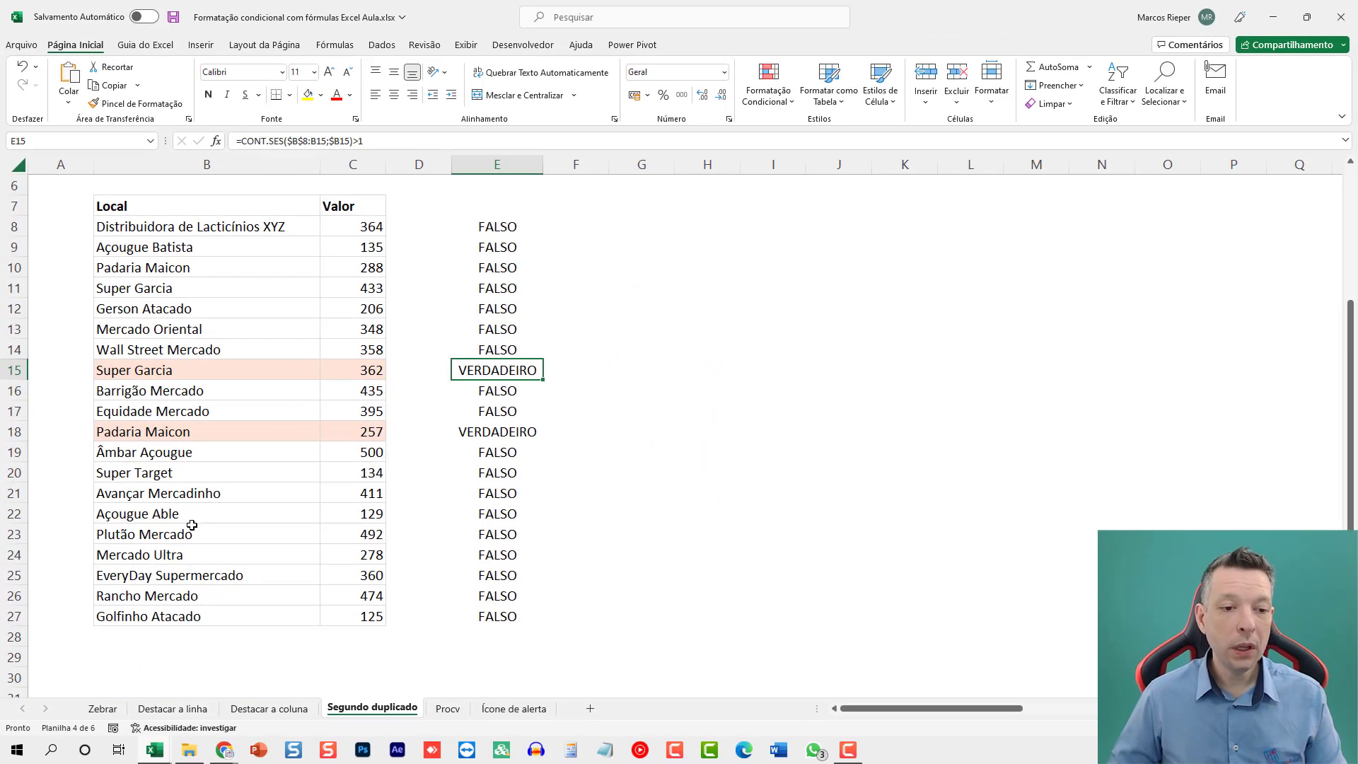
# Replace the Local entry in B23 with SUPER GARCIA to test the duplicate highlighting.
pyautogui.click(275, 739)
pyautogui.write('SUPER ')
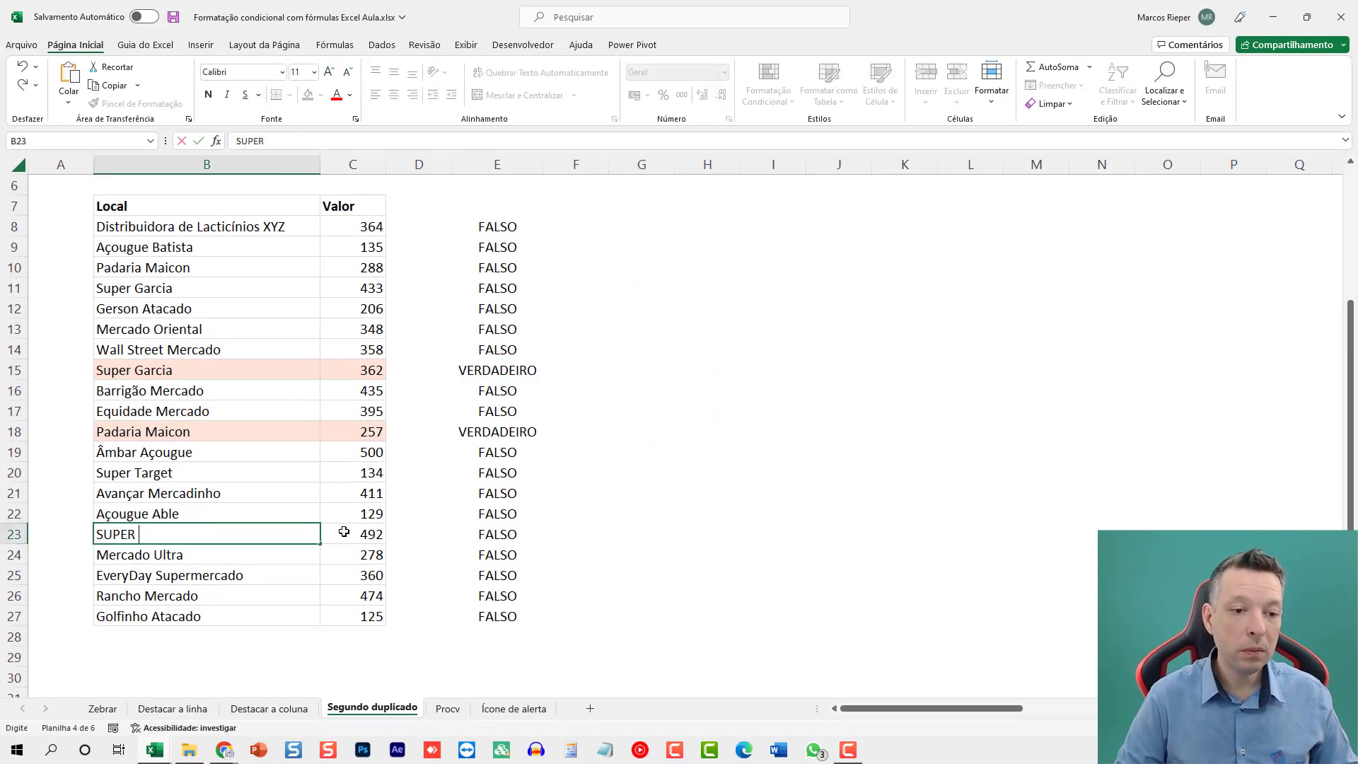
pyautogui.write('CARCIA')
pyautogui.press('Return')
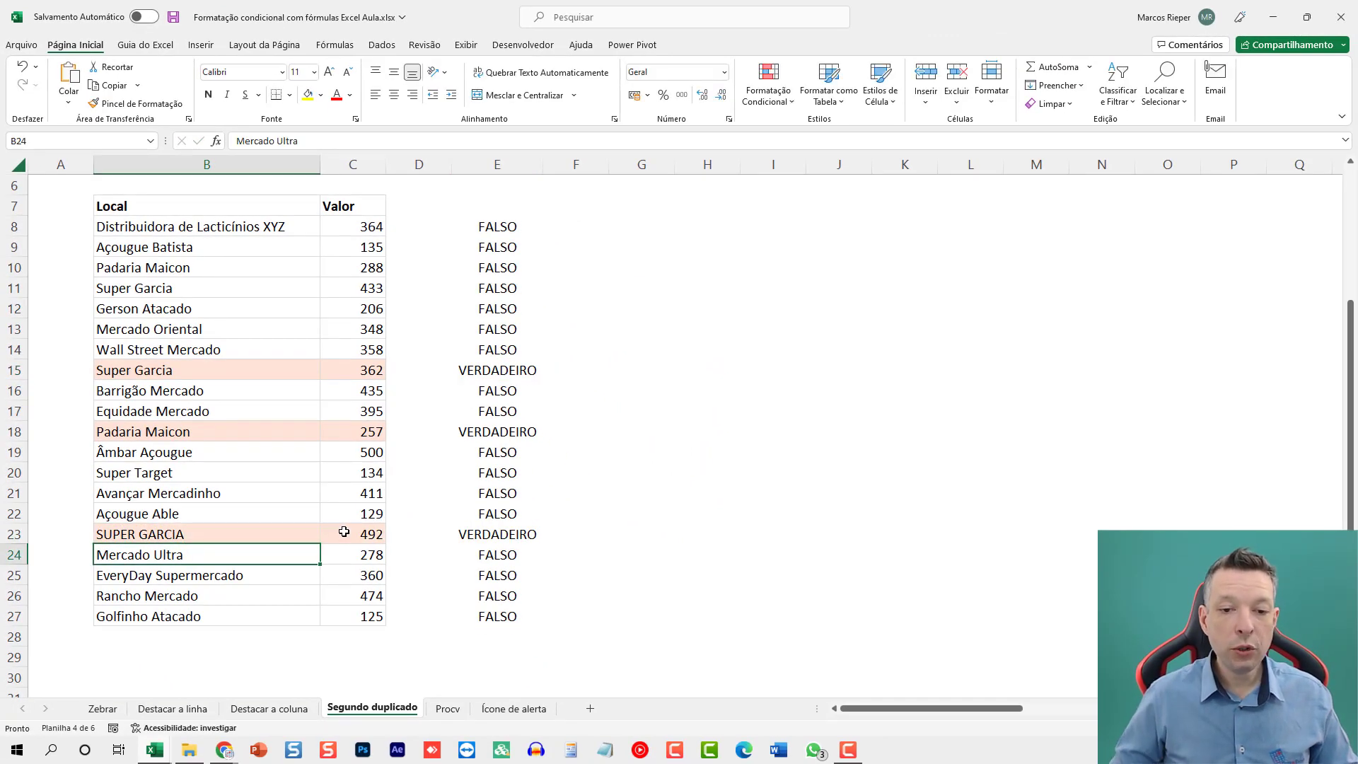
# Clear the helper CONT.SES formulas from E8:E27.
pyautogui.moveTo(510, 226); pyautogui.dragTo(490, 623)
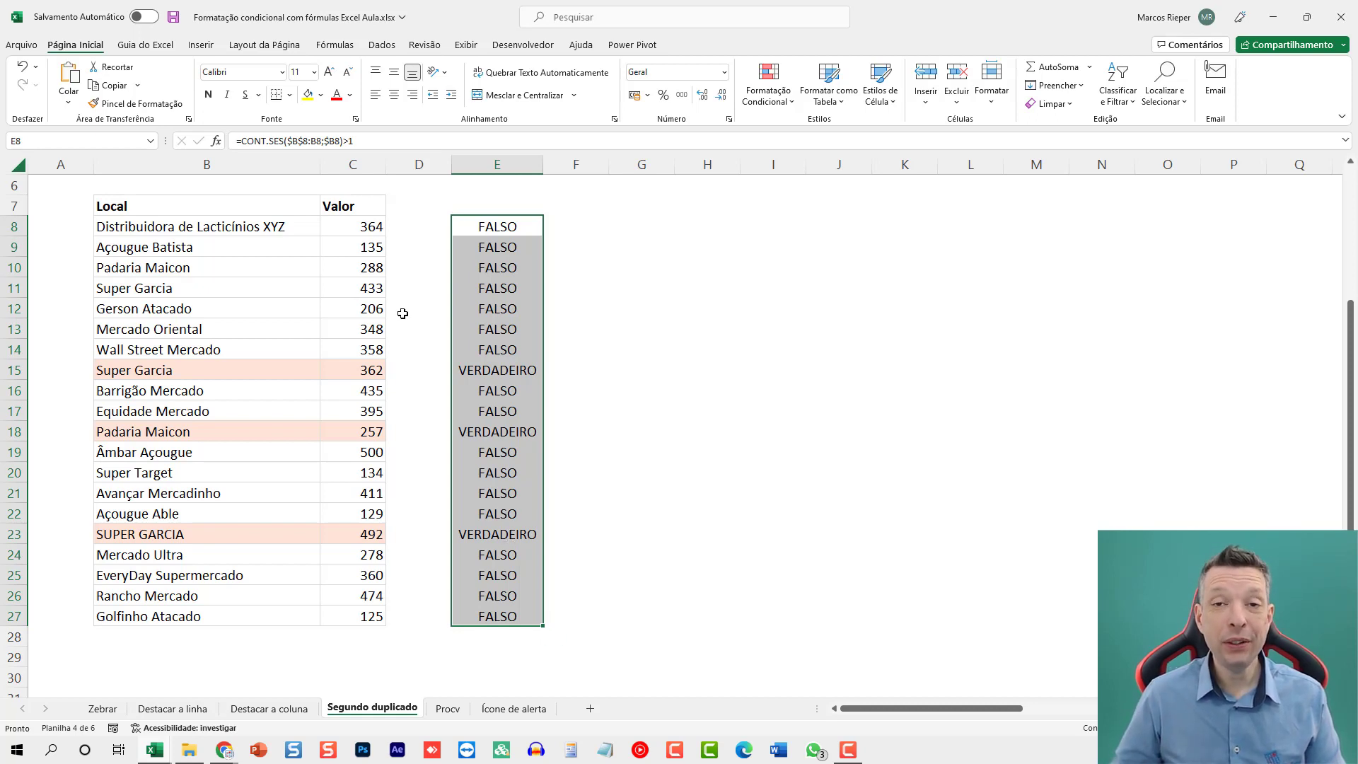
pyautogui.press('Delete')
pyautogui.click(476, 261)
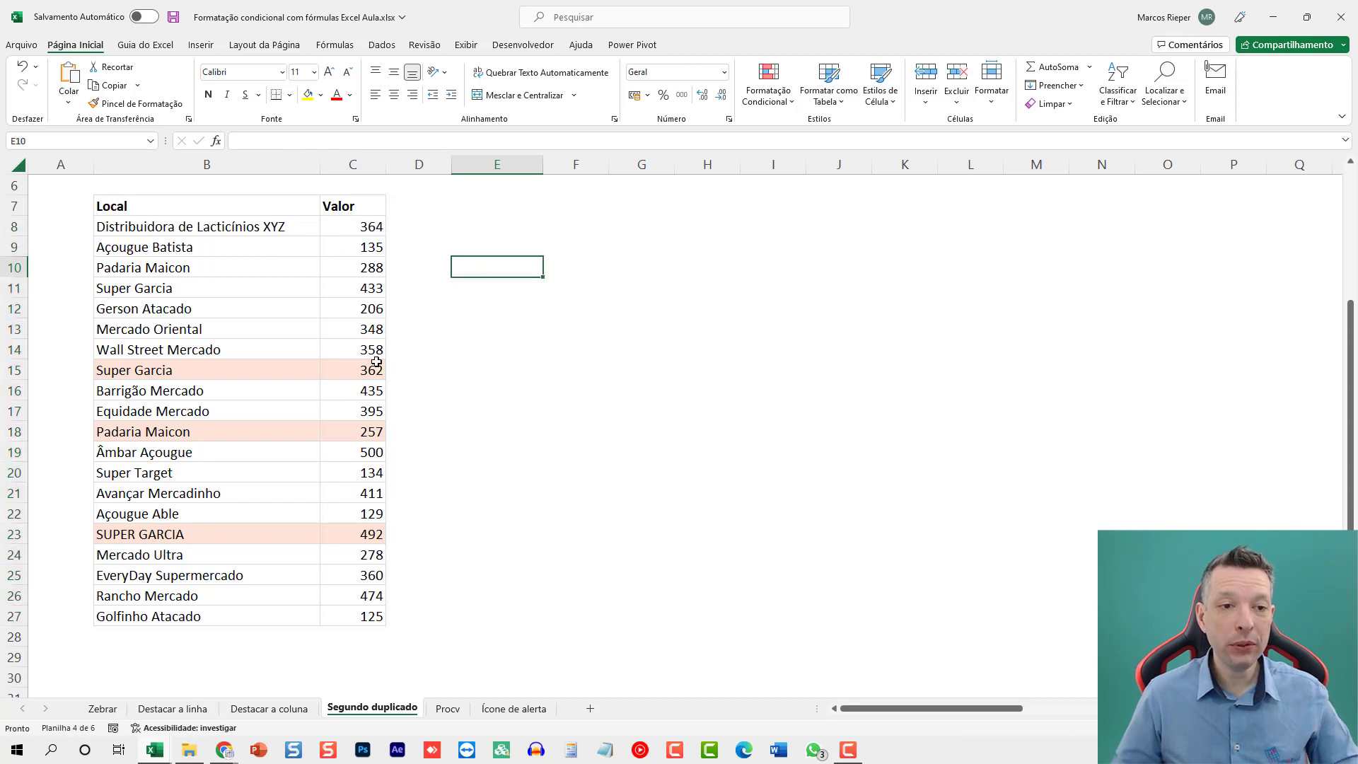
pyautogui.scroll(2, 398, 338)
pyautogui.keyDown('ctrl'); pyautogui.scroll(-3, 397, 338); pyautogui.keyUp('ctrl')
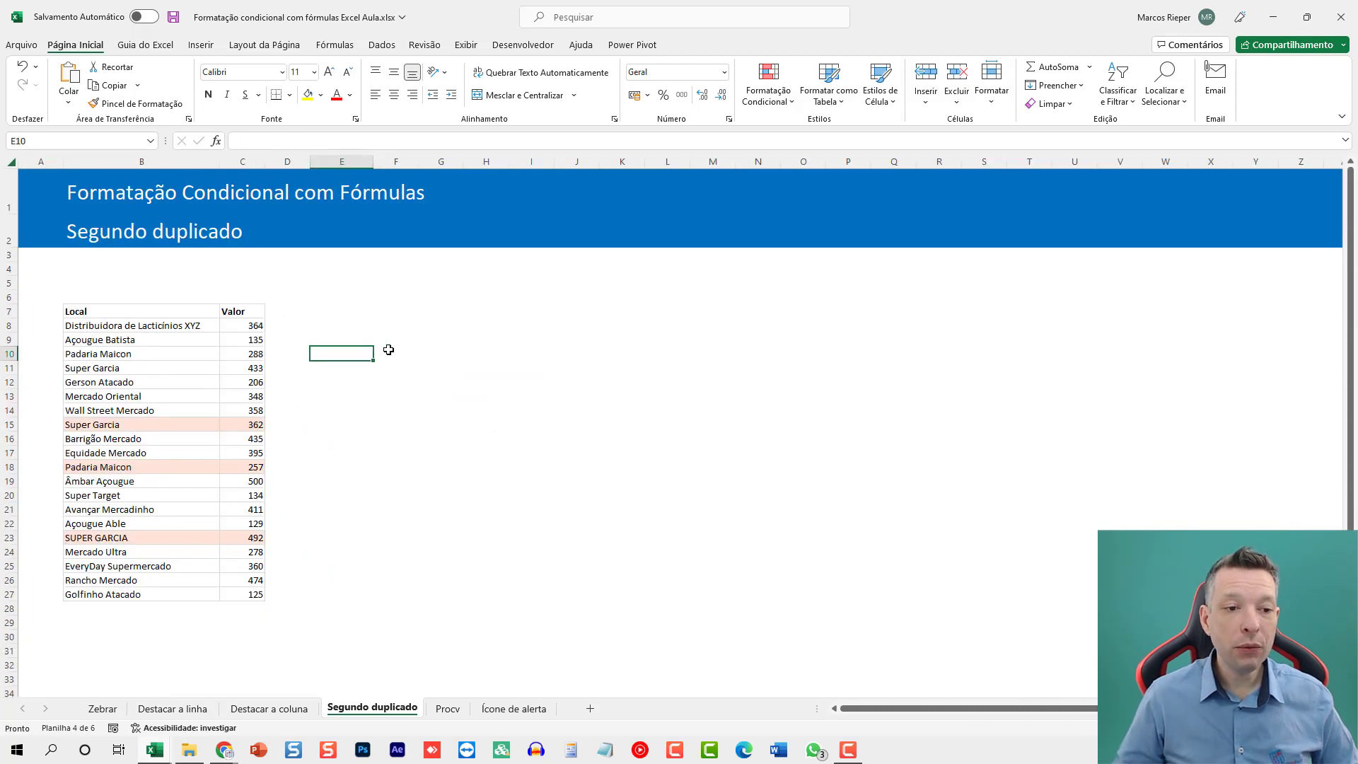
# Open the Procv sheet and examine the commission thresholds and percentages in the J7:K10 lookup table.
pyautogui.click(448, 708)
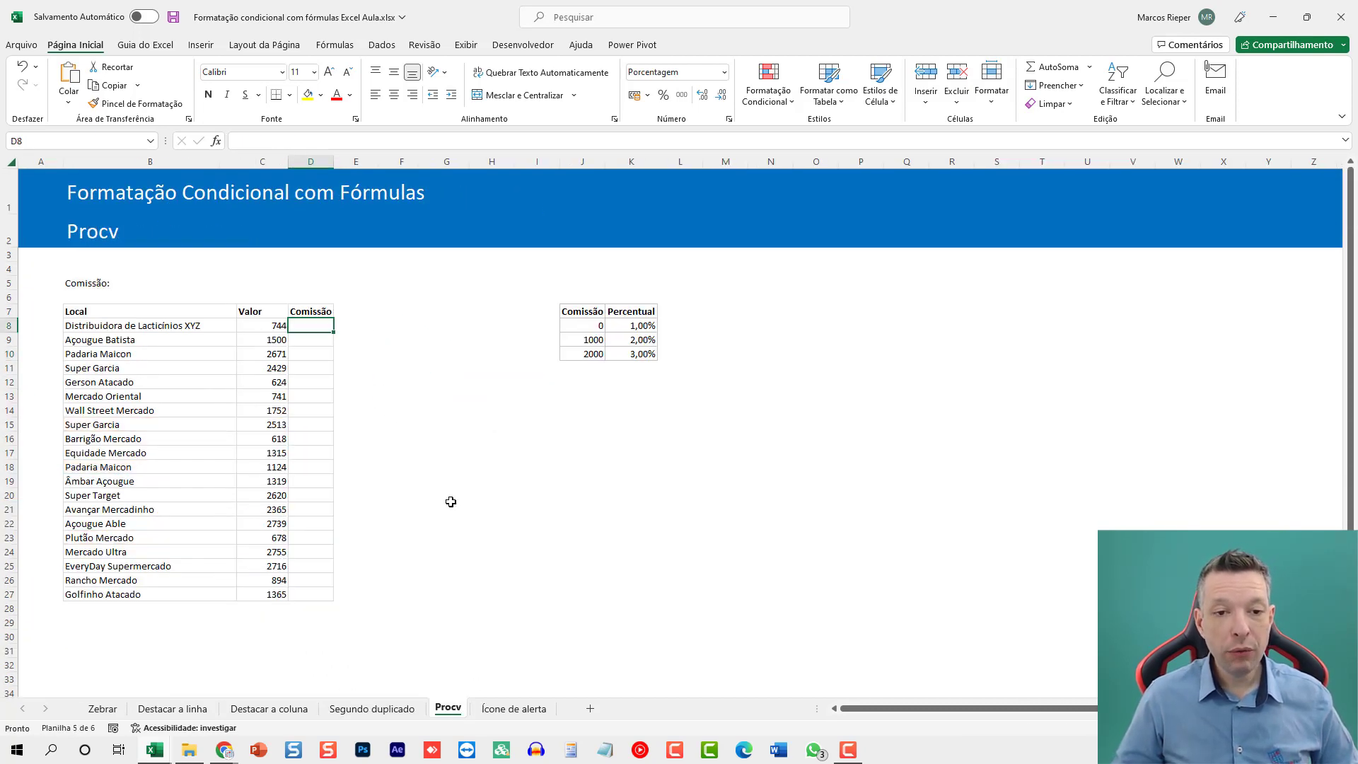
pyautogui.press('Home')
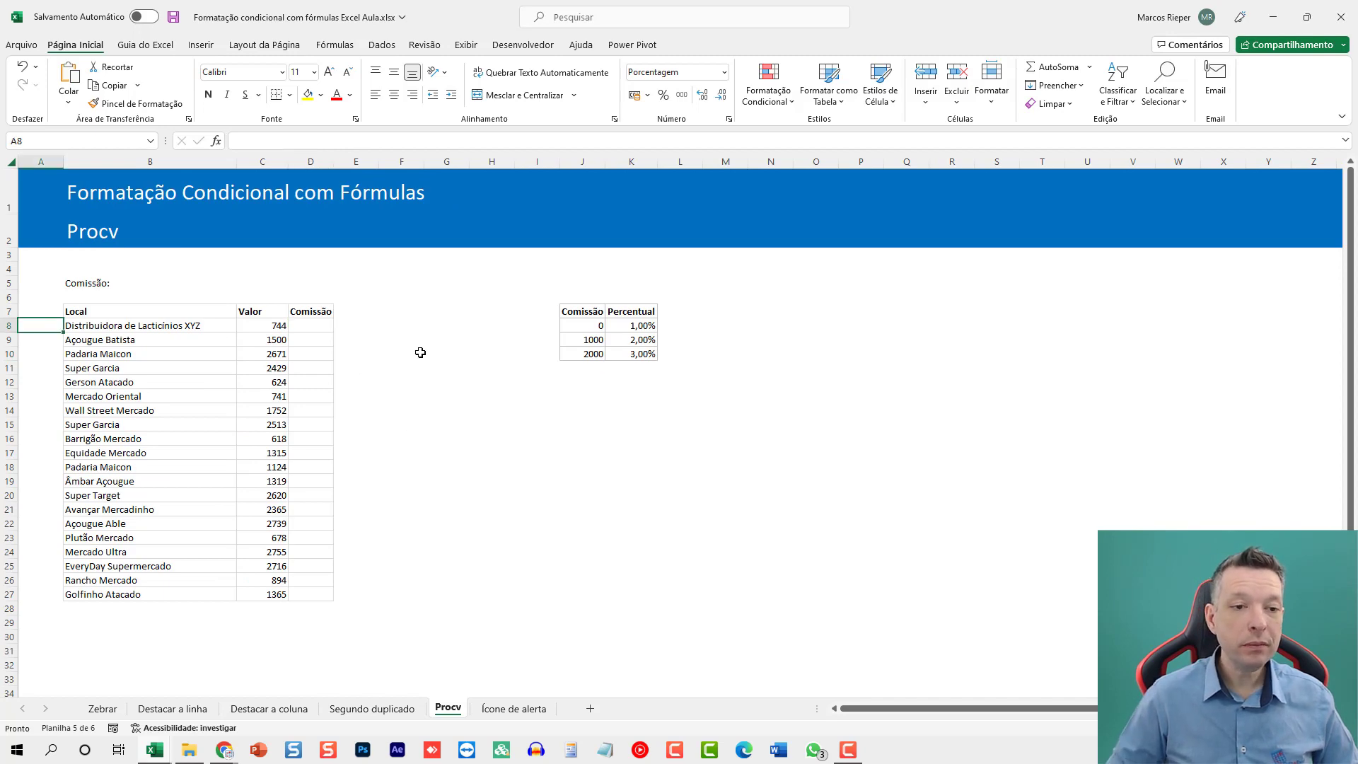
pyautogui.keyDown('ctrl'); pyautogui.scroll(3, 411, 355); pyautogui.keyUp('ctrl')
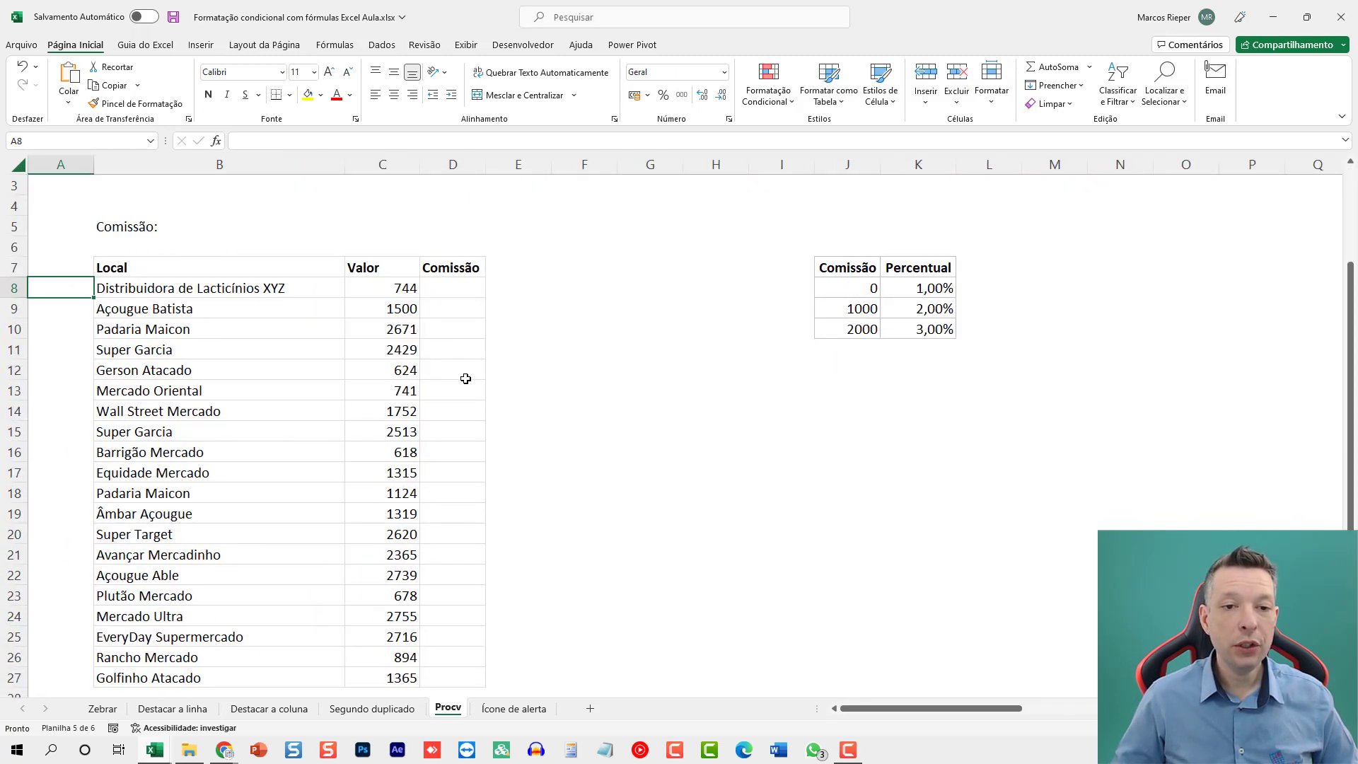
pyautogui.keyDown('ctrl'); pyautogui.scroll(-2, 465, 378); pyautogui.keyUp('ctrl')
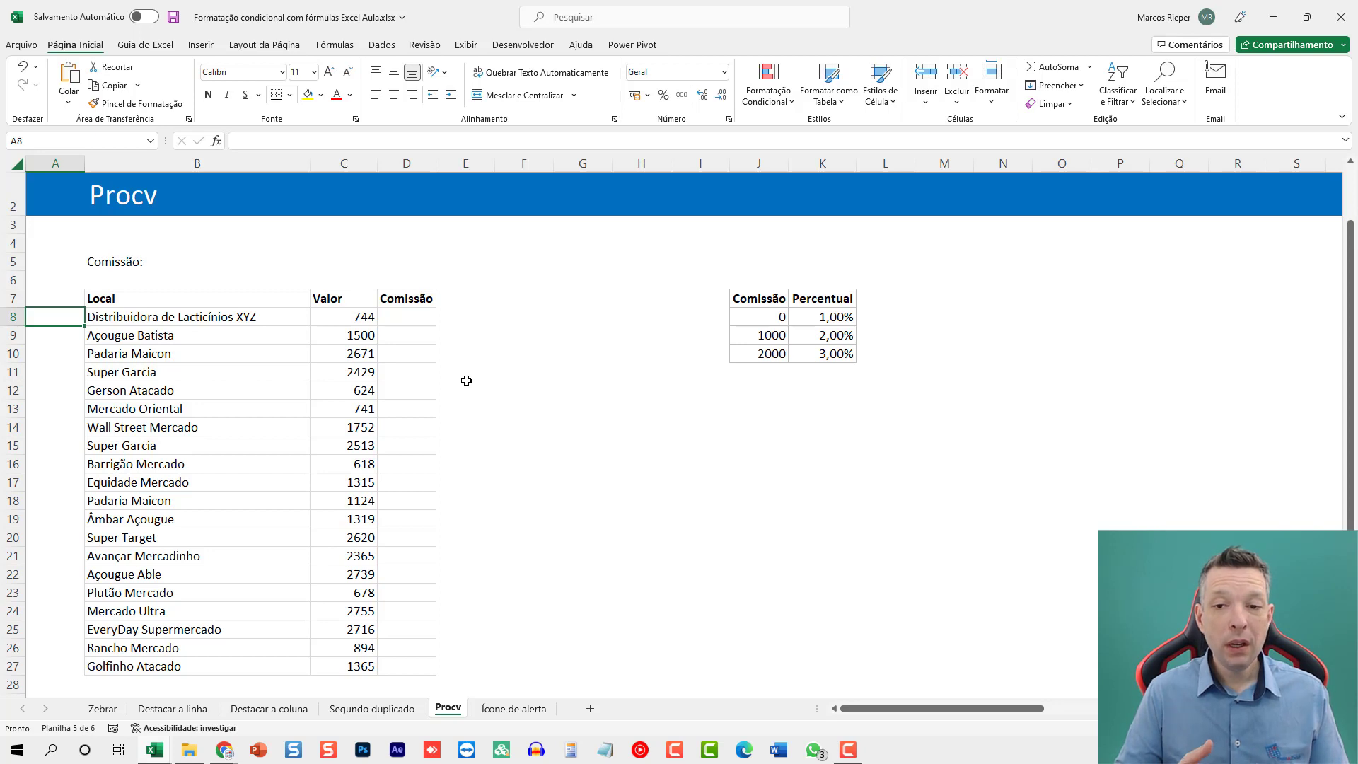
pyautogui.click(755, 316)
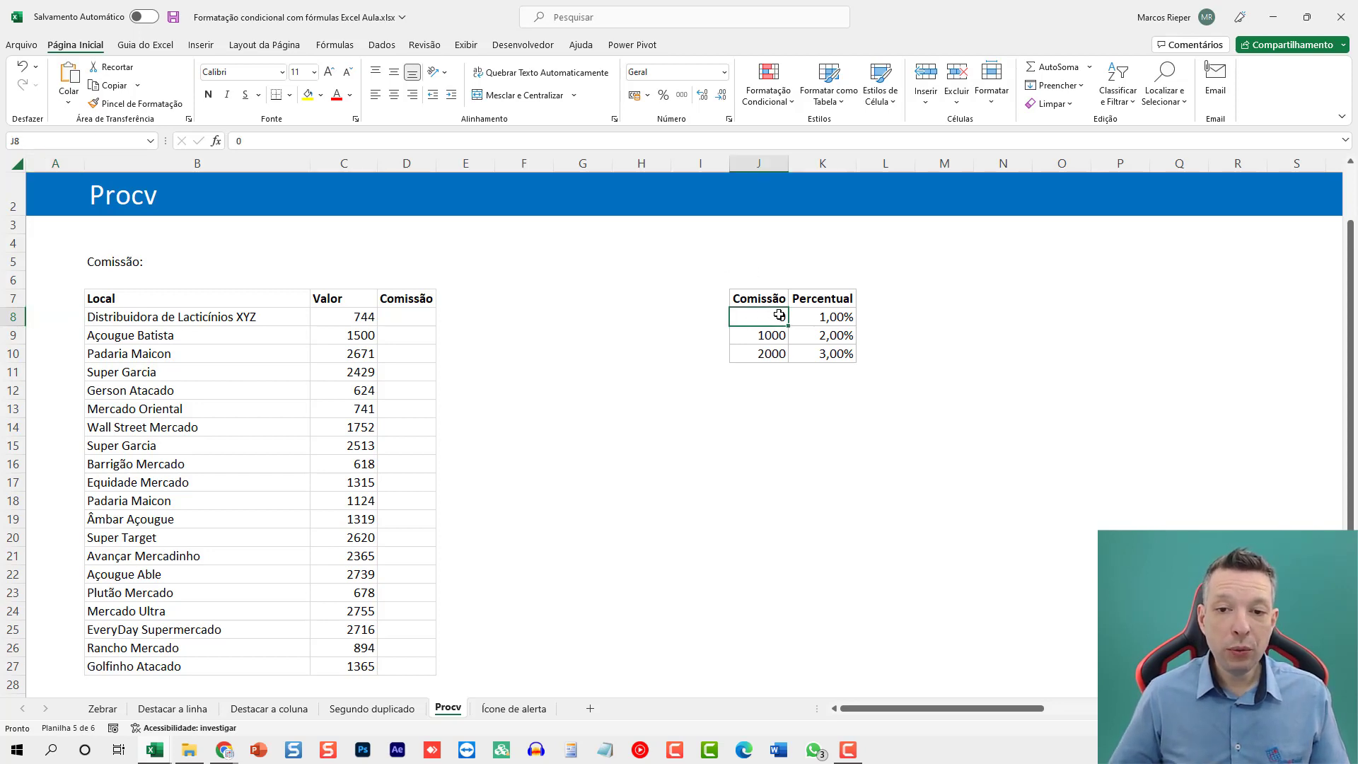
pyautogui.click(826, 320)
pyautogui.click(779, 335)
pyautogui.click(778, 355)
pyautogui.click(838, 338)
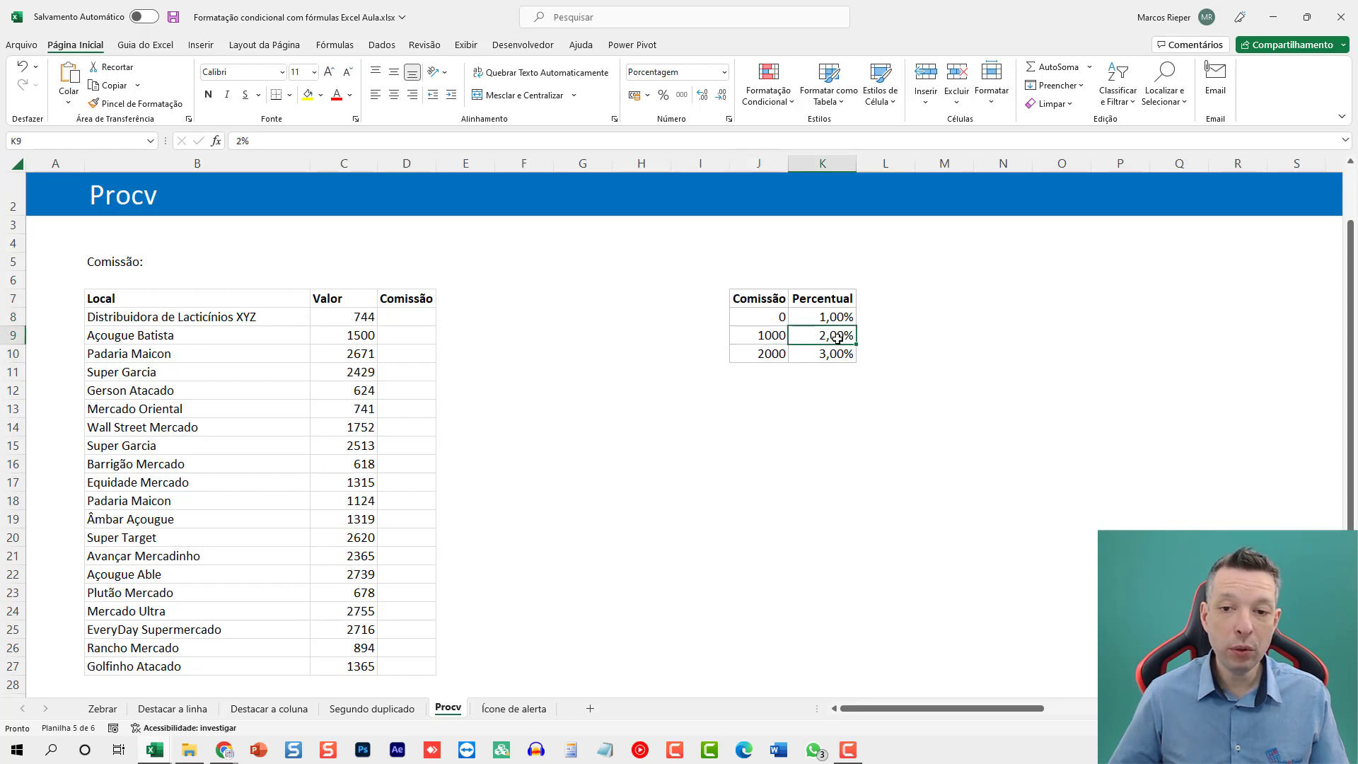
pyautogui.click(775, 356)
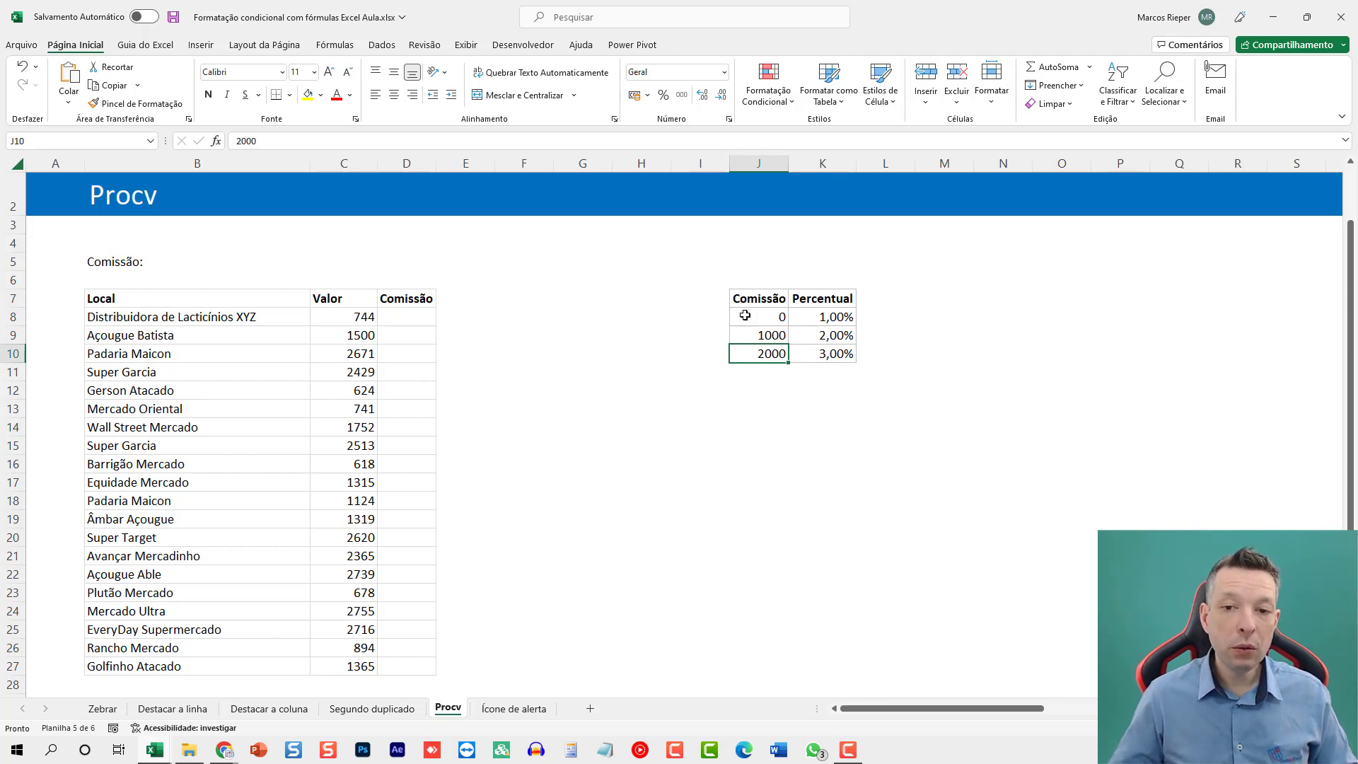
# Begin a PROCV formula in D8 with the column-locked Valor cell $C8 as its lookup value.
pyautogui.click(397, 313)
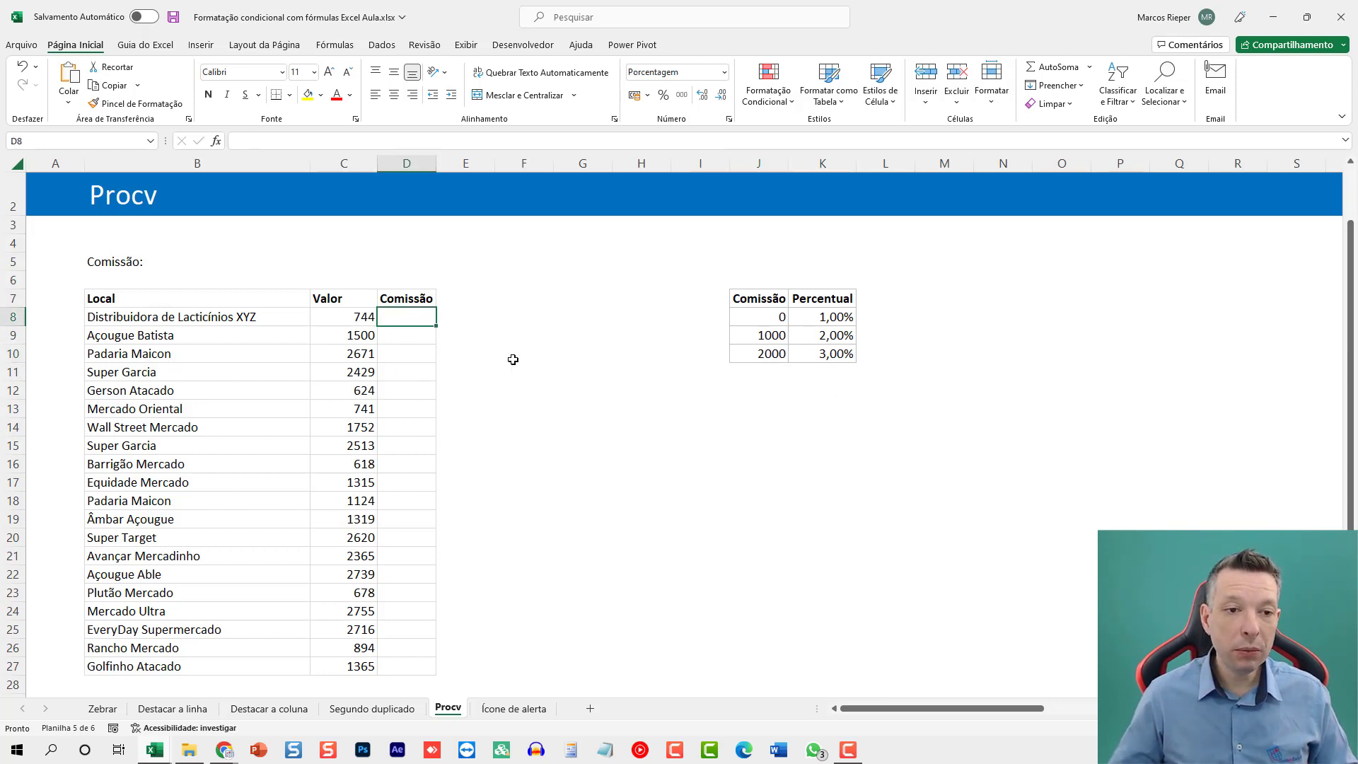
pyautogui.write('=PROC')
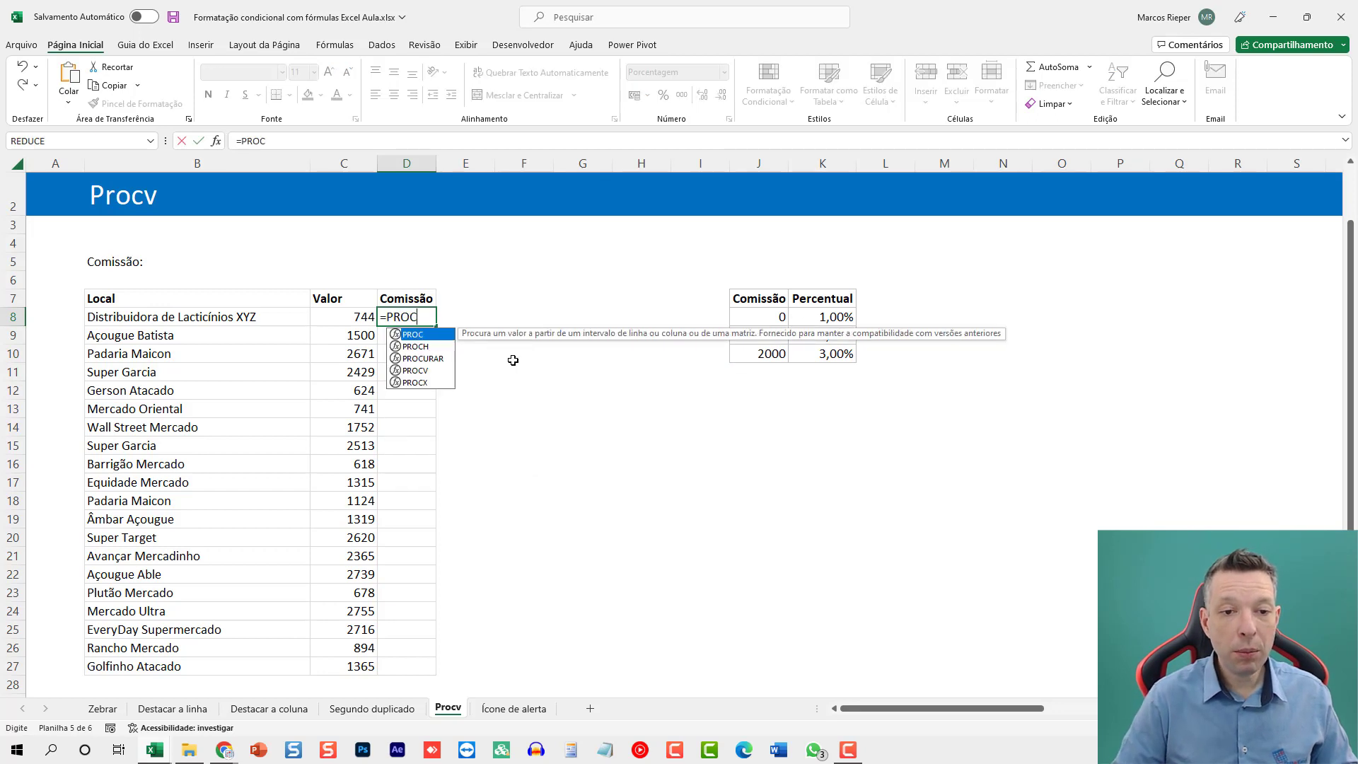
pyautogui.write('V(')
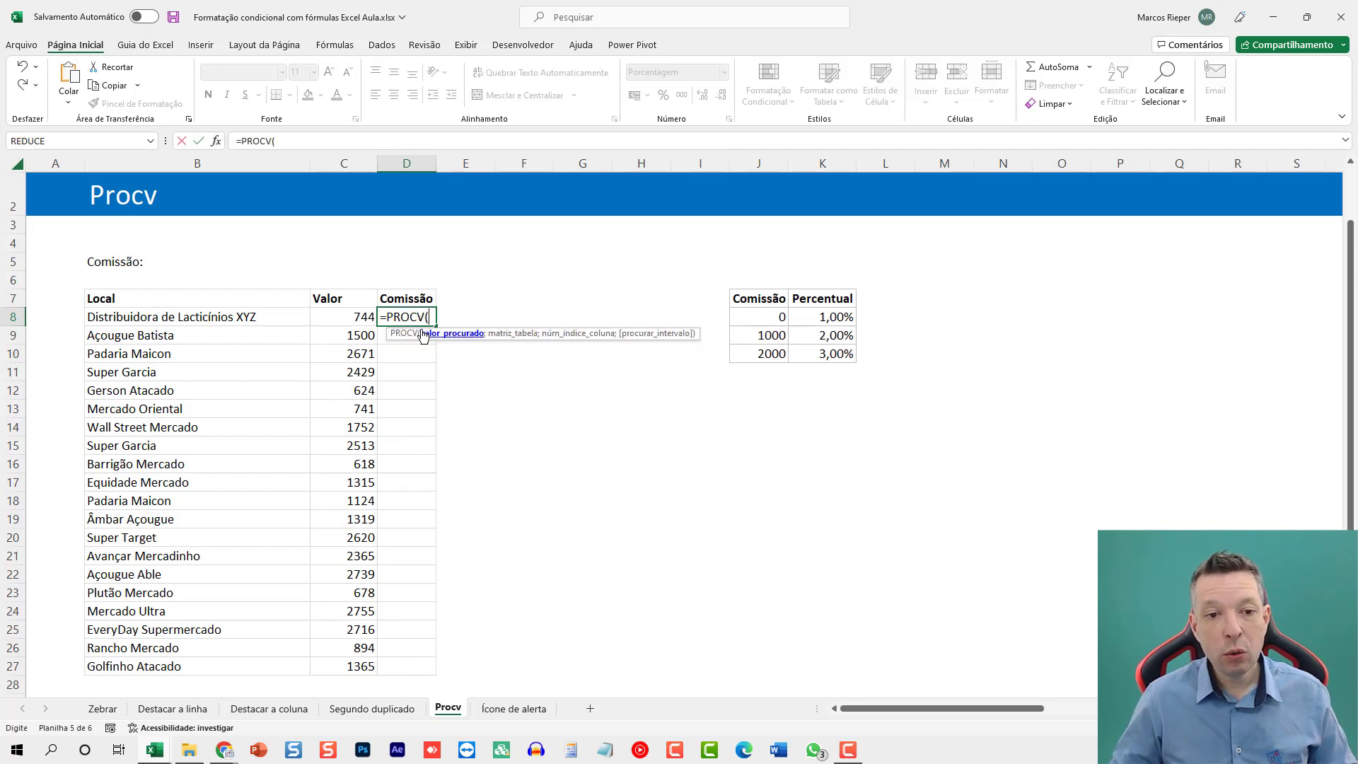
pyautogui.click(344, 318)
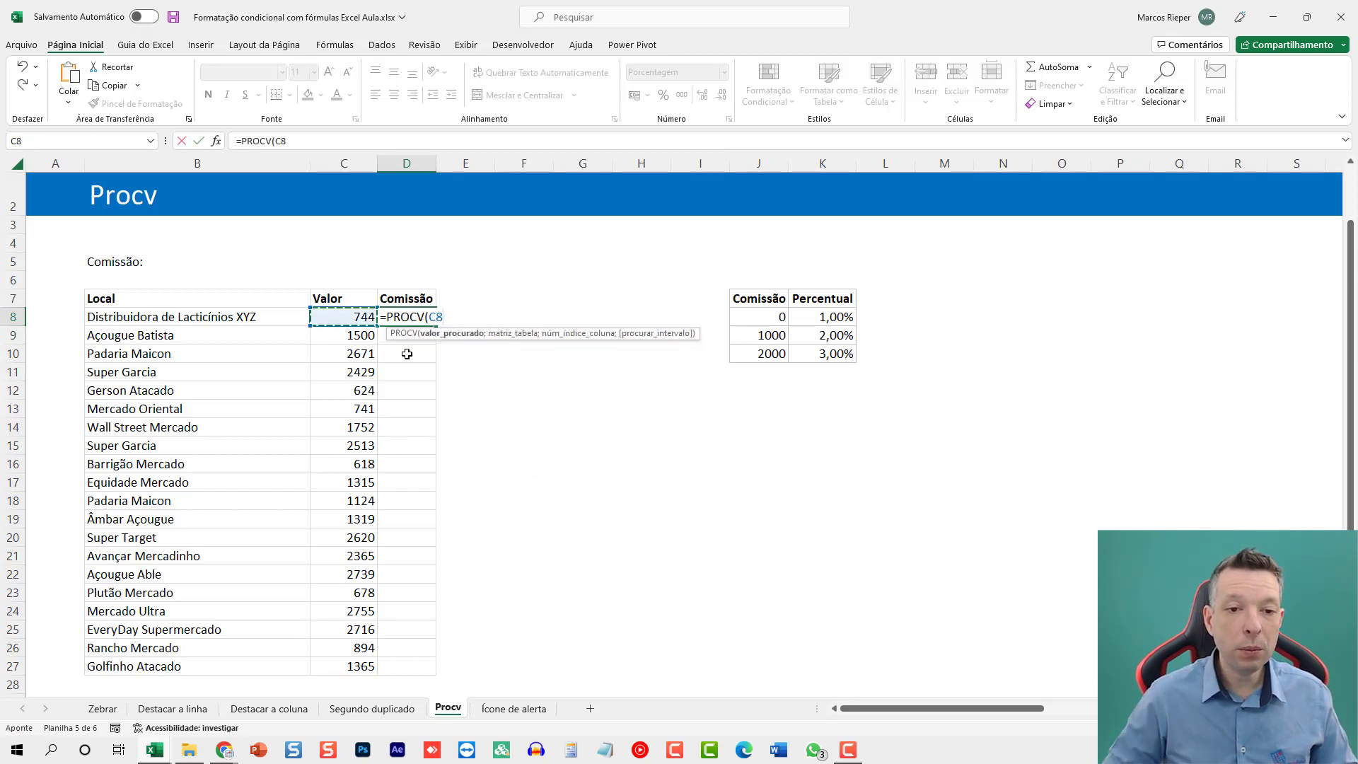
pyautogui.press('F4')
pyautogui.press('F4')
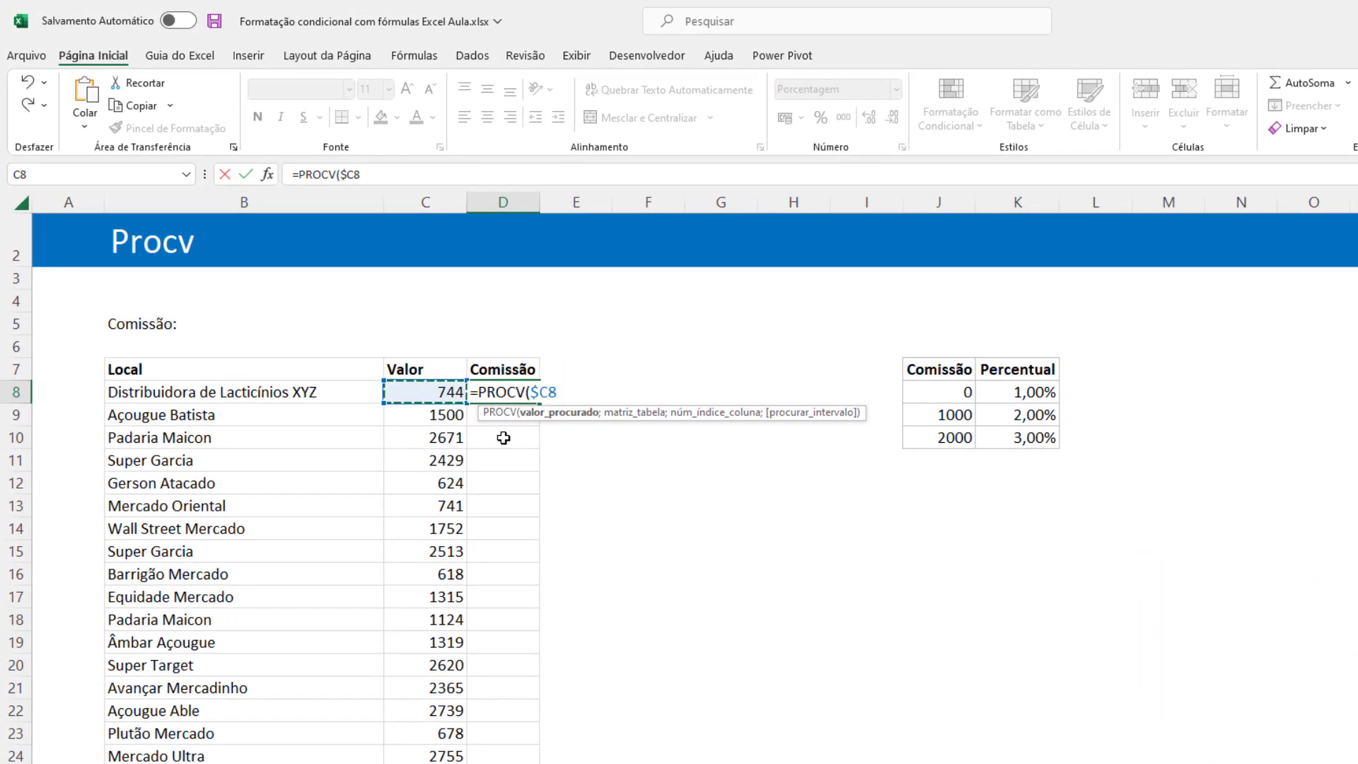
# Complete the D8 formula as =PROCV($C8;$J$8:$K$10;2;1) and fill it down the Comissão column.
pyautogui.write(';')
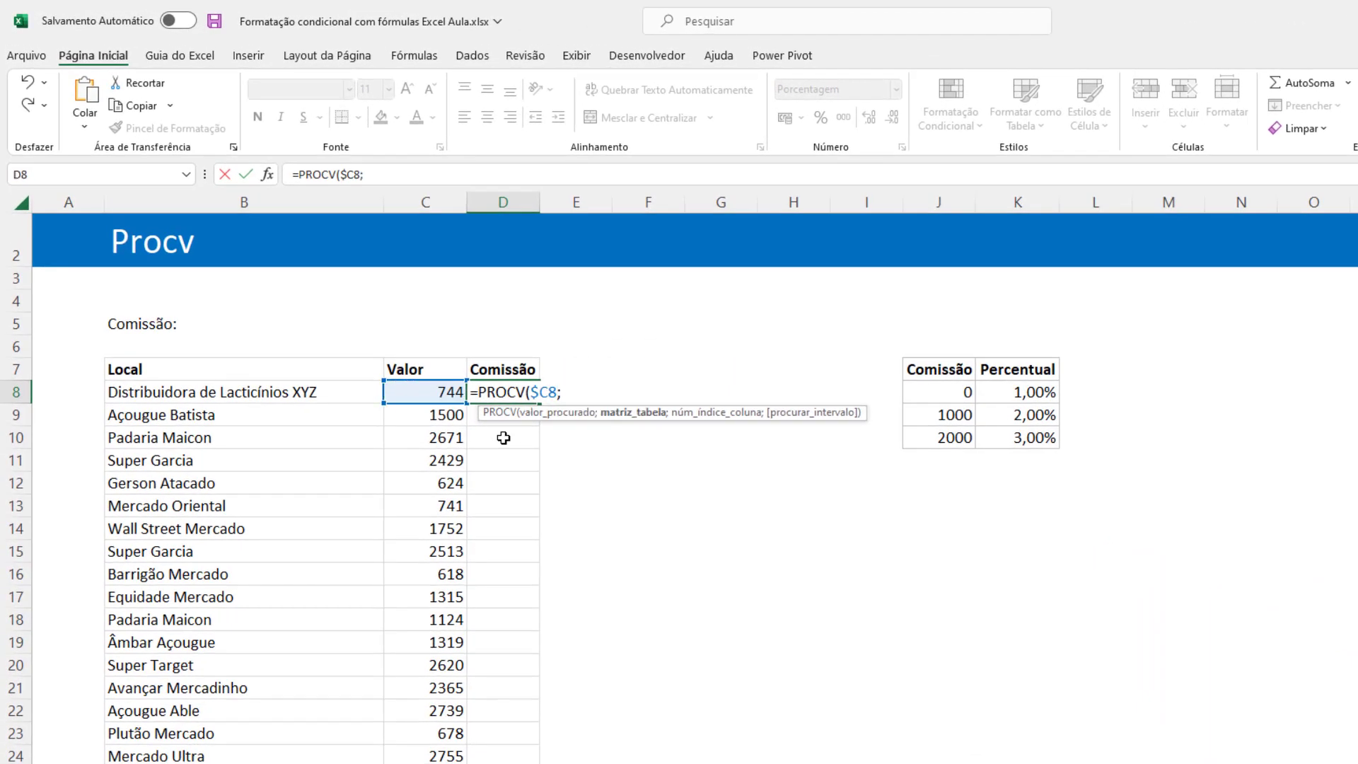
pyautogui.moveTo(957, 390); pyautogui.dragTo(1011, 438)
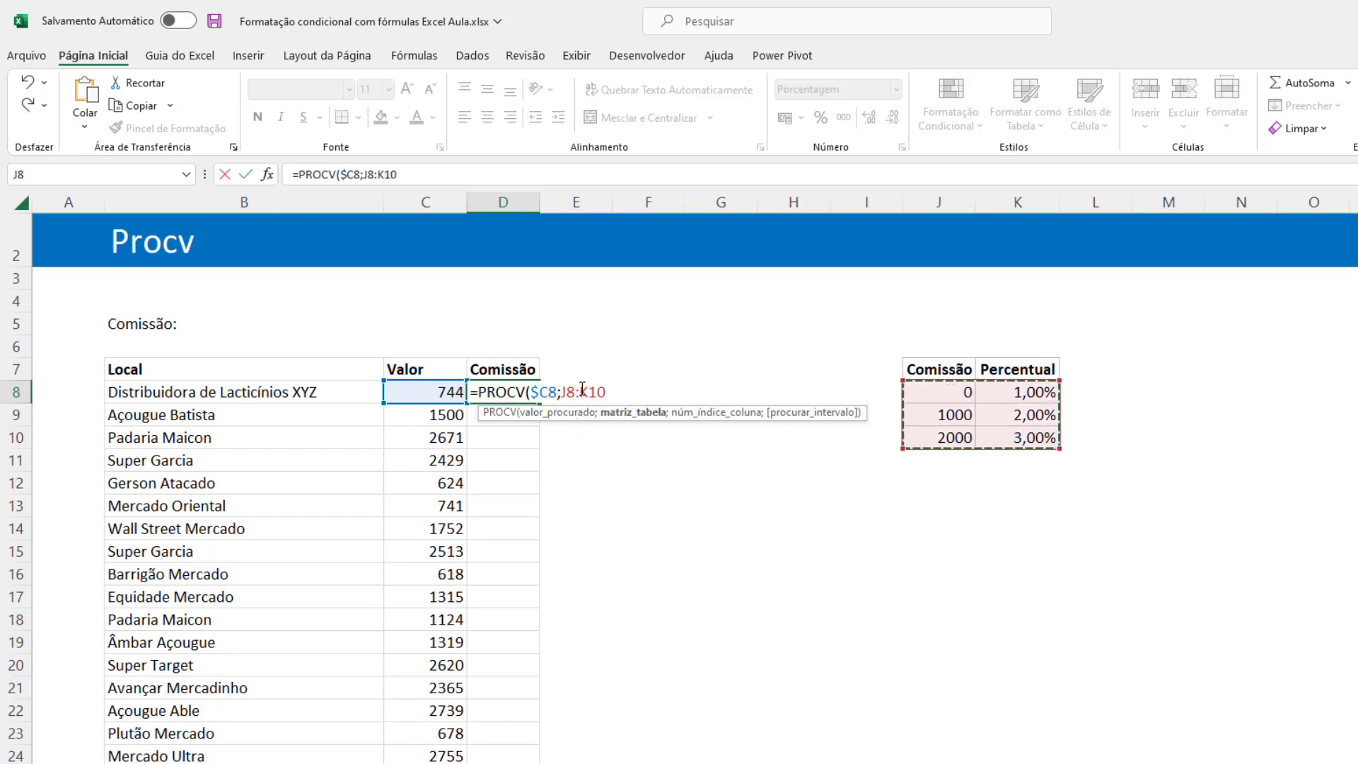
pyautogui.press('F4')
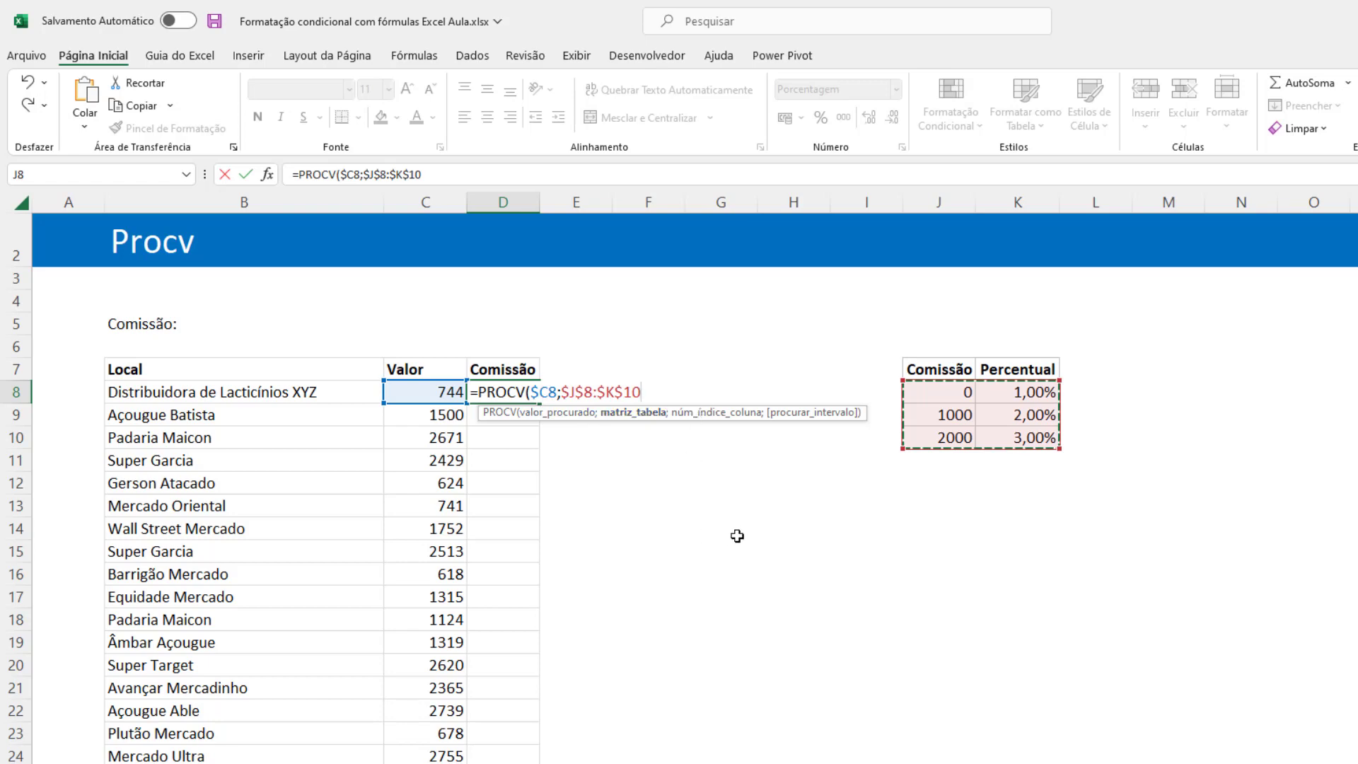
pyautogui.write(';2')
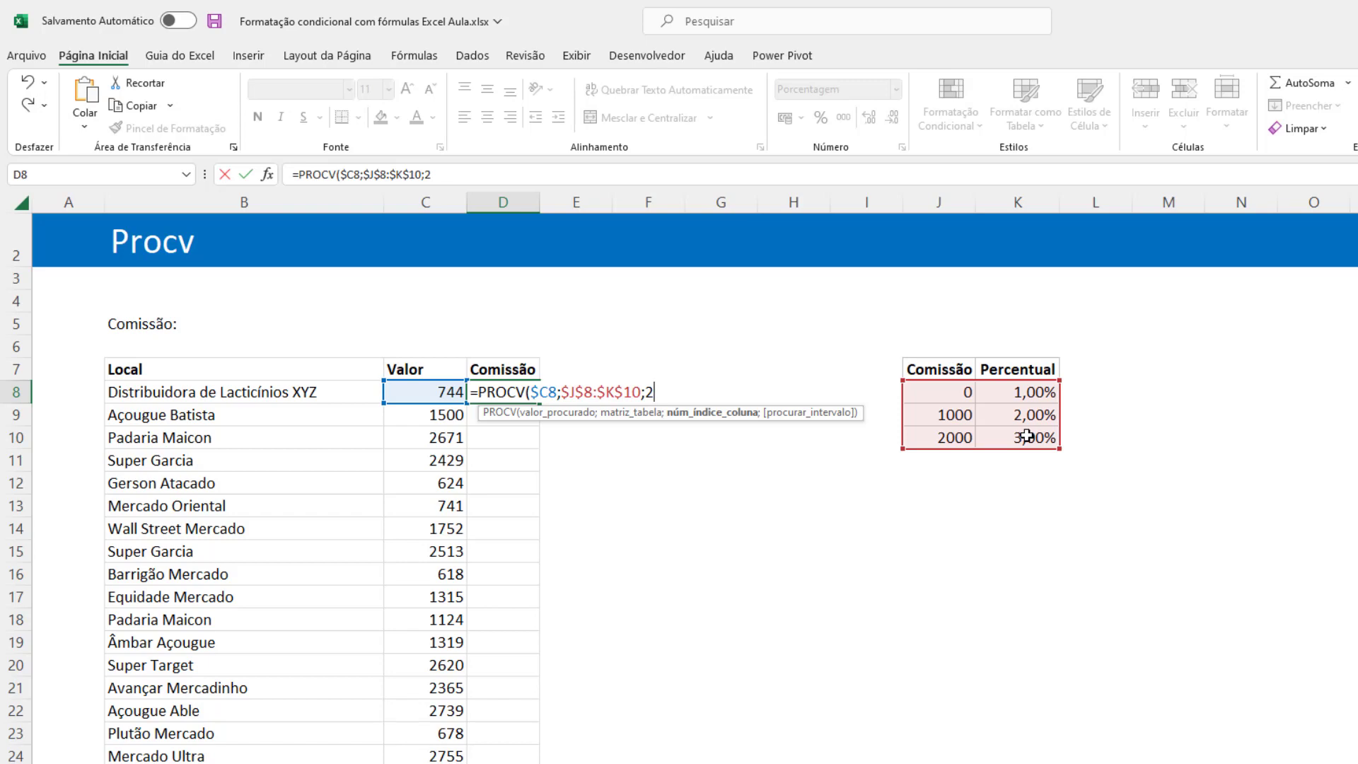
pyautogui.write(';')
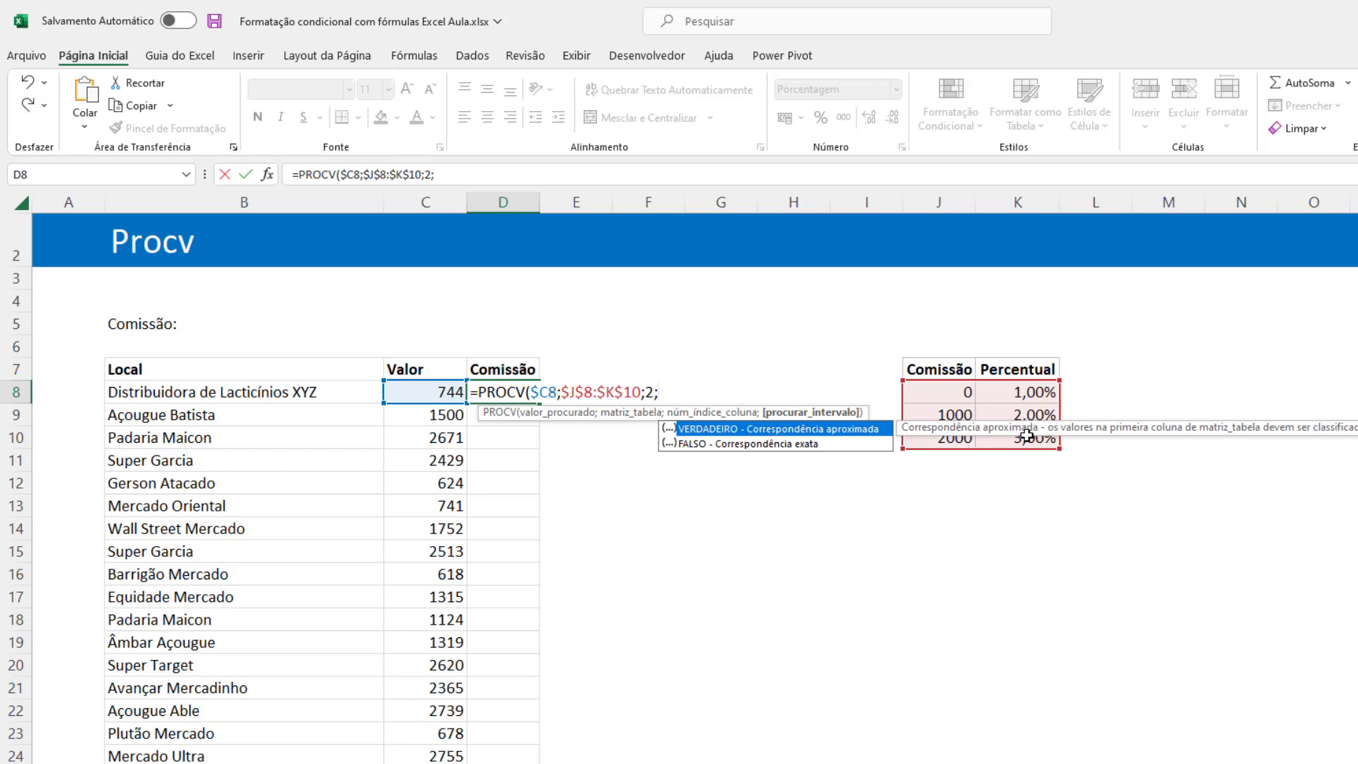
pyautogui.write('1)')
pyautogui.press('Return')
pyautogui.press('Up')
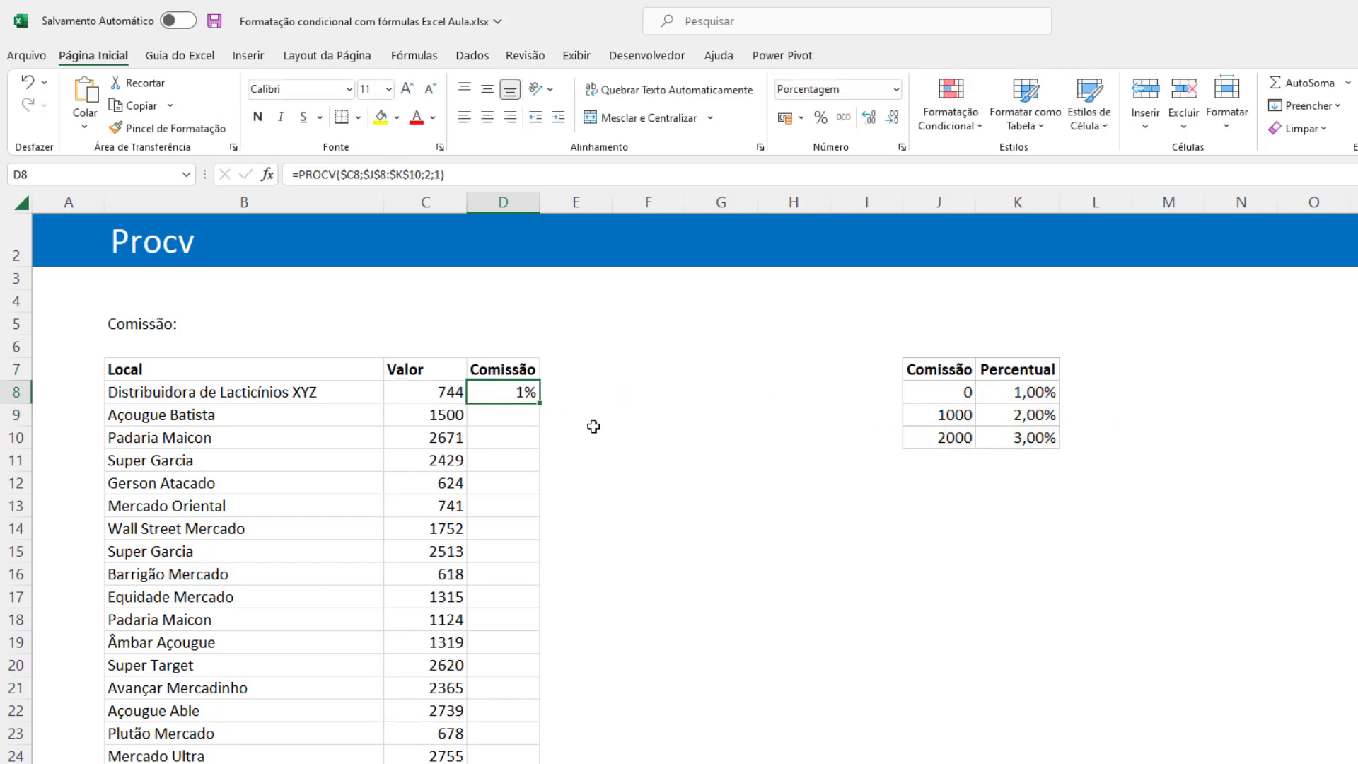
pyautogui.doubleClick(540, 406)
pyautogui.click(519, 487)
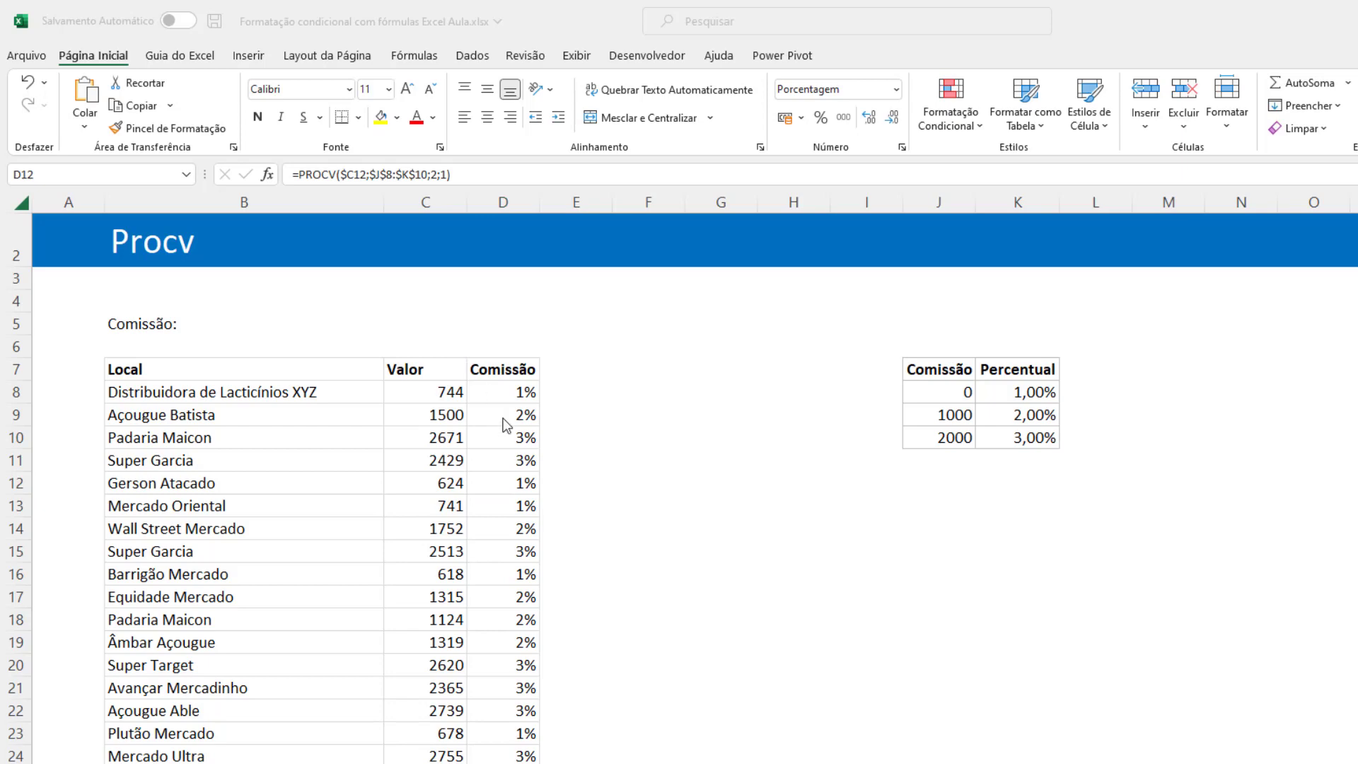
# Examine the lookup value and table references of the PROCV formulas in several Comissão rows, including D8, D13 and D17.
pyautogui.click(506, 397)
pyautogui.press('F2')
pyautogui.click(508, 506)
pyautogui.press('F2')
pyautogui.click(506, 590)
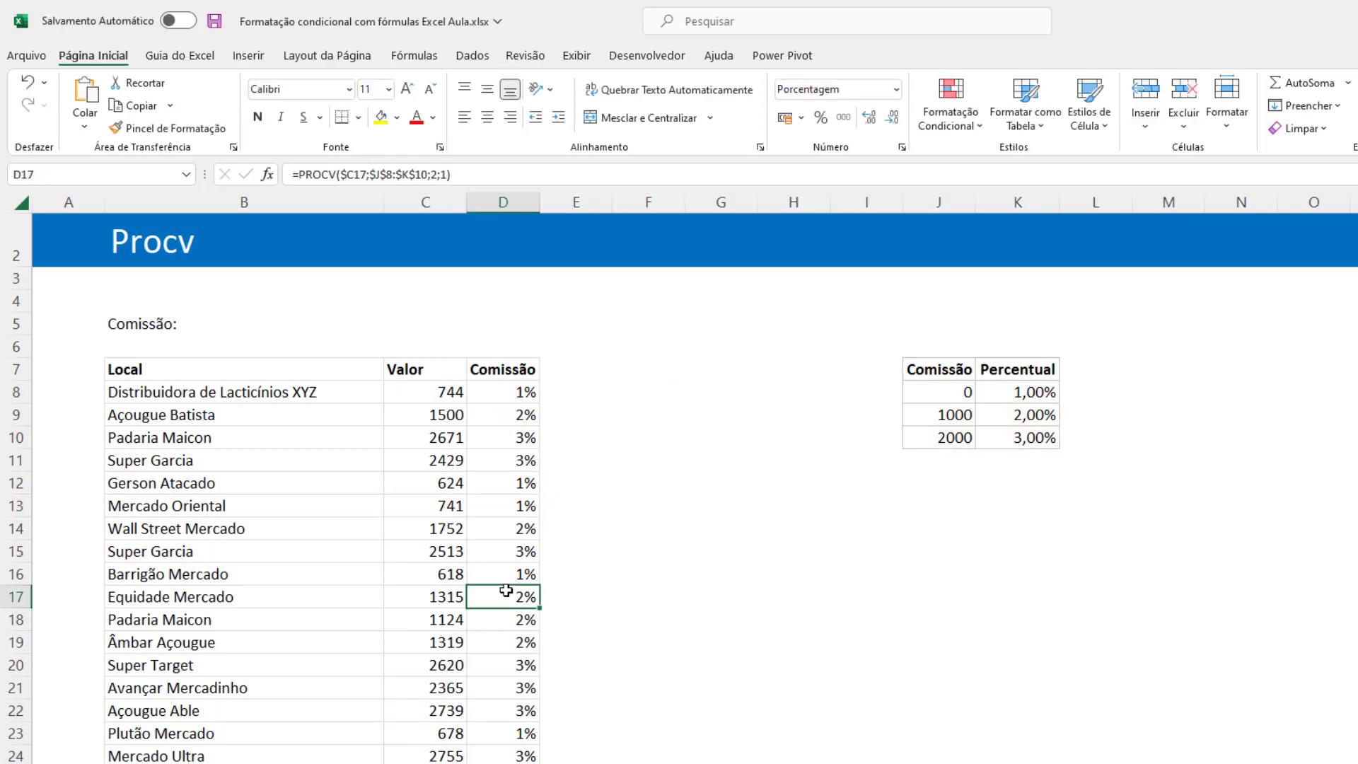
pyautogui.press('F2')
pyautogui.click(519, 712)
pyautogui.press('F2')
pyautogui.click(519, 763)
pyautogui.press('F2')
pyautogui.press('Return')
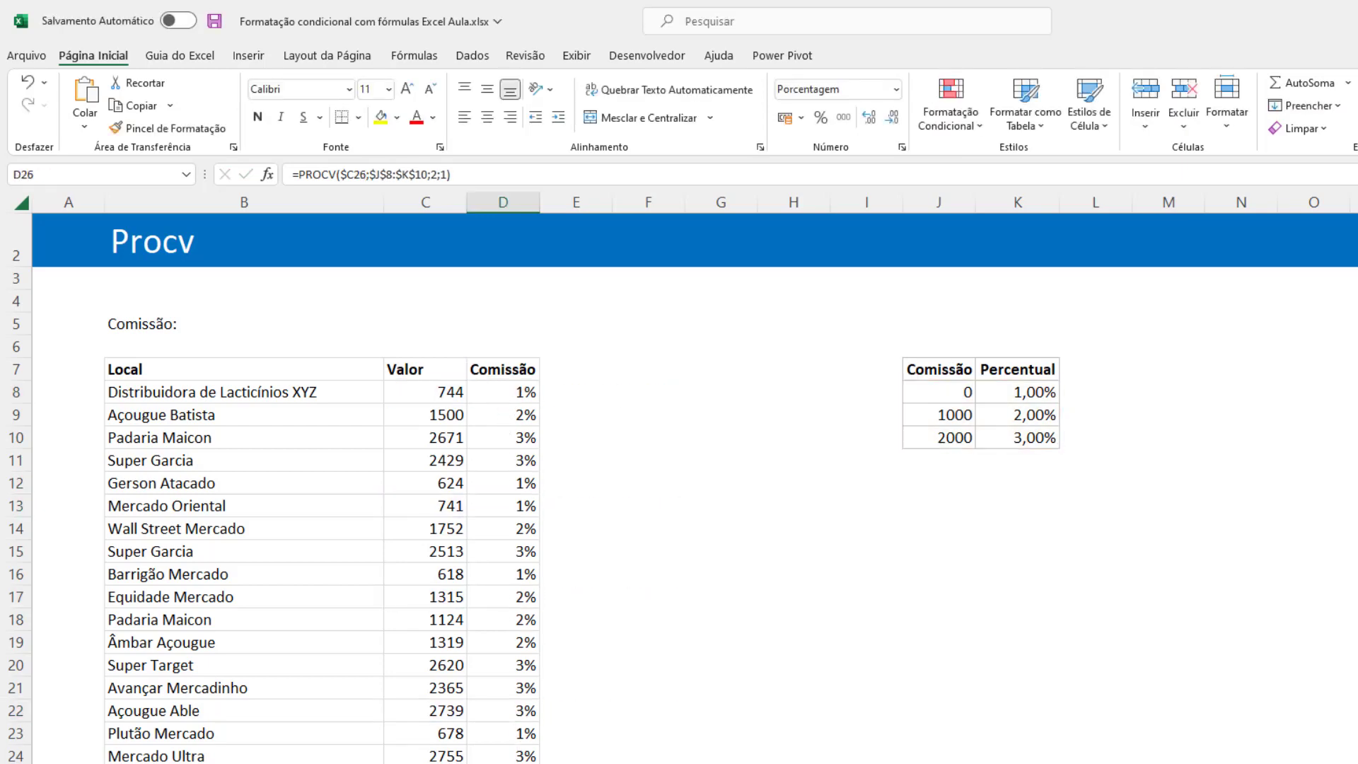
# Inspect the cell references used by the PROCV formulas in D26 and D13.
pyautogui.press('F2')
pyautogui.press('Escape')
pyautogui.click(514, 511)
pyautogui.press('F2')
pyautogui.press('Escape')
# Enter 1% in C5 as the criterion beside the Comissão: label.
pyautogui.click(251, 327)
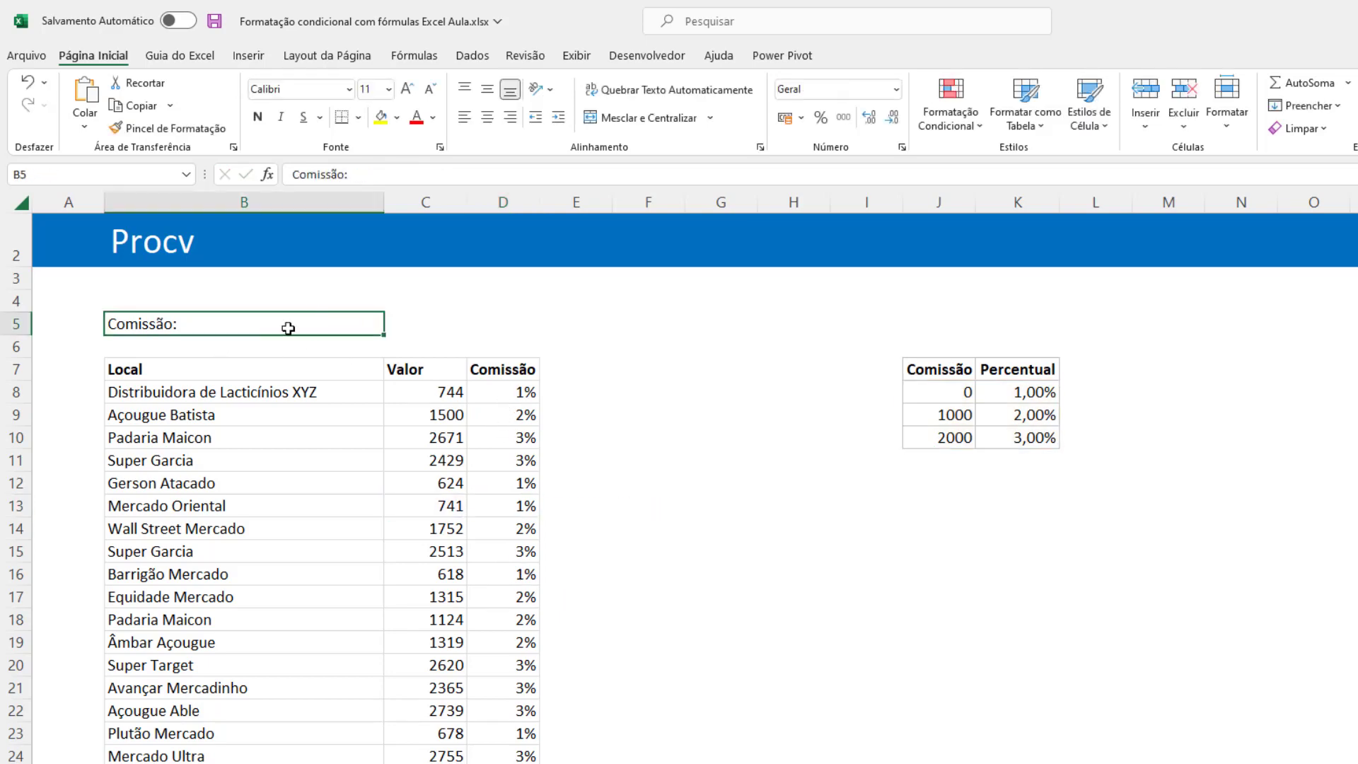
pyautogui.click(423, 319)
pyautogui.write('1%')
pyautogui.press('Return')
pyautogui.press('Up')
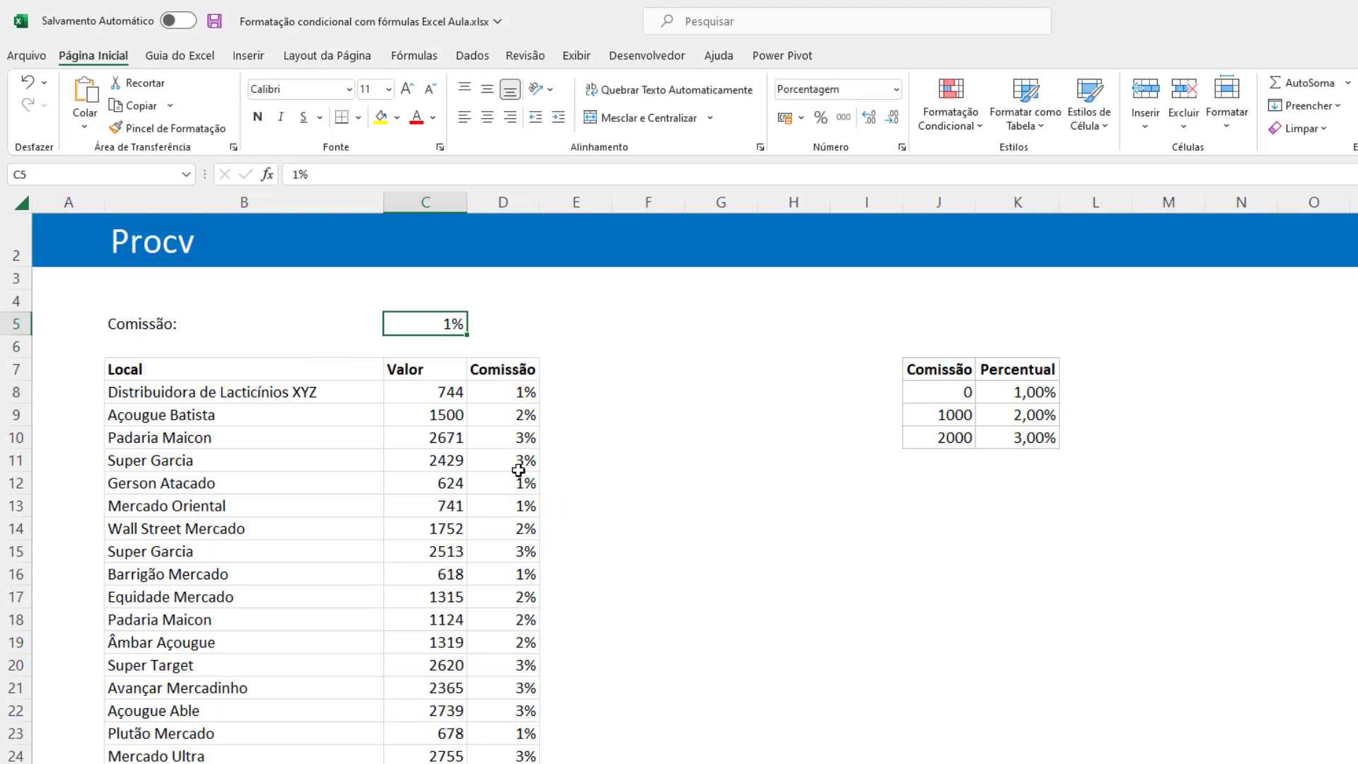
# Extend the D8 formula to =PROCV($C8;$J$8:$K$10;2;1)=$C$5 and fill it down the Comissão column.
pyautogui.click(505, 396)
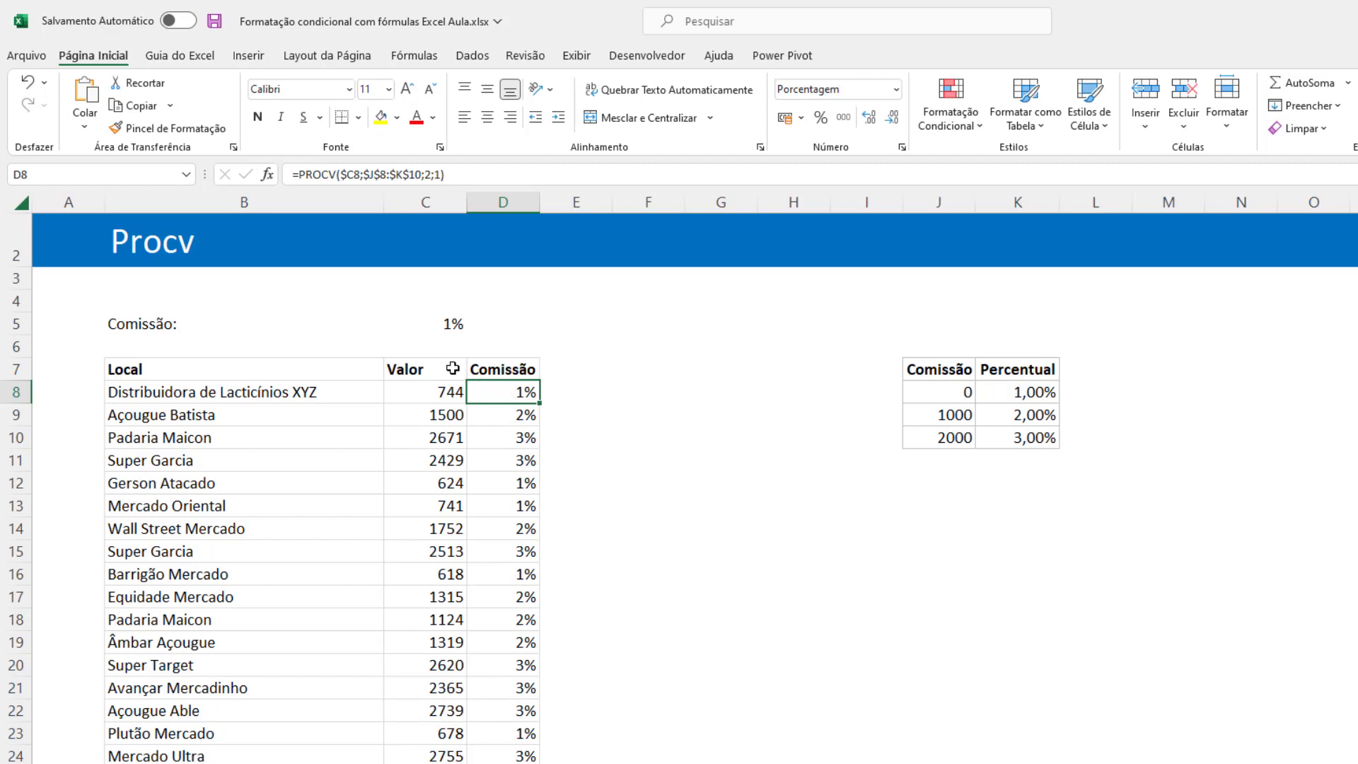
pyautogui.doubleClick(524, 394)
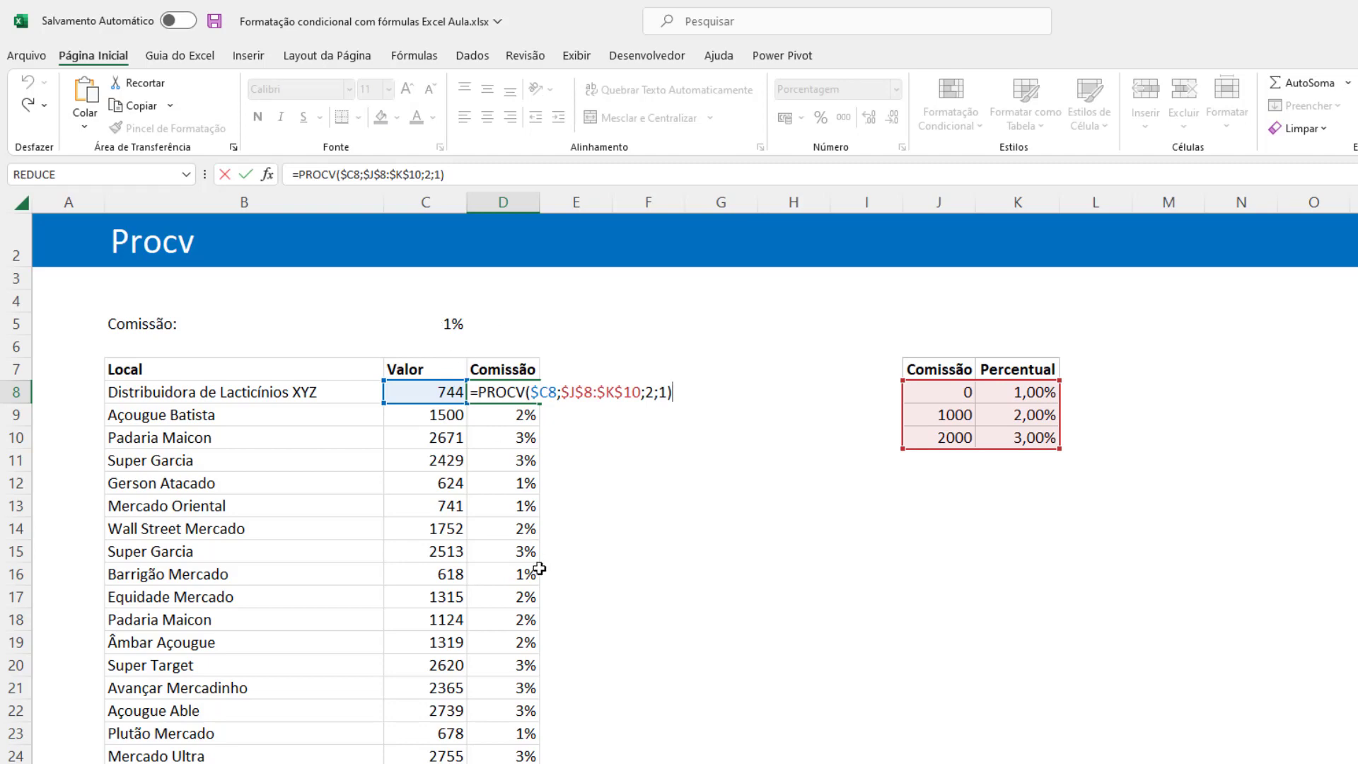
pyautogui.write('=')
pyautogui.click(437, 322)
pyautogui.press('Return')
pyautogui.press('Up')
pyautogui.press('F2')
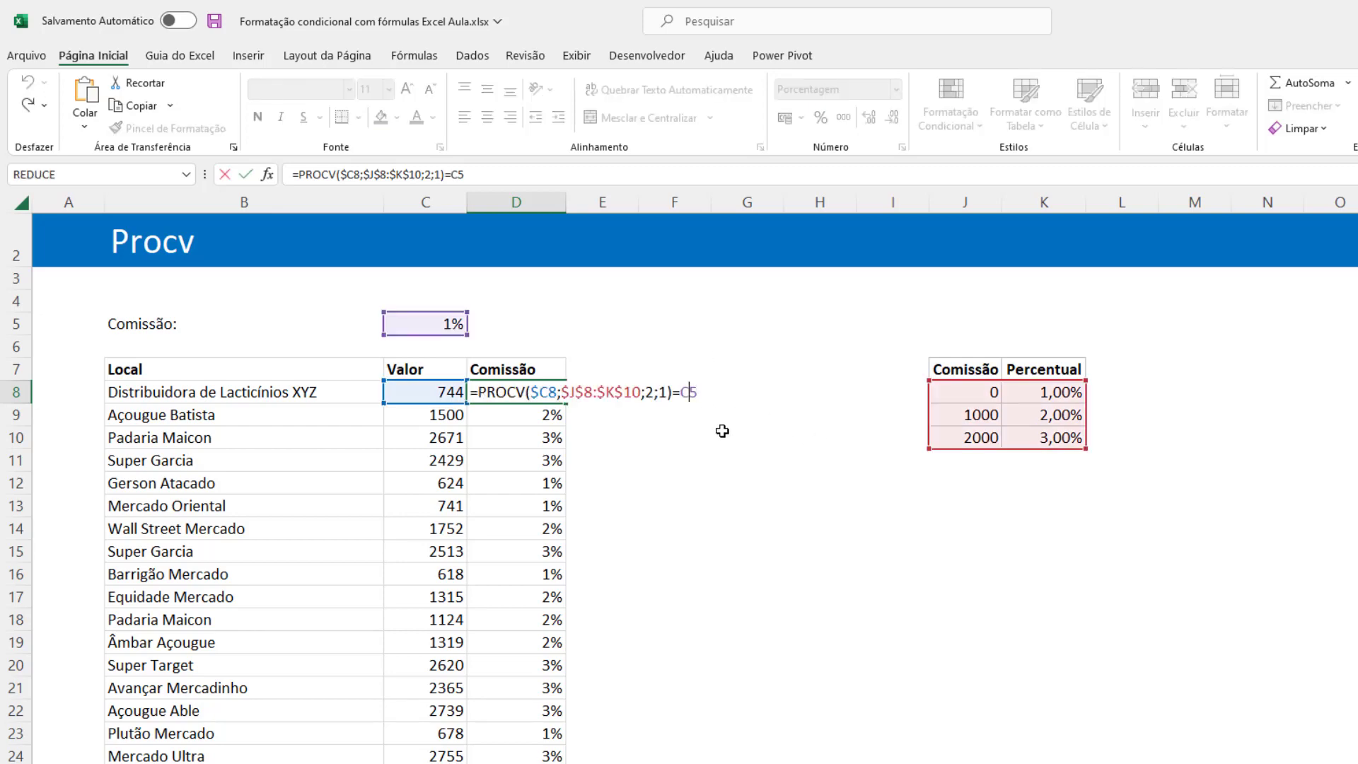
pyautogui.press('F4')
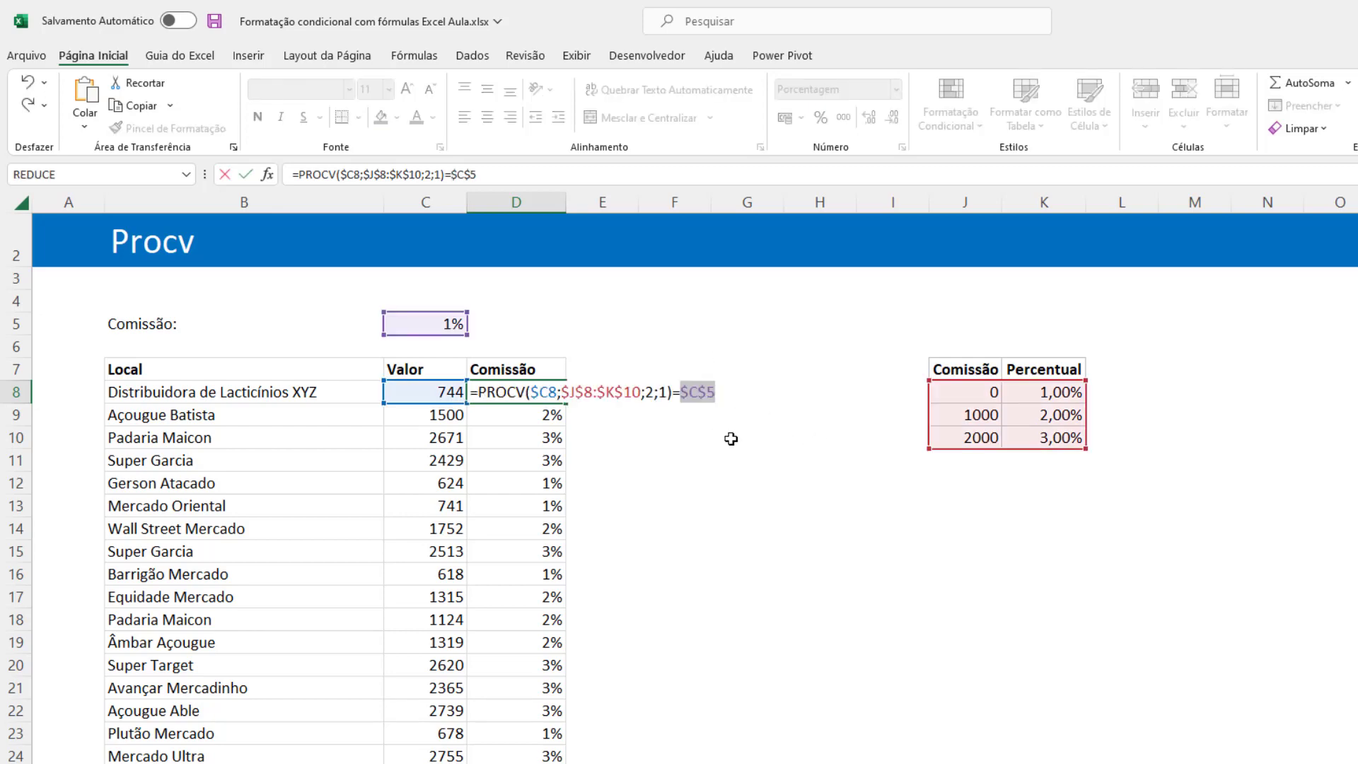
pyautogui.hotkey('ctrl', 'Return')
pyautogui.doubleClick(564, 402)
pyautogui.click(556, 437)
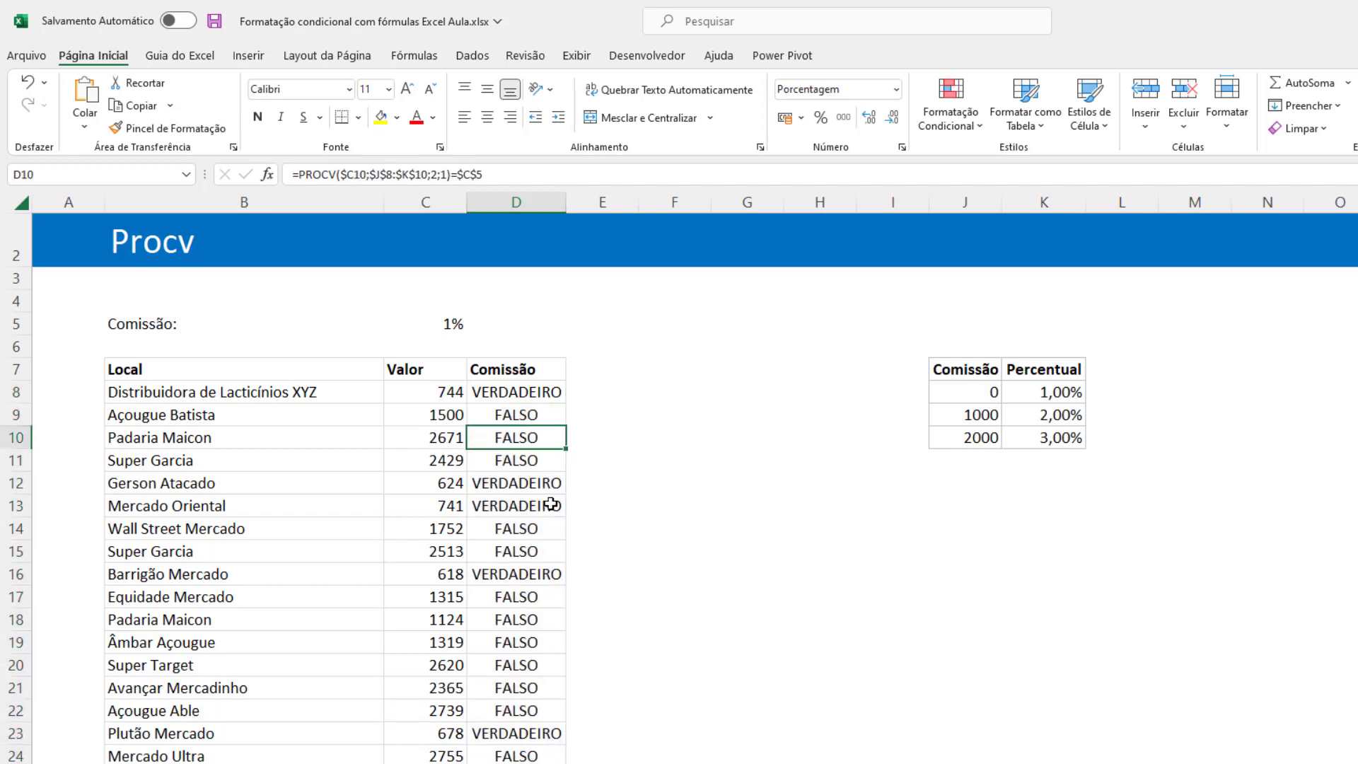
# Start a formula-based formatting rule on the Local and Valor data rows, using =PROCV($C8;$J$8:$K$10;2;1)=$C$5 copied from D8.
pyautogui.click(543, 391)
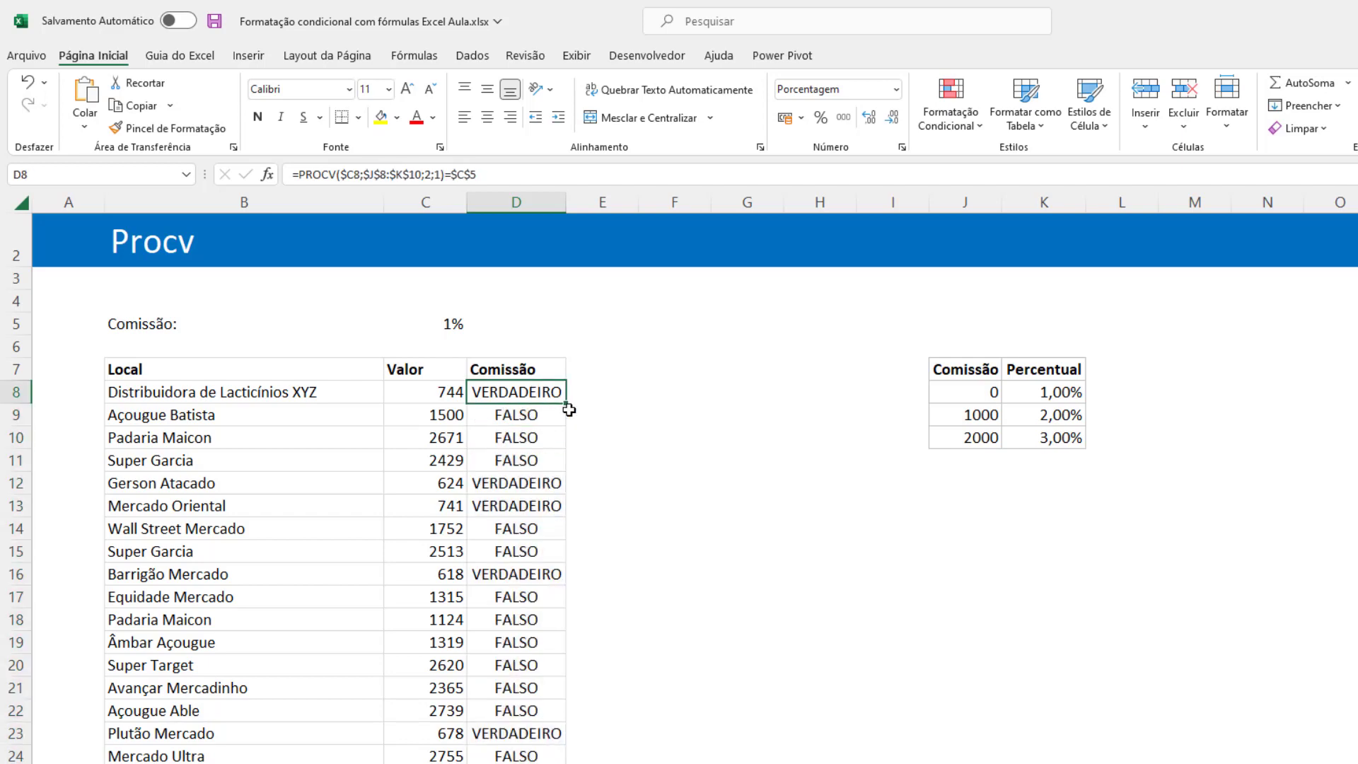
pyautogui.press('F2')
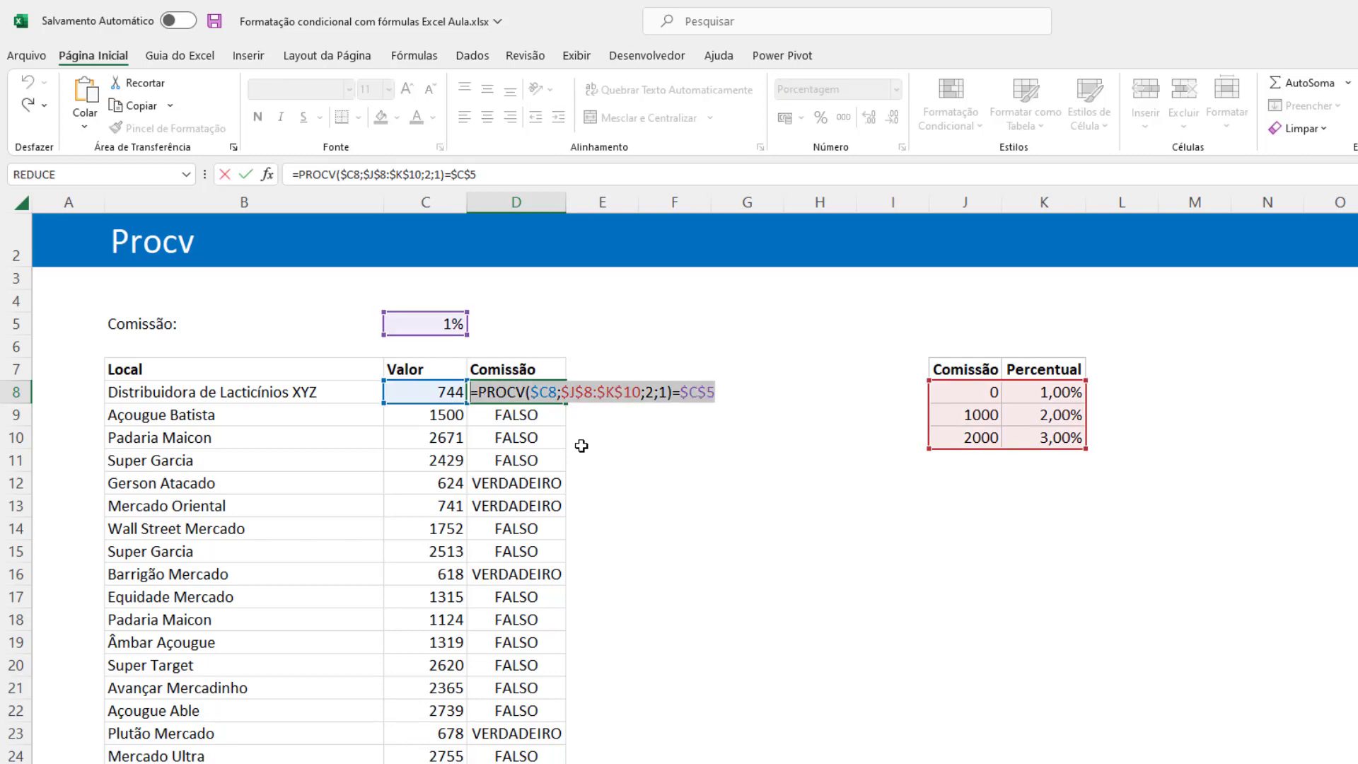
pyautogui.press('Escape')
pyautogui.moveTo(152, 391); pyautogui.dragTo(424, 763)
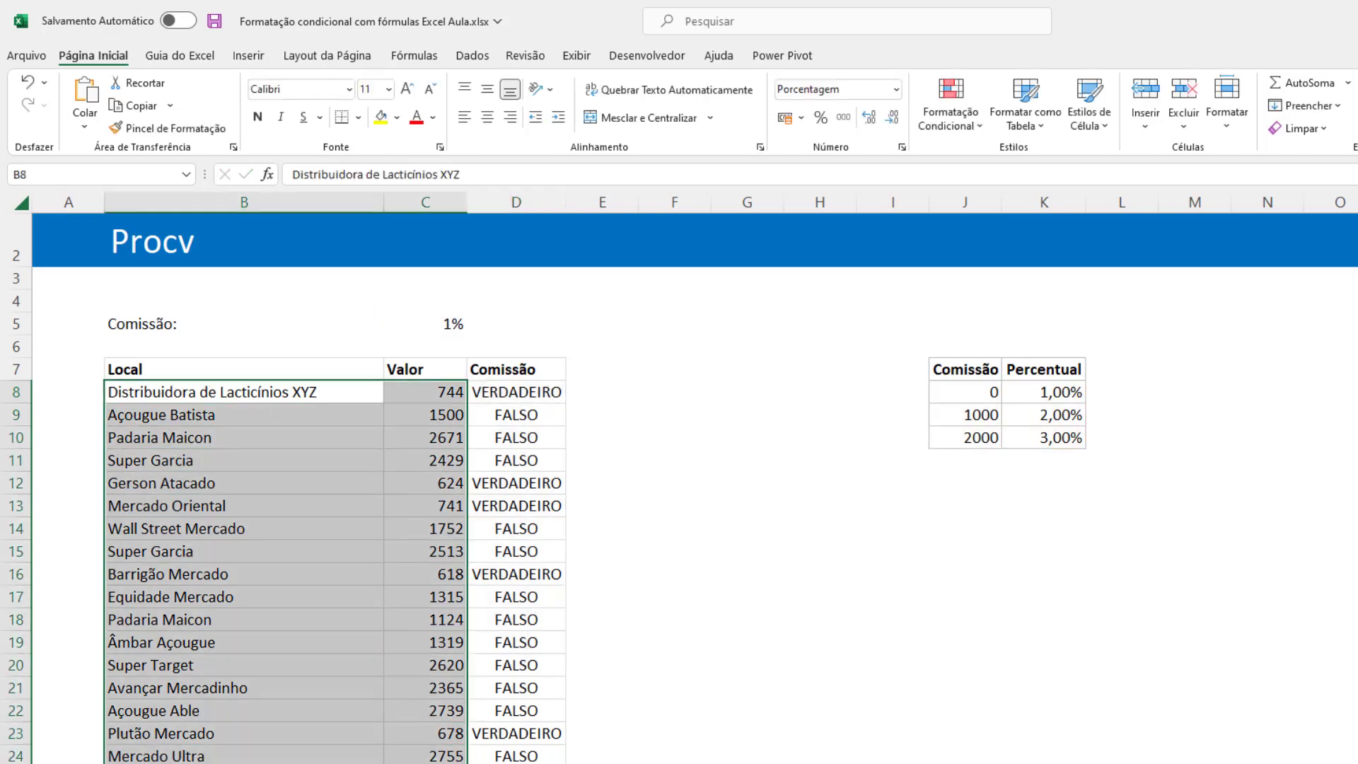
pyautogui.click(965, 127)
pyautogui.click(984, 369)
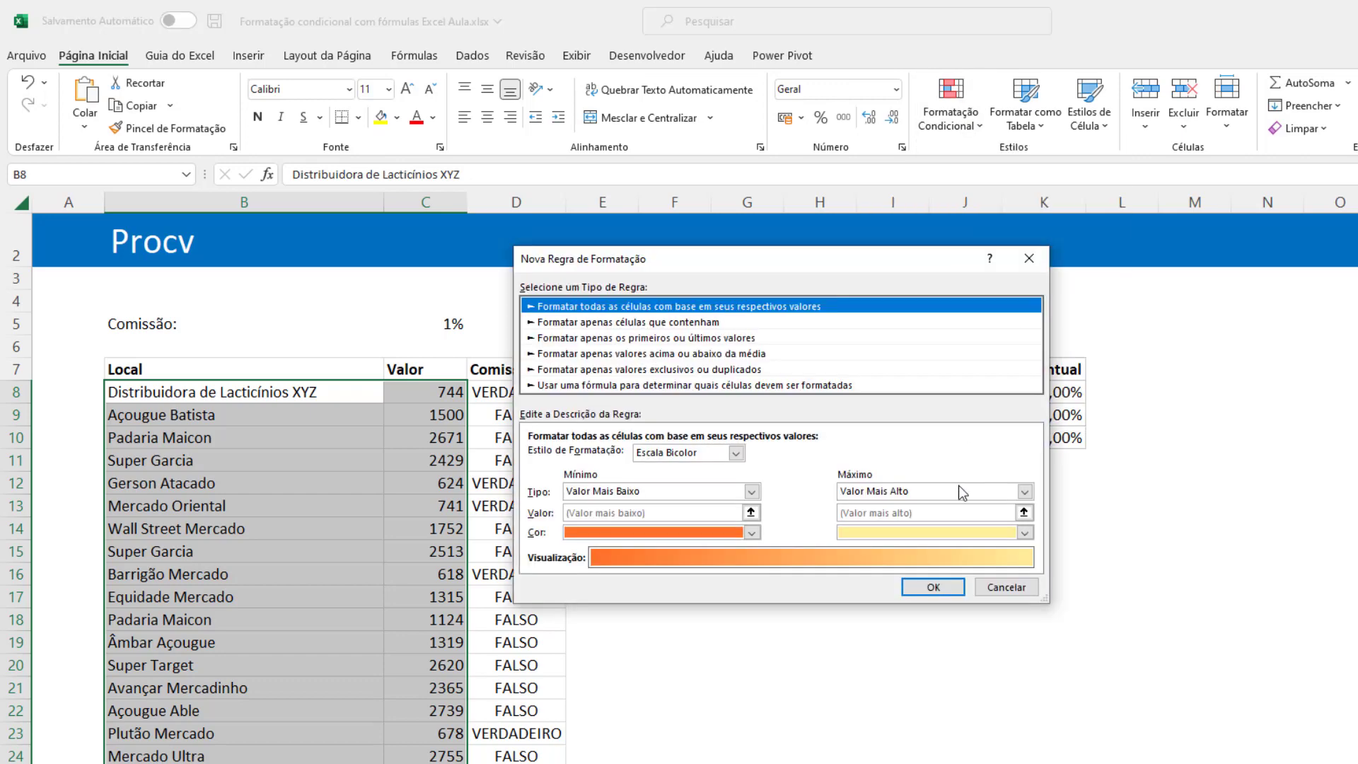
pyautogui.click(696, 386)
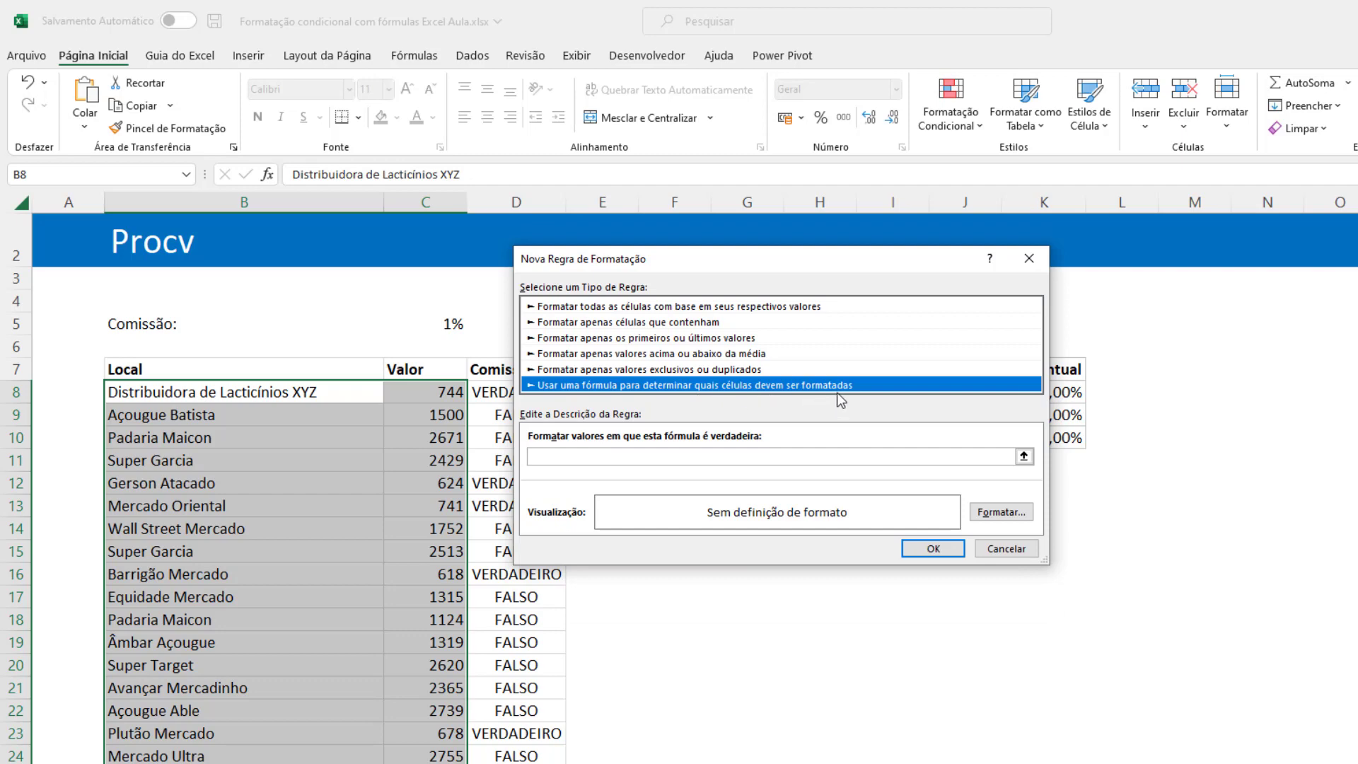
pyautogui.click(564, 454)
pyautogui.write('=PROCV($C8;$J$8:$K$10;2;1)=$C$5')
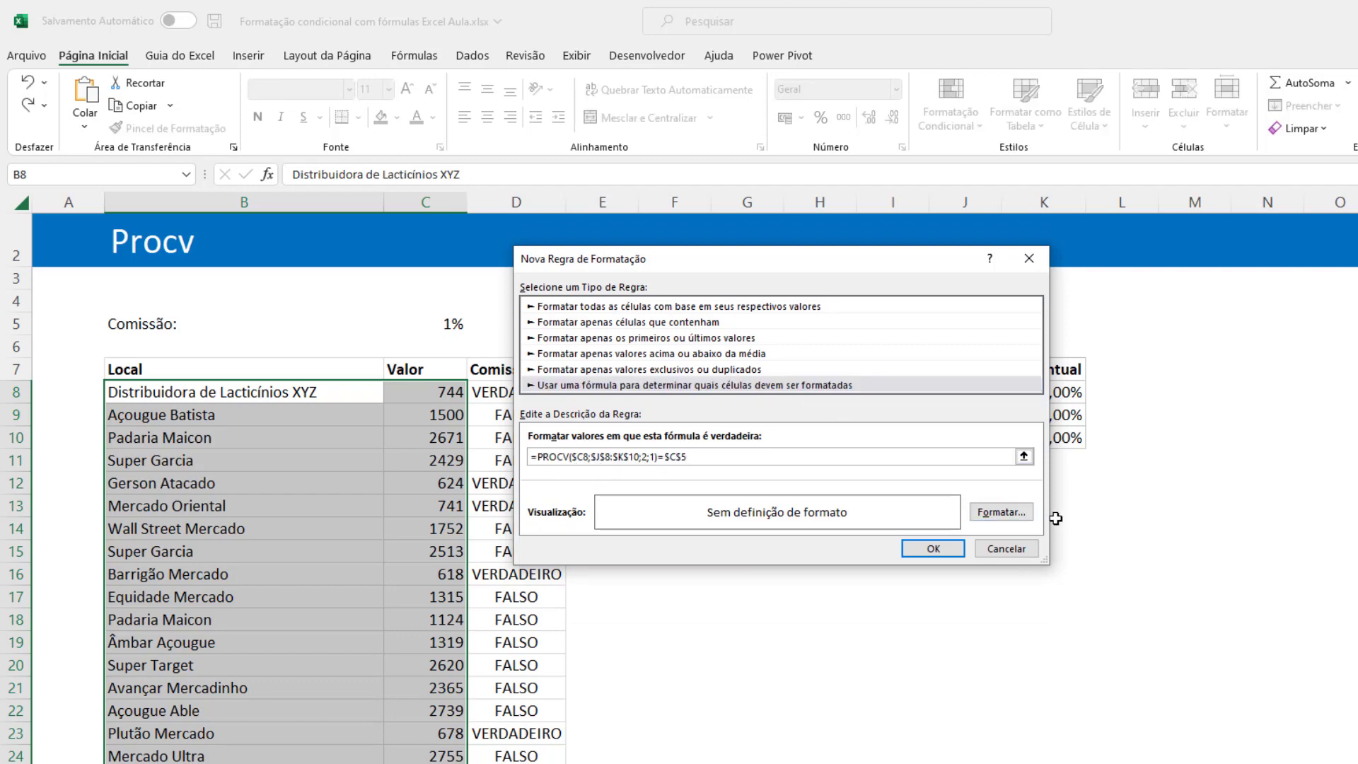
# Give the new PROCV rule a light blue background fill and apply it to the selected rows.
pyautogui.click(1002, 511)
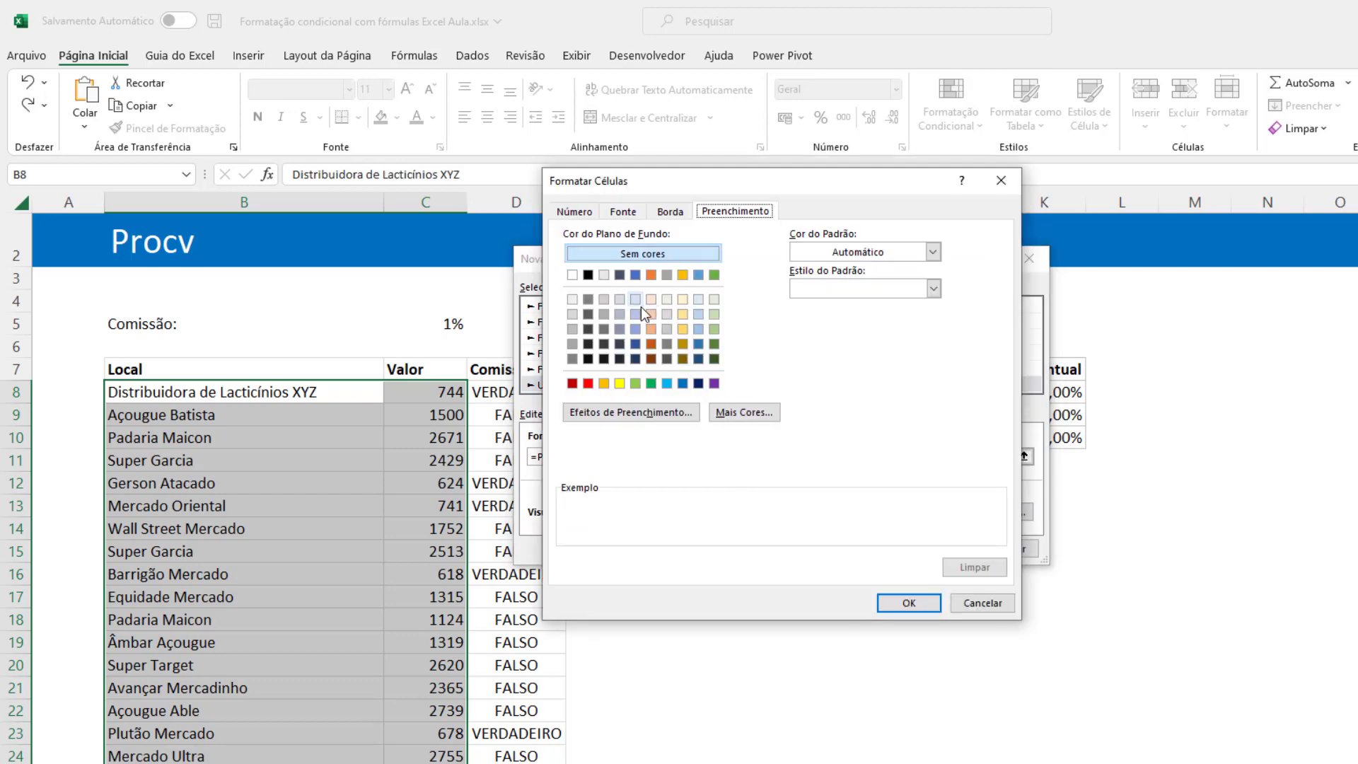
pyautogui.click(699, 300)
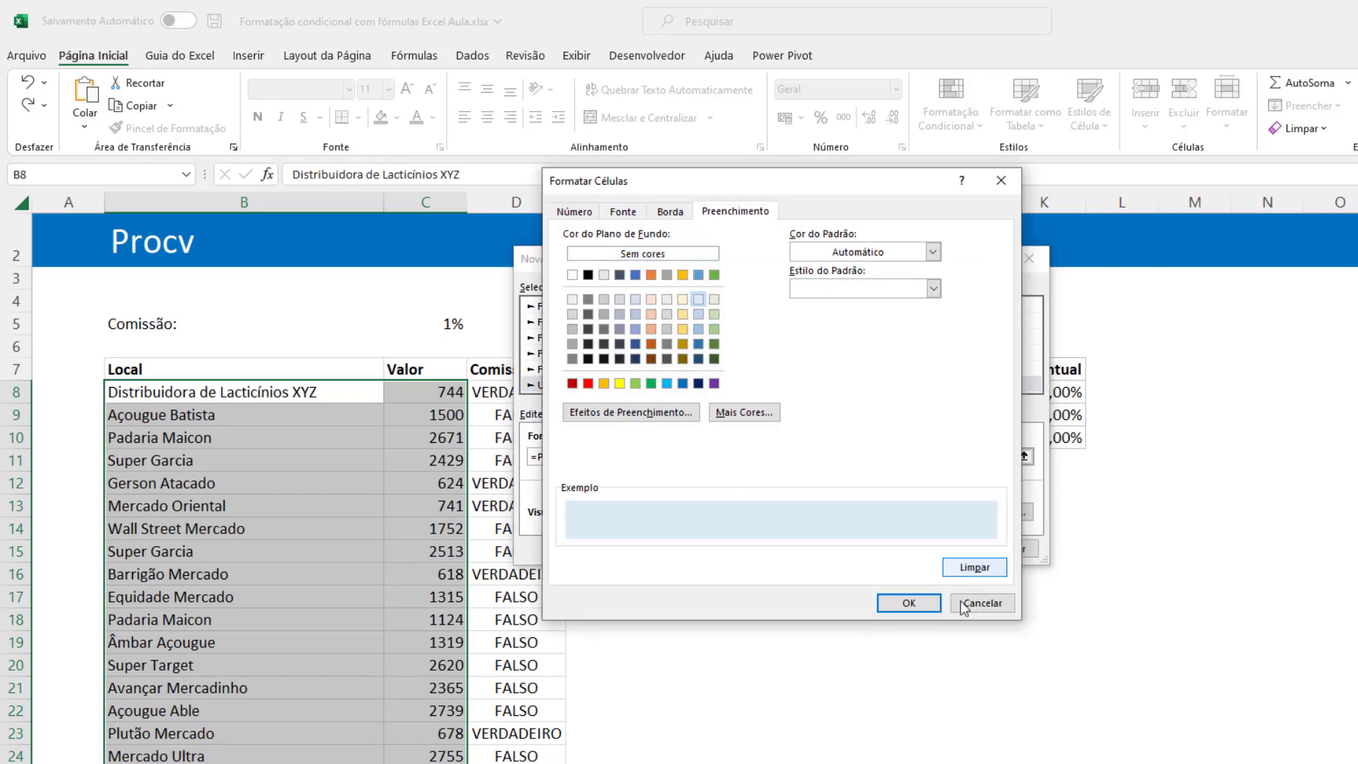
pyautogui.click(911, 603)
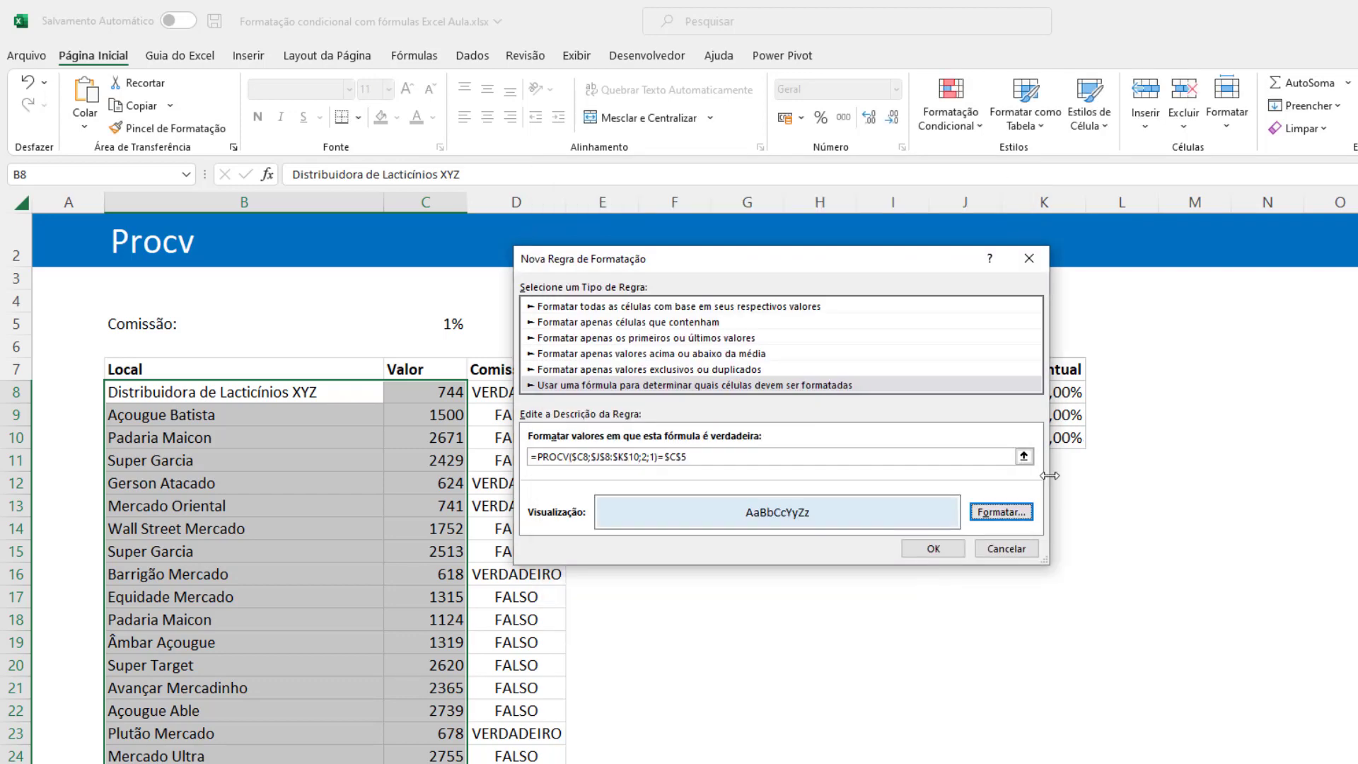
pyautogui.click(934, 550)
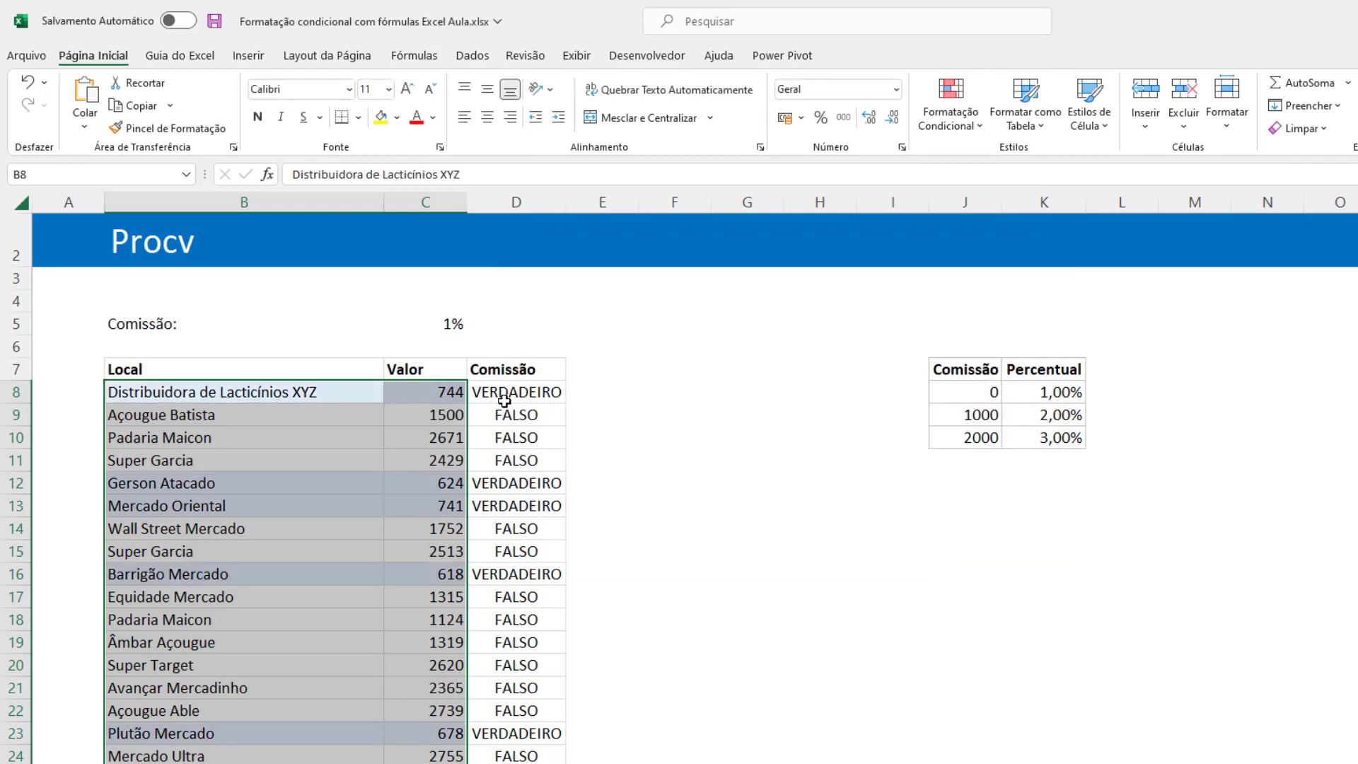
# Test the highlighting by changing the commission criterion in C5 to 2% and to 3%.
pyautogui.click(542, 442)
pyautogui.click(449, 324)
pyautogui.write('1')
pyautogui.press('BackSpace')
pyautogui.write('2')
pyautogui.press('Return')
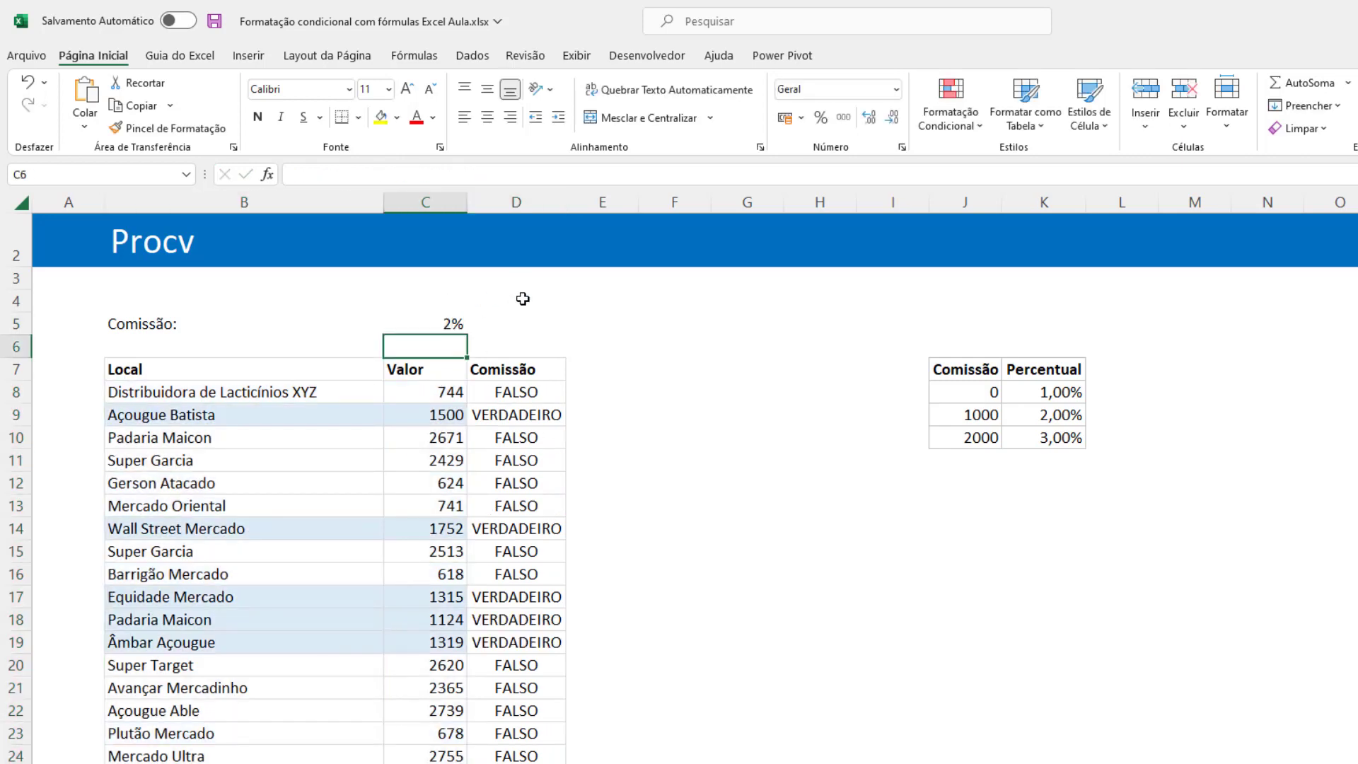
pyautogui.press('Up')
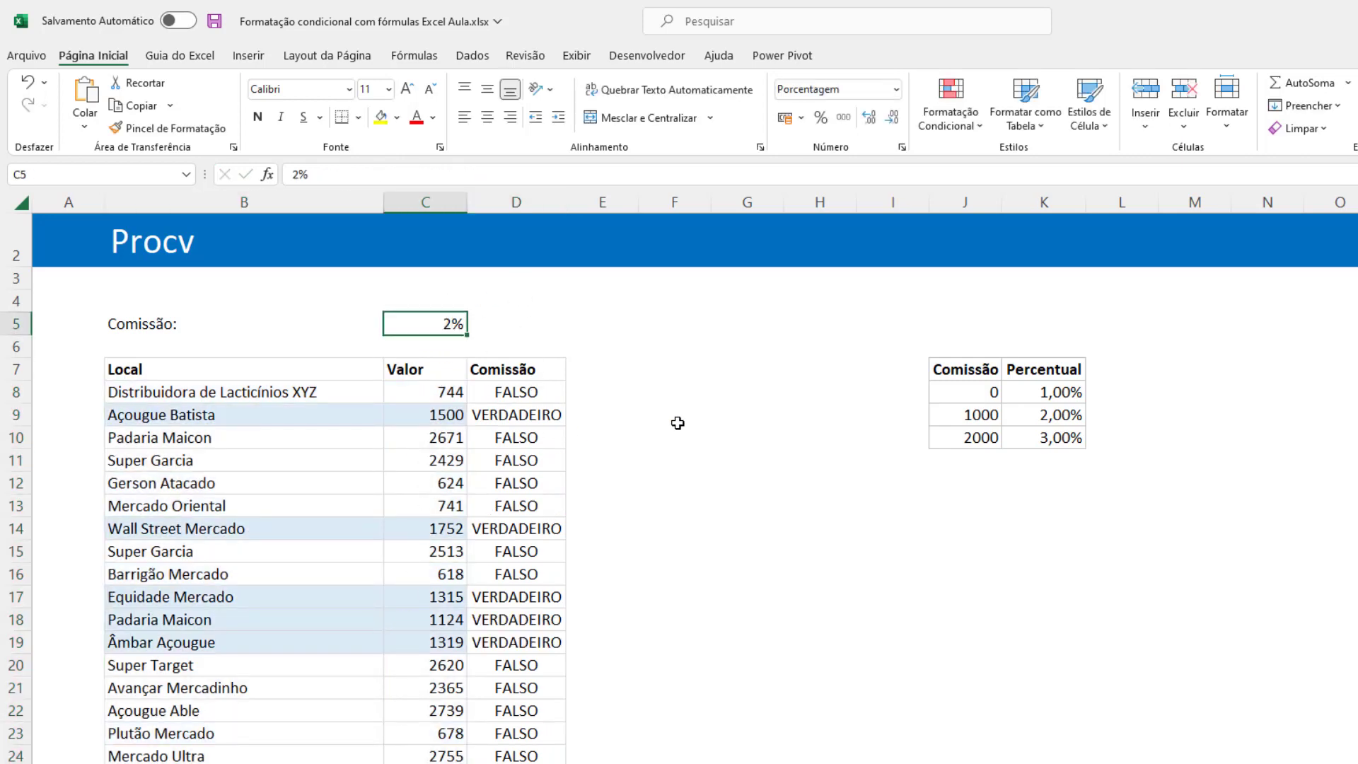
pyautogui.write('3')
pyautogui.press('Return')
pyautogui.press('Up')
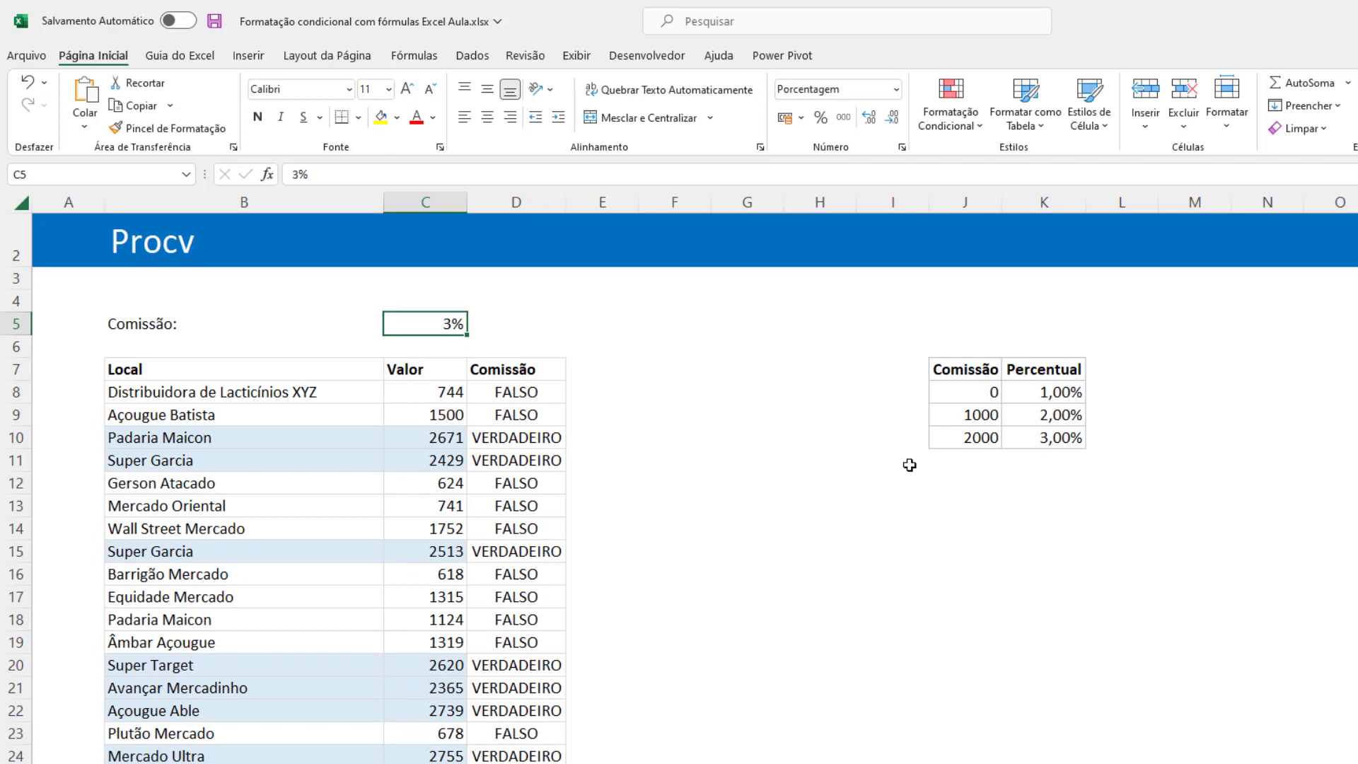
# Replace the three Percentual entries in K8:K10 of the lookup table with A, B and C.
pyautogui.click(1058, 392)
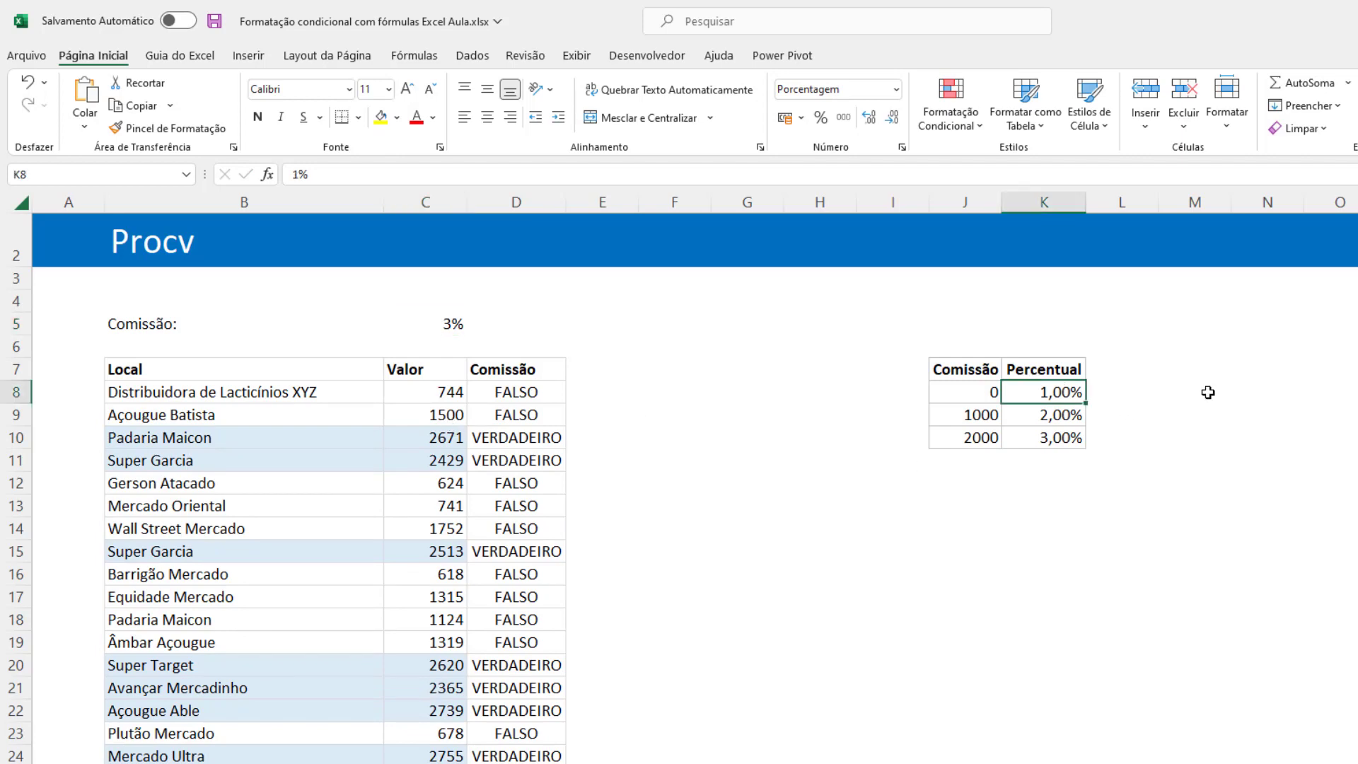
pyautogui.write('A')
pyautogui.press('Return')
pyautogui.write('B')
pyautogui.press('Return')
pyautogui.write('C')
pyautogui.press('Return')
# Test the rule with letter criteria by entering A, B and finally C in C5.
pyautogui.click(433, 331)
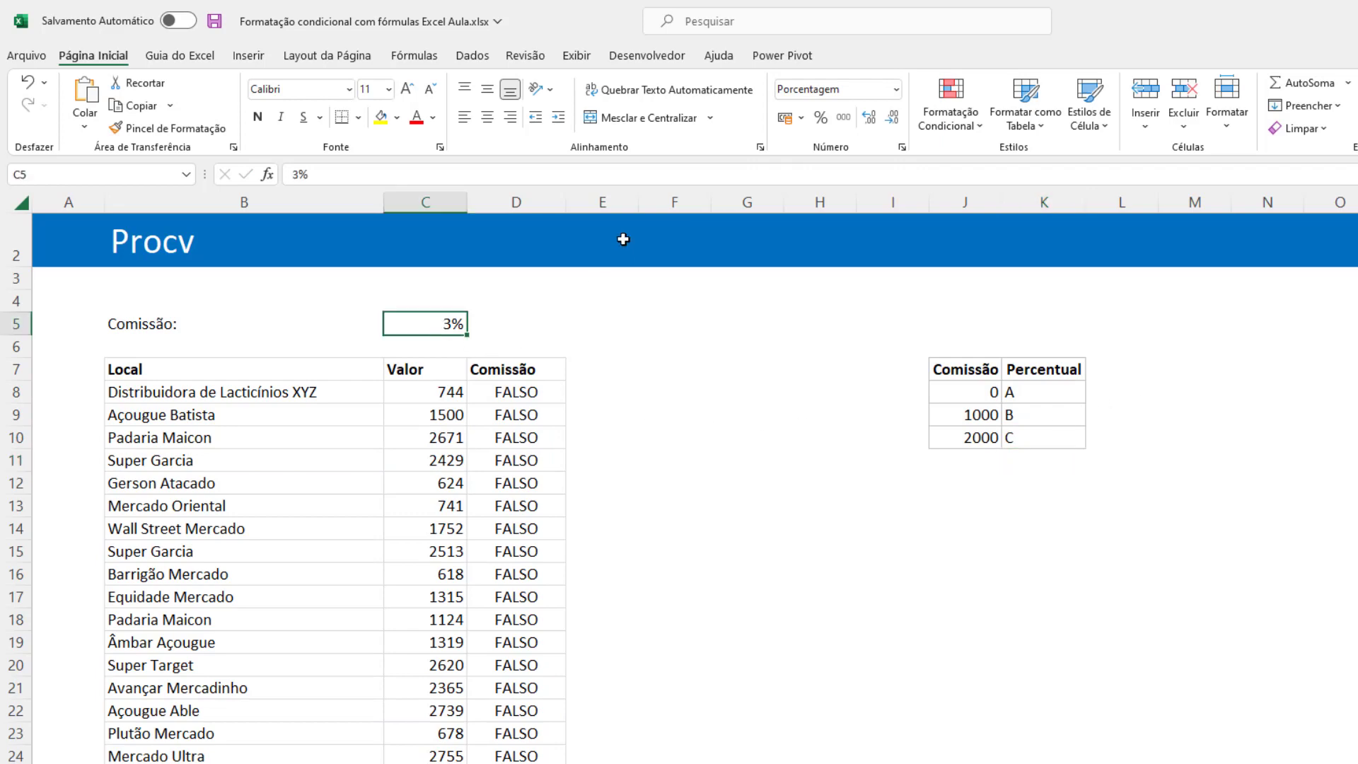
pyautogui.write('A')
pyautogui.press('Return')
pyautogui.press('Up')
pyautogui.write('B')
pyautogui.press('Up')
pyautogui.press('Down')
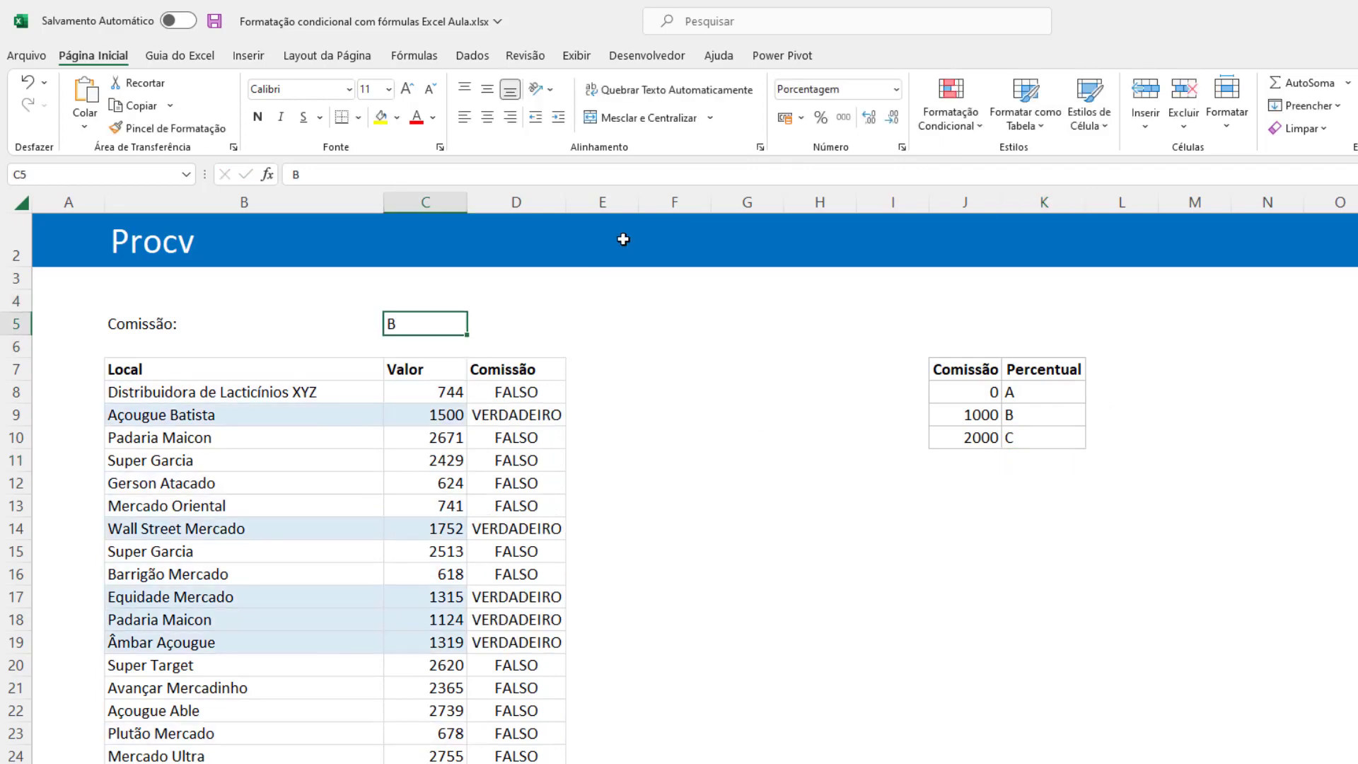
pyautogui.write('C')
pyautogui.press('Up')
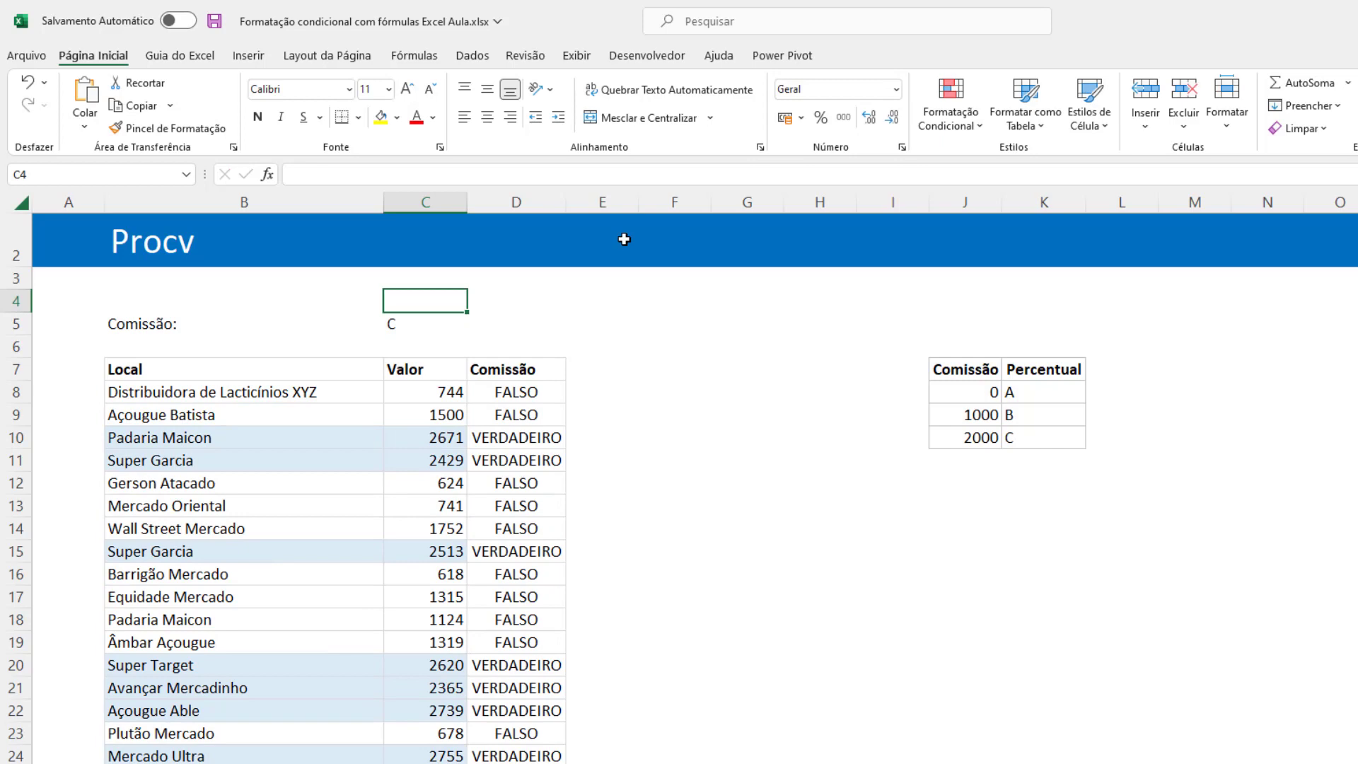
# Delete the helper Comissão column D and select the criterion cell C5.
pyautogui.rightClick(518, 200)
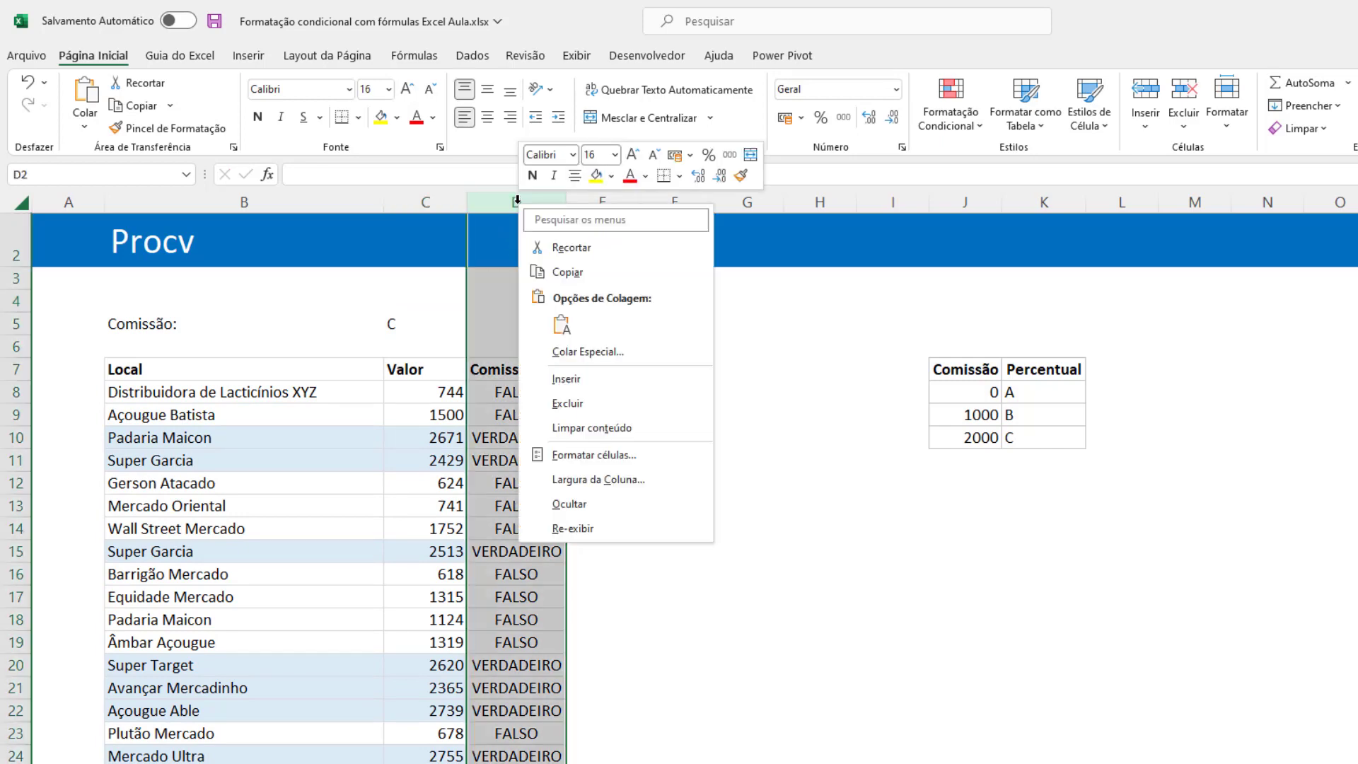
pyautogui.click(592, 411)
pyautogui.click(401, 433)
pyautogui.click(414, 323)
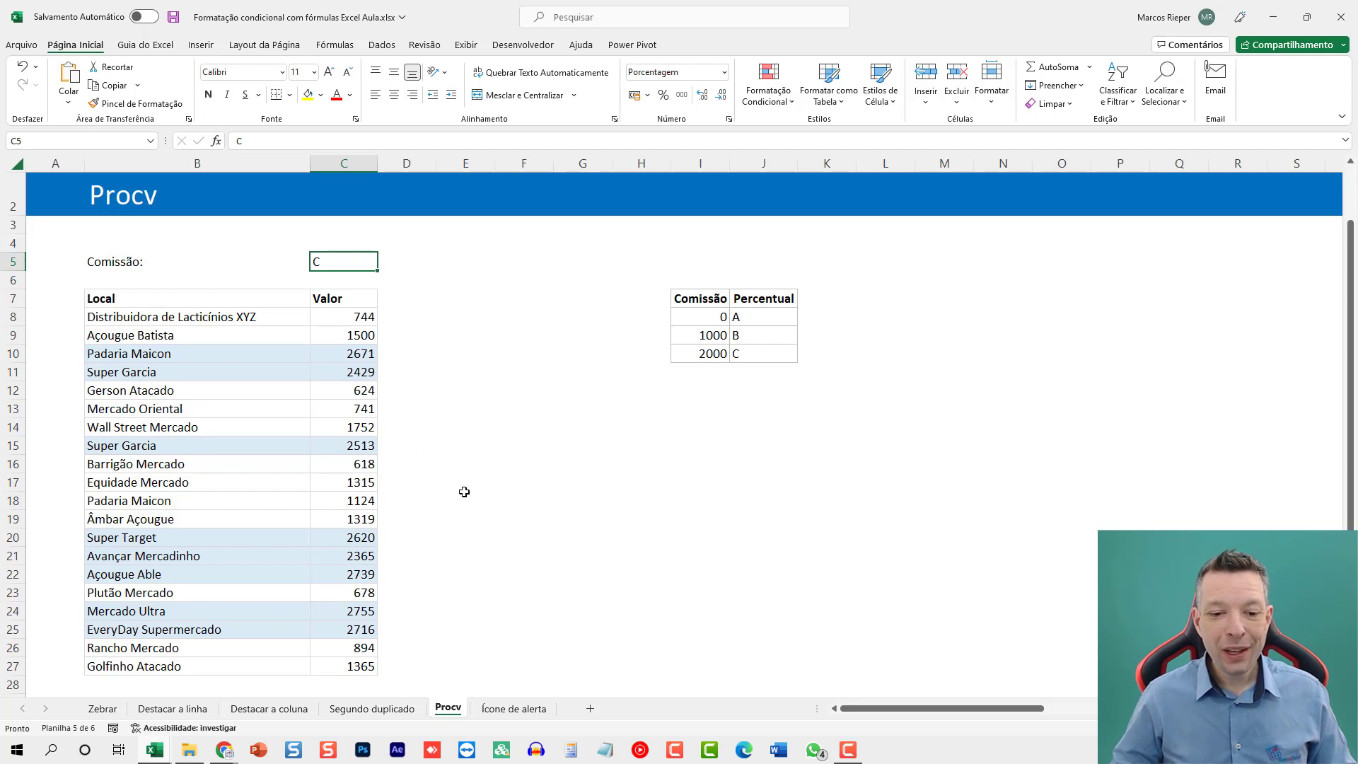
# Open the Ícone de alerta sheet and examine the Data visita dates and the formula in C8.
pyautogui.click(512, 709)
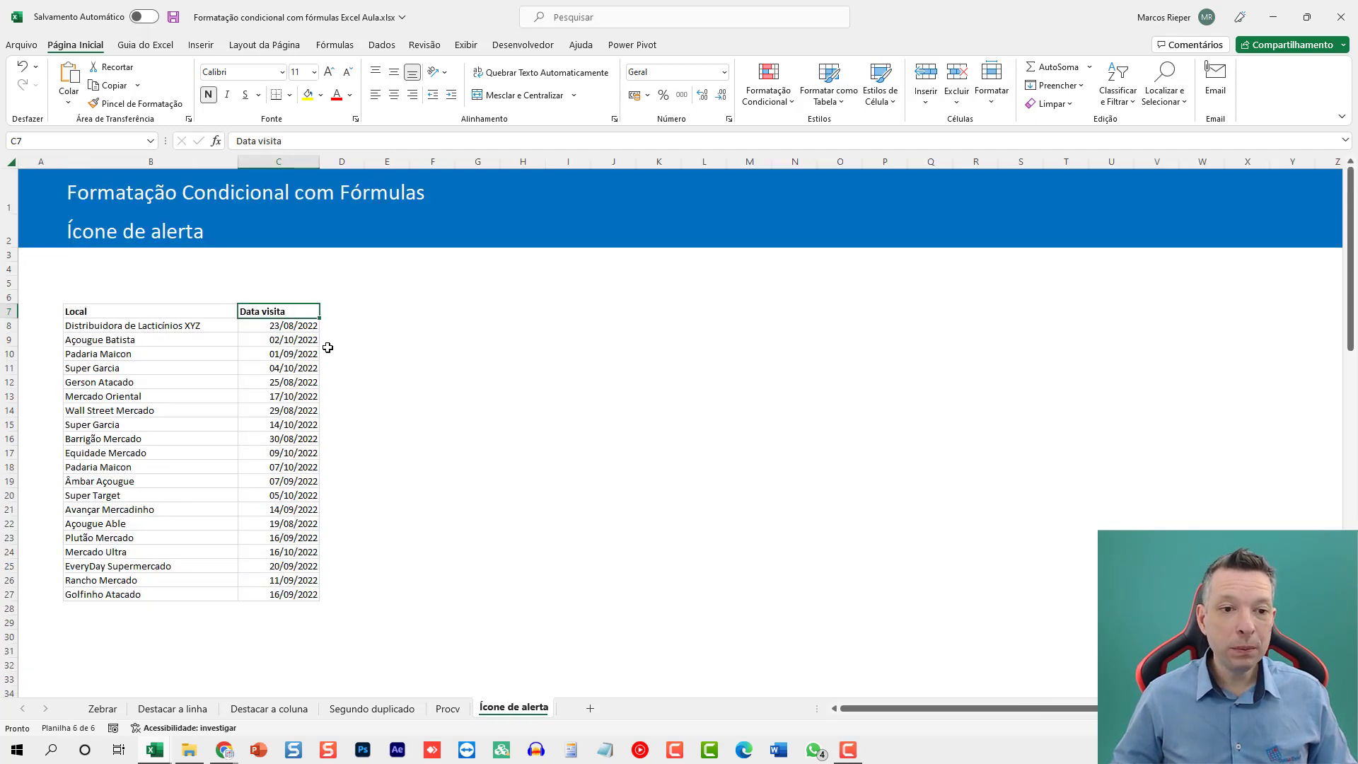
pyautogui.click(301, 329)
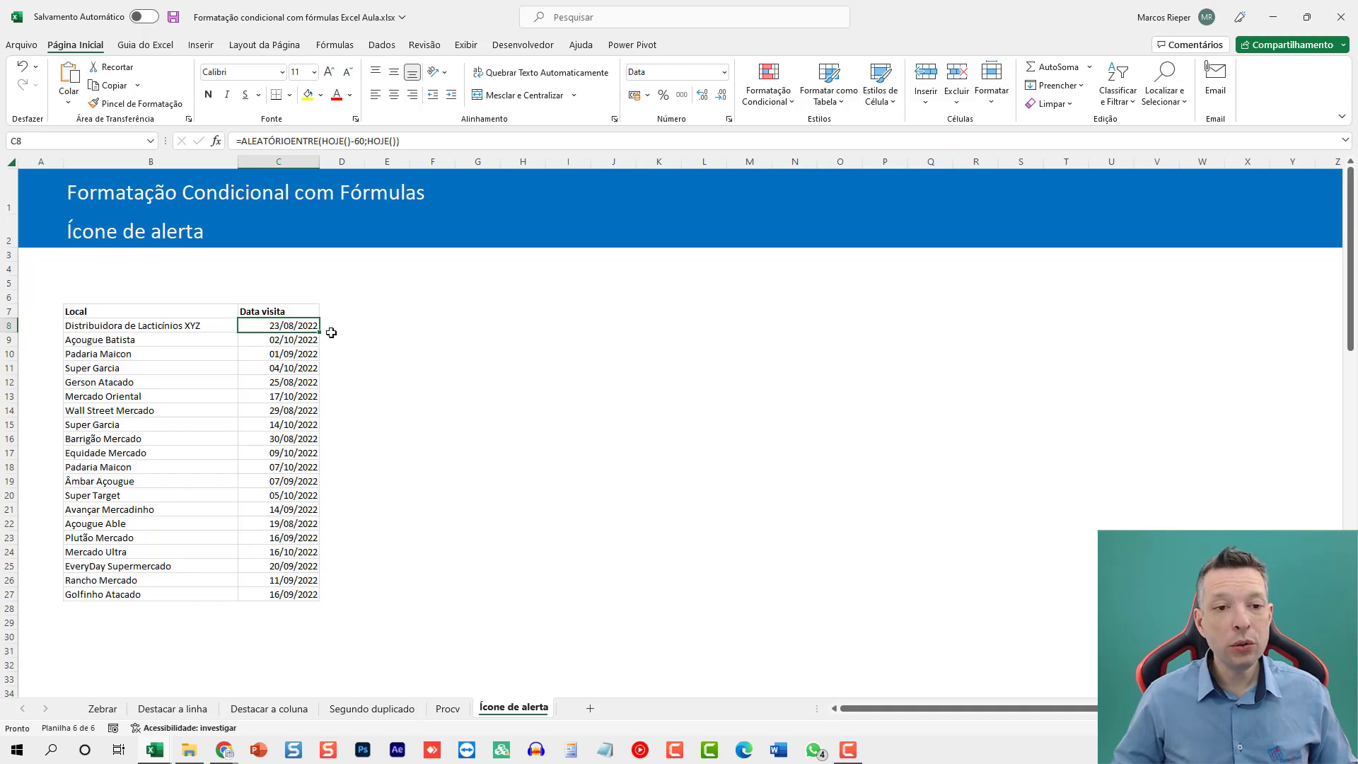
pyautogui.keyDown('ctrl'); pyautogui.scroll(2, 331, 335); pyautogui.keyUp('ctrl')
pyautogui.press('Home')
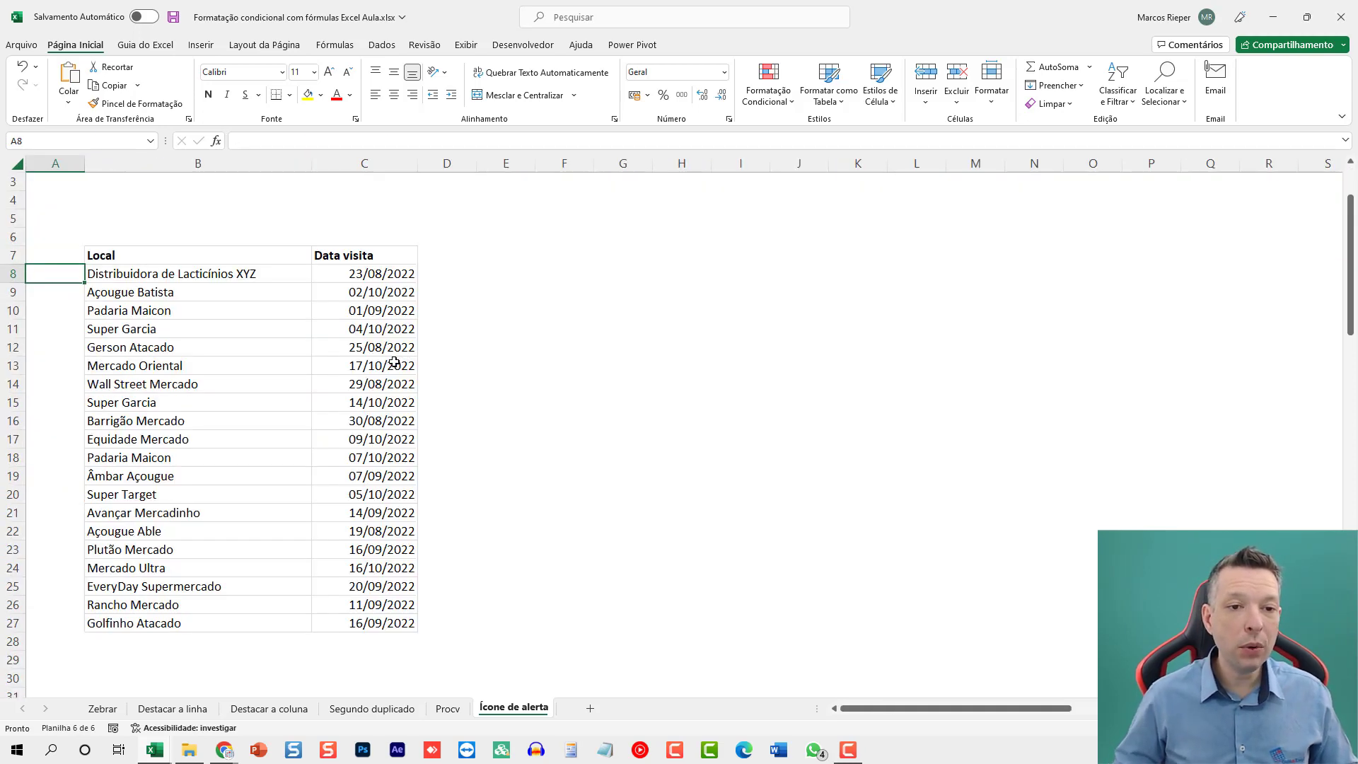
pyautogui.keyDown('ctrl'); pyautogui.scroll(2, 449, 255); pyautogui.keyUp('ctrl')
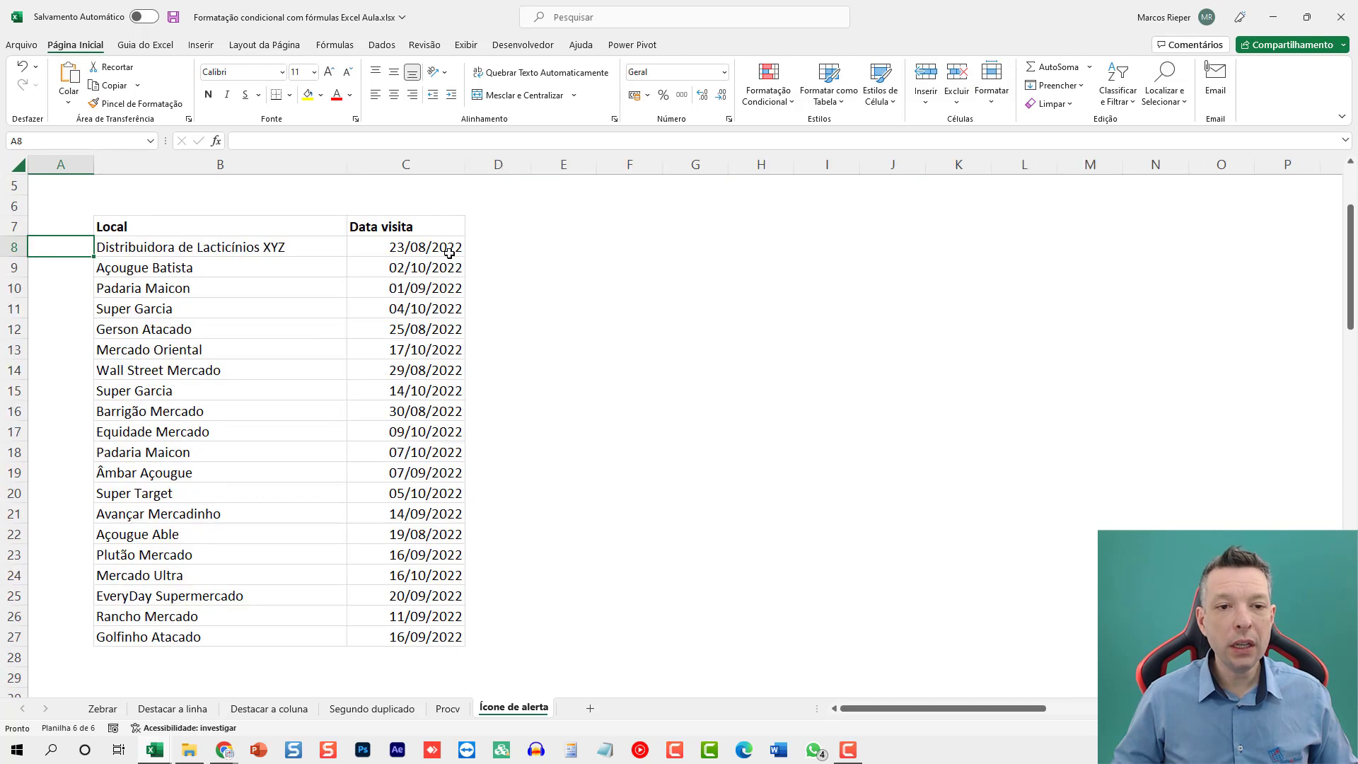
pyautogui.click(559, 232)
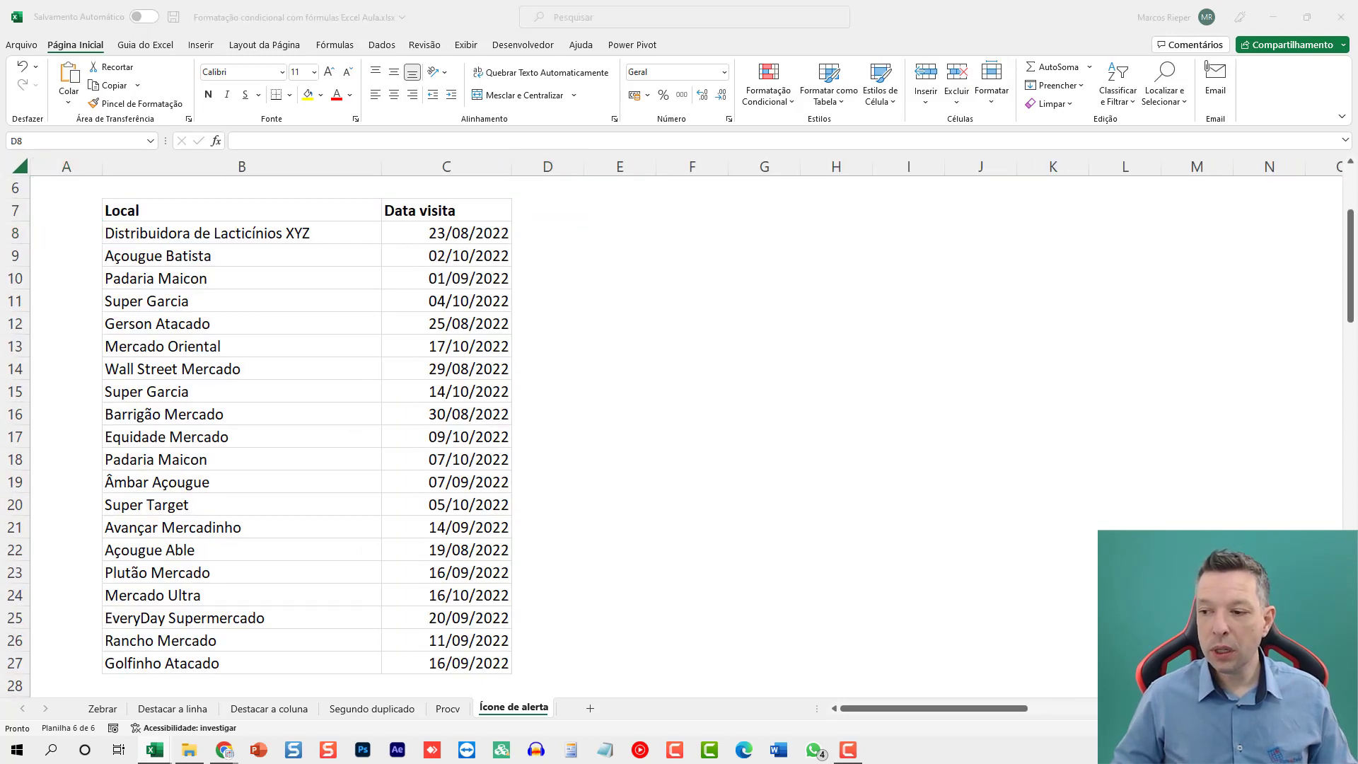
pyautogui.click(573, 236)
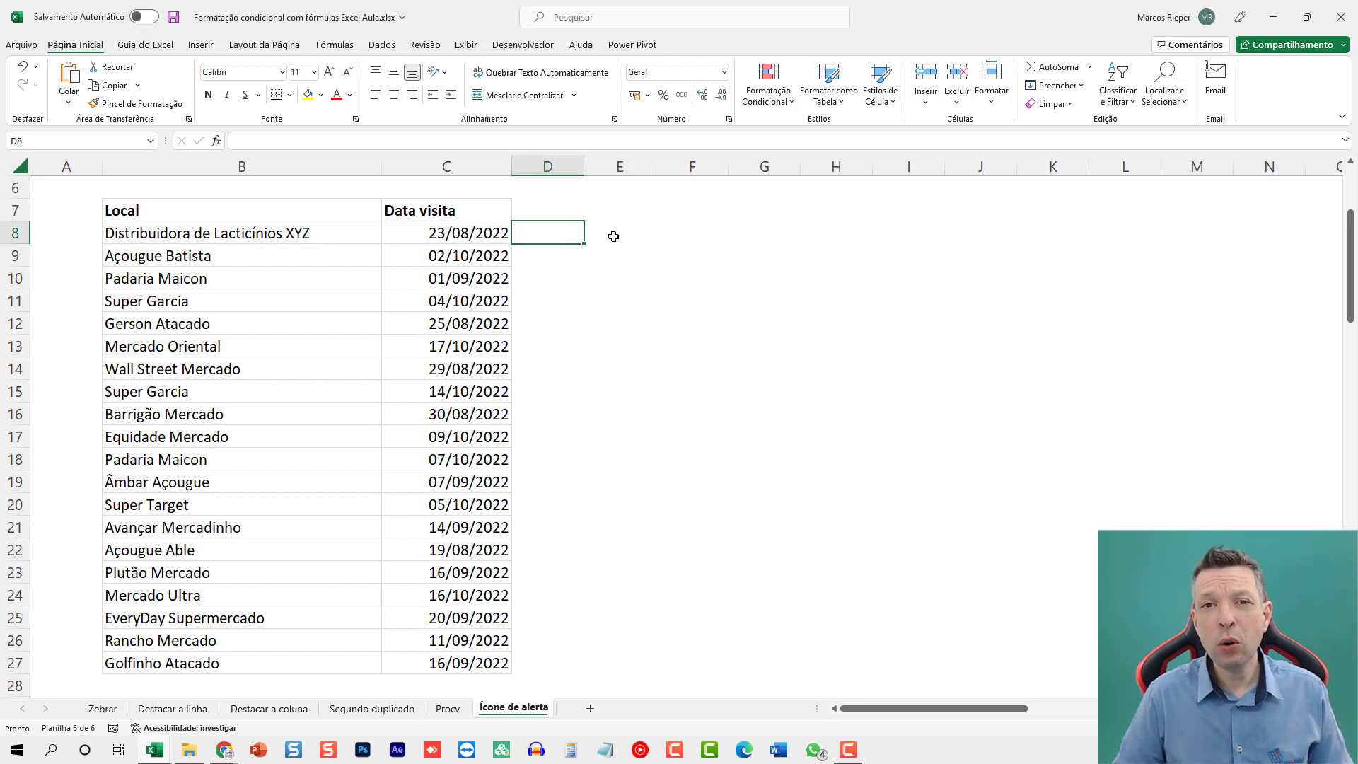
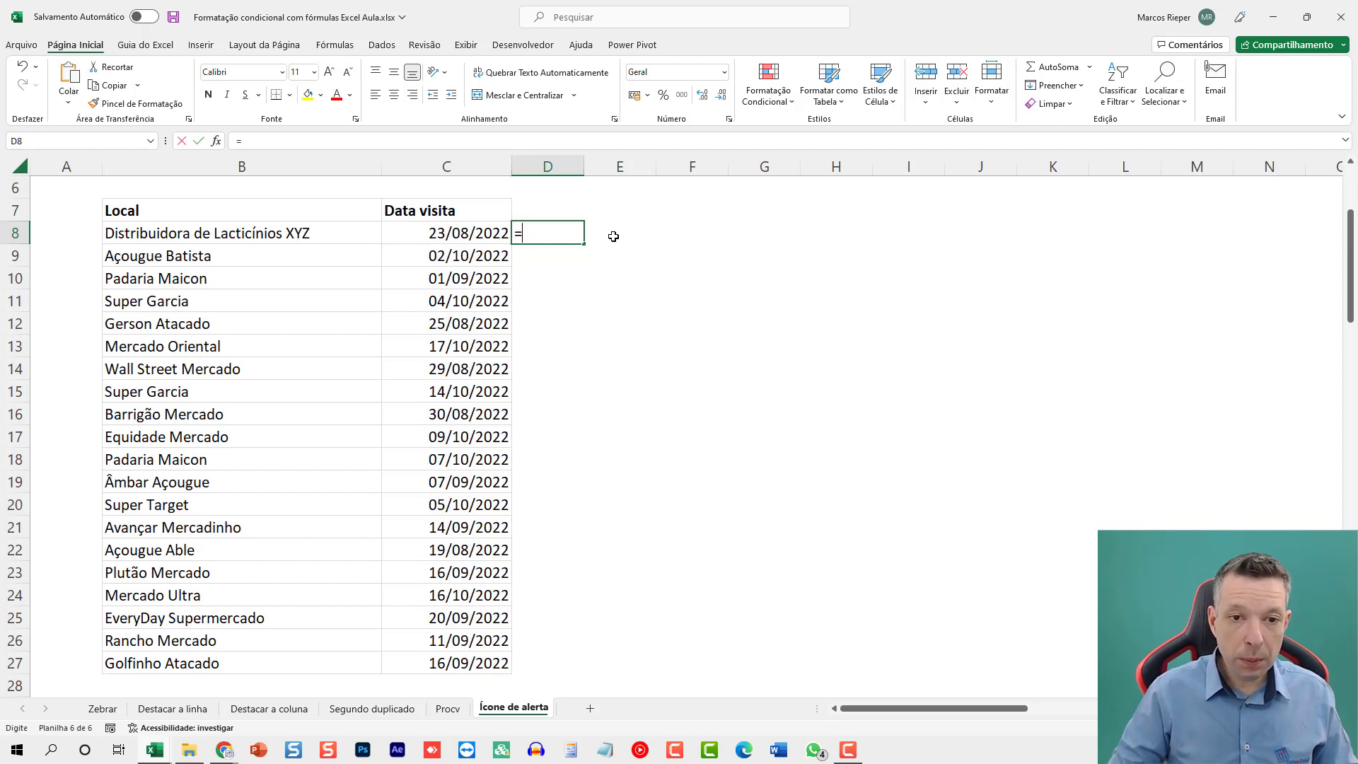
# Enter the formula =(HOJE()-45)>C8 in D8 to test whether the visit date is more than 45 days old.
pyautogui.write('=')
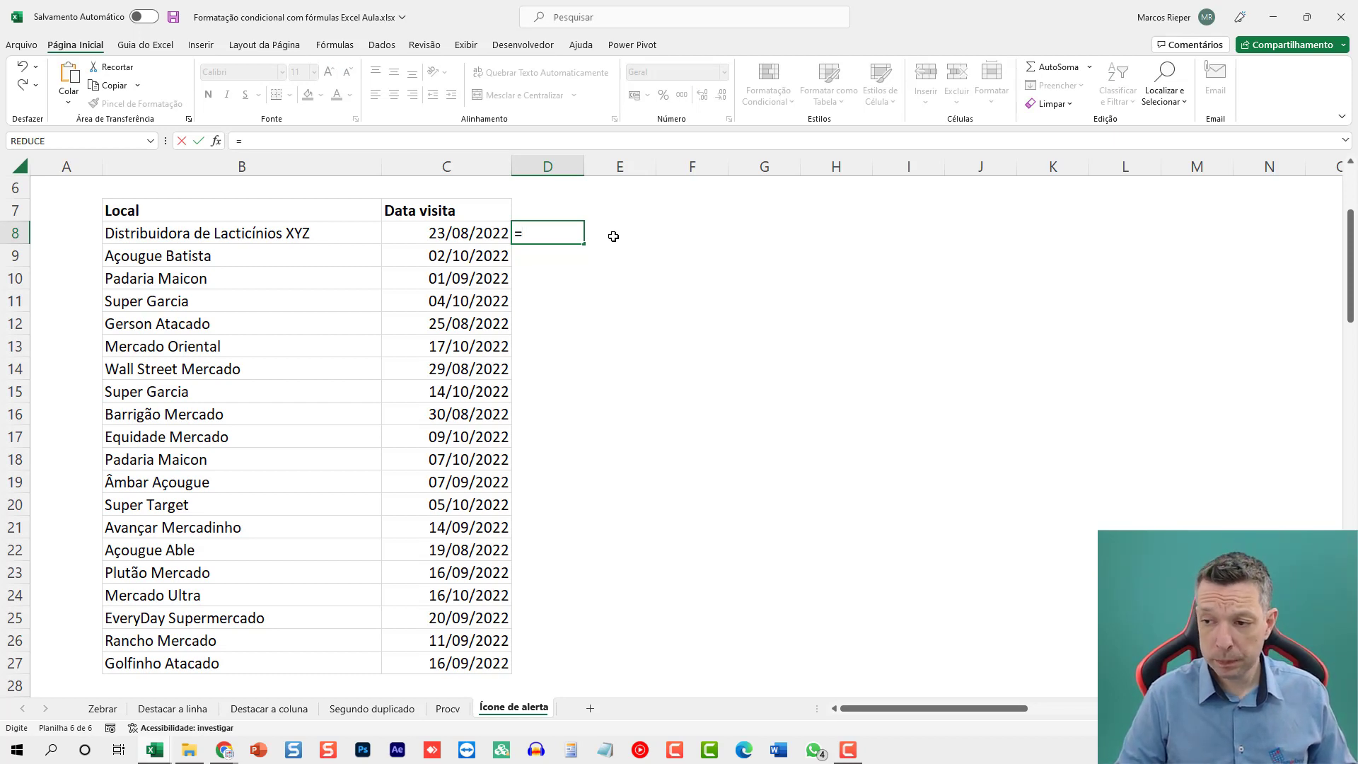
pyautogui.write('HOJE()')
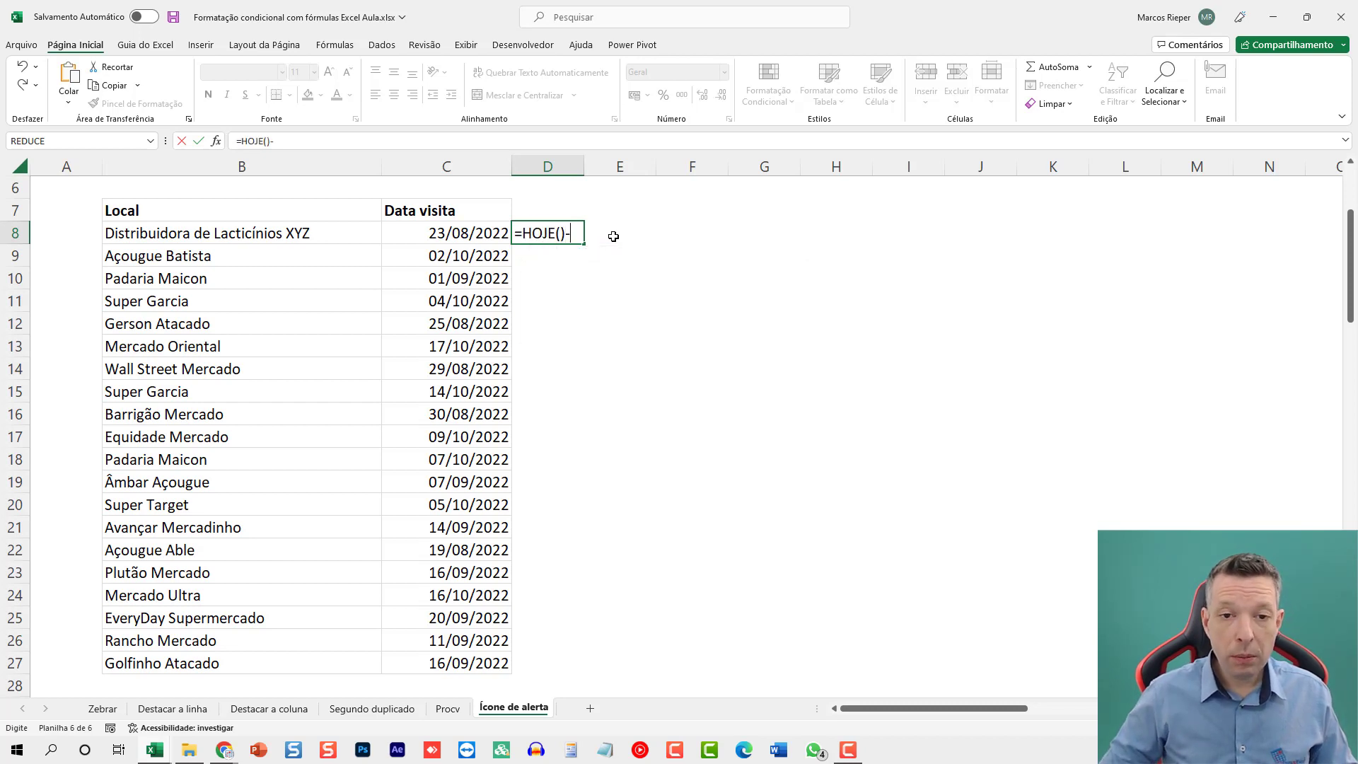
pyautogui.write('-45')
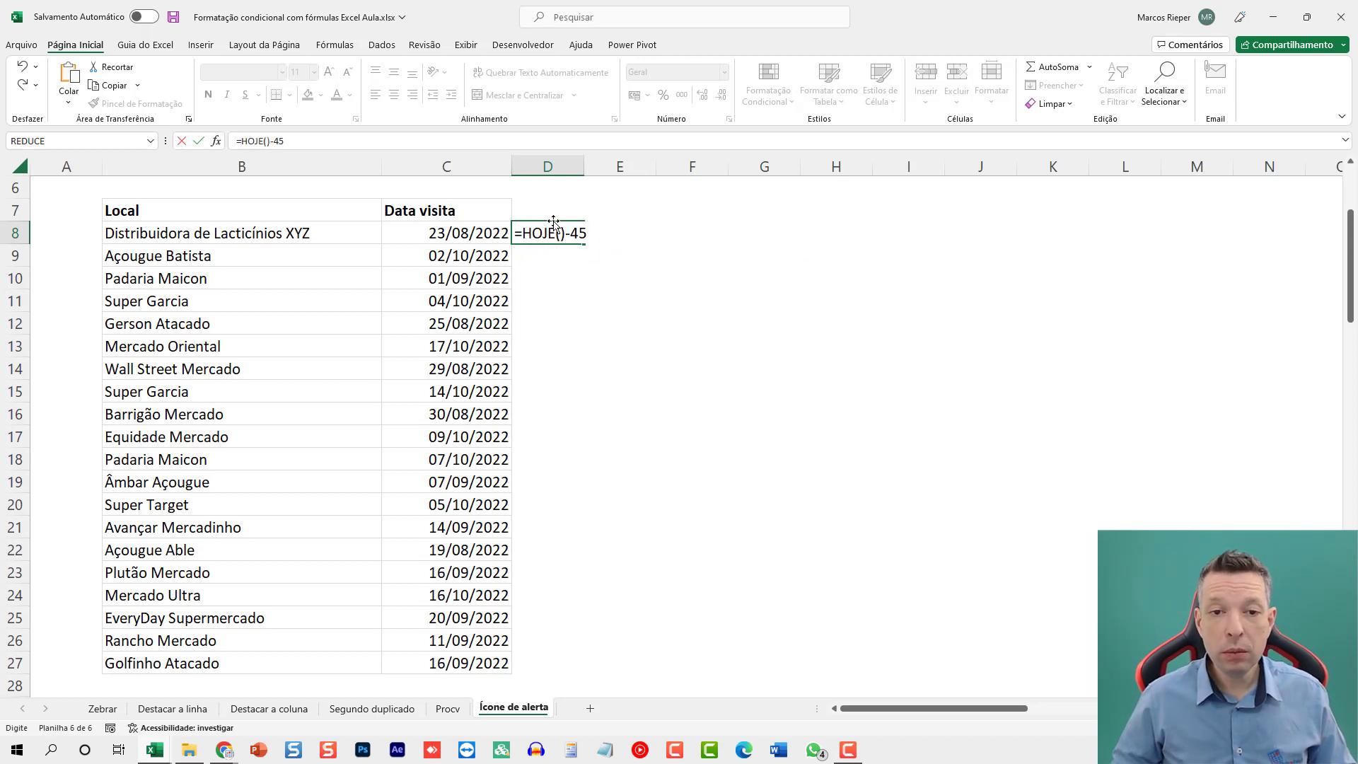
pyautogui.press('F2')
pyautogui.write('(')
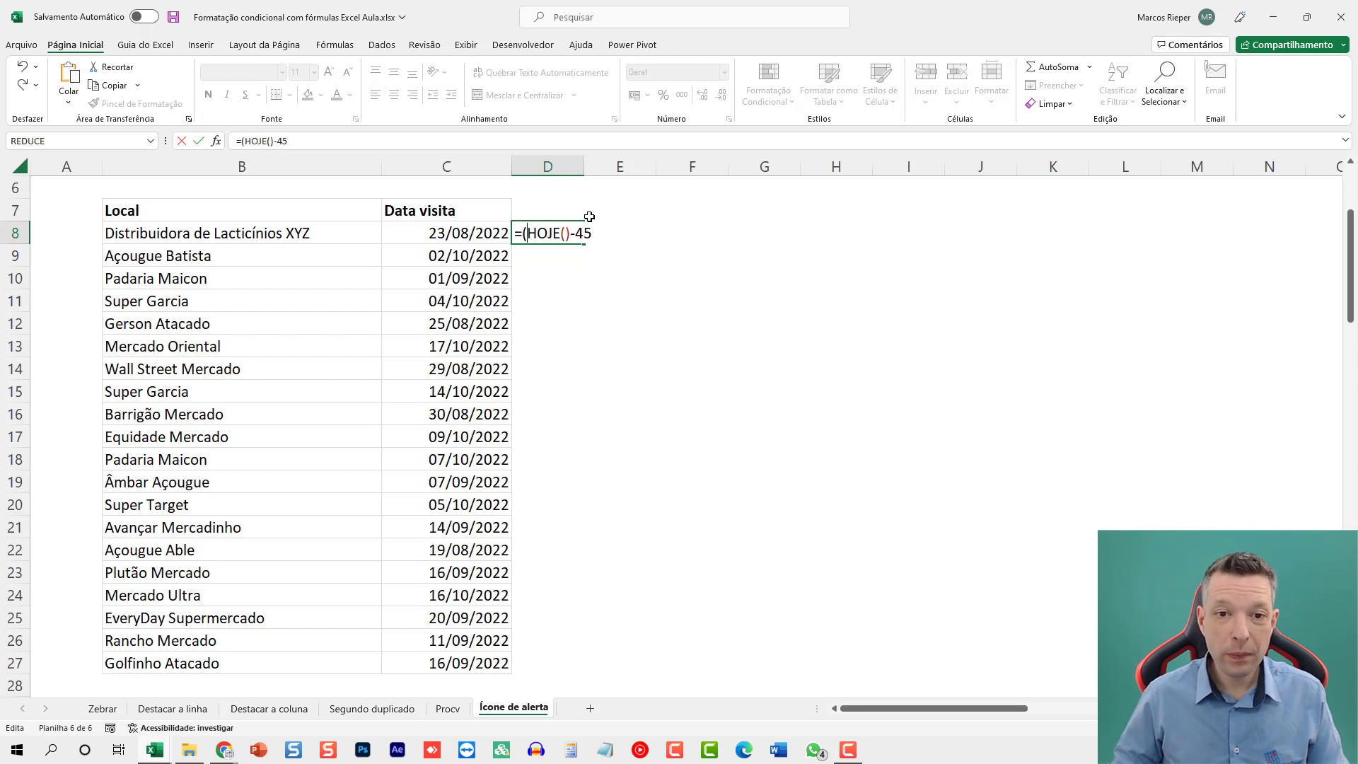
pyautogui.write(')>')
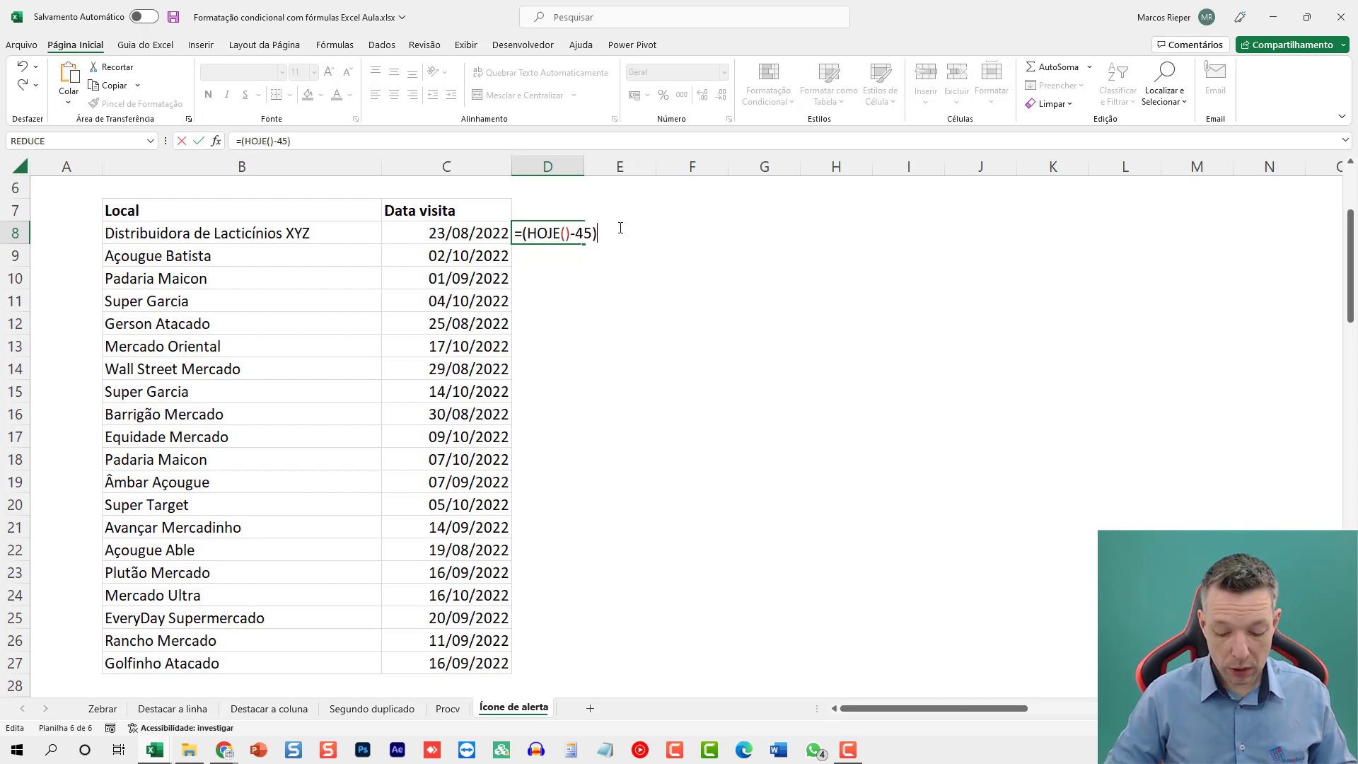
pyautogui.click(476, 234)
pyautogui.press('Return')
# Fill the D8 formula down to D27 and autofit the width of column D.
pyautogui.click(563, 239)
pyautogui.doubleClick(587, 243)
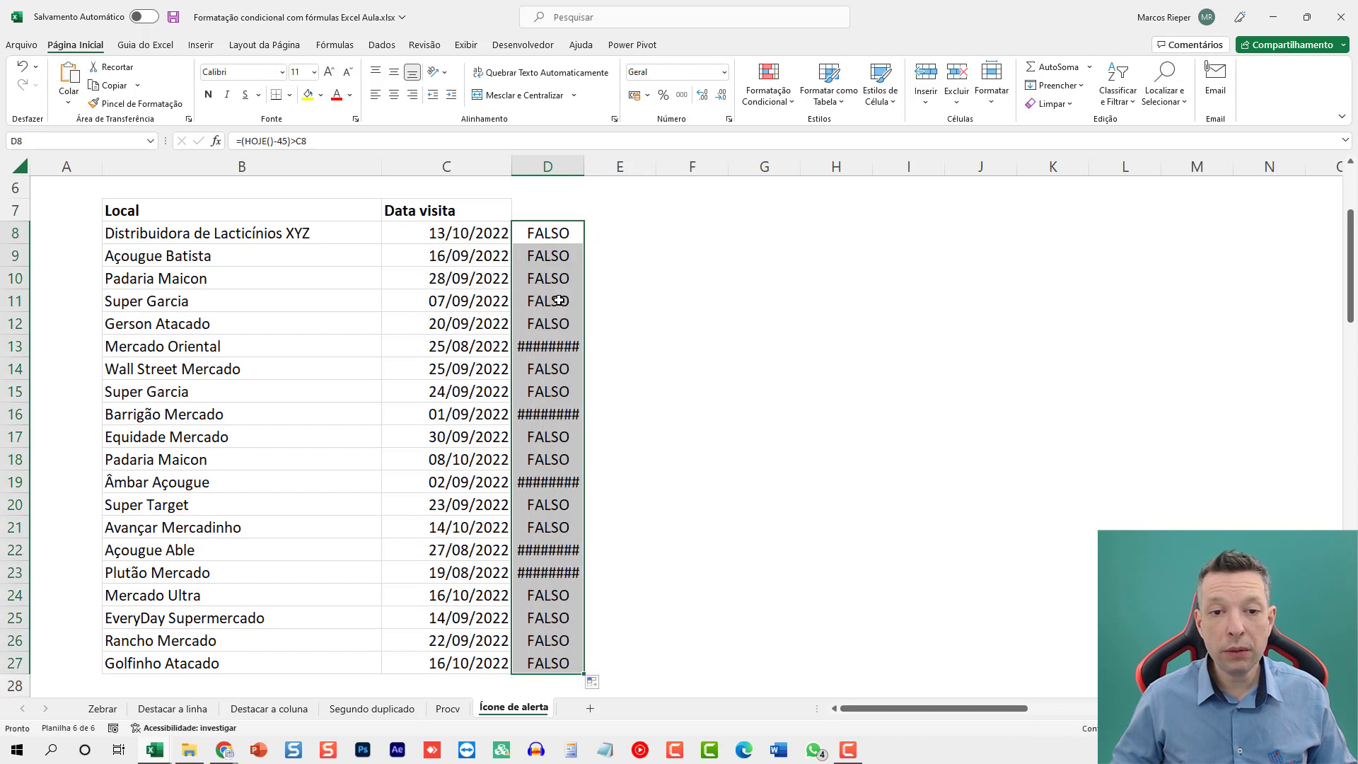
pyautogui.click(540, 349)
pyautogui.doubleClick(585, 165)
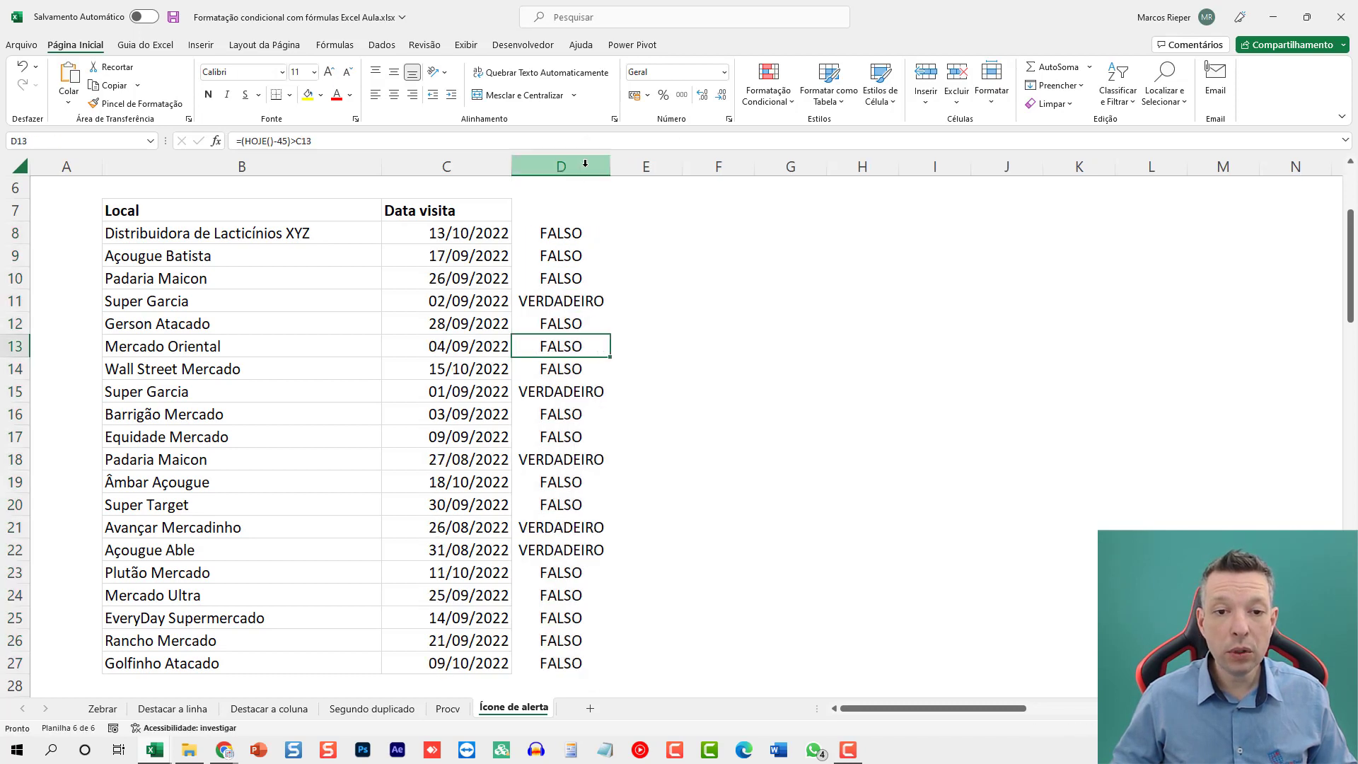
pyautogui.click(570, 301)
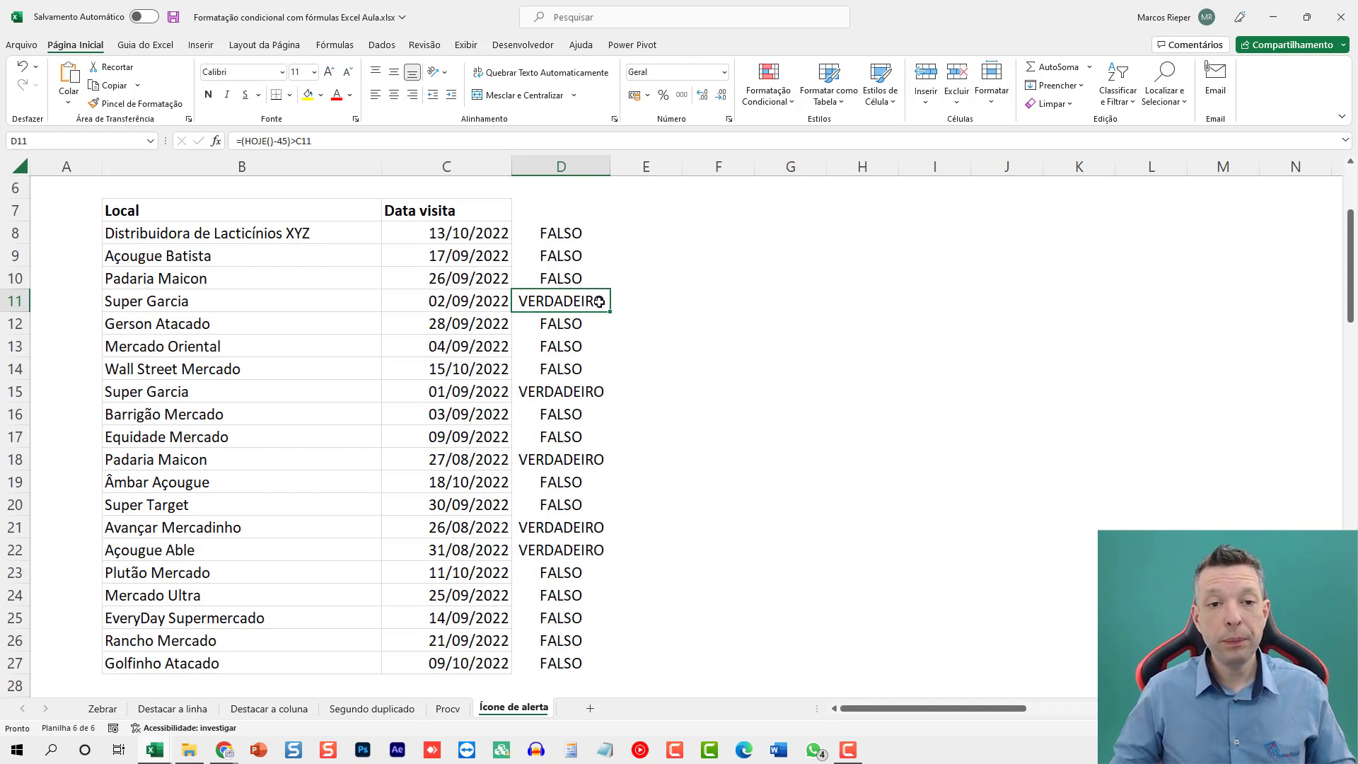
# Lock the column of the date reference in the D8 formula, making it =(HOJE()-45)>$C8.
pyautogui.doubleClick(589, 236)
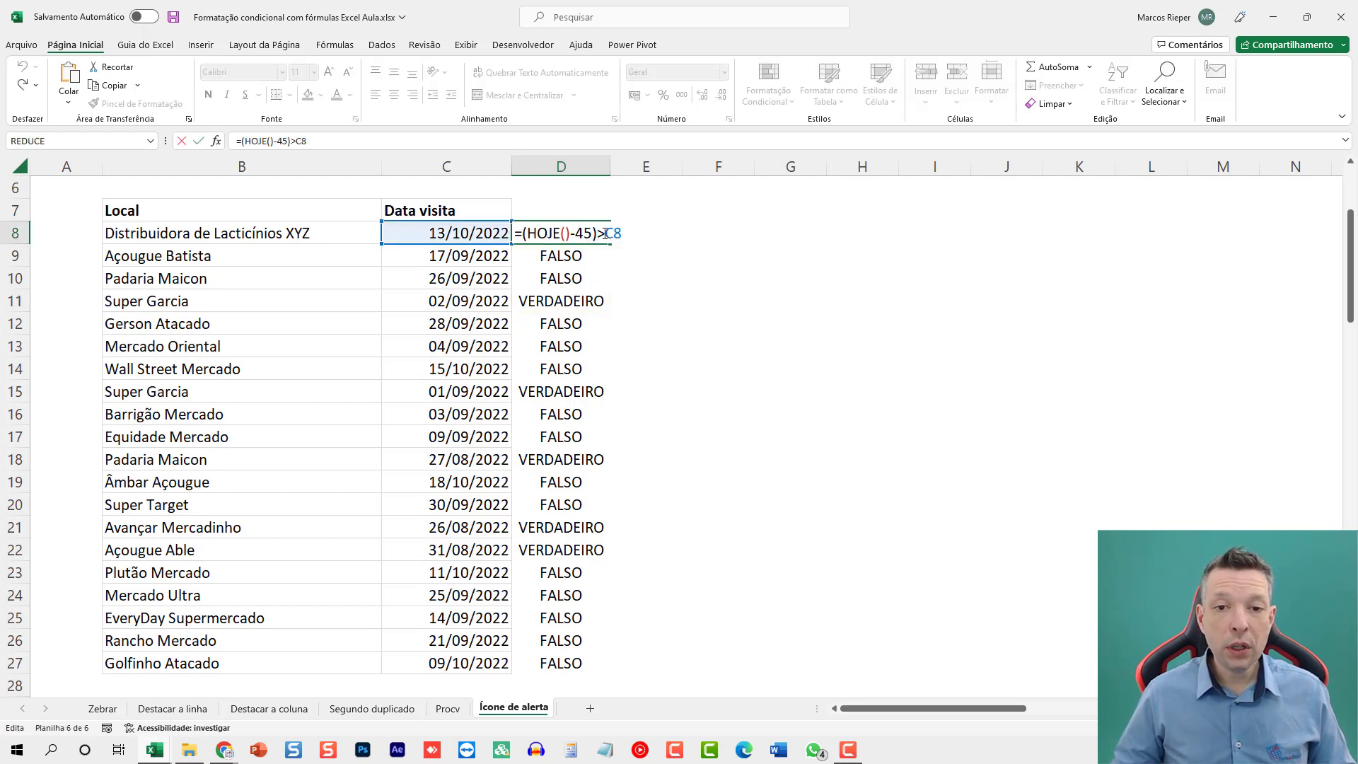
pyautogui.press('F4')
pyautogui.press('F4')
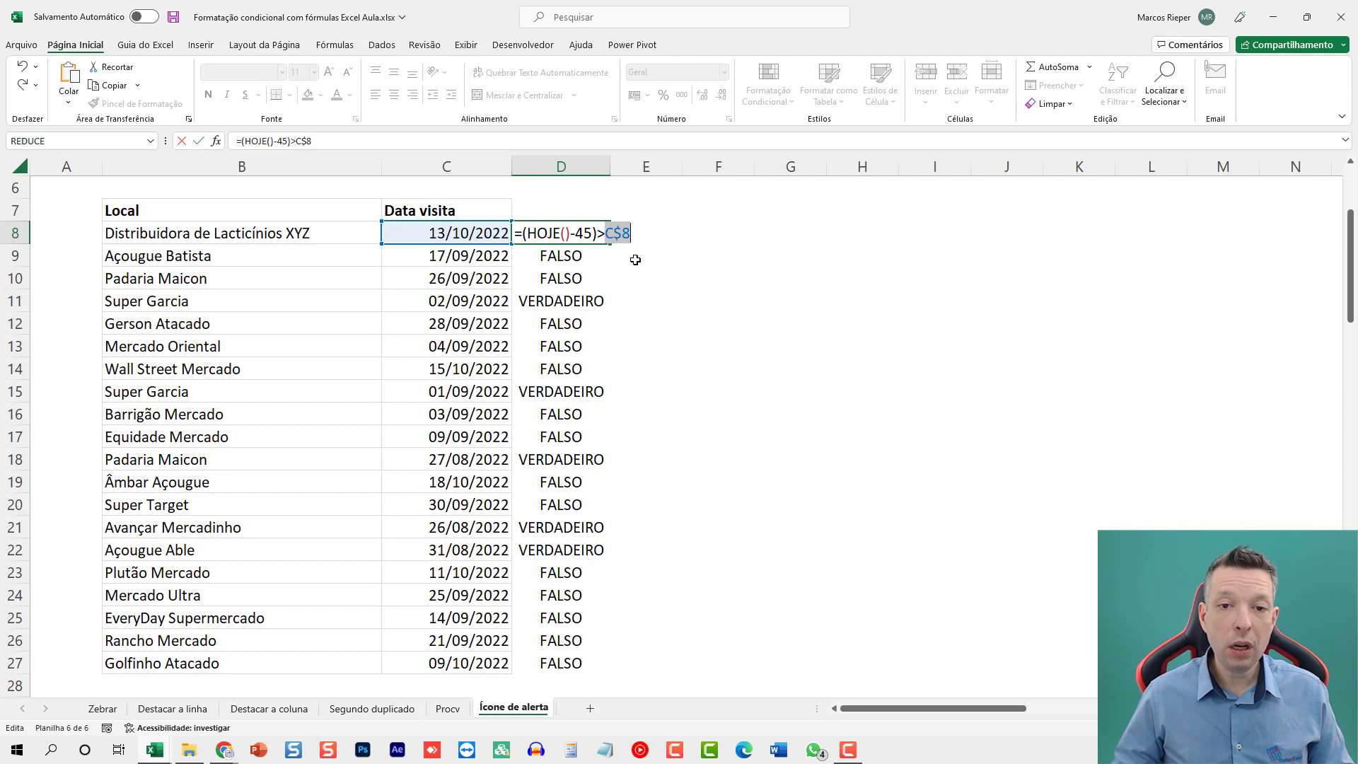
pyautogui.press('F4')
pyautogui.press('Return')
pyautogui.press('Up')
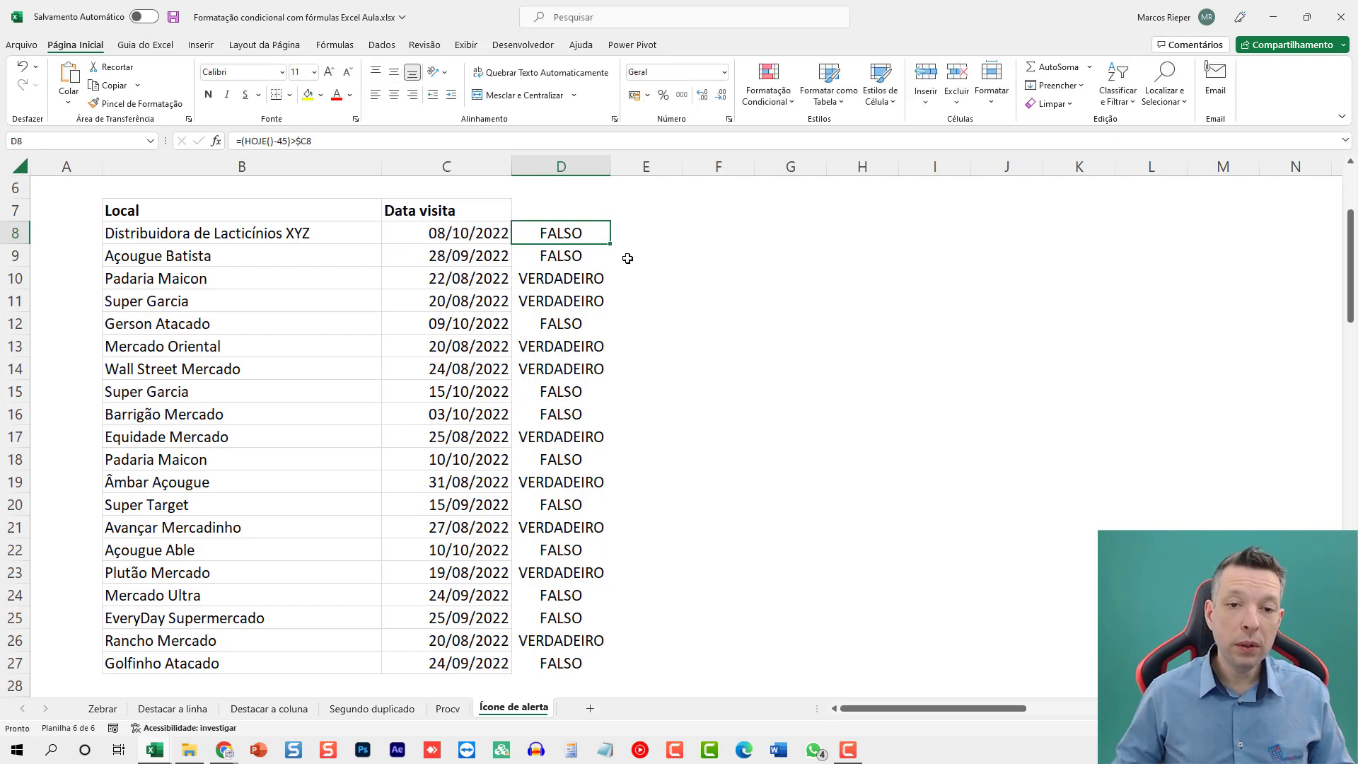
# Wrap the D8 test in an SE function that returns empty text when true: =SE((HOJE()-45)>$C8;"").
pyautogui.doubleClick(554, 230)
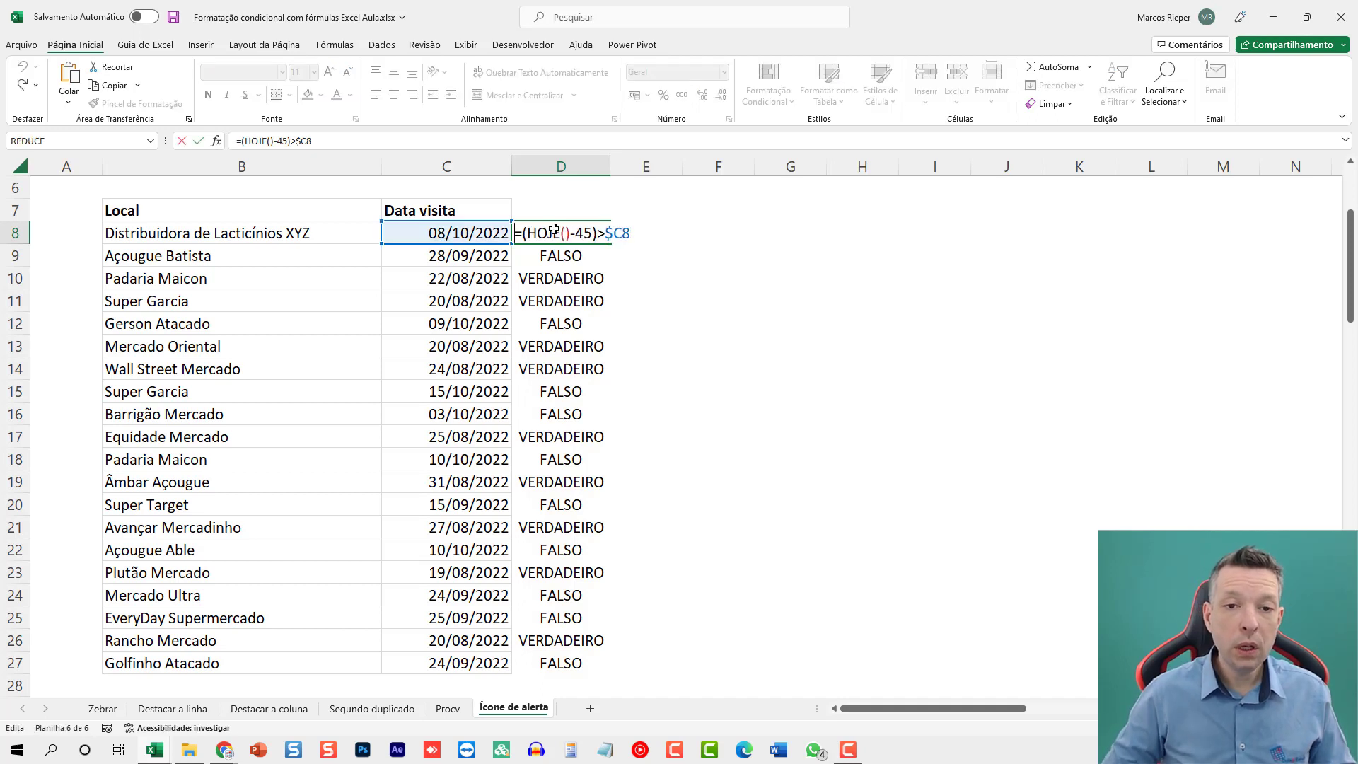
pyautogui.write('SE')
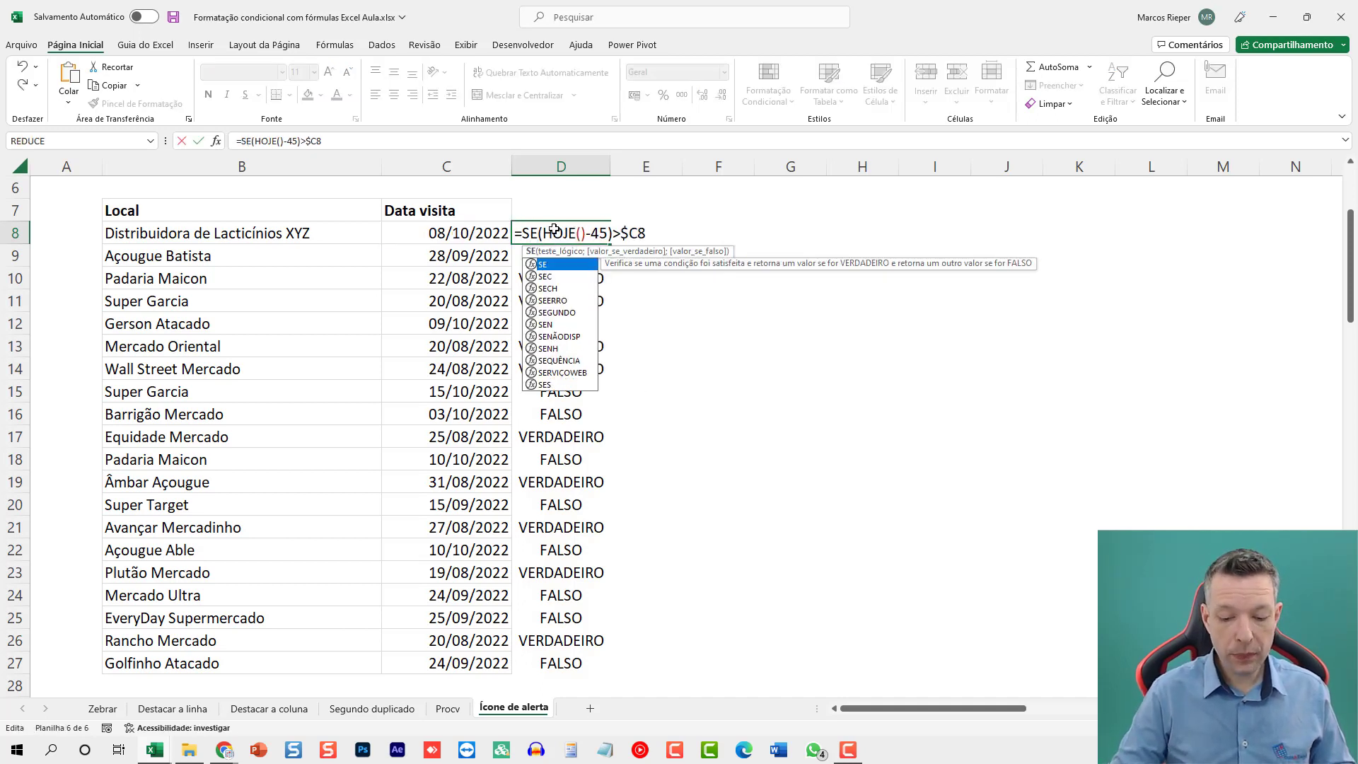
pyautogui.write('(')
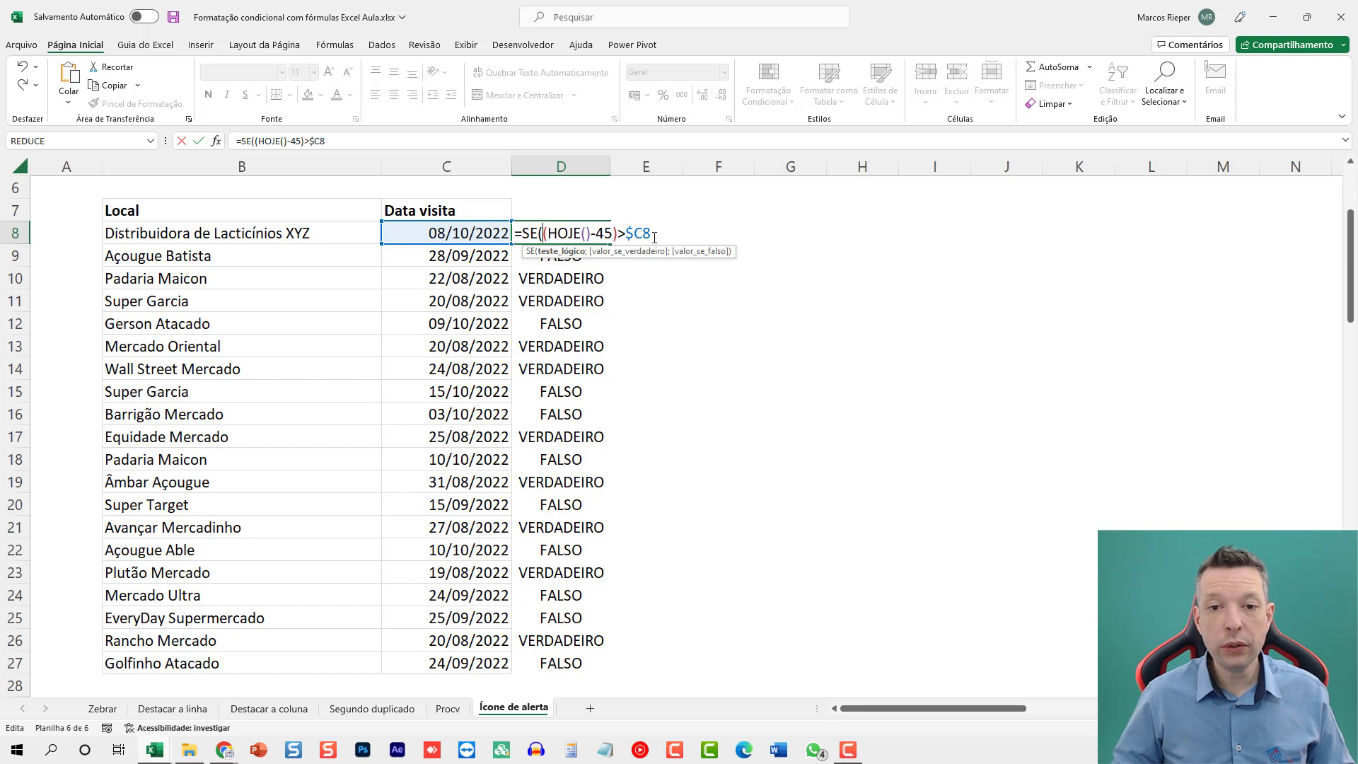
pyautogui.write(';')
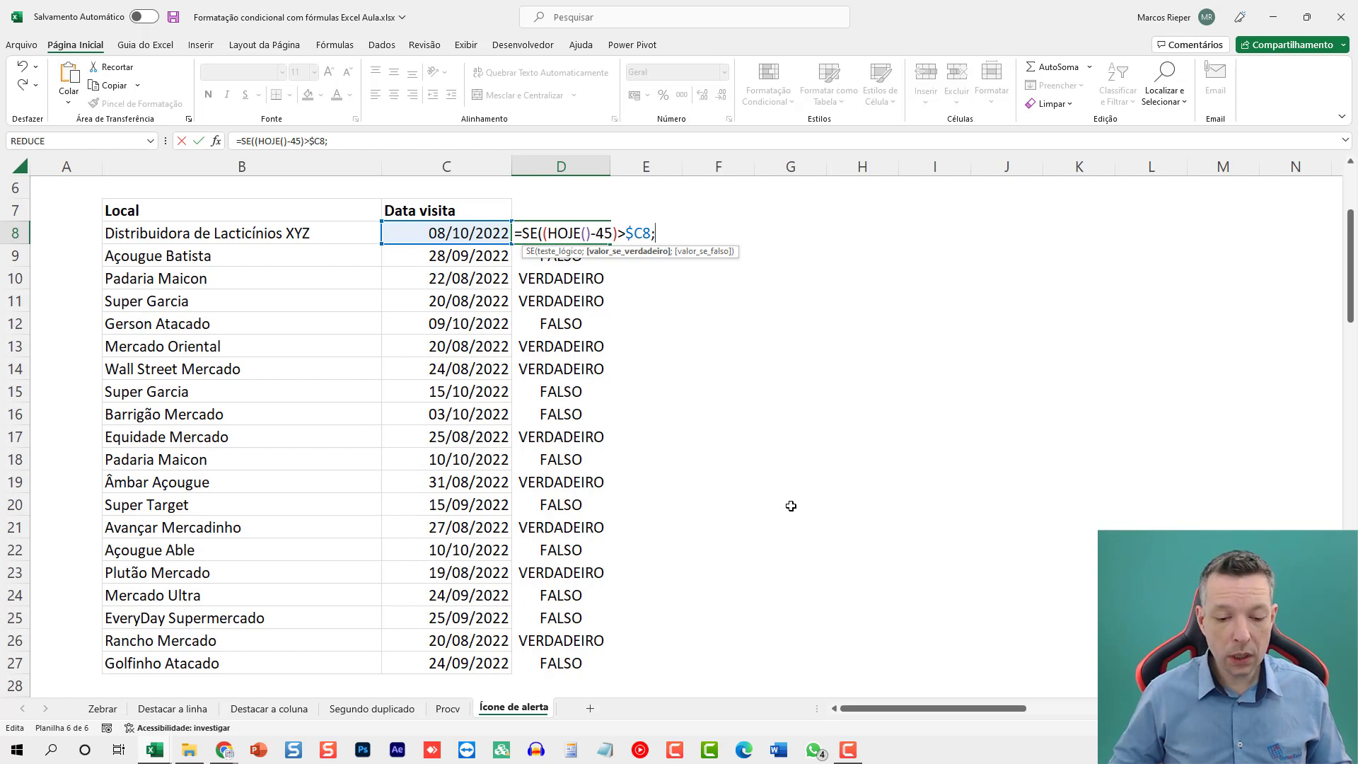
pyautogui.write('""')
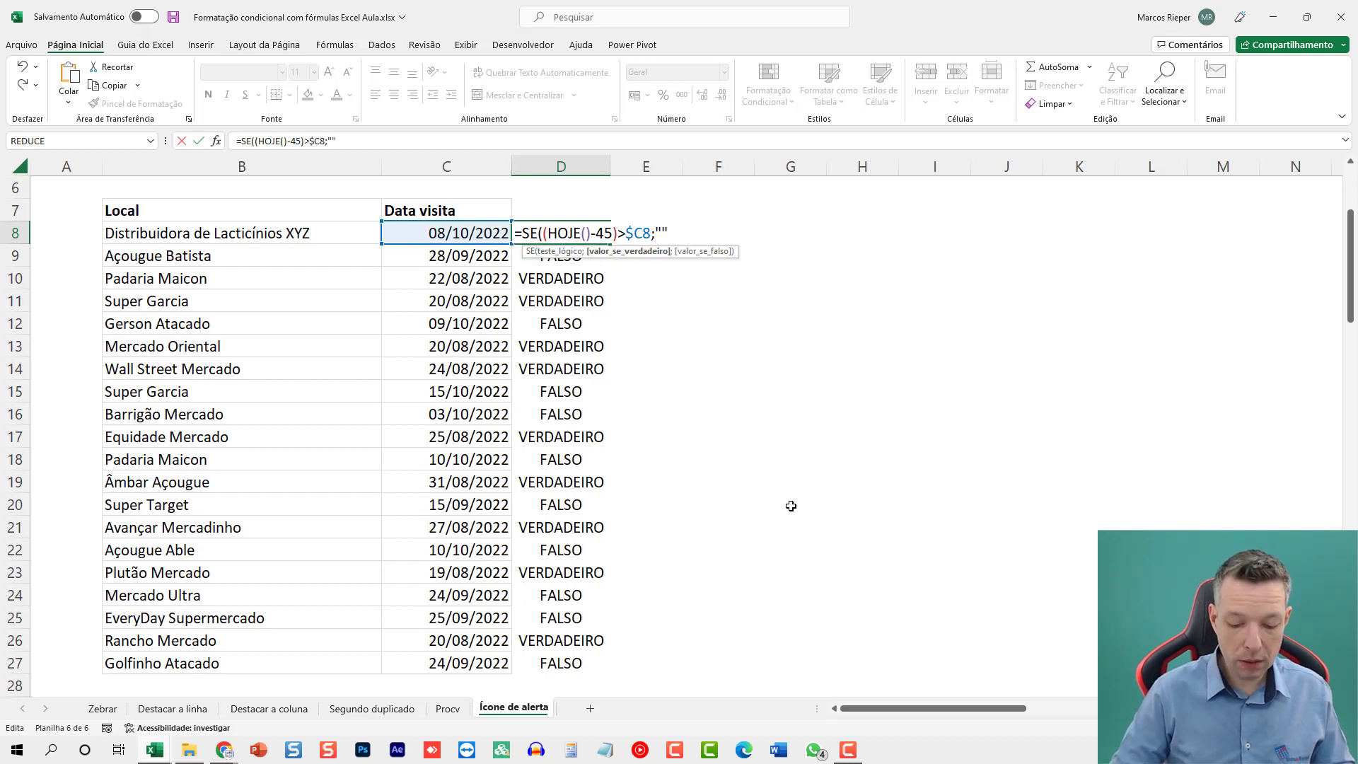
pyautogui.write(')')
pyautogui.hotkey('ctrl', 'Return')
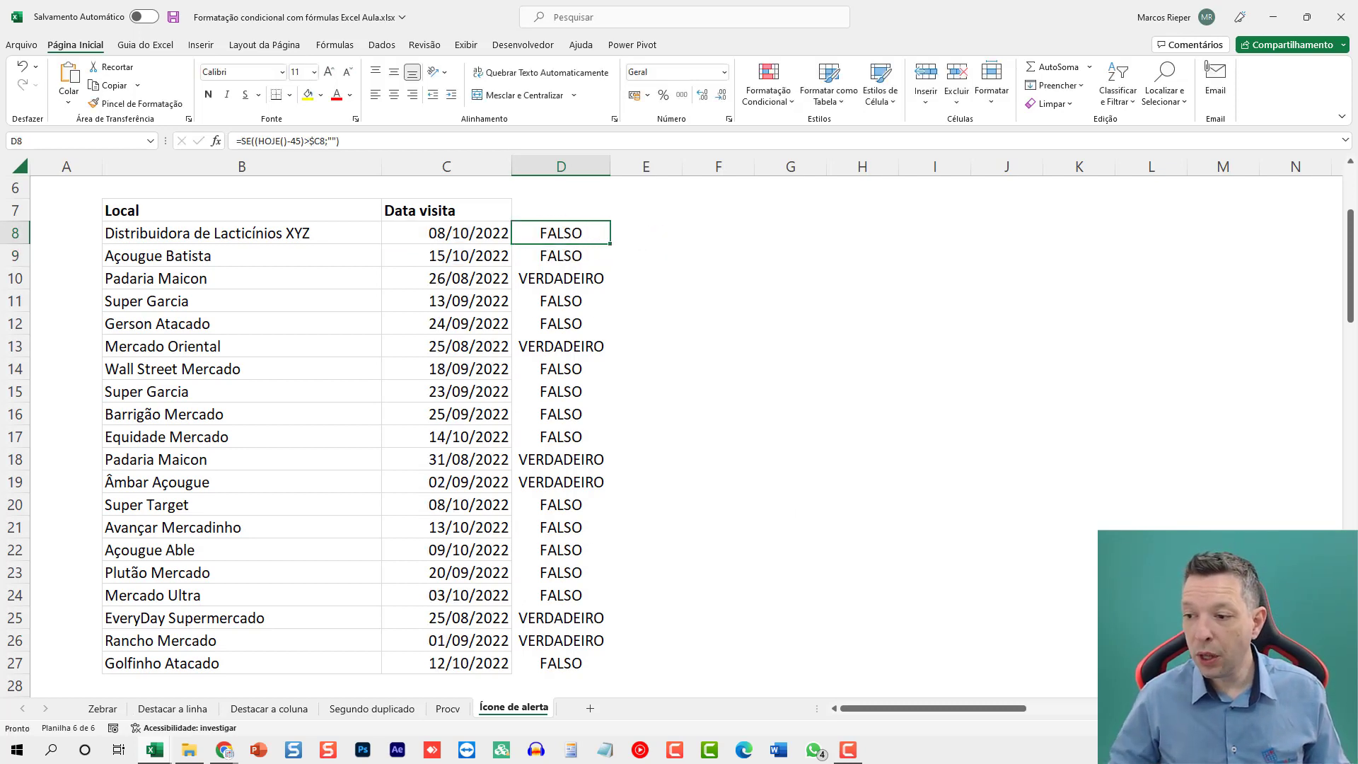
# Insert the ¿ character between the quotes of the D8 SE formula and fill the formula down to D27.
pyautogui.hotkey('shift', 'F3')
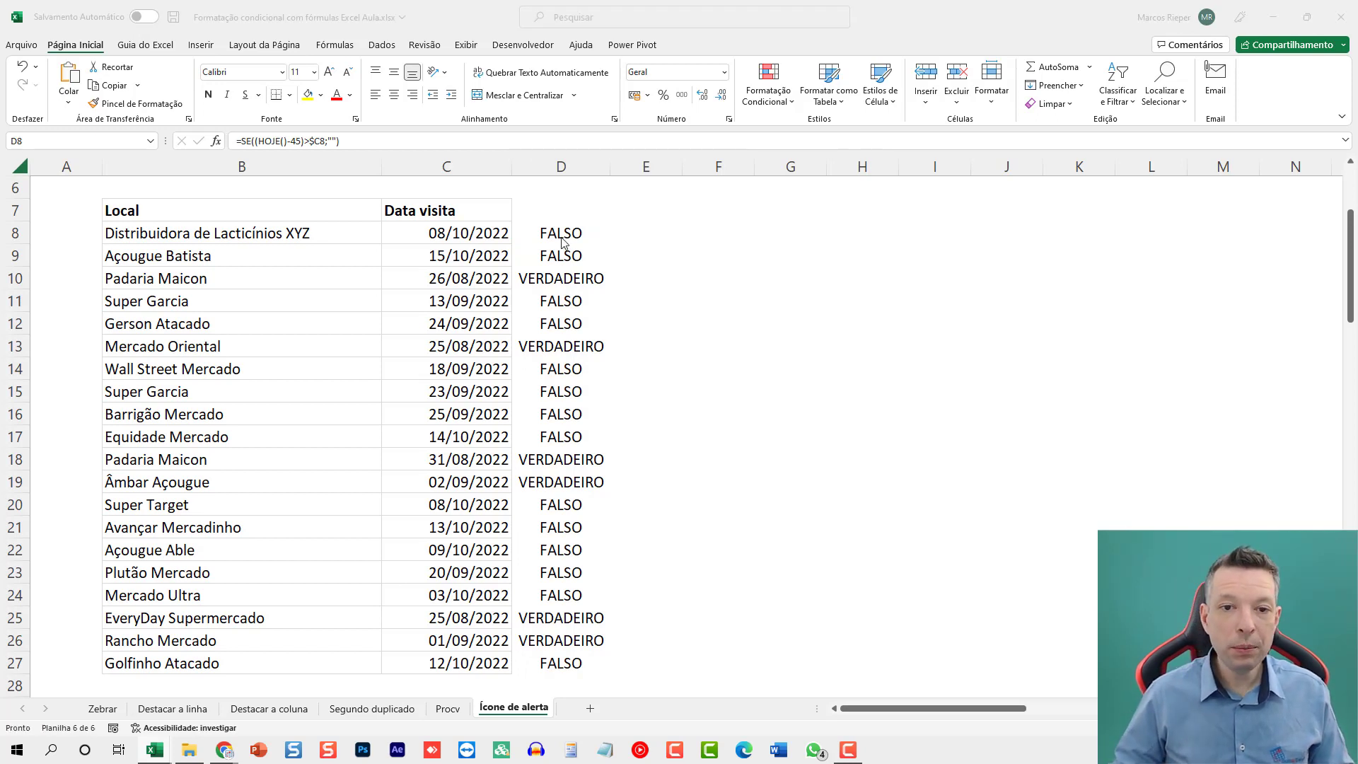
pyautogui.click(562, 239)
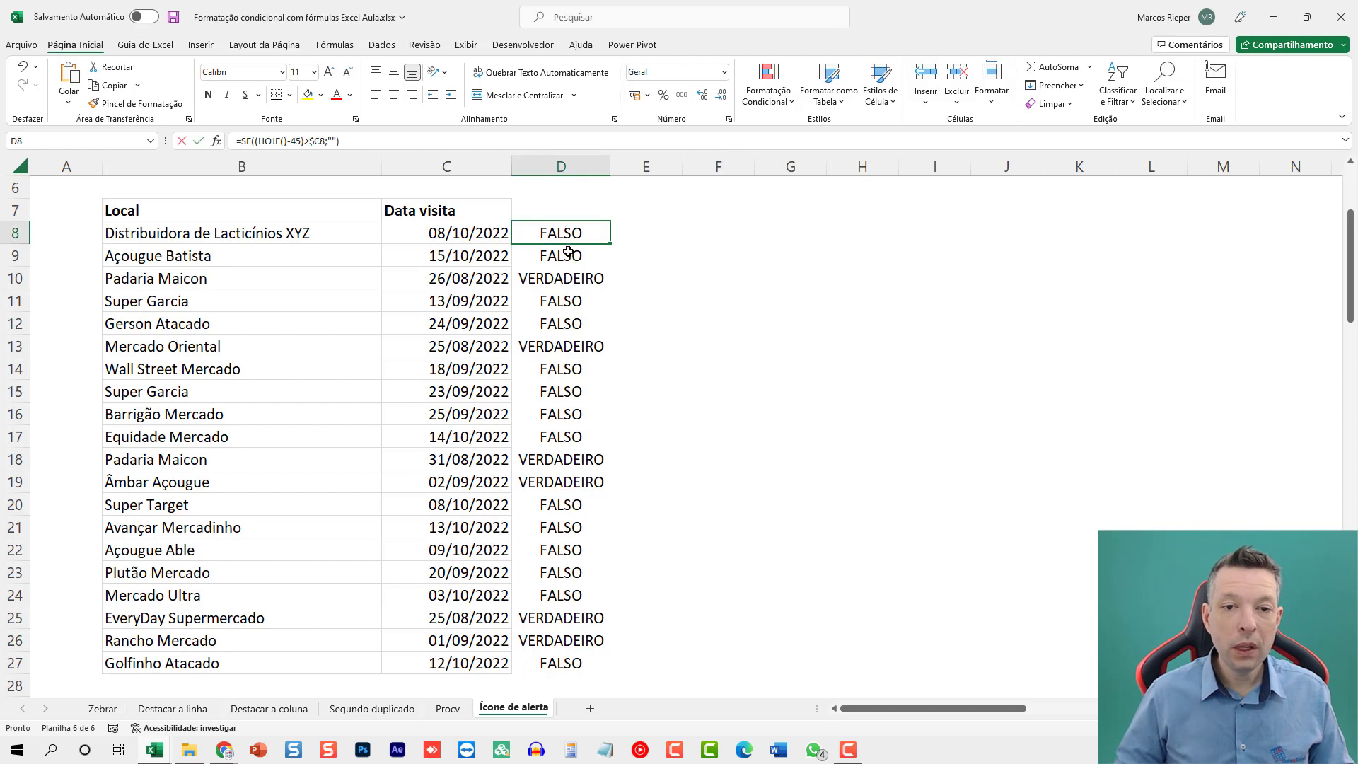
pyautogui.press('F2')
pyautogui.press('Left')
pyautogui.press('Left')
pyautogui.write('¿')
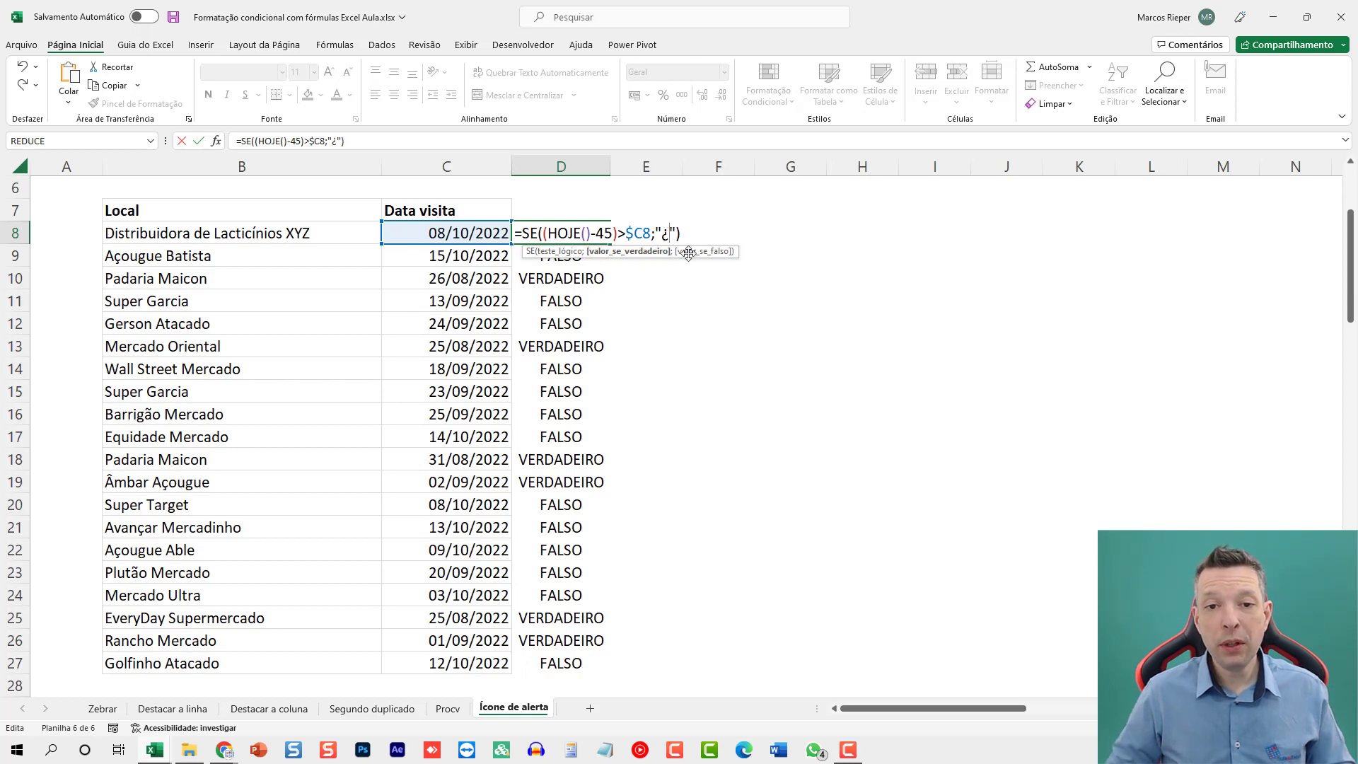
pyautogui.hotkey('ctrl', 'Return')
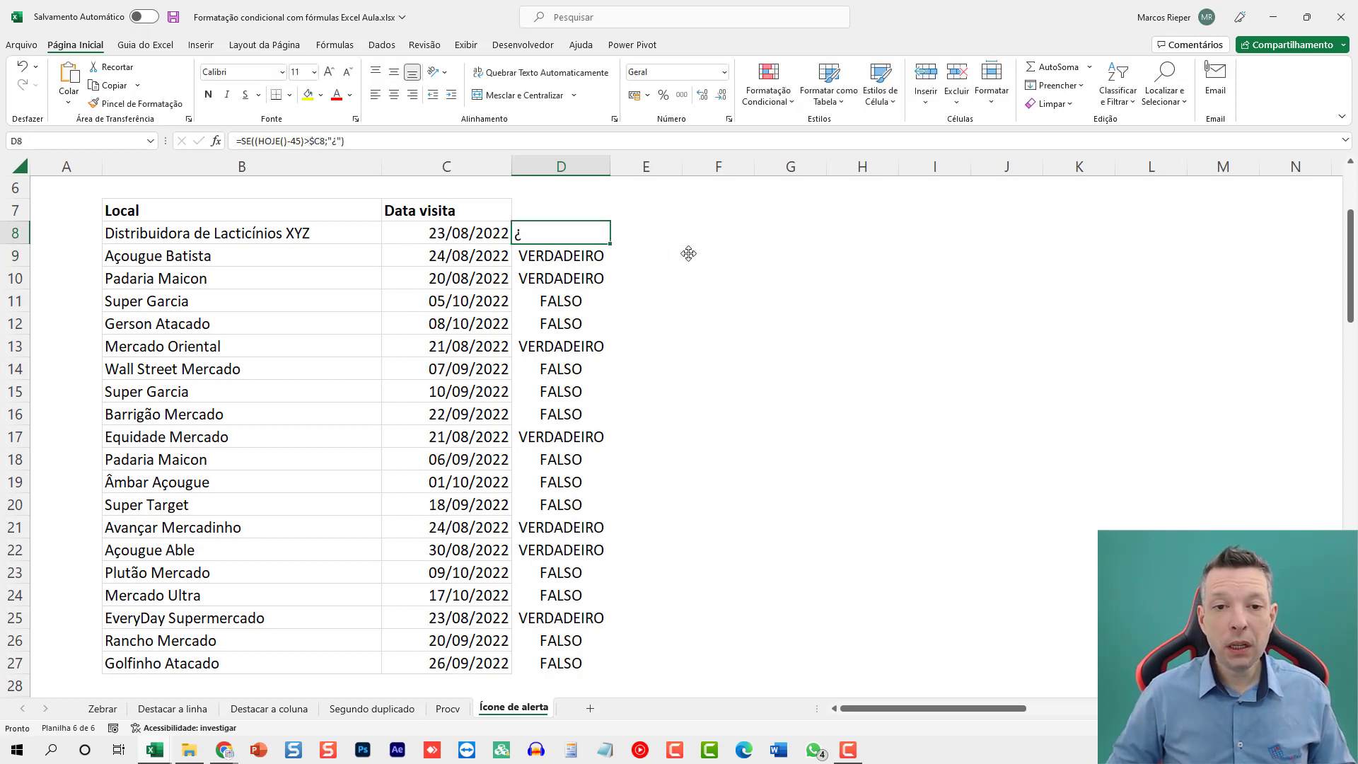
pyautogui.doubleClick(610, 244)
# Enter the letters A, B, C and D in cells F8 to F11.
pyautogui.click(715, 234)
pyautogui.write('A')
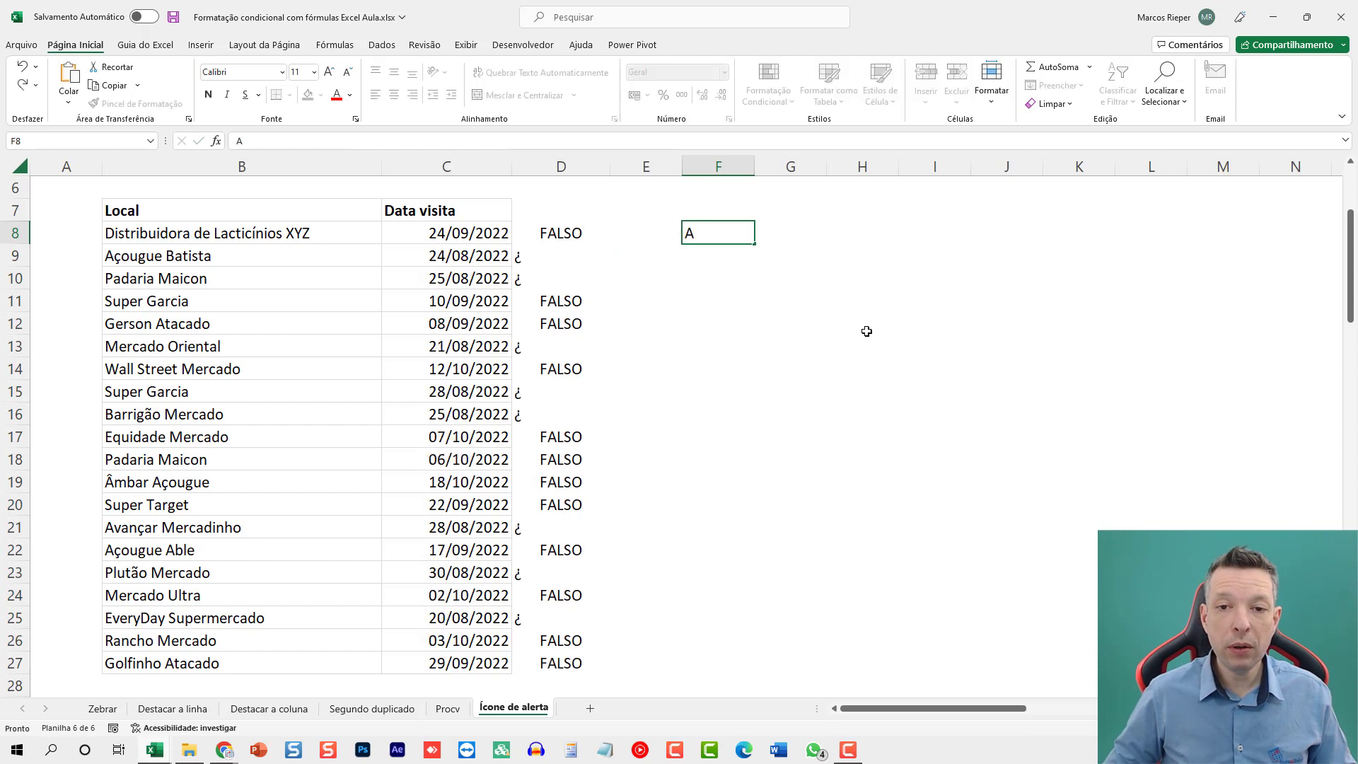
pyautogui.press('Return')
pyautogui.write('B')
pyautogui.press('Return')
pyautogui.write('C')
pyautogui.press('Return')
pyautogui.write('D')
pyautogui.hotkey('shift', 'Return')
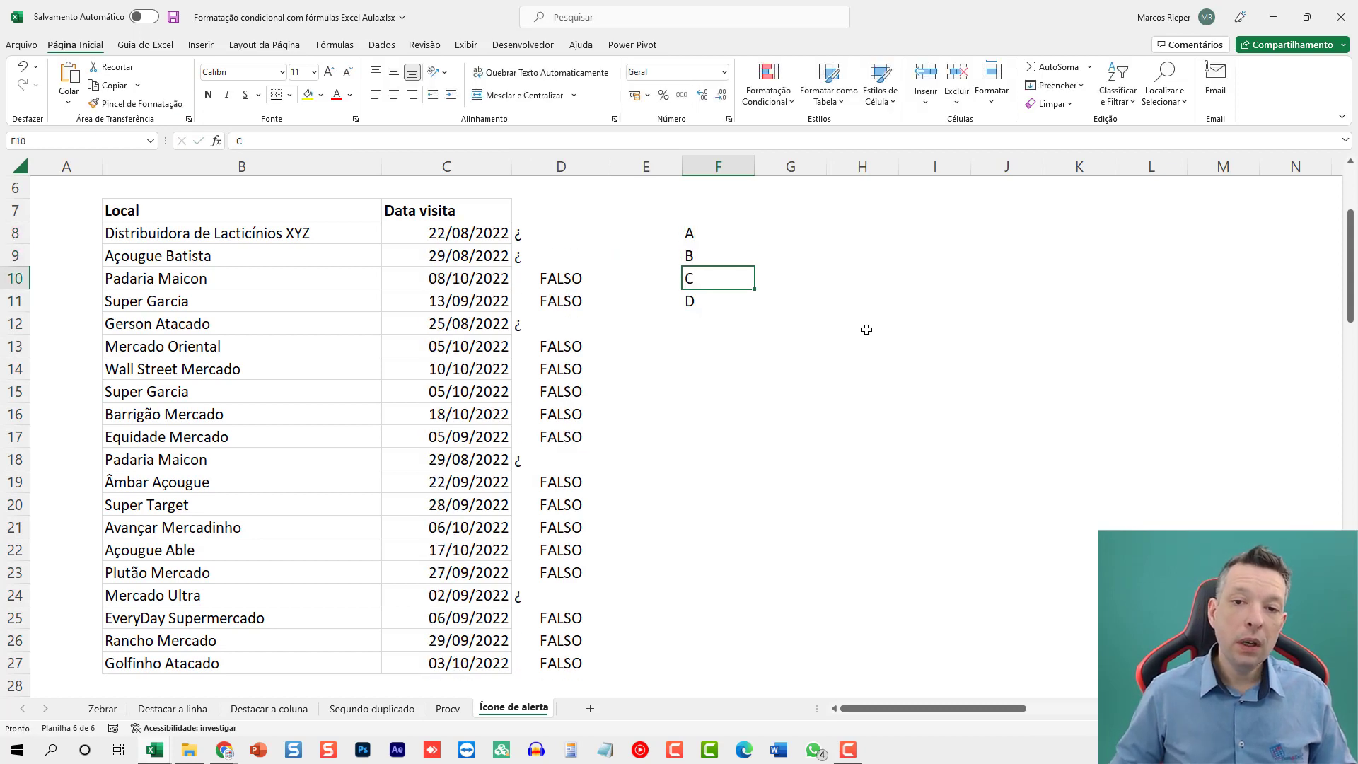
# Set the font of F8:F12 to Wingdings.
pyautogui.moveTo(721, 242); pyautogui.dragTo(706, 323)
pyautogui.hotkey('alt', 'h')
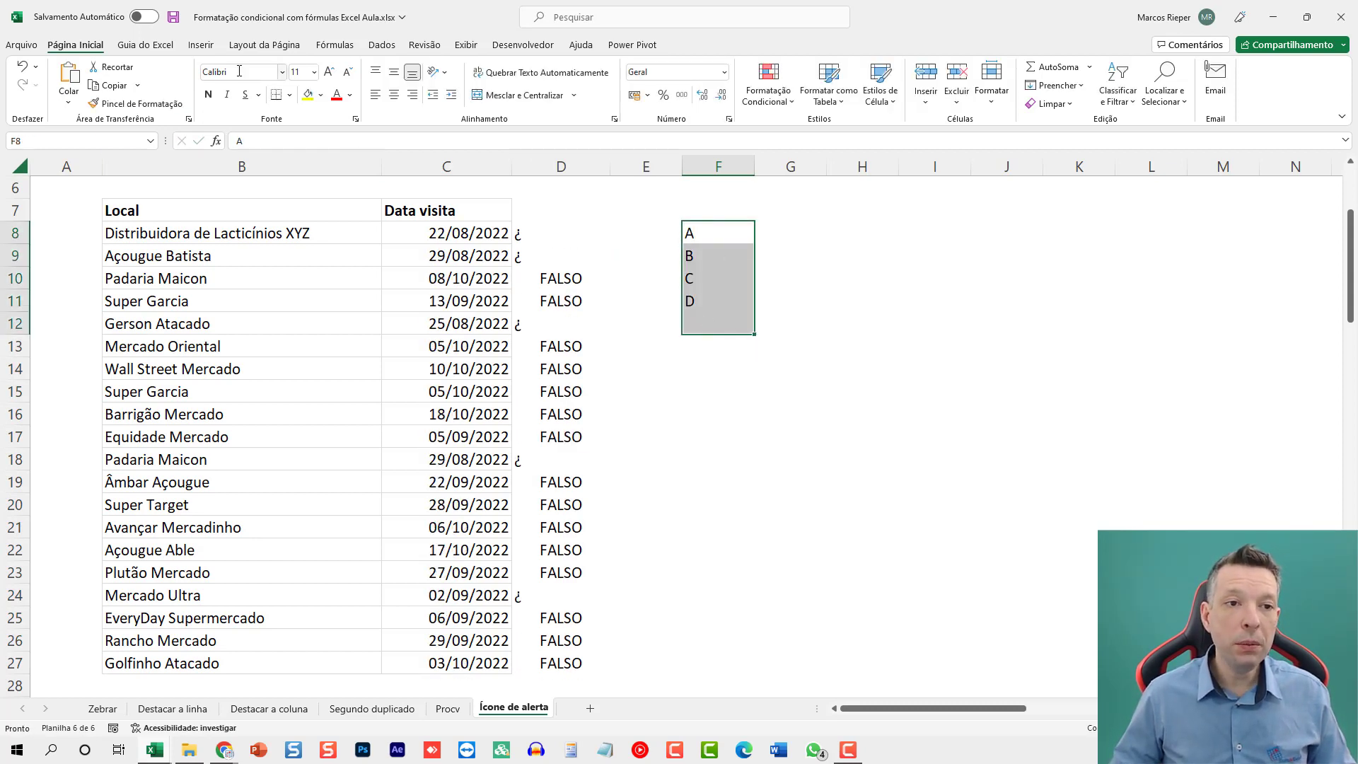
pyautogui.press('f')
pyautogui.press('f')
pyautogui.write('Wingdings')
pyautogui.press('Return')
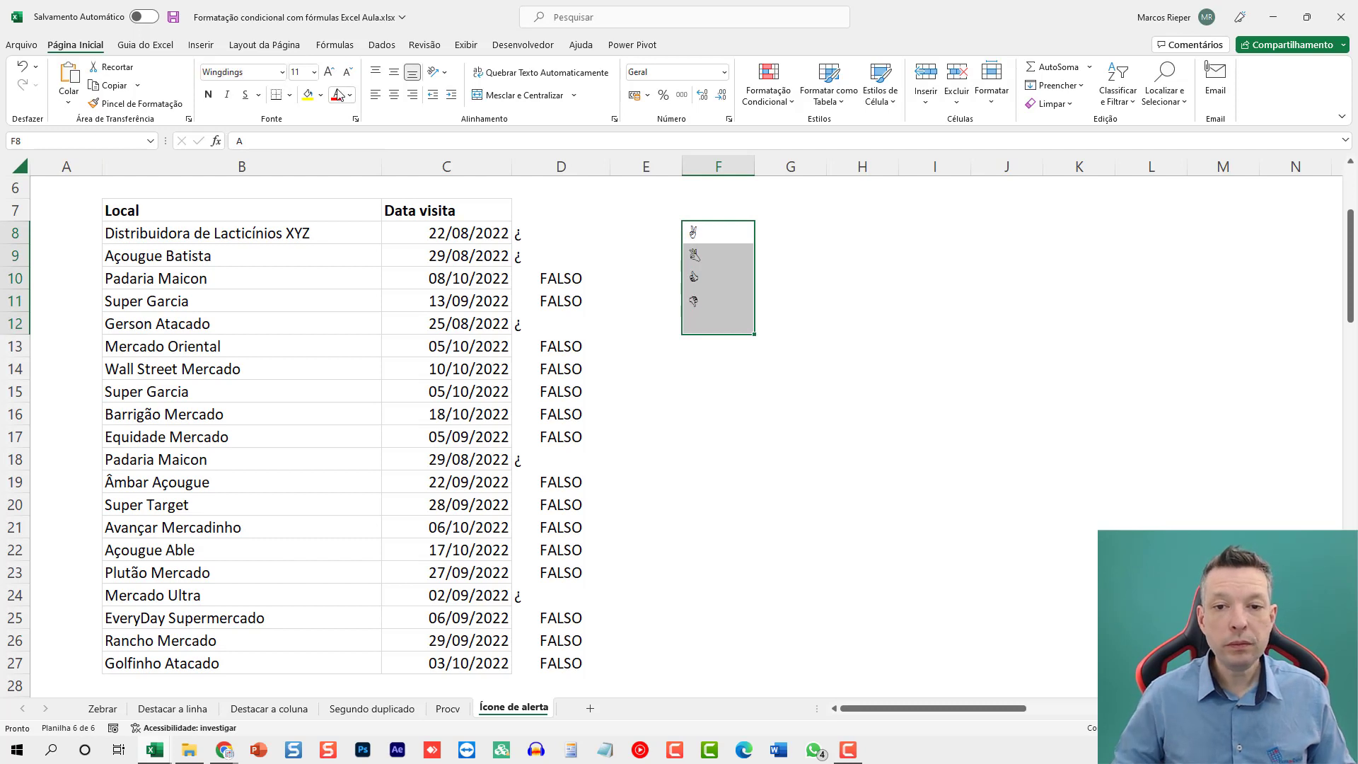
# Try filling the Wingdings letters from F10:F11 down to F24, and undo the fill.
pyautogui.hotkey('alt', 'Tab')
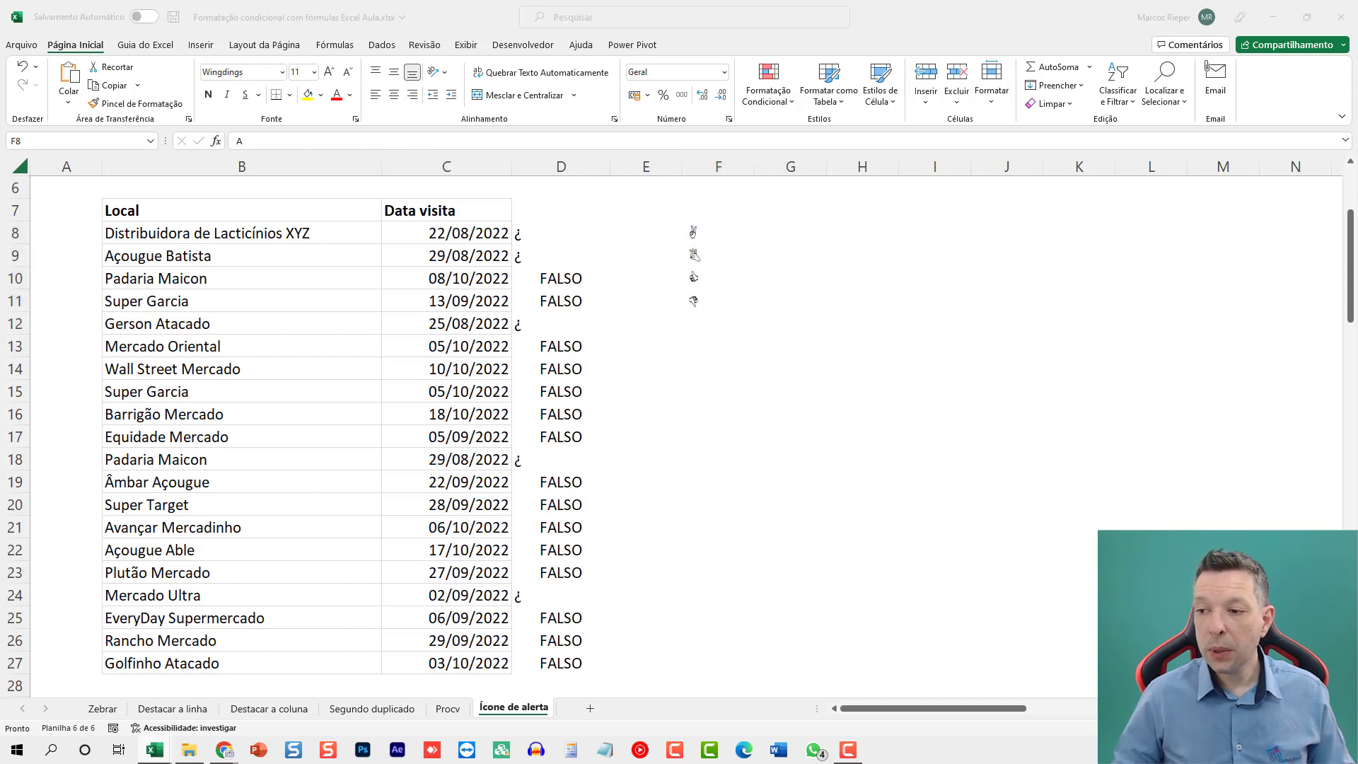
pyautogui.click(708, 230)
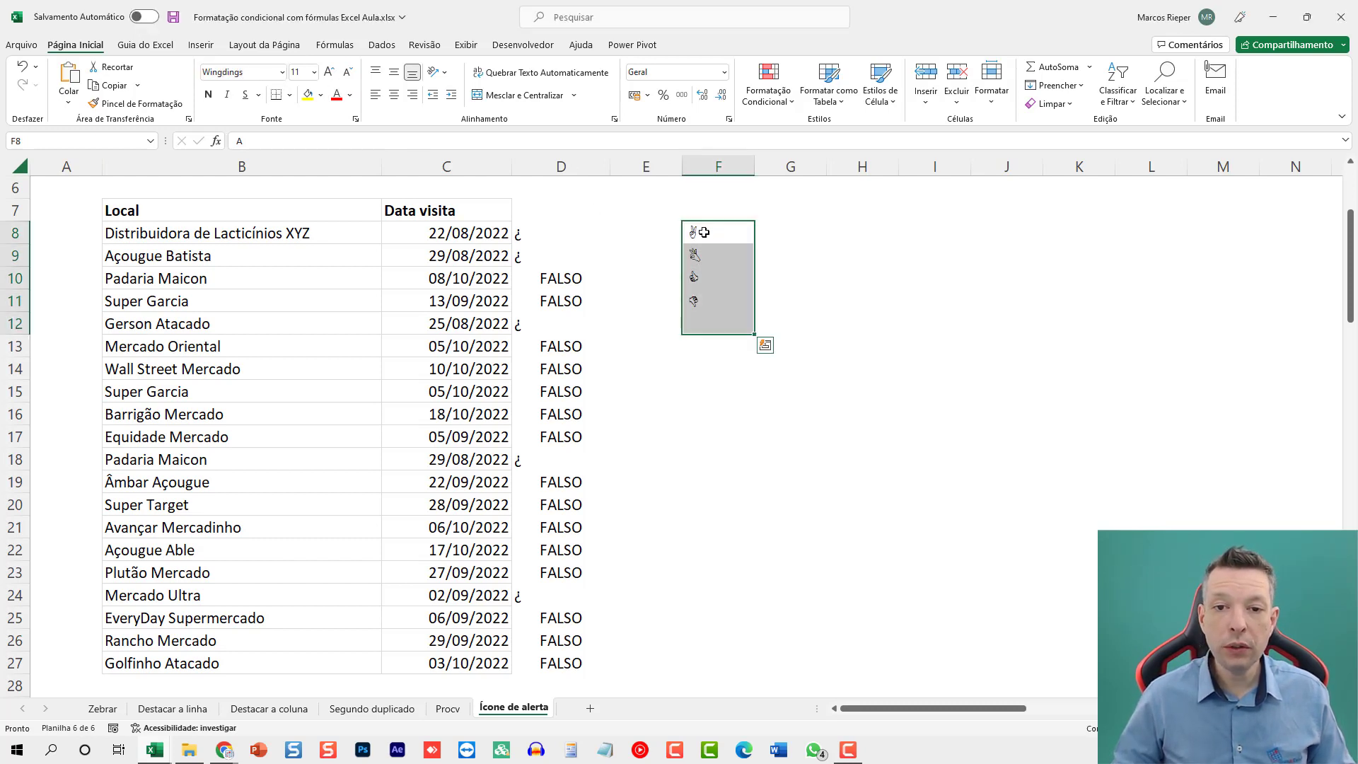
pyautogui.moveTo(706, 230); pyautogui.dragTo(697, 295)
pyautogui.click(729, 299)
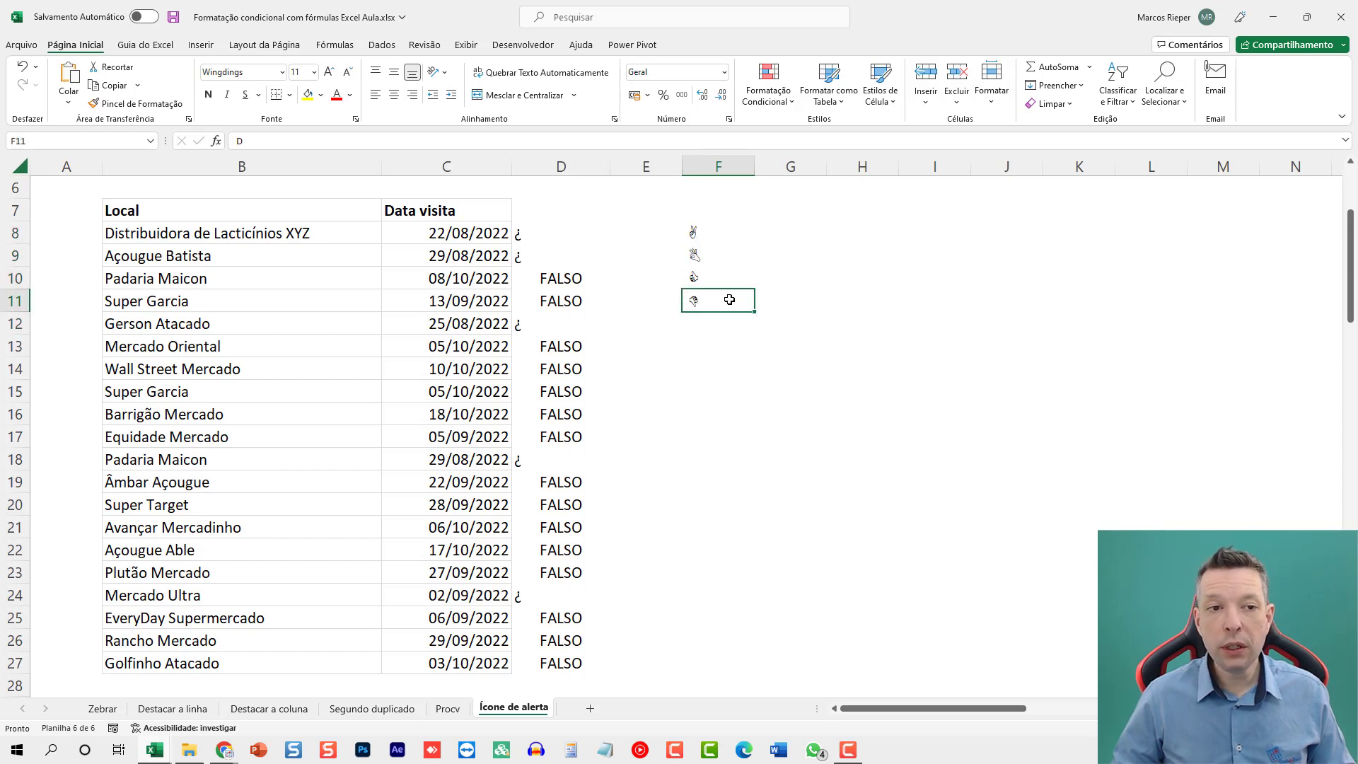
pyautogui.click(737, 277)
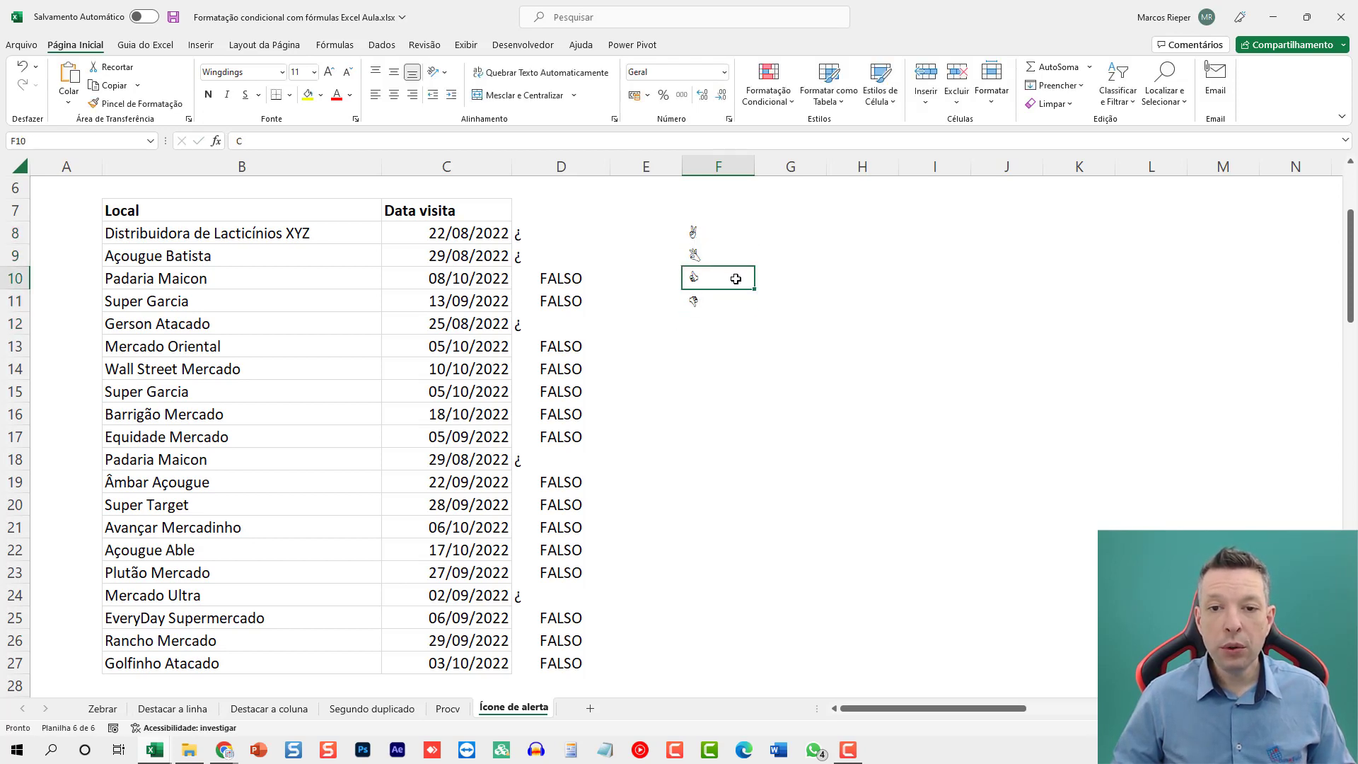
pyautogui.moveTo(754, 289); pyautogui.dragTo(755, 312)
pyautogui.moveTo(728, 598); pyautogui.dragTo(727, 600)
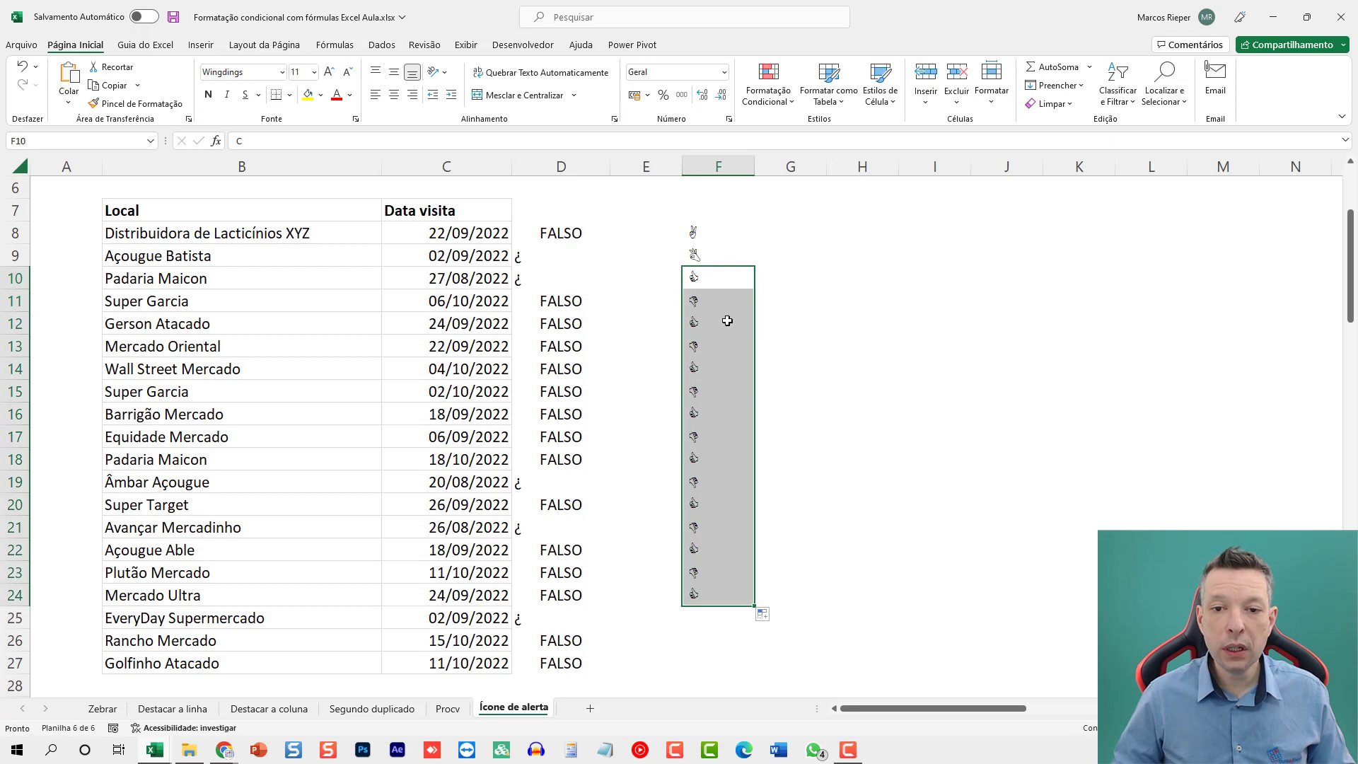
pyautogui.click(724, 242)
pyautogui.hotkey('ctrl', 'z')
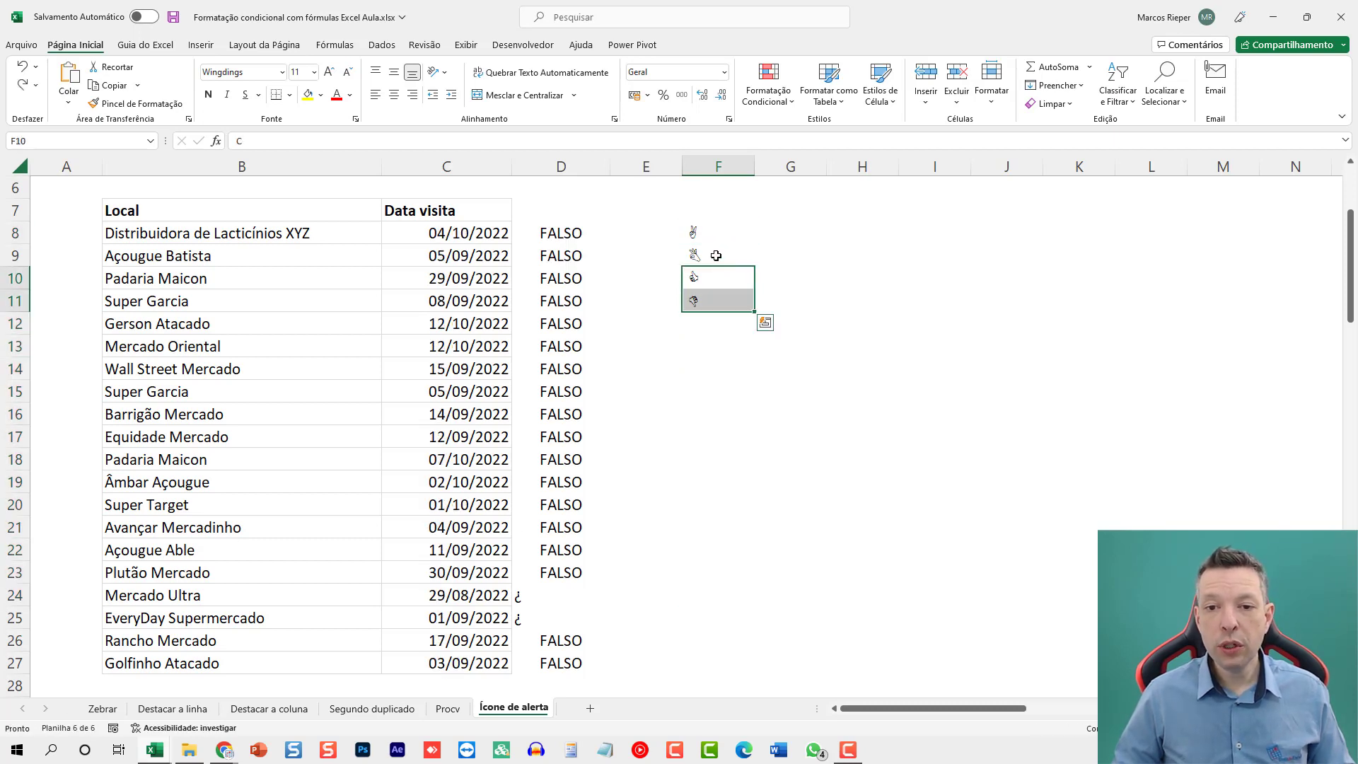
# Copy the character list starting with a, b, c from the other window and paste it down column G from G8.
pyautogui.click(726, 240)
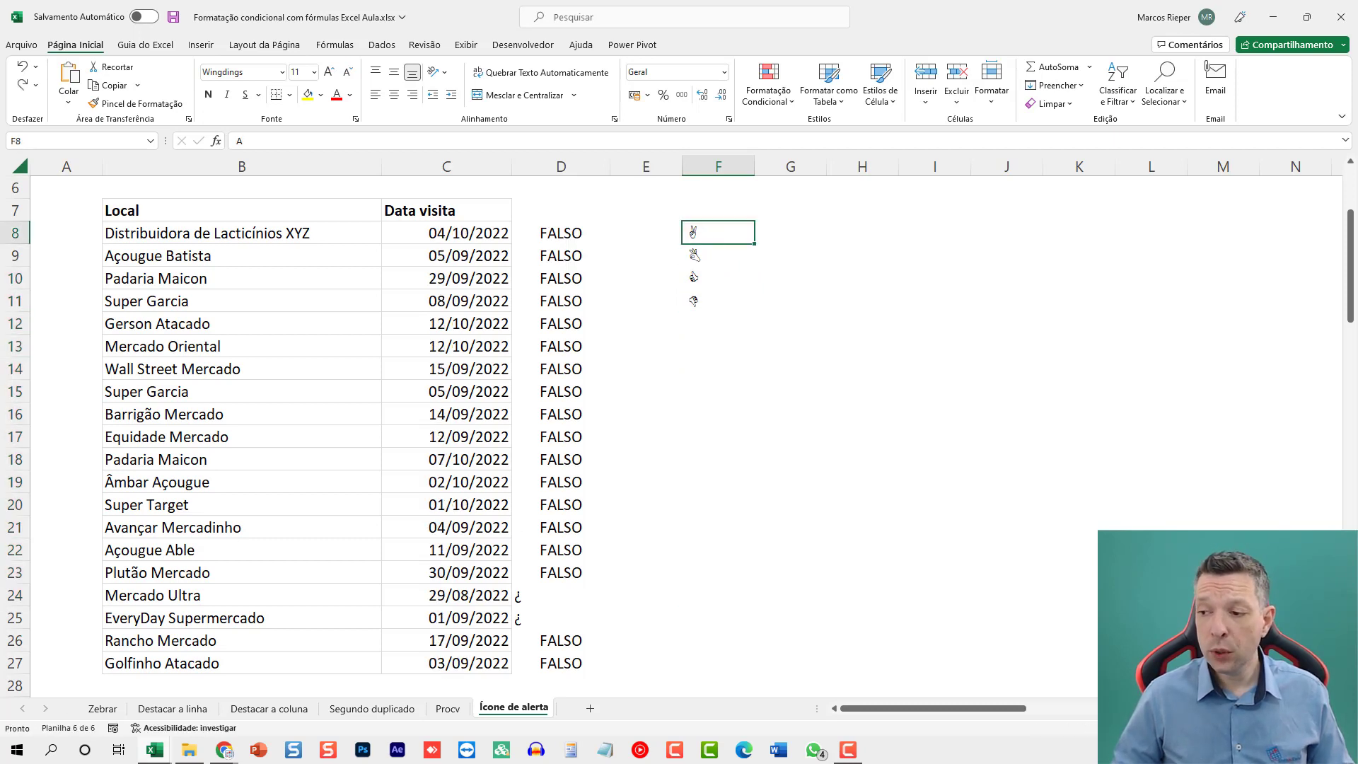
pyautogui.hotkey('alt', 'Tab')
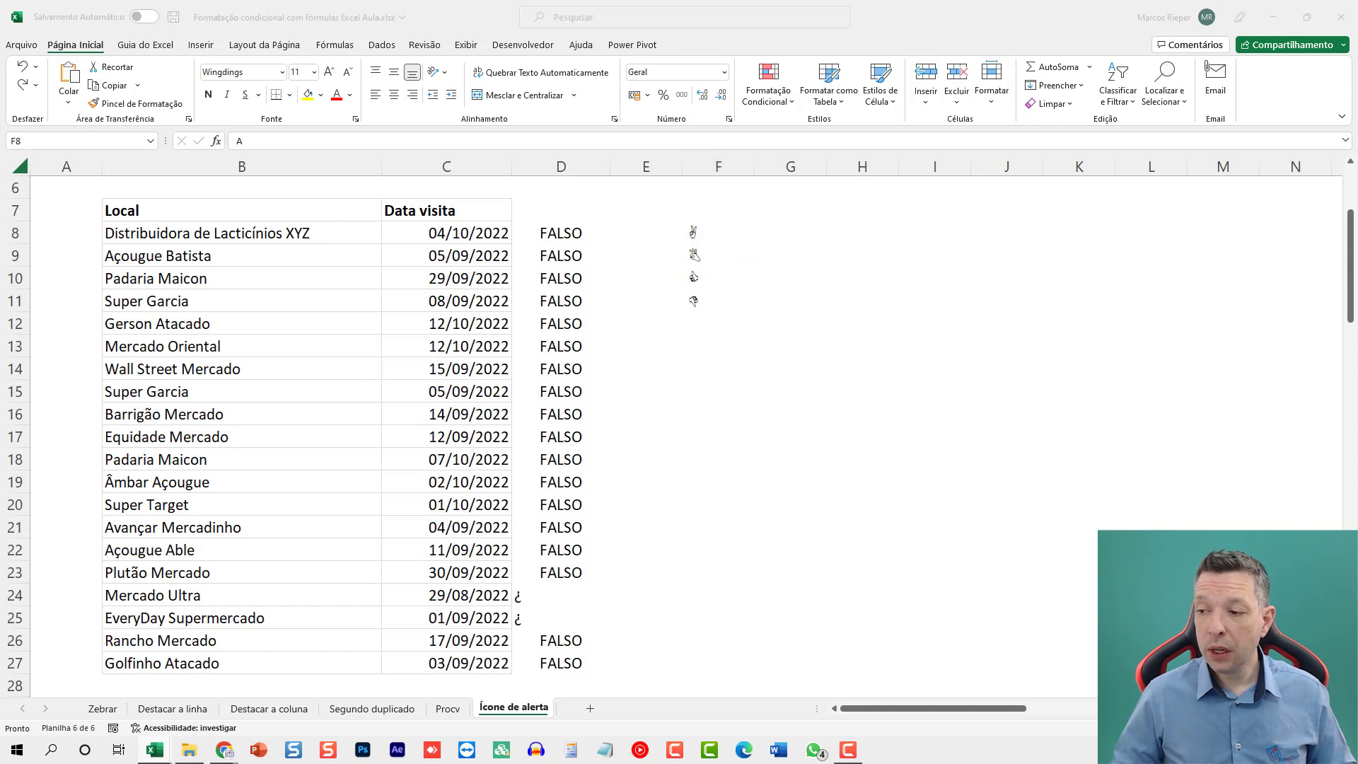
pyautogui.hotkey('ctrl', 'c')
pyautogui.hotkey('alt', 'Tab')
pyautogui.rightClick(790, 233)
pyautogui.click(847, 325)
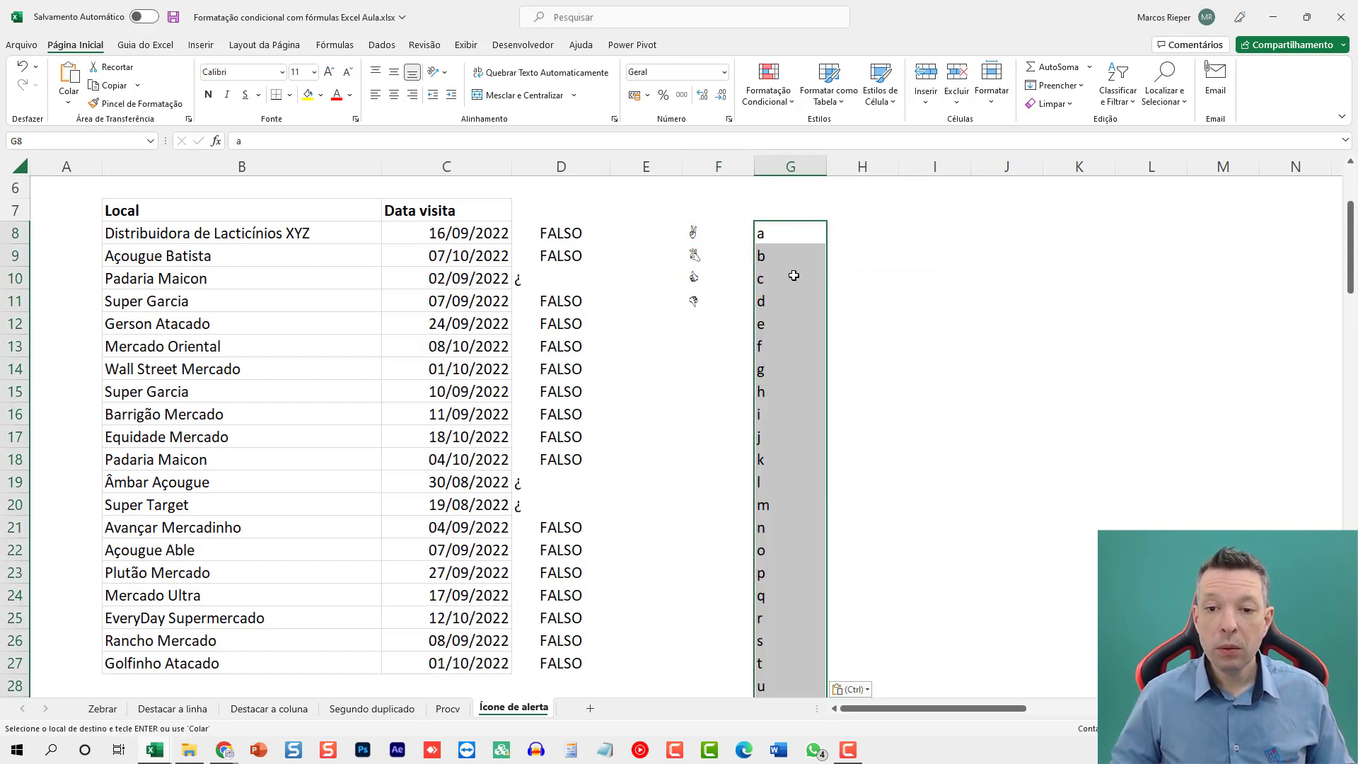
pyautogui.scroll(-5, 813, 318)
pyautogui.scroll(7, 810, 349)
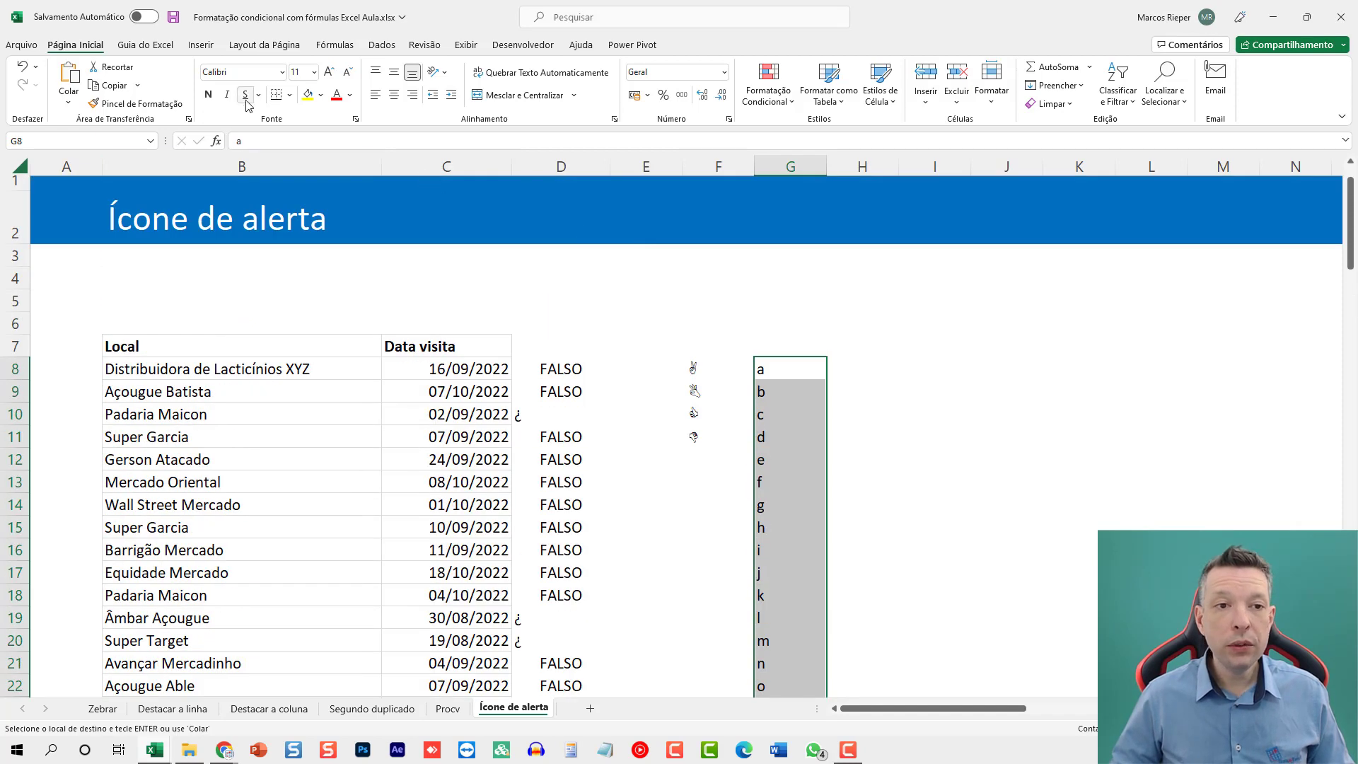
# Set the font of the pasted character list in column G, starting at G8, to Wingdings.
pyautogui.click(258, 71)
pyautogui.write('Wingdings')
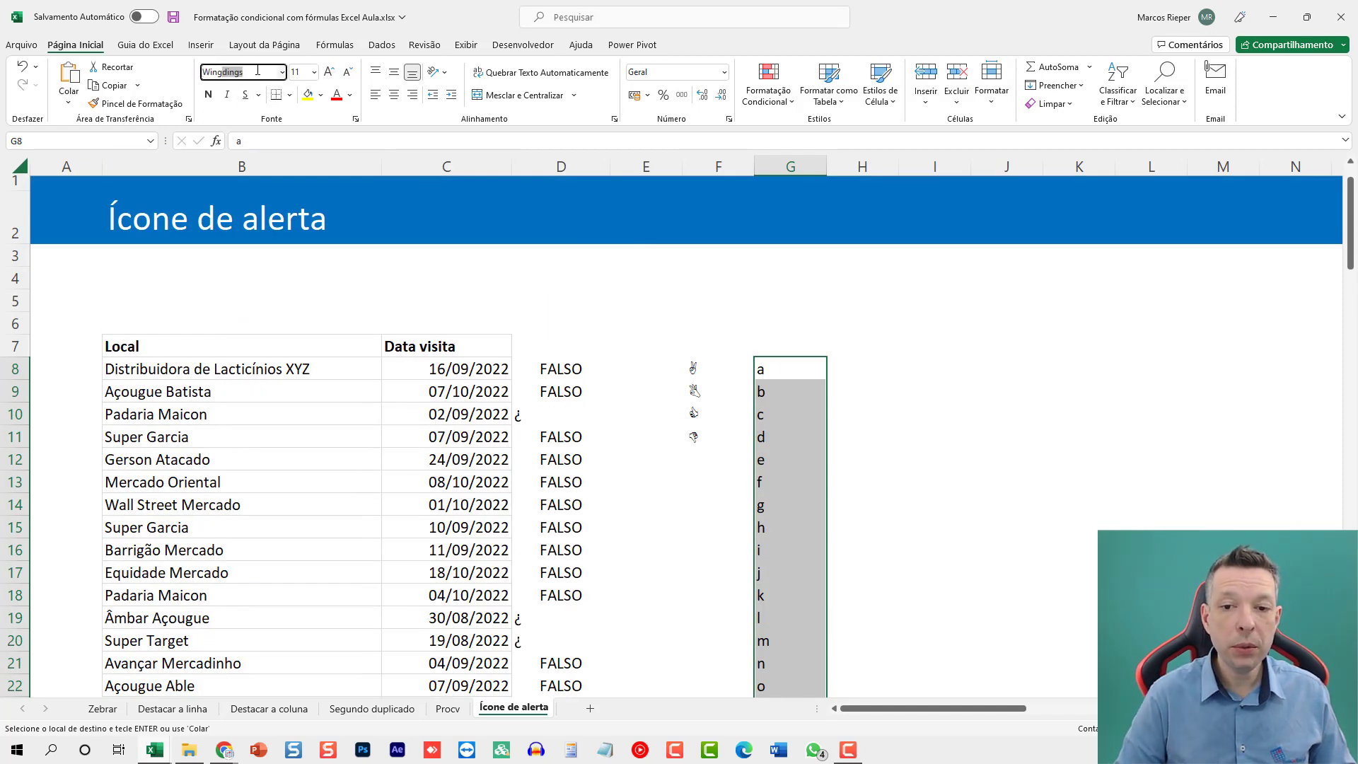
pyautogui.press('Return')
pyautogui.scroll(-9, 794, 439)
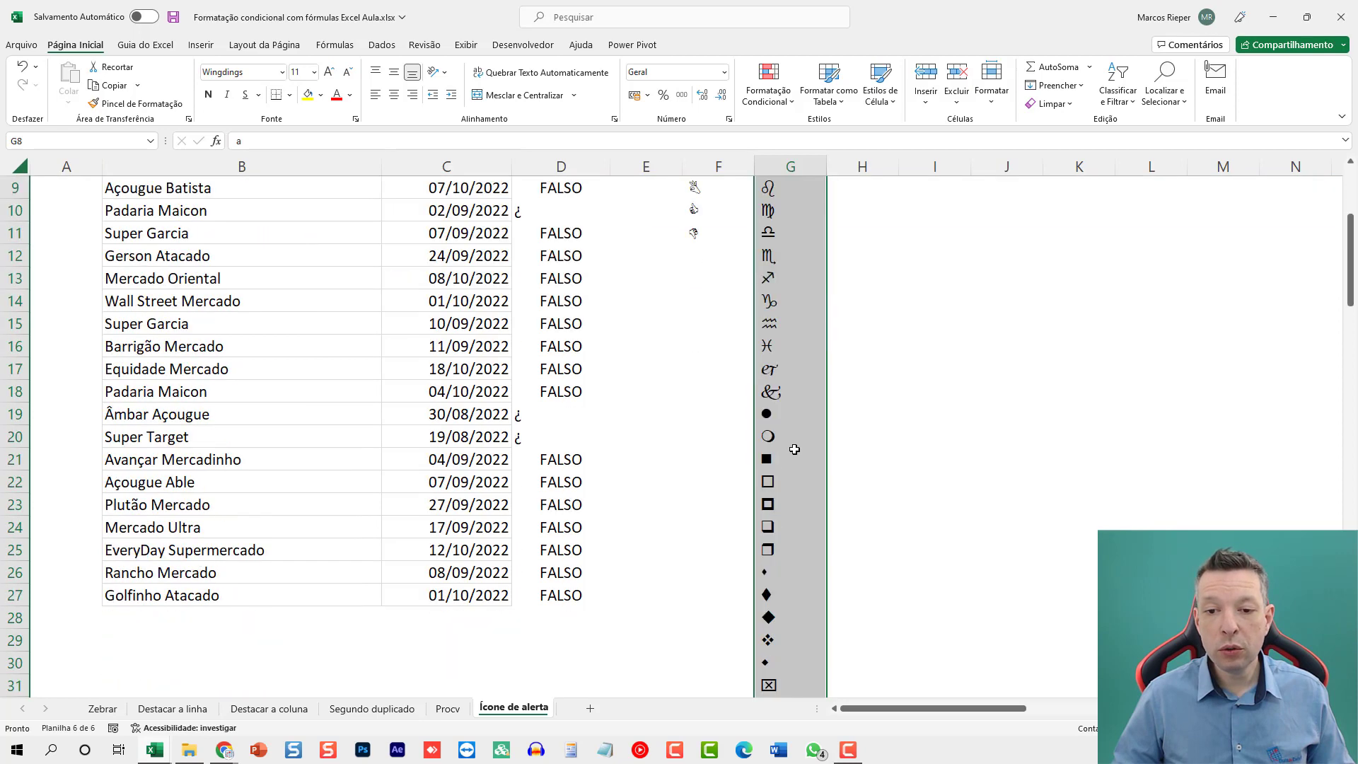
pyautogui.scroll(-2, 794, 451)
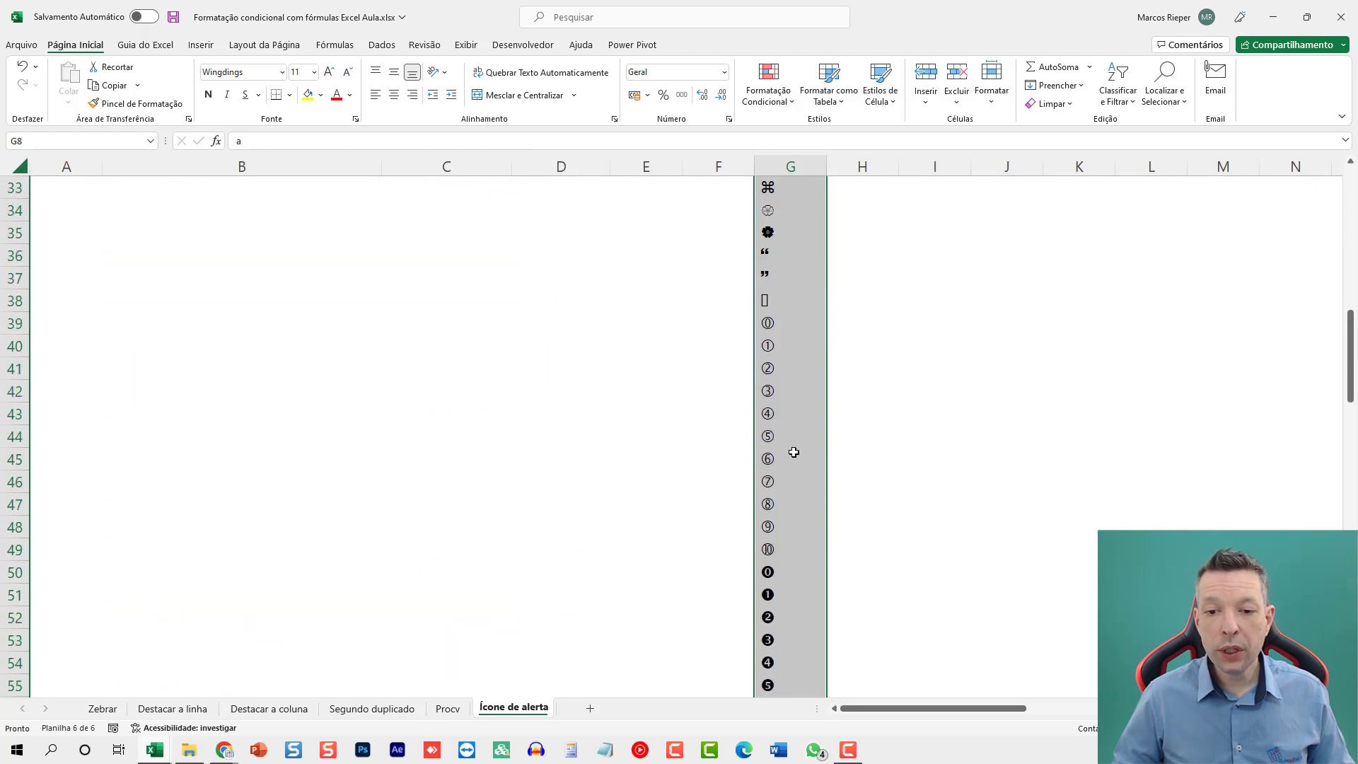
# Try the Webdings font on the character list in column G, and undo the font change.
pyautogui.click(268, 72)
pyautogui.write('WeG')
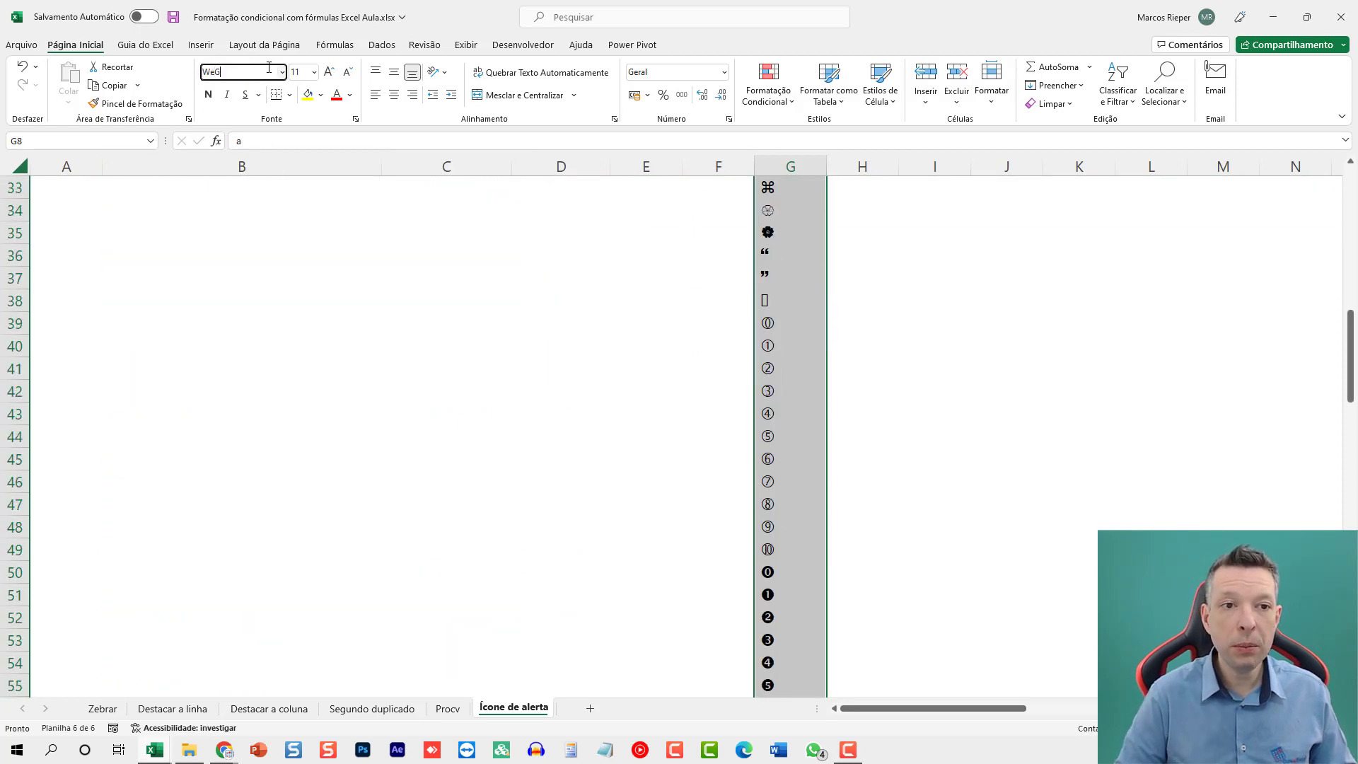
pyautogui.write('bdings')
pyautogui.press('Return')
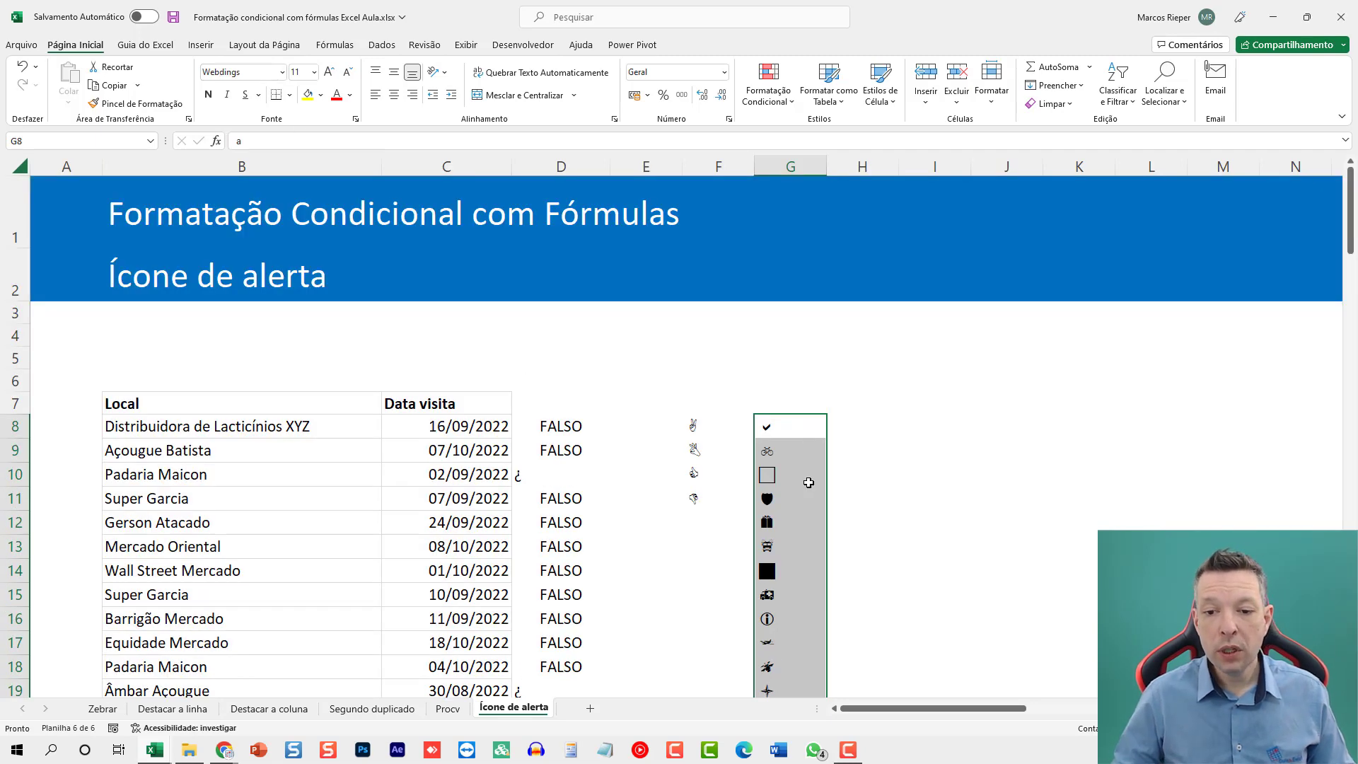
pyautogui.scroll(-1, 815, 487)
pyautogui.scroll(-3, 816, 487)
pyautogui.scroll(-5, 813, 490)
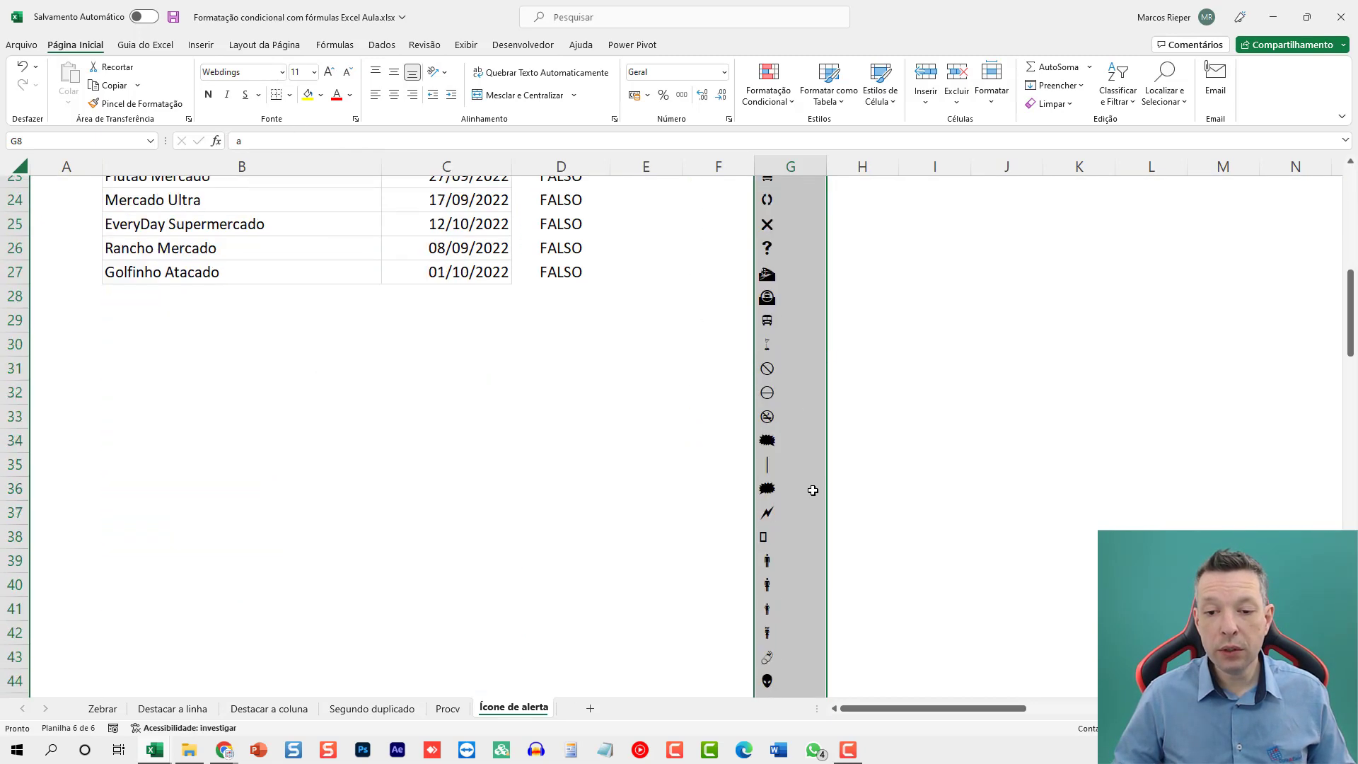
pyautogui.hotkey('ctrl', 'z')
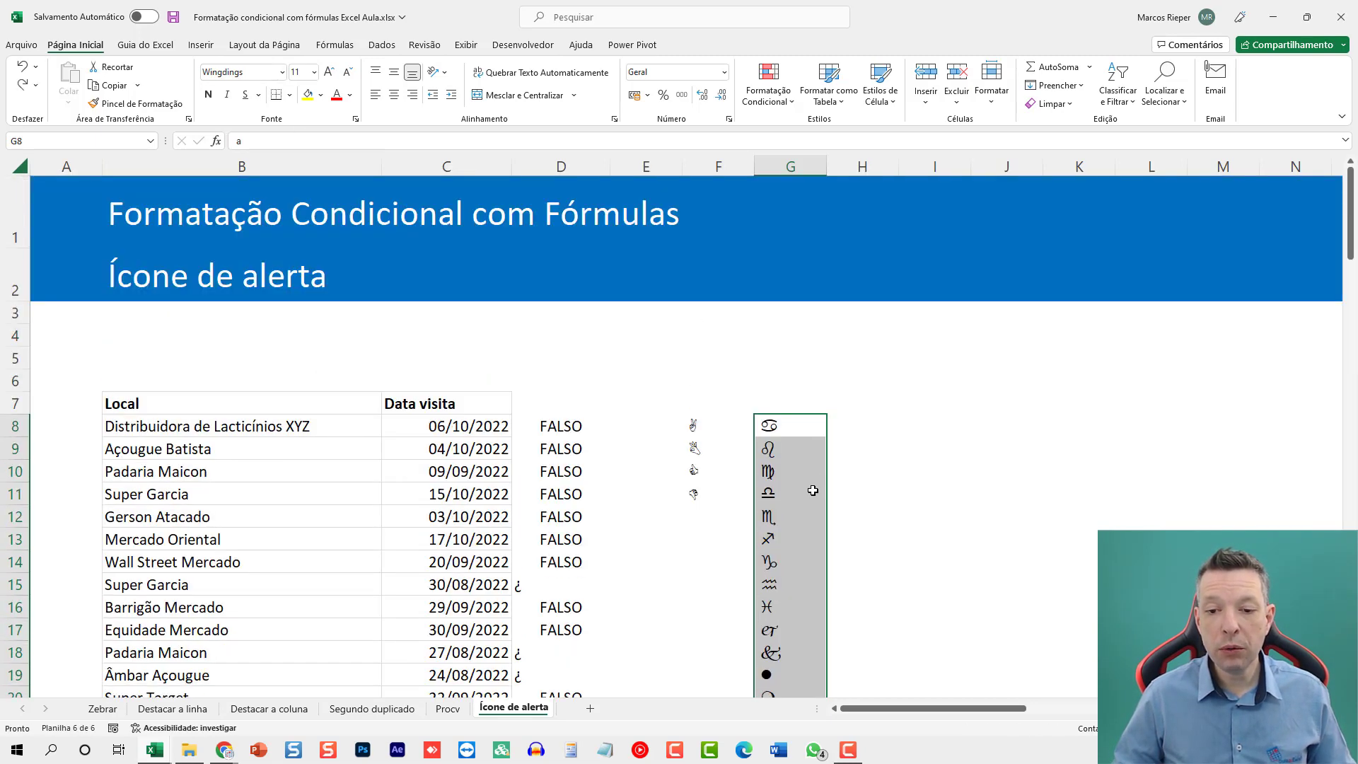
# Look through the Wingdings symbols in column G and check which character produces the clock symbol in G102.
pyautogui.scroll(-15, 813, 490)
pyautogui.scroll(-7, 805, 495)
pyautogui.scroll(-5, 802, 504)
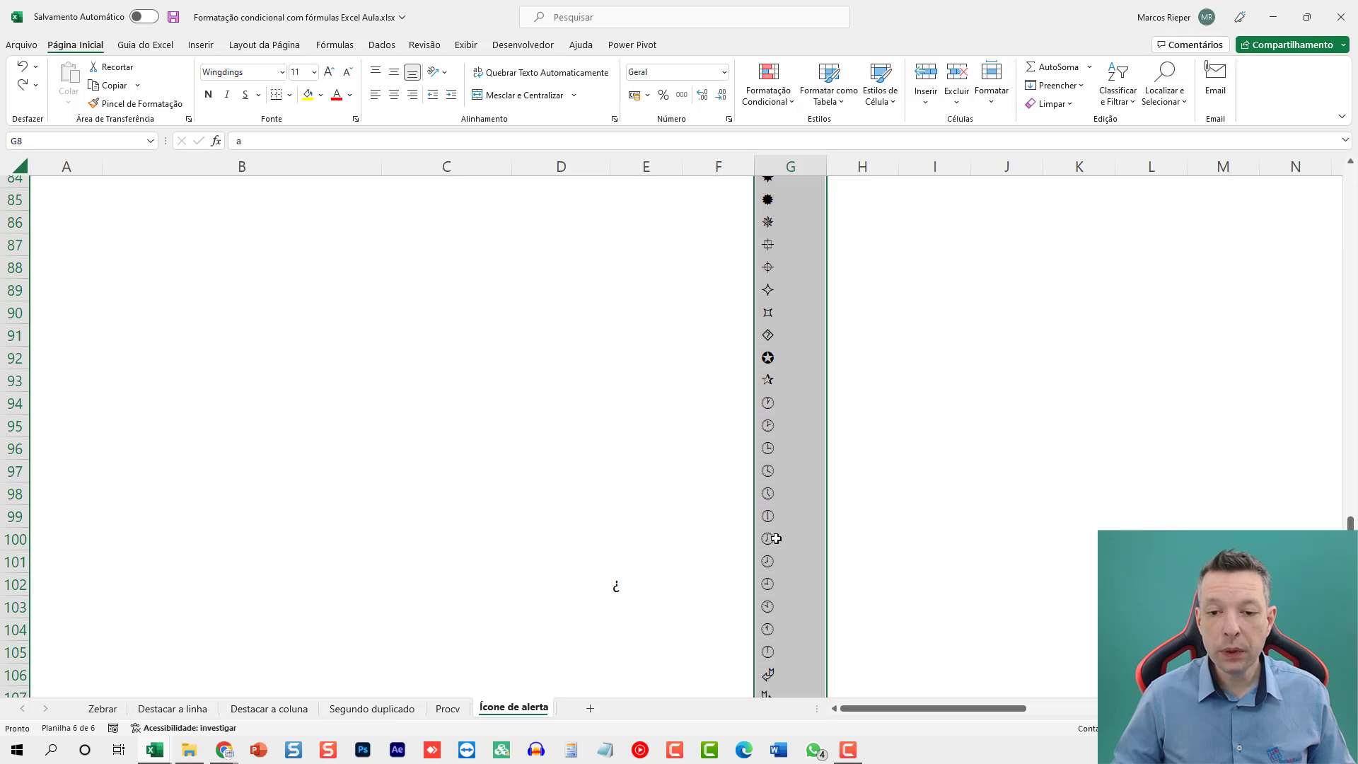
pyautogui.click(764, 586)
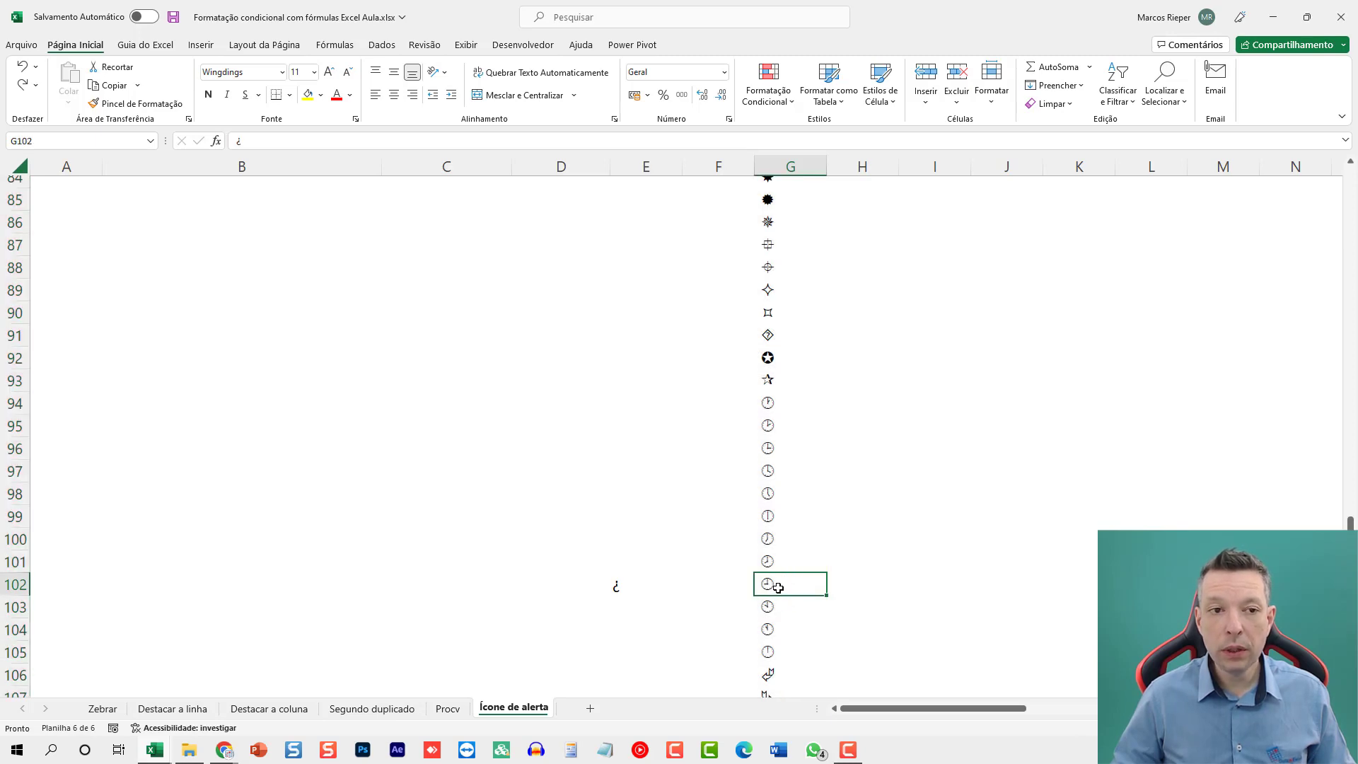
pyautogui.scroll(9, 748, 556)
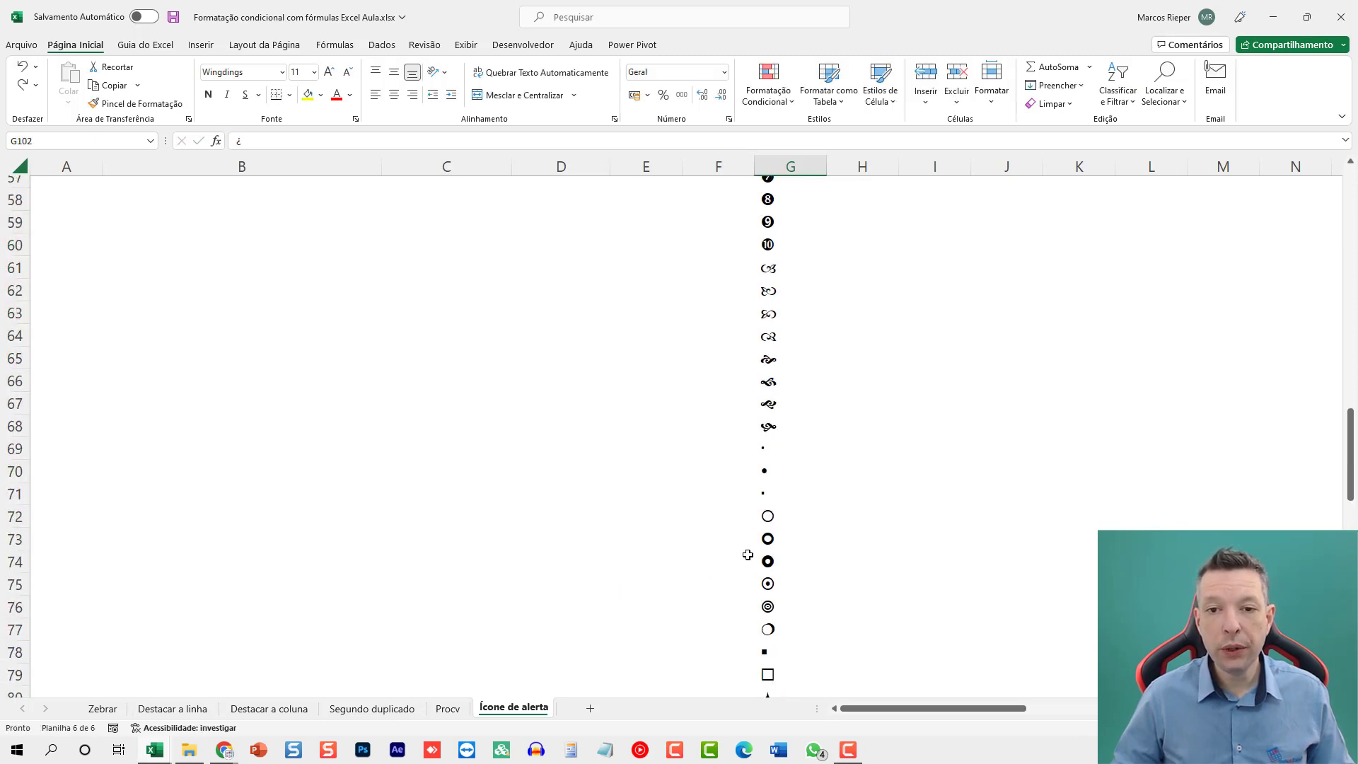
pyautogui.scroll(18, 748, 555)
pyautogui.scroll(-3, 710, 527)
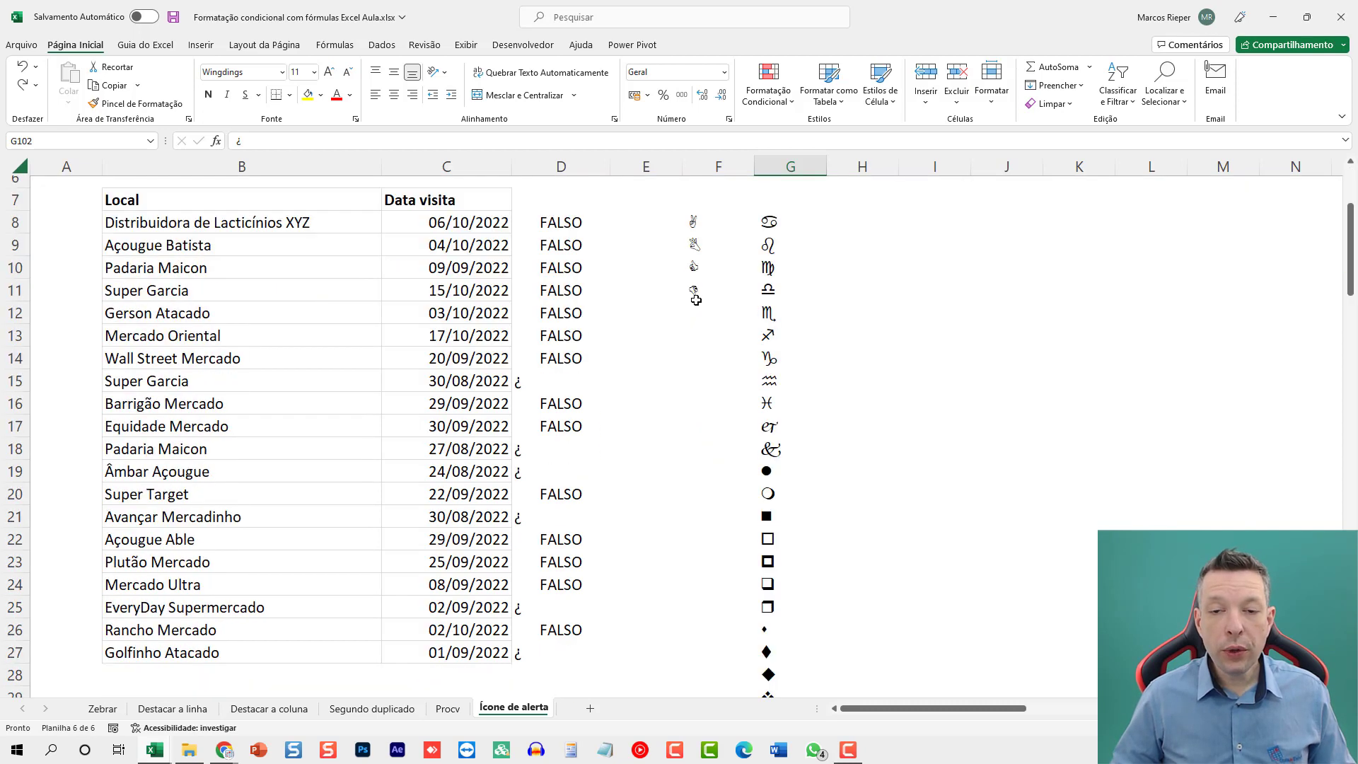
# Add an empty text ("") as the false result of the SE formula in D8 and fill it down to D27.
pyautogui.click(567, 222)
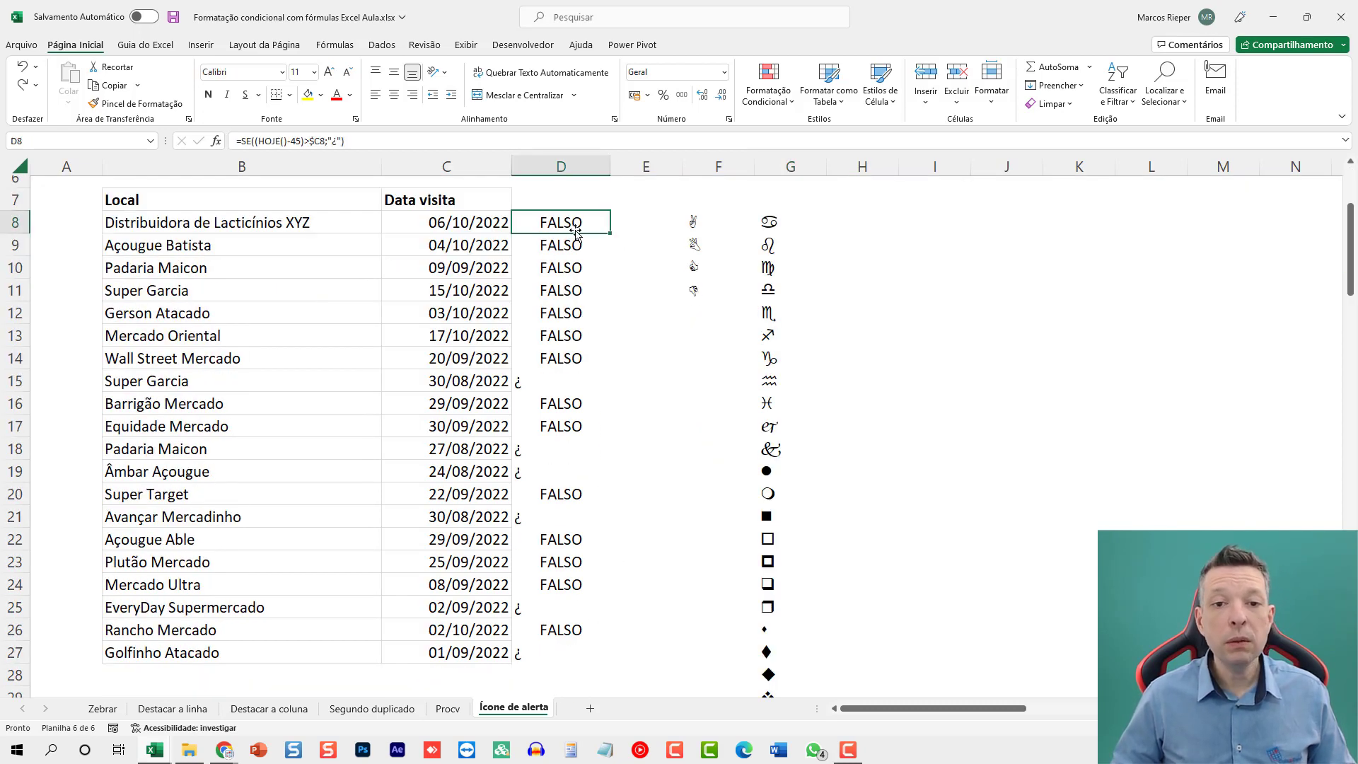
pyautogui.press('F2')
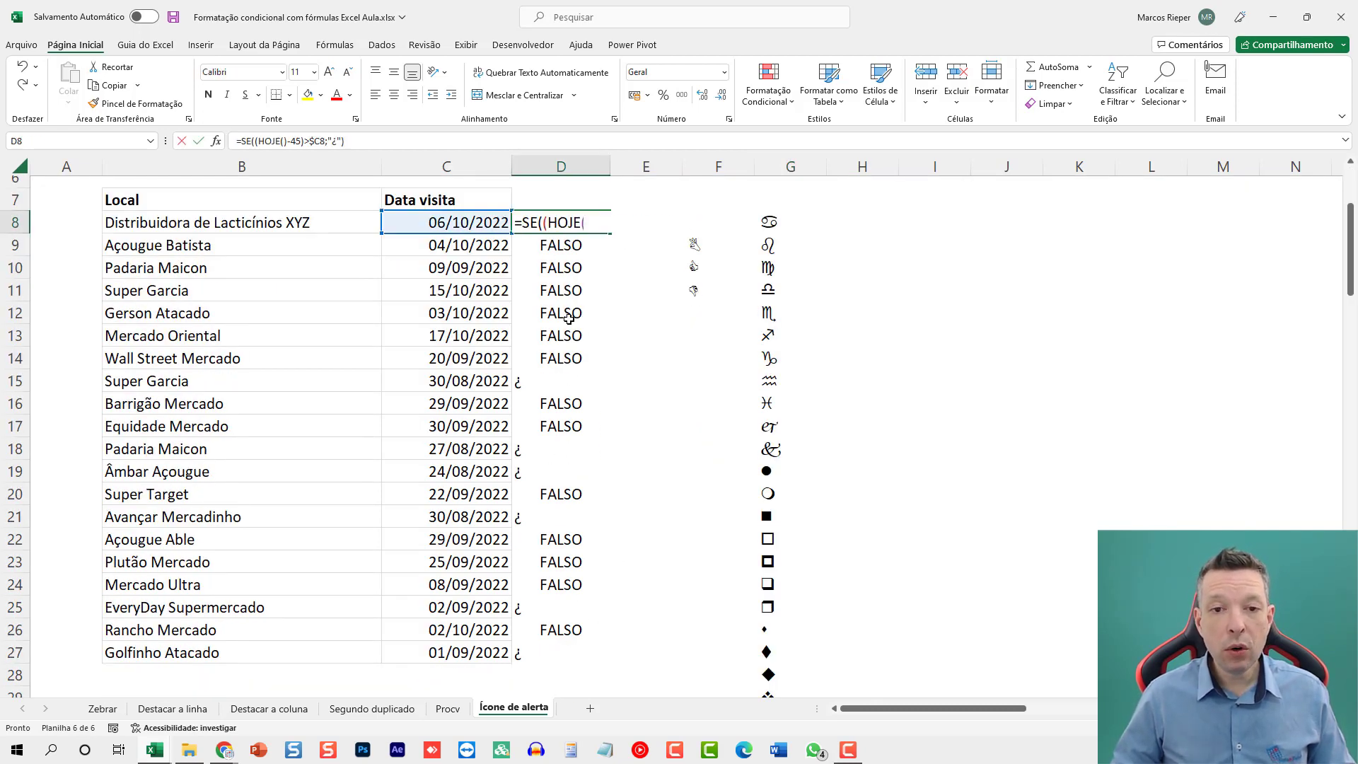
pyautogui.write(';""')
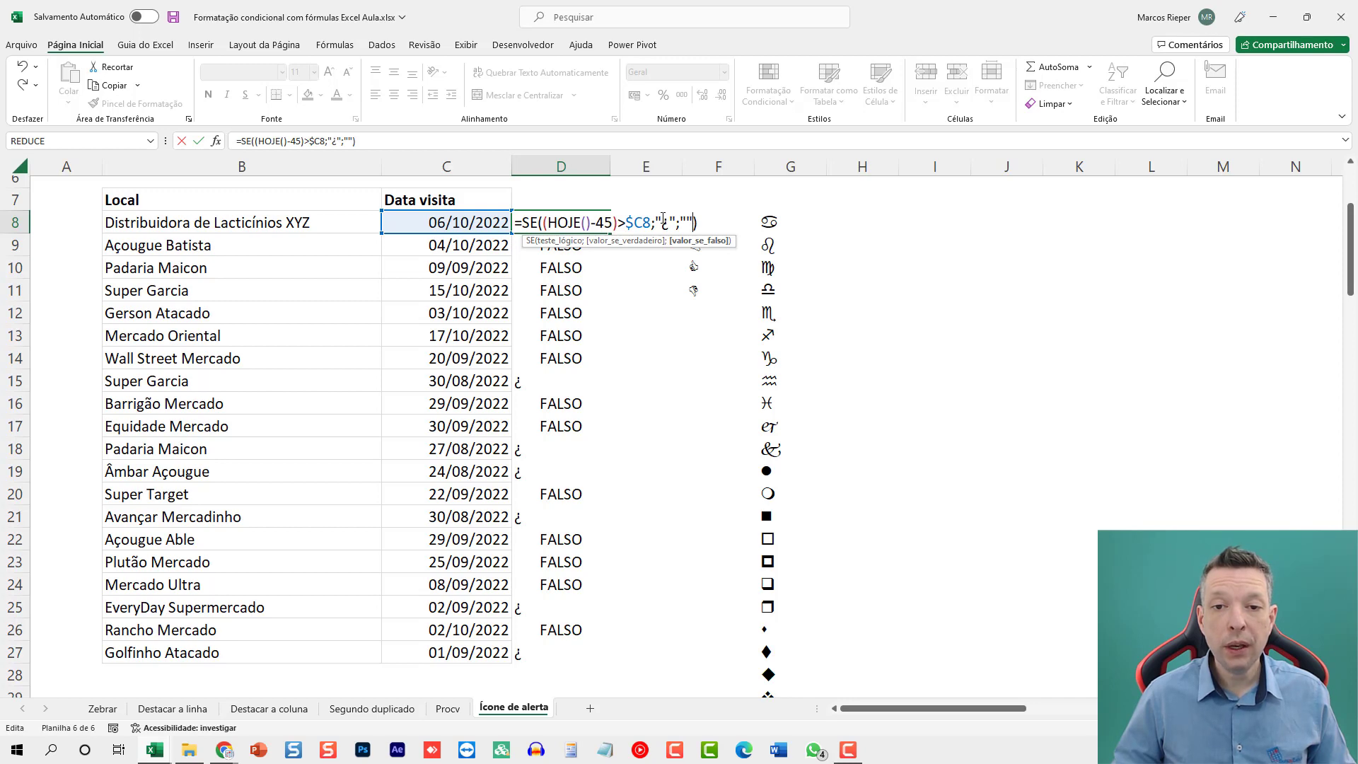
pyautogui.hotkey('ctrl', 'Return')
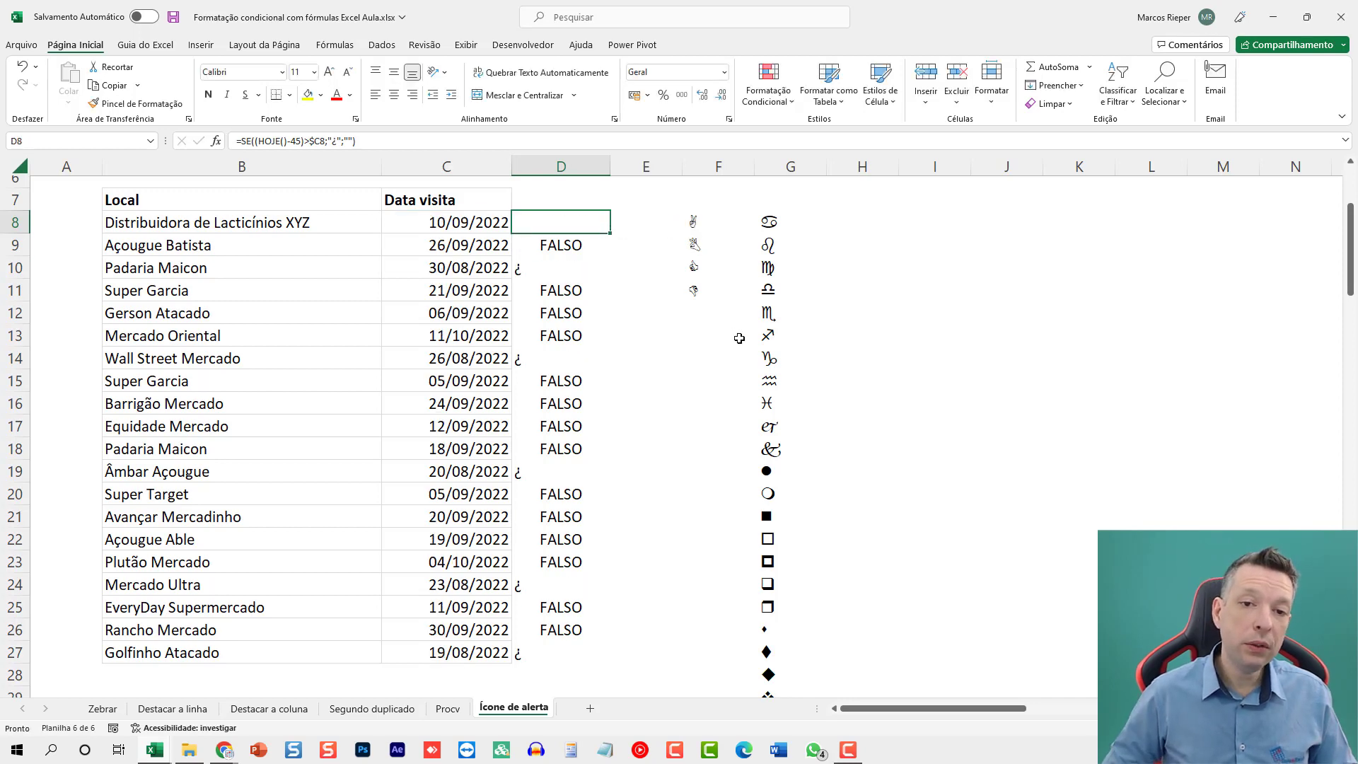
pyautogui.hotkey('ctrl', 'shift', 'Down')
pyautogui.hotkey('ctrl', 'd')
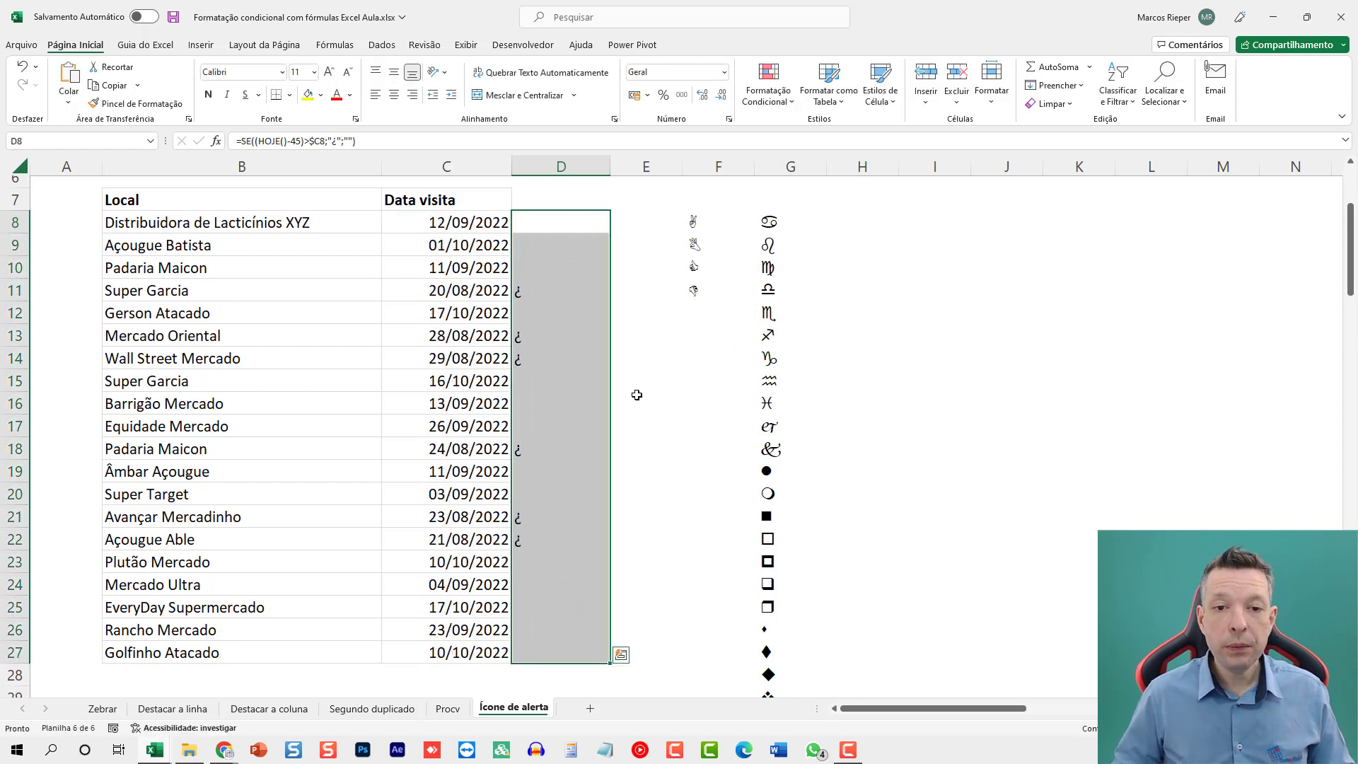
# Set the font of D8:D27 to Wingdings and narrow column D to fit the icon.
pyautogui.click(246, 71)
pyautogui.write('Wingdings')
pyautogui.press('Return')
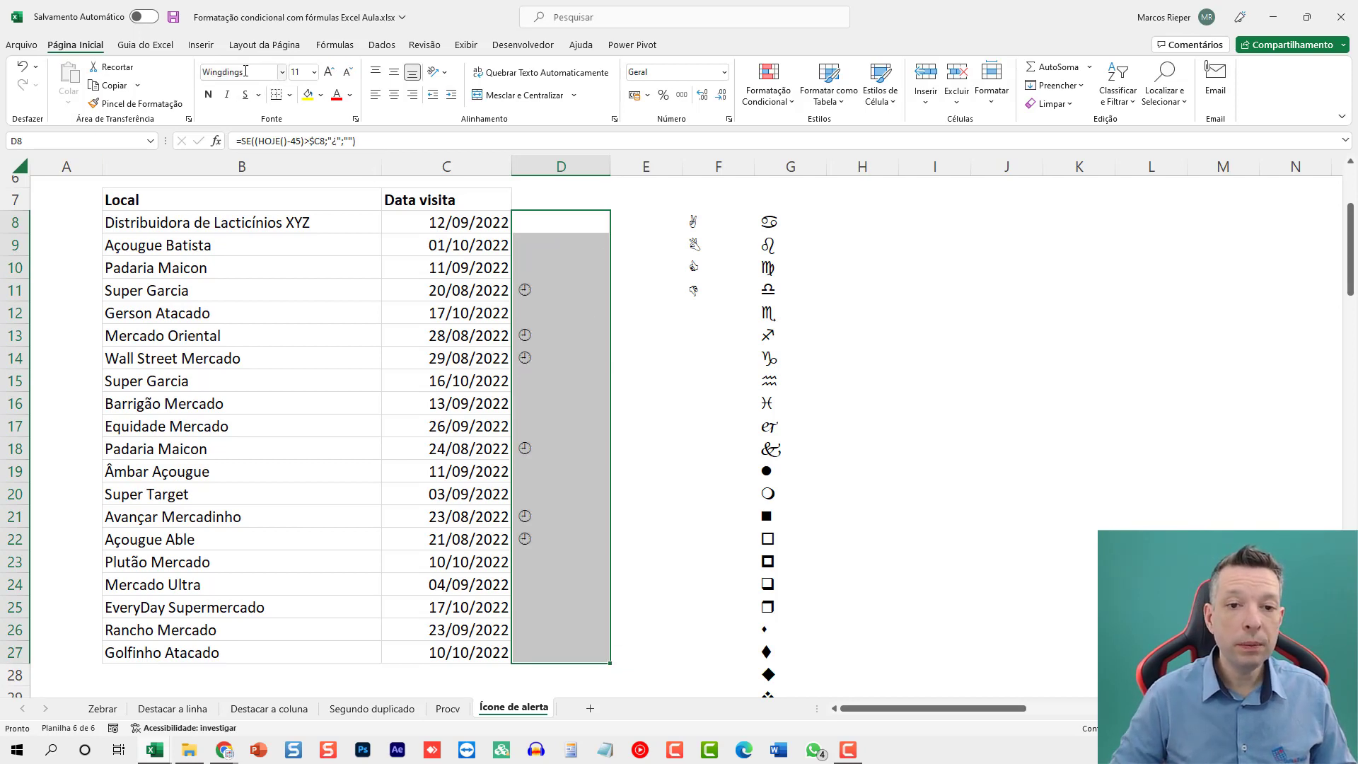
pyautogui.moveTo(610, 167); pyautogui.dragTo(541, 167)
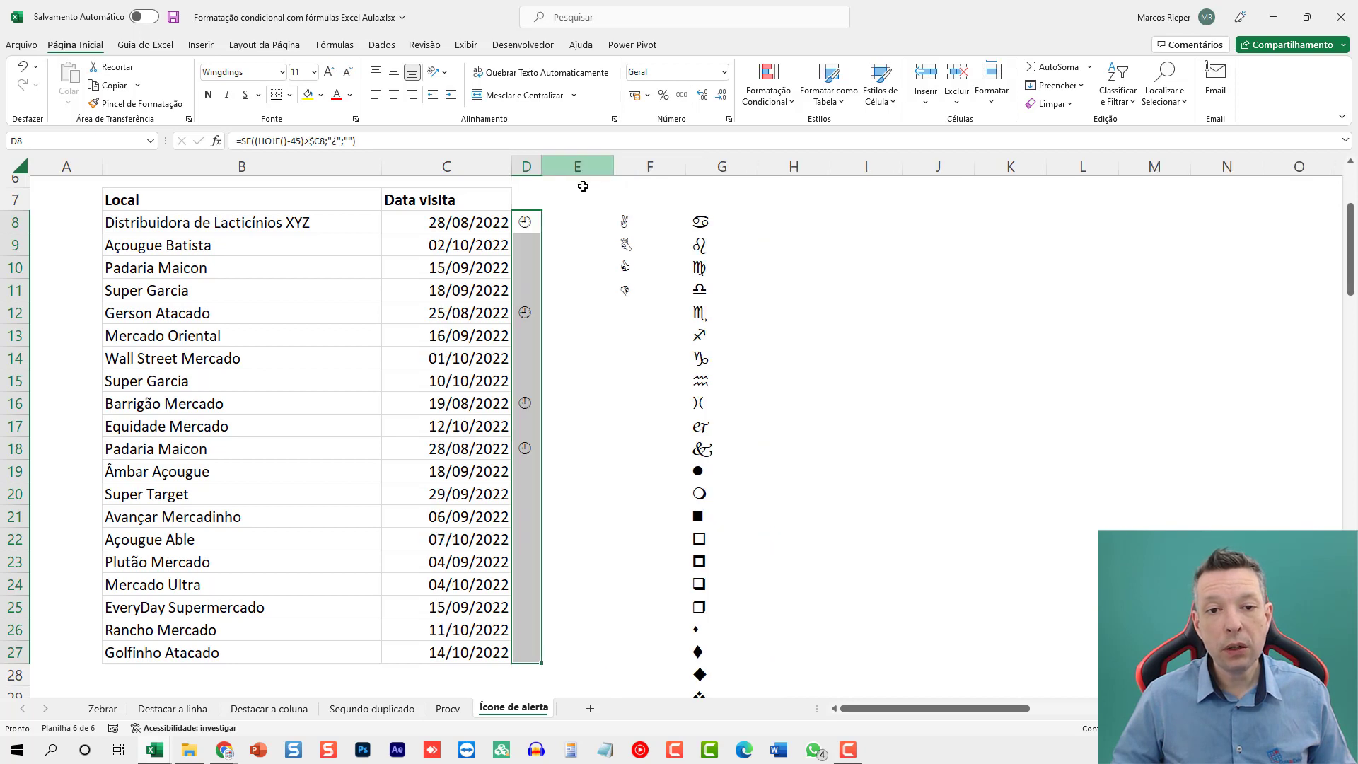
# Add top, bottom, right and inner horizontal borders to the range C7:D27.
pyautogui.moveTo(504, 224); pyautogui.dragTo(532, 200)
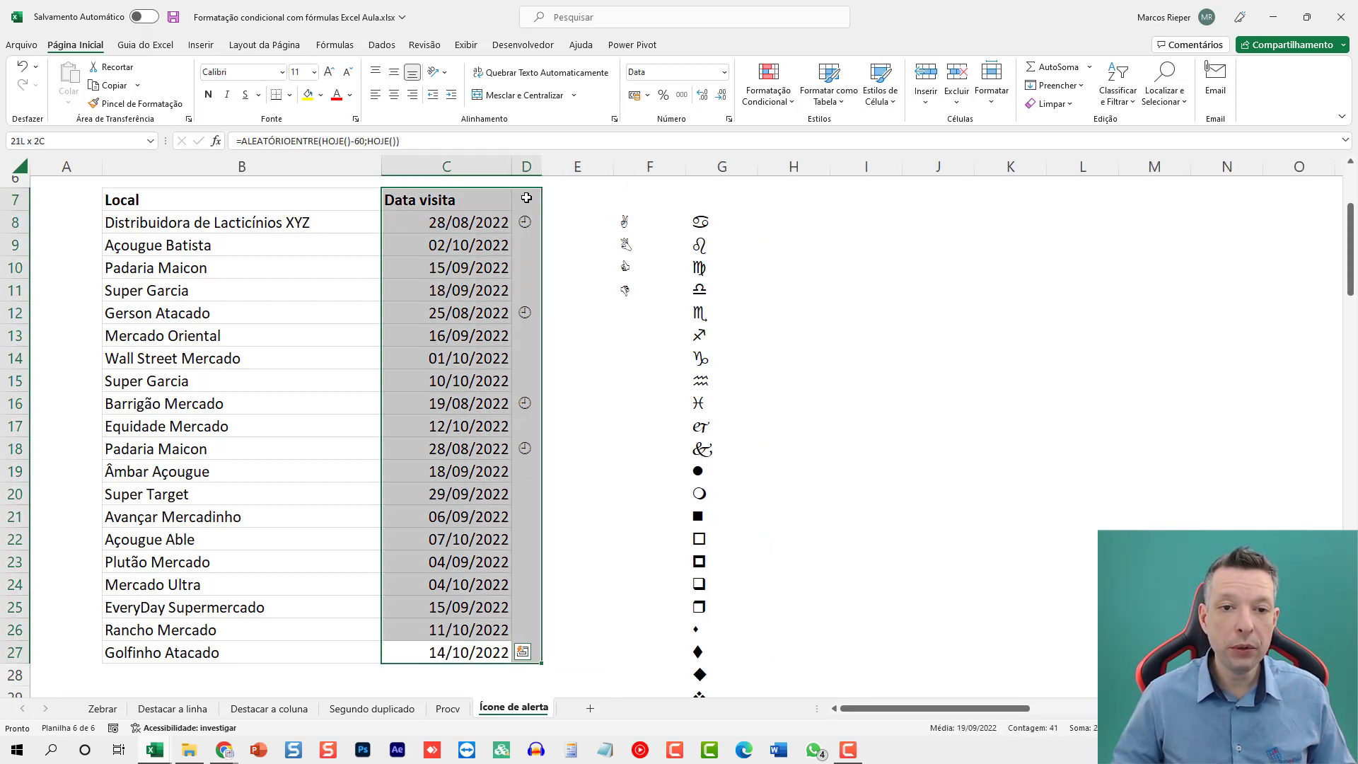
pyautogui.hotkey('ctrl', '1')
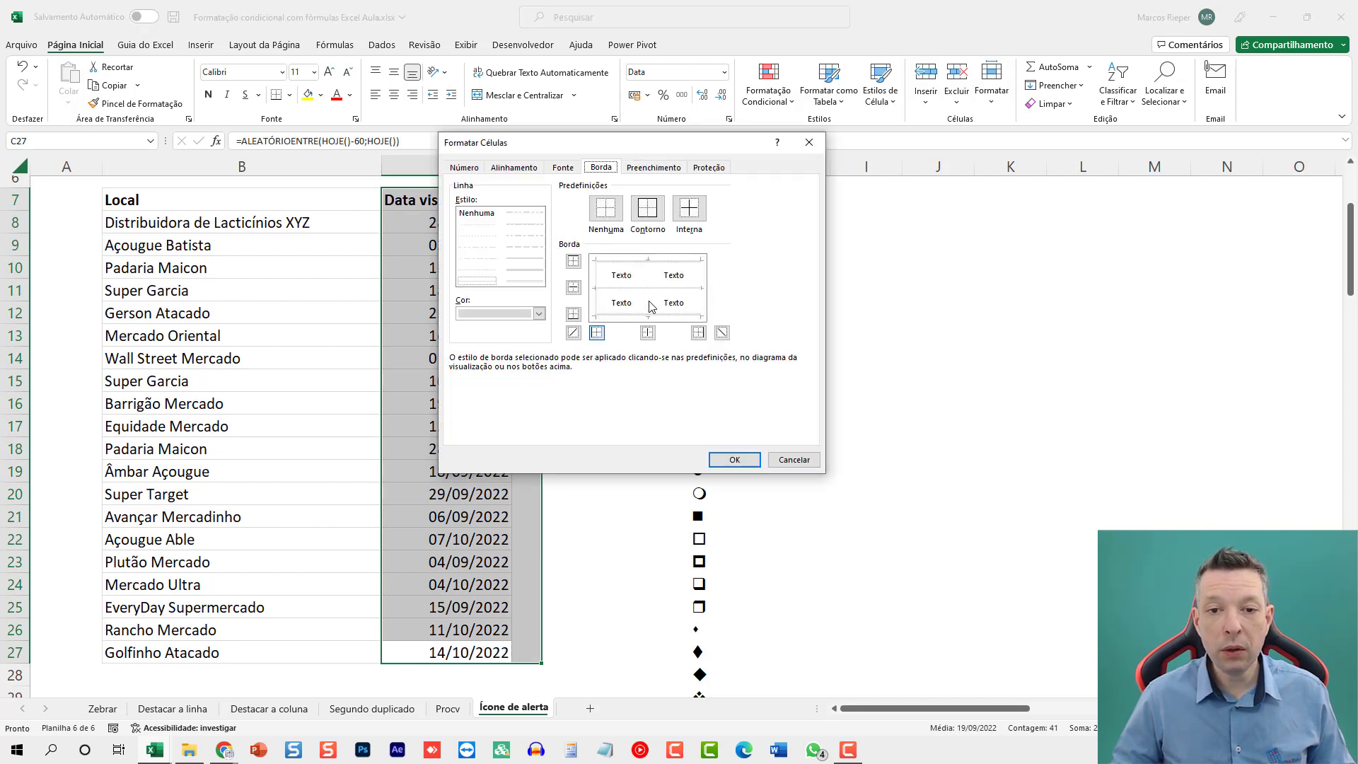
pyautogui.click(702, 302)
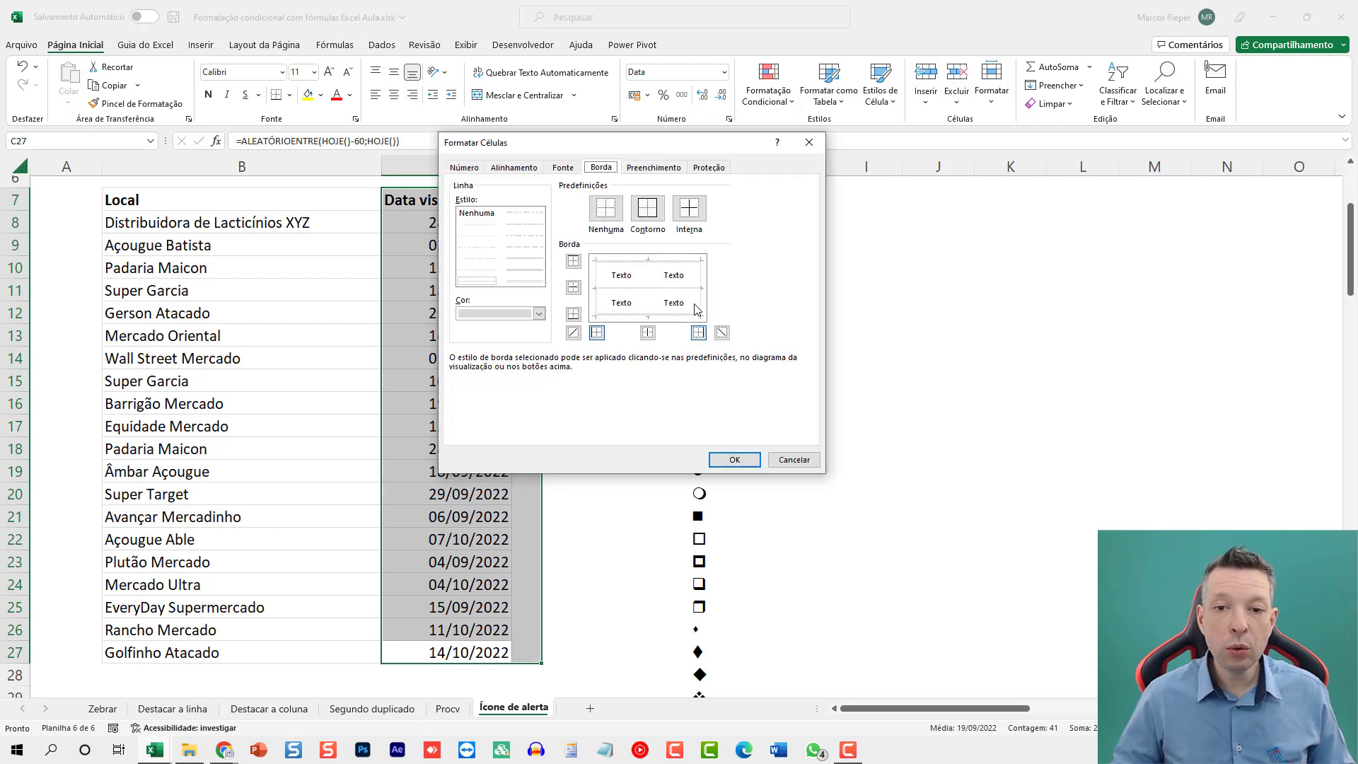
pyautogui.click(677, 317)
pyautogui.click(669, 305)
pyautogui.click(664, 289)
pyautogui.click(673, 260)
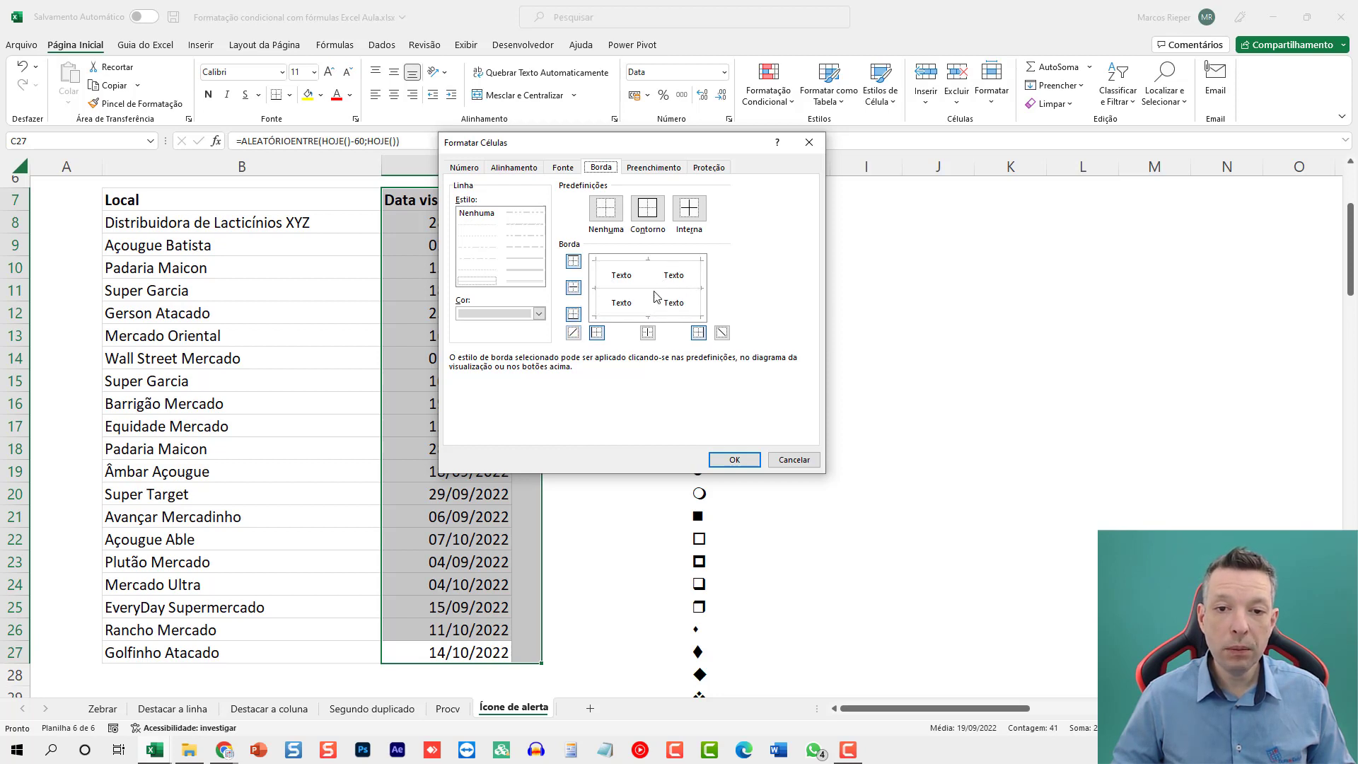
pyautogui.click(735, 460)
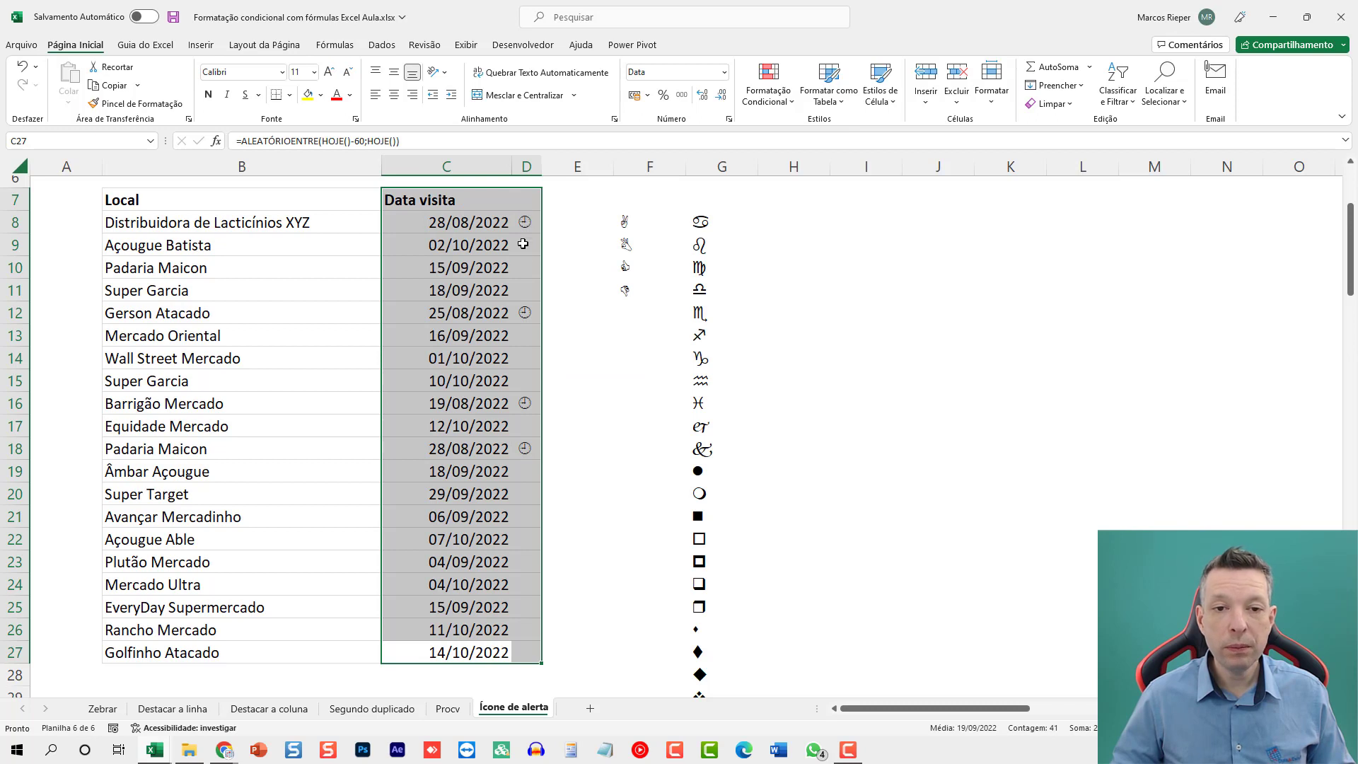
# Copy the ¿ character from the formula in D8, leaving the formula as it is.
pyautogui.click(530, 223)
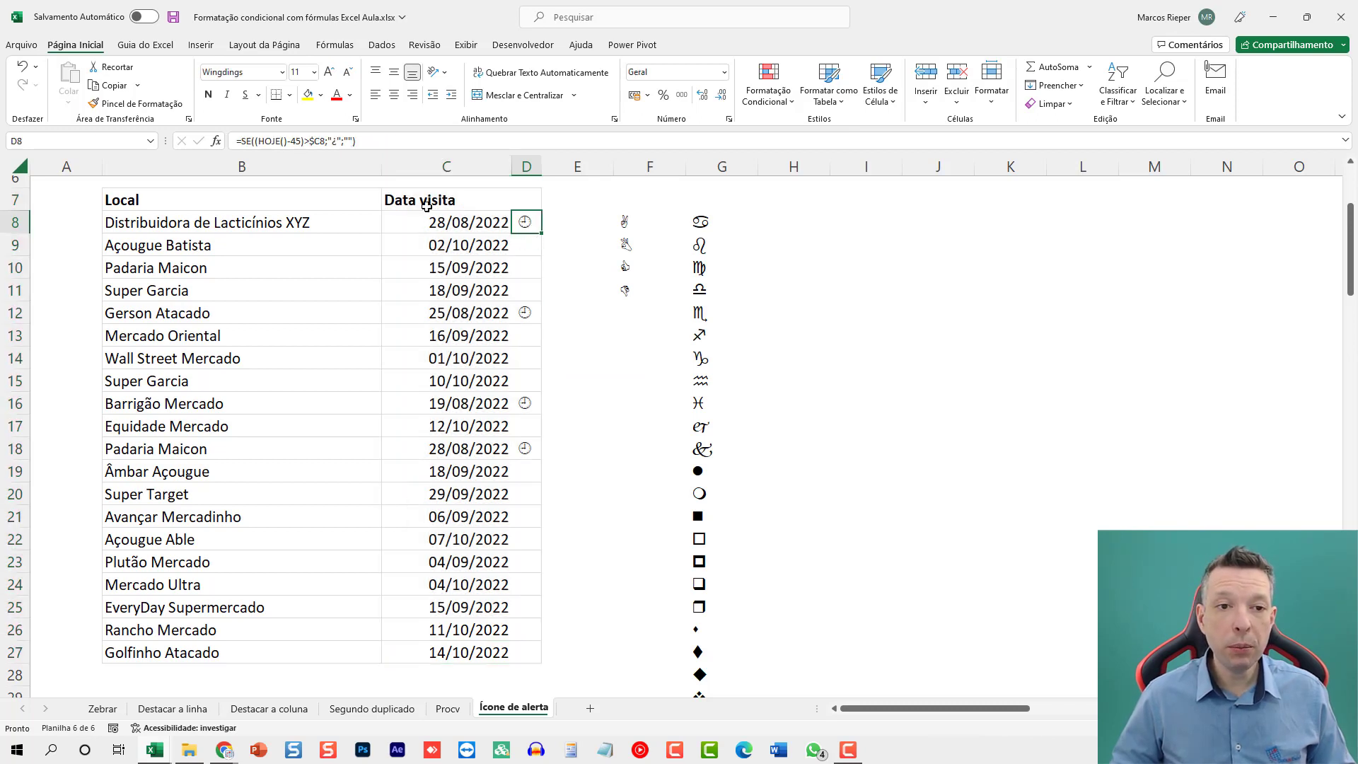
pyautogui.doubleClick(336, 141)
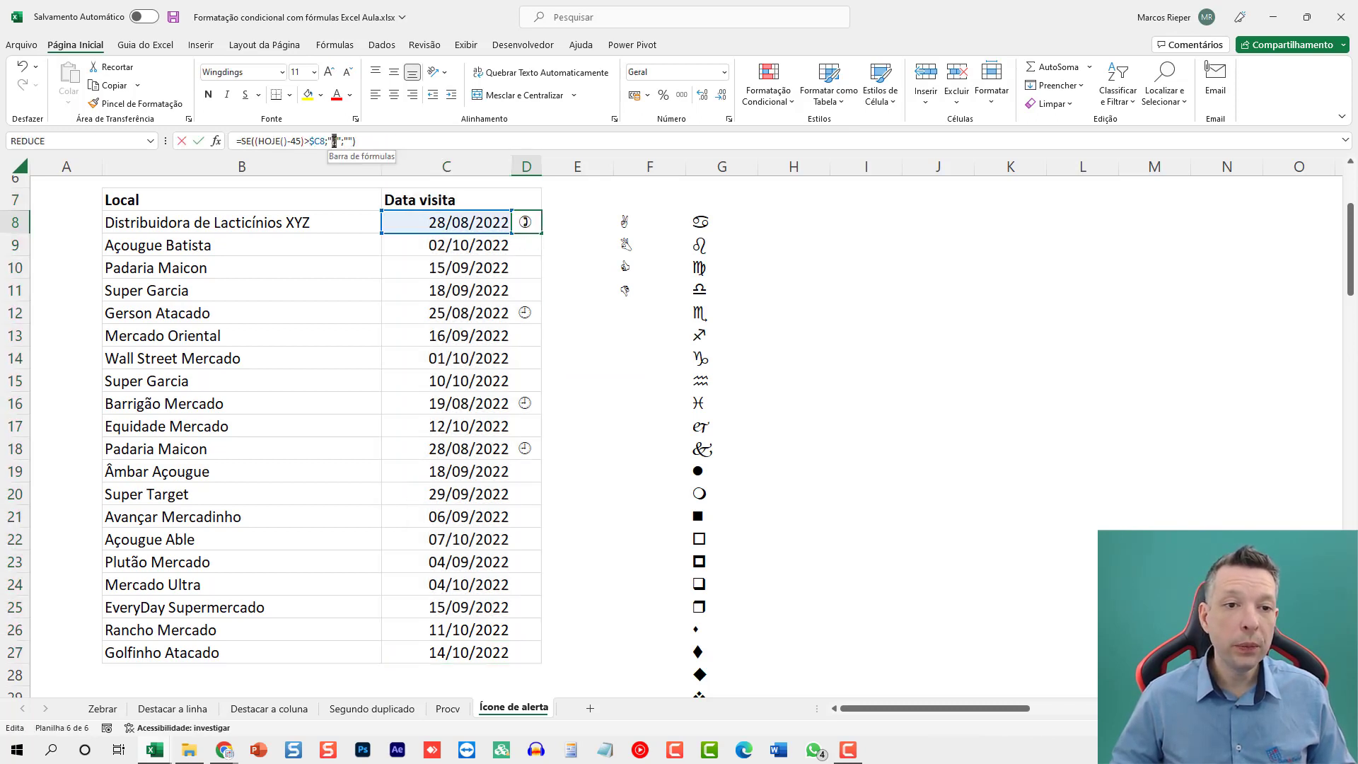
pyautogui.hotkey('ctrl', 'Return')
# Start a new conditional formatting rule for D8:D27 that formats only cells whose value is equal to ¿.
pyautogui.moveTo(542, 234); pyautogui.dragTo(537, 648)
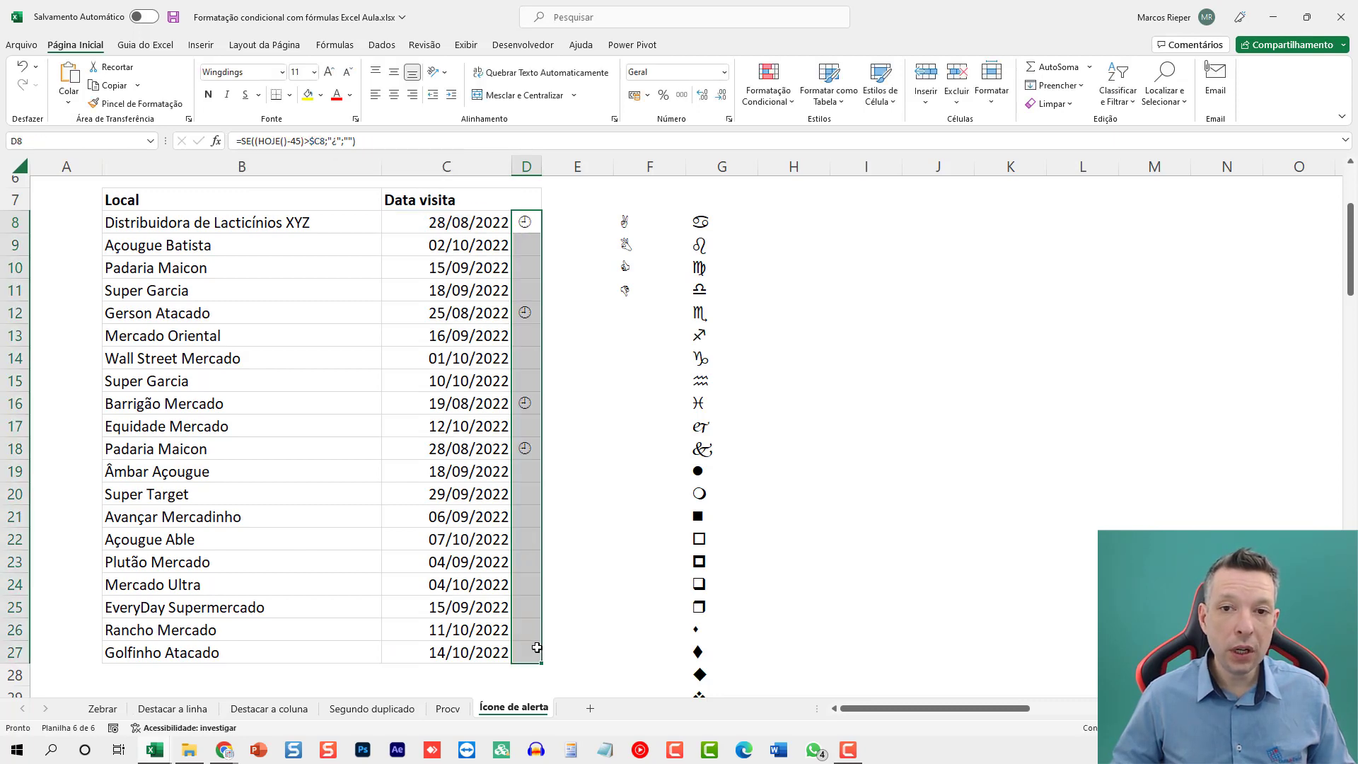
pyautogui.click(768, 88)
pyautogui.click(804, 300)
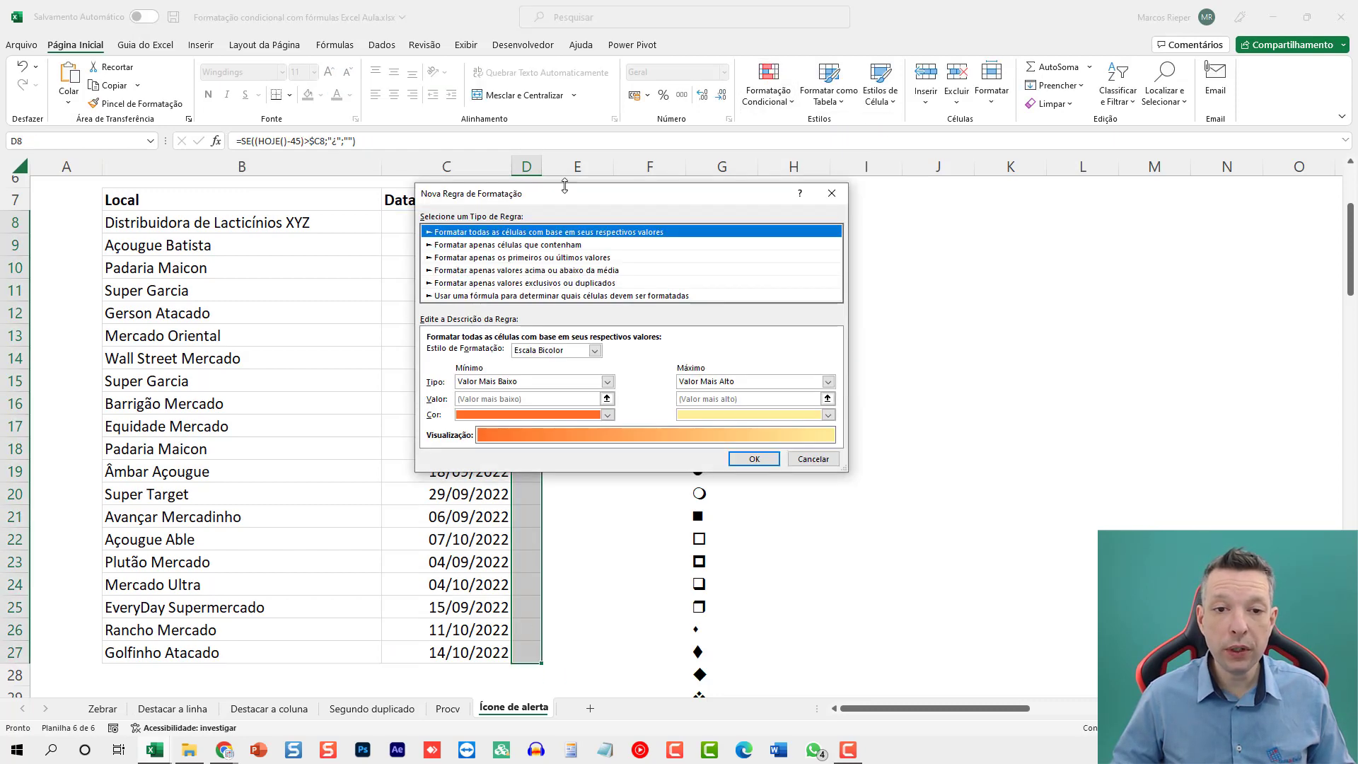
pyautogui.moveTo(573, 199); pyautogui.dragTo(833, 305)
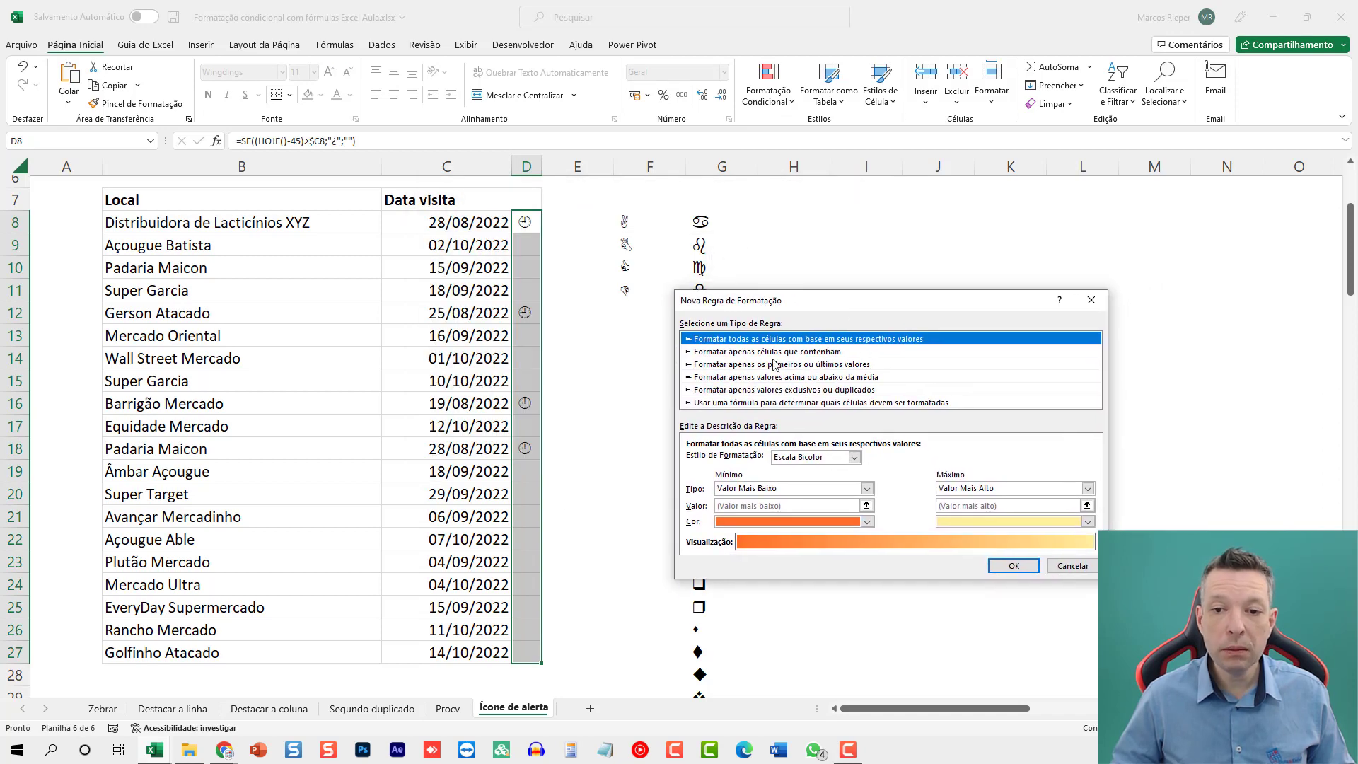
pyautogui.click(729, 352)
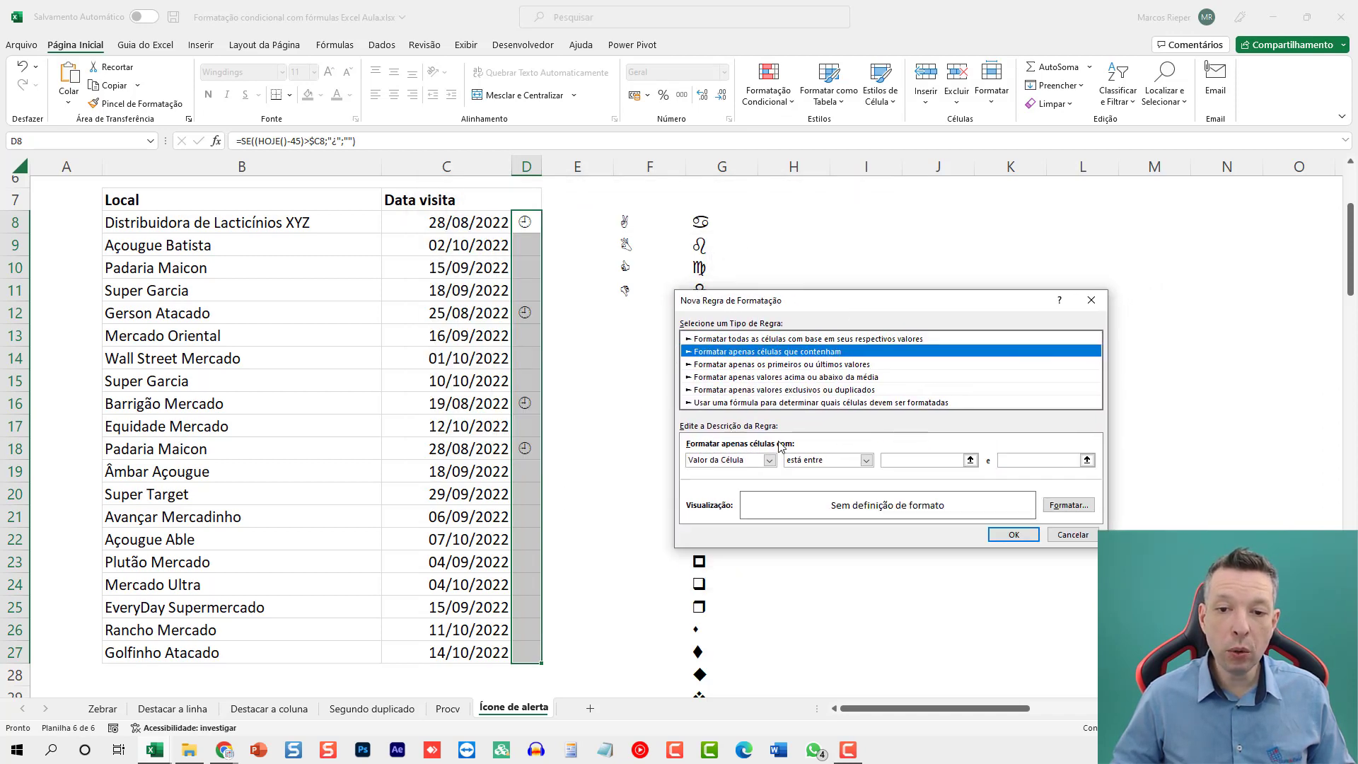
pyautogui.click(842, 462)
pyautogui.click(815, 491)
pyautogui.click(924, 462)
pyautogui.write('¿')
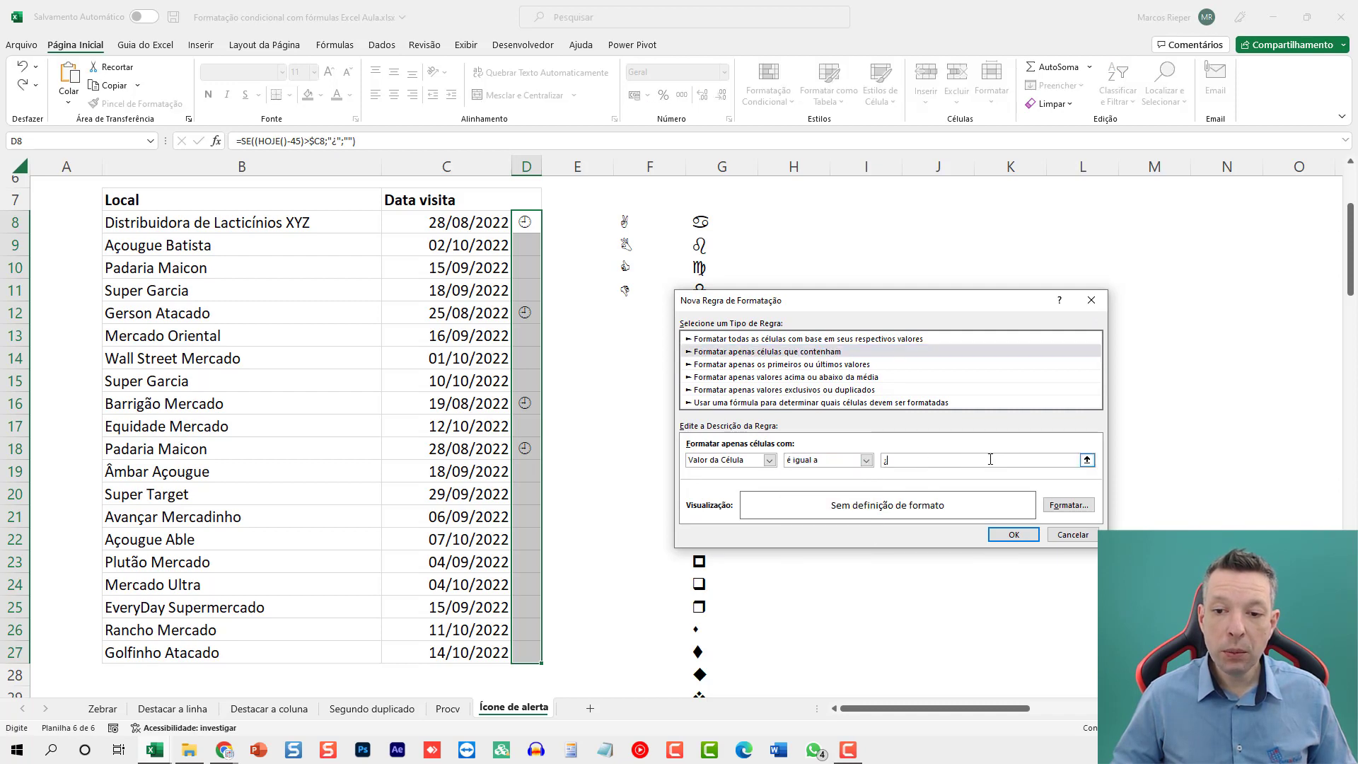
# Give the new rule's format a light orange fill and a red font color.
pyautogui.click(1069, 505)
pyautogui.moveTo(566, 139); pyautogui.dragTo(766, 231)
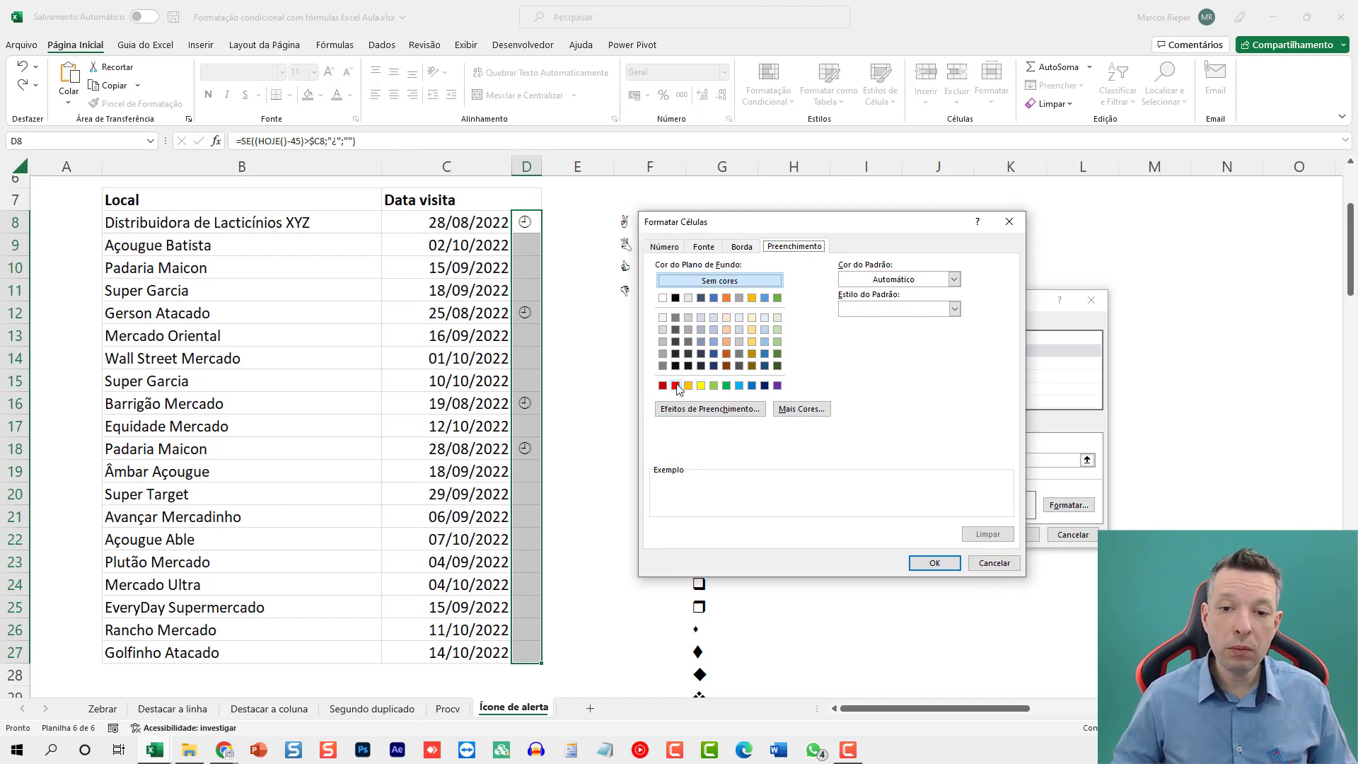
pyautogui.click(737, 317)
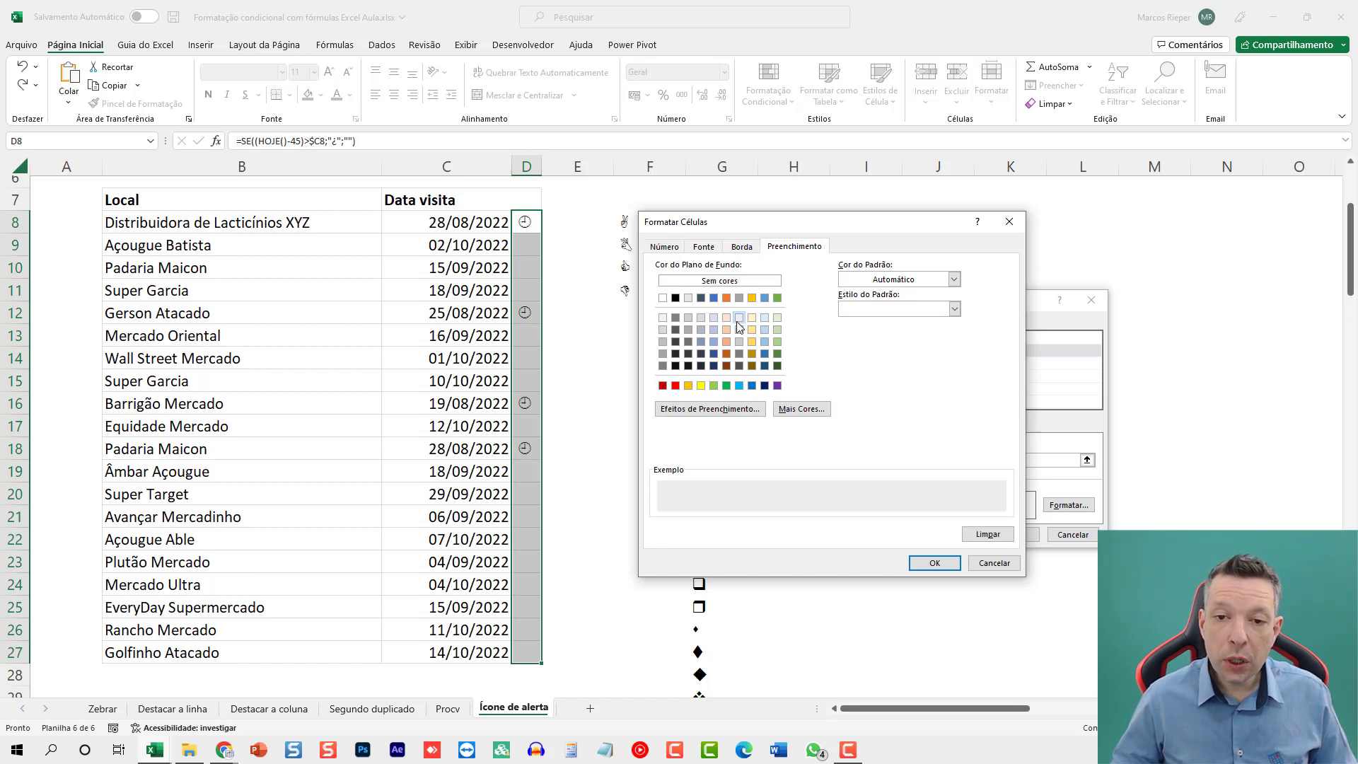
pyautogui.click(726, 317)
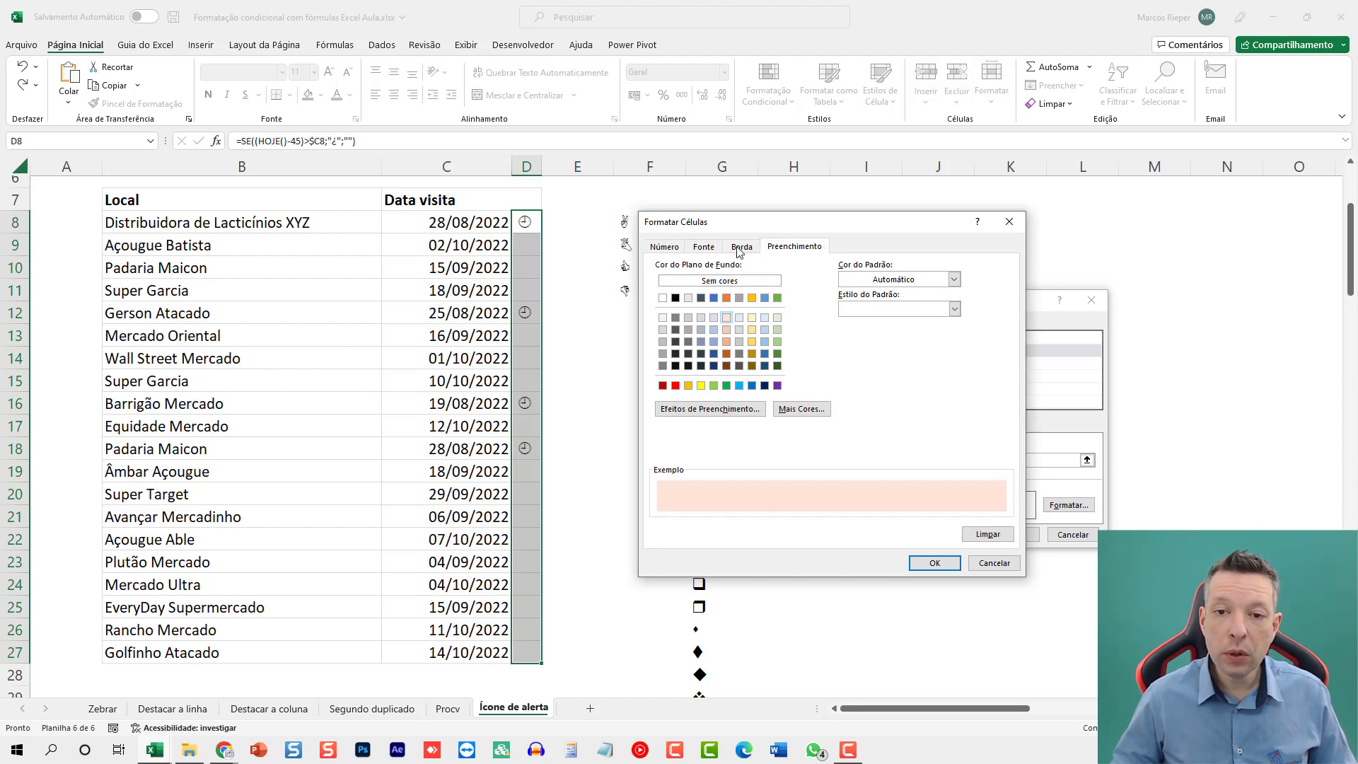
pyautogui.click(704, 246)
pyautogui.click(908, 367)
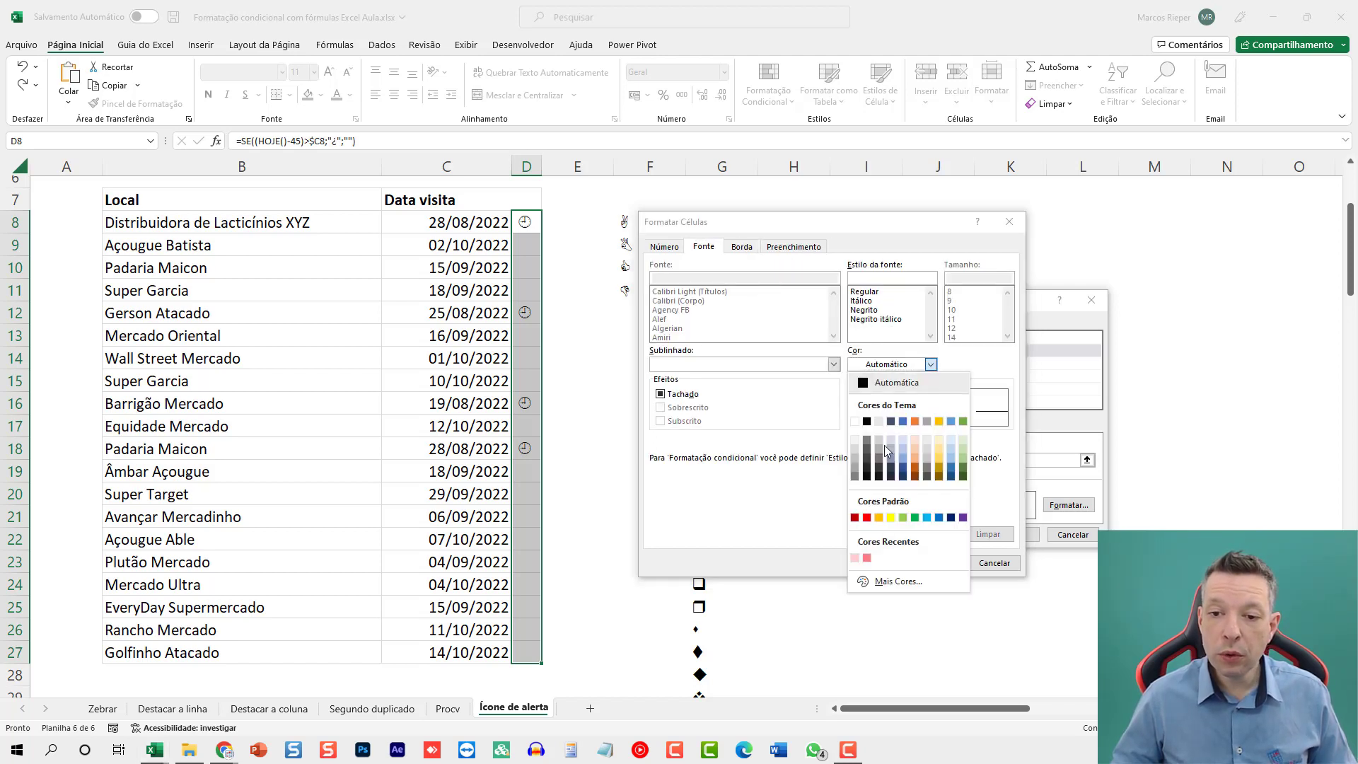
pyautogui.click(867, 518)
pyautogui.click(941, 563)
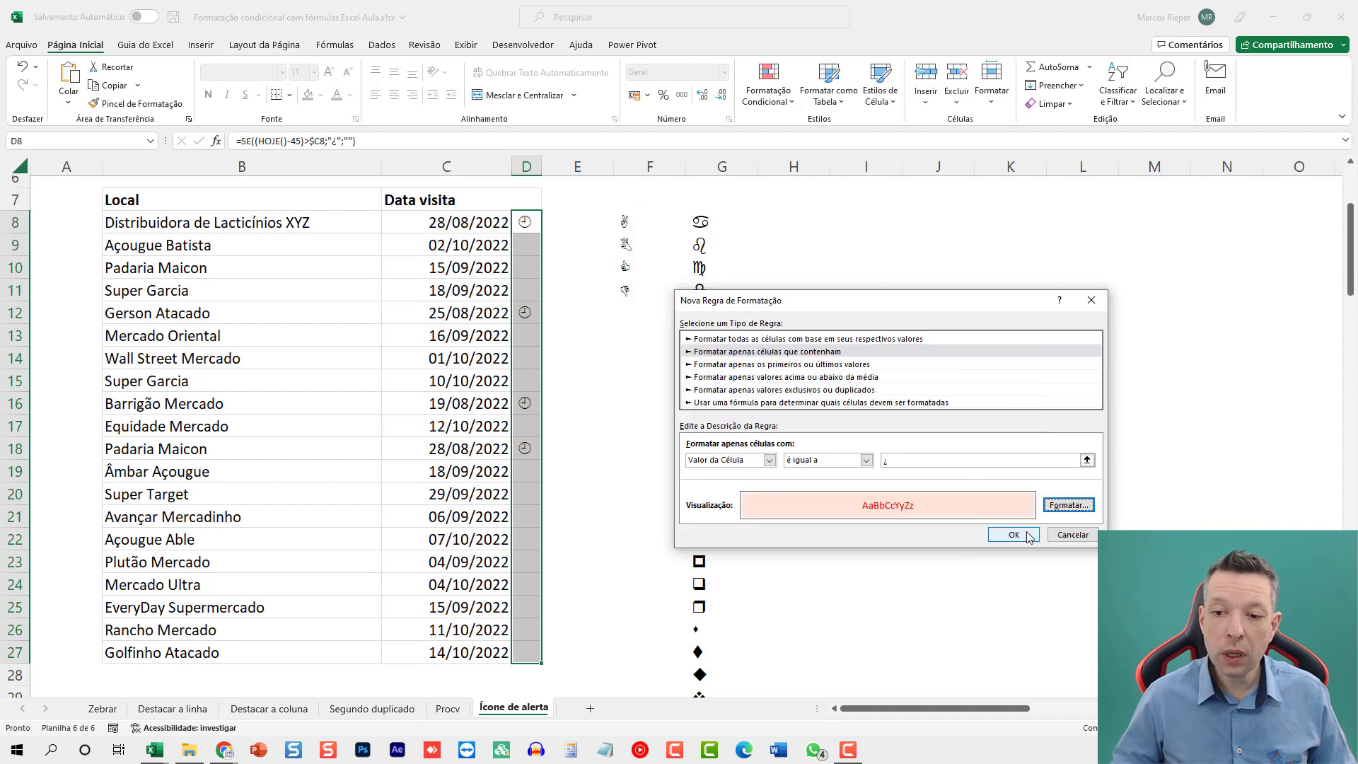
# Apply the new formatting rule to D8:D27 and center the contents of those cells horizontally.
pyautogui.click(1014, 535)
pyautogui.click(394, 94)
pyautogui.click(577, 290)
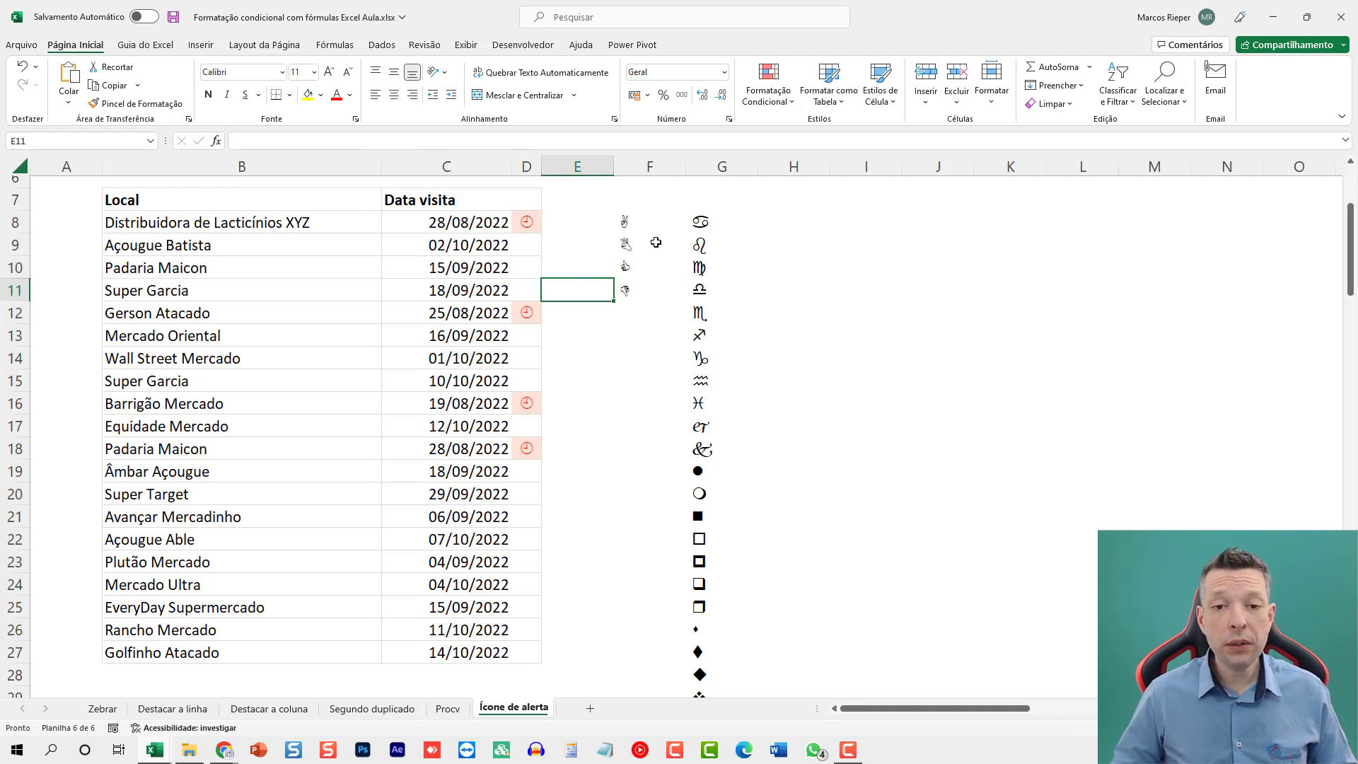
# Recalculate the worksheet to test the alert icons against newly generated random visit dates.
pyautogui.scroll(-3, 536, 328)
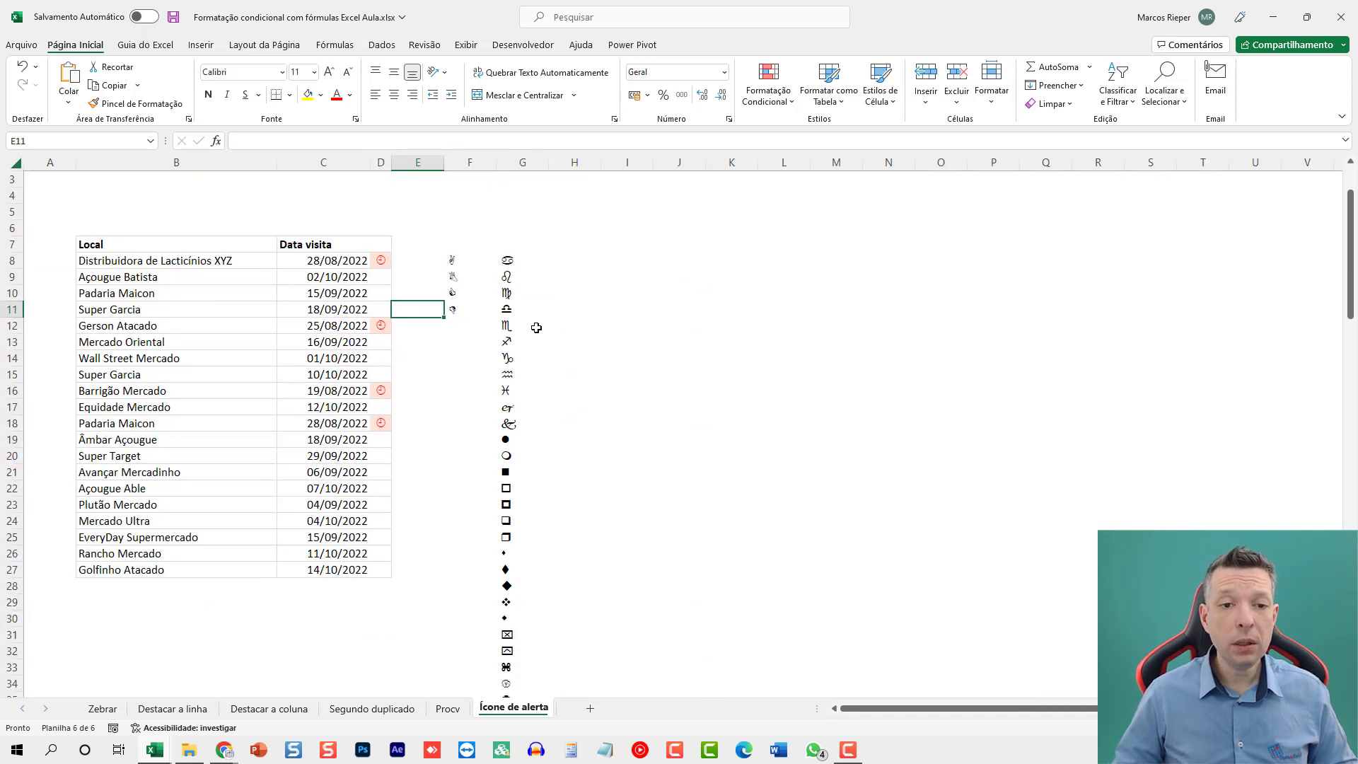
pyautogui.scroll(1, 524, 328)
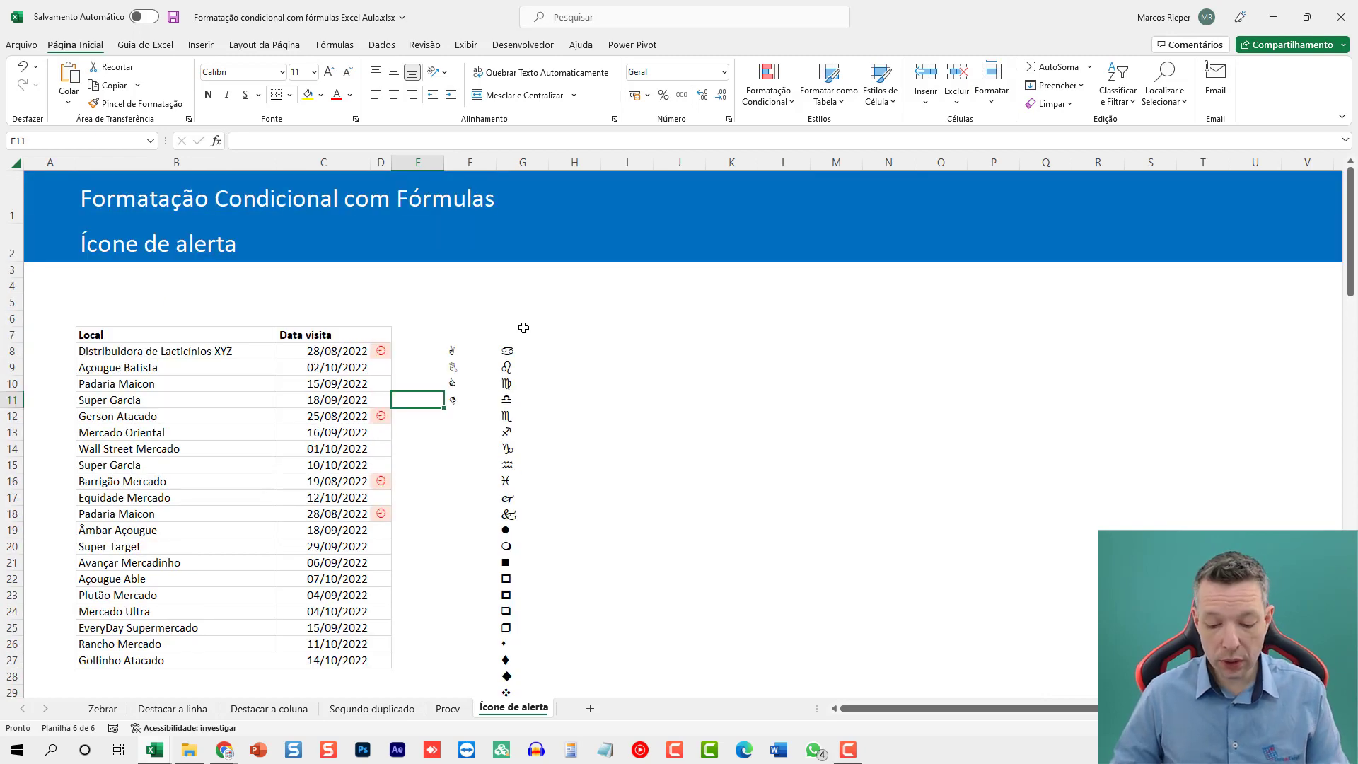
pyautogui.press('F9')
pyautogui.press('F9')
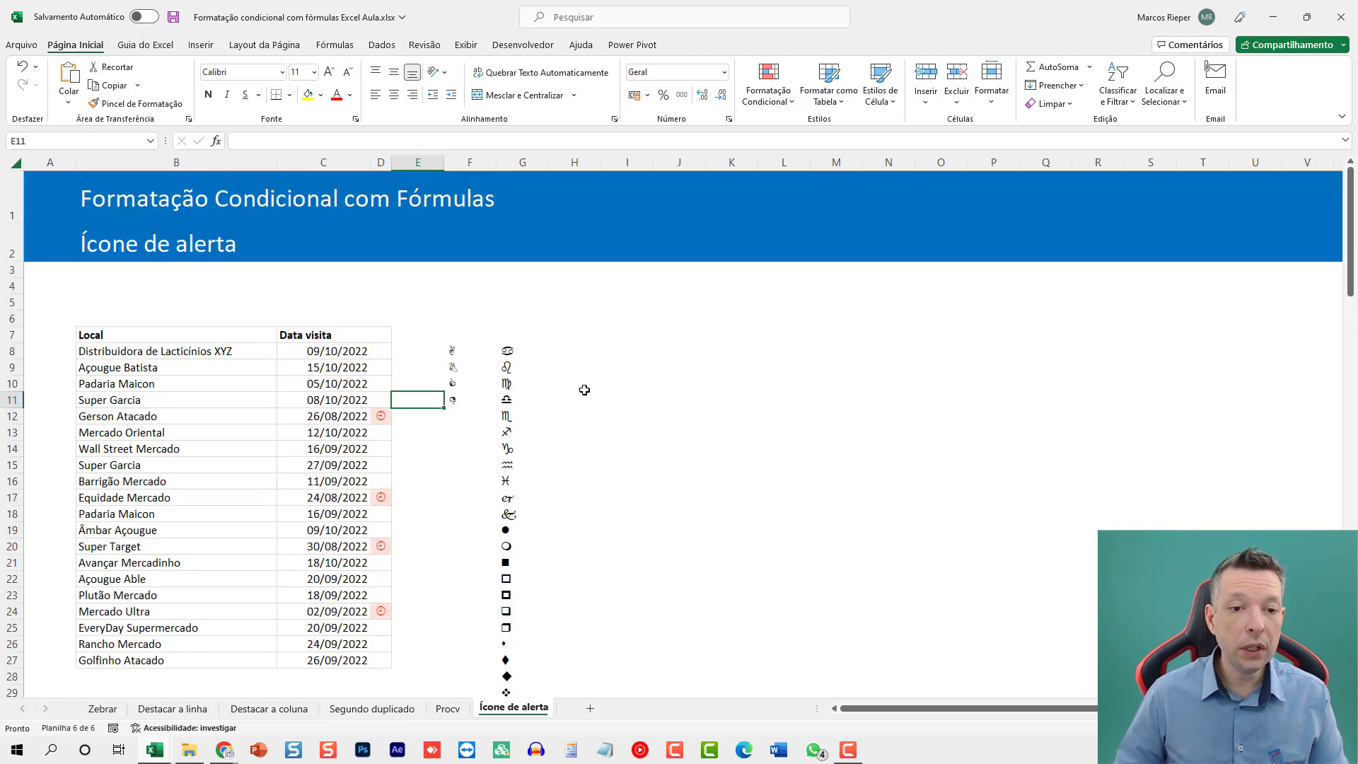
# Inspect the random date formula in C8 without changing it, and recalculate the worksheet again.
pyautogui.click(347, 352)
pyautogui.press('F2')
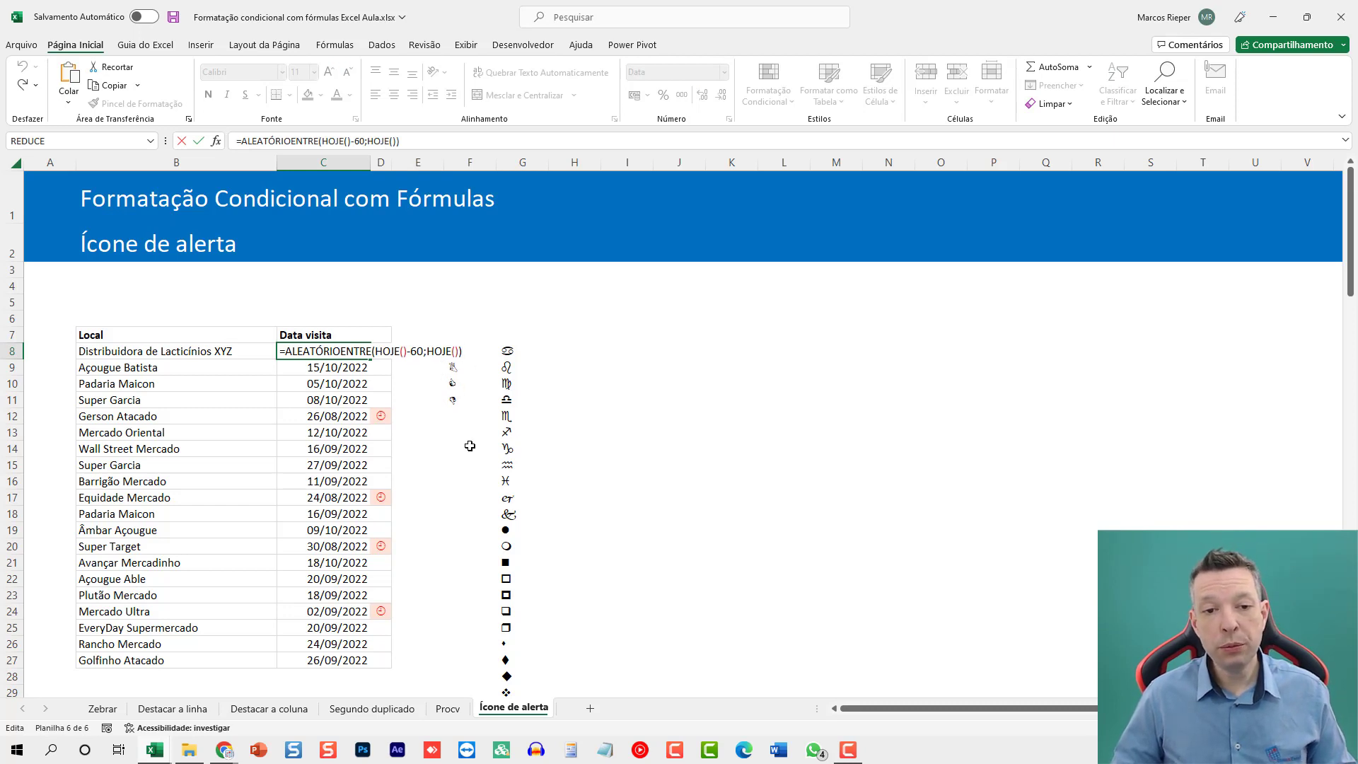
pyautogui.press('Escape')
pyautogui.press('F9')
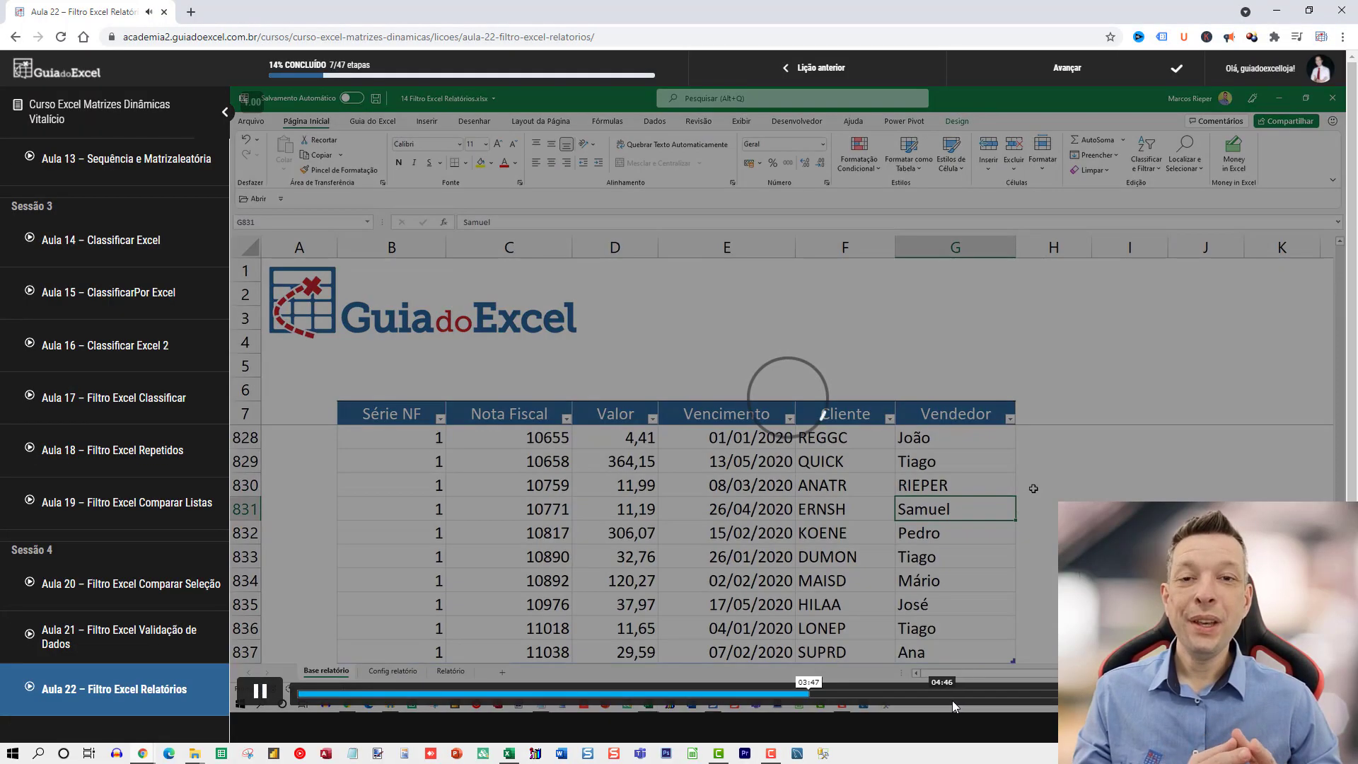
# On the Guia do Excel course site in Chrome, skip ahead in the Aula 02 lesson video and browse the Curso Excel VBA lesson list.
pyautogui.click(952, 700)
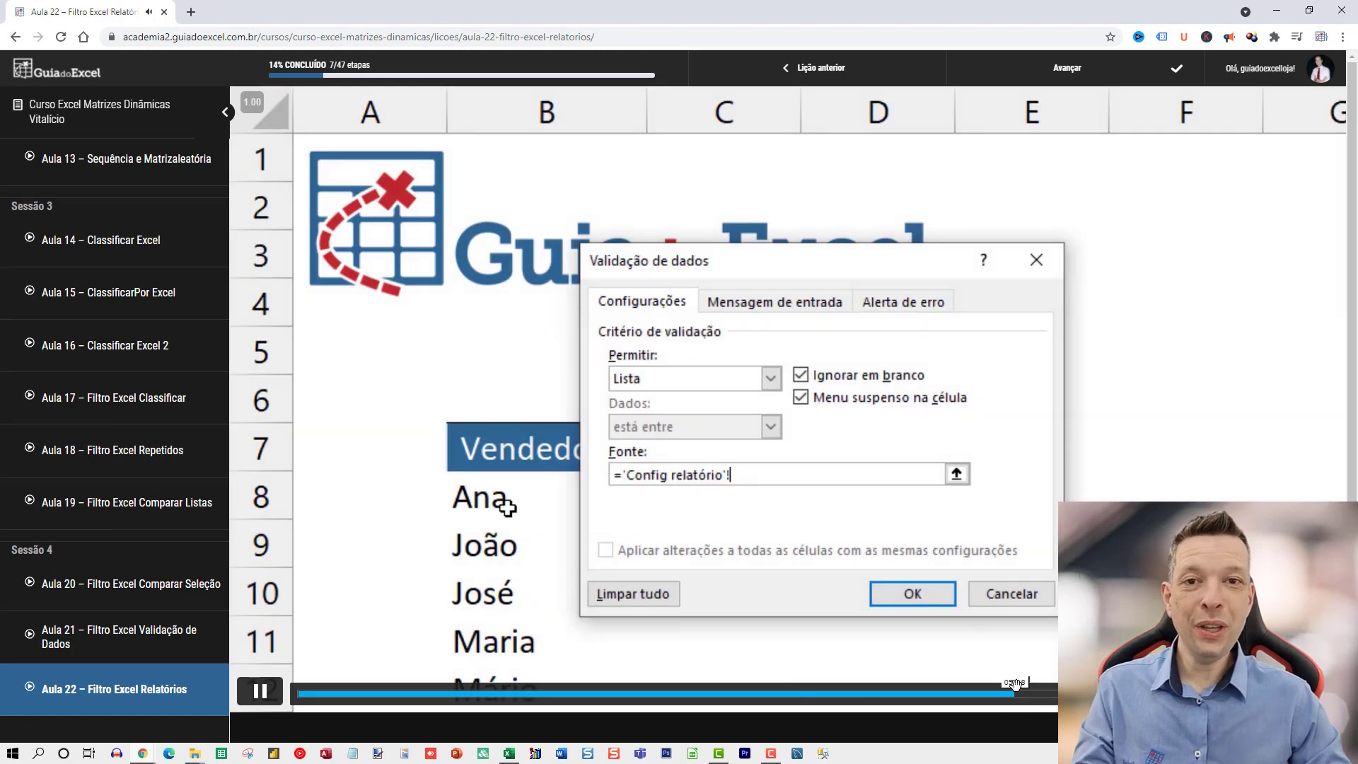
pyautogui.click(1019, 695)
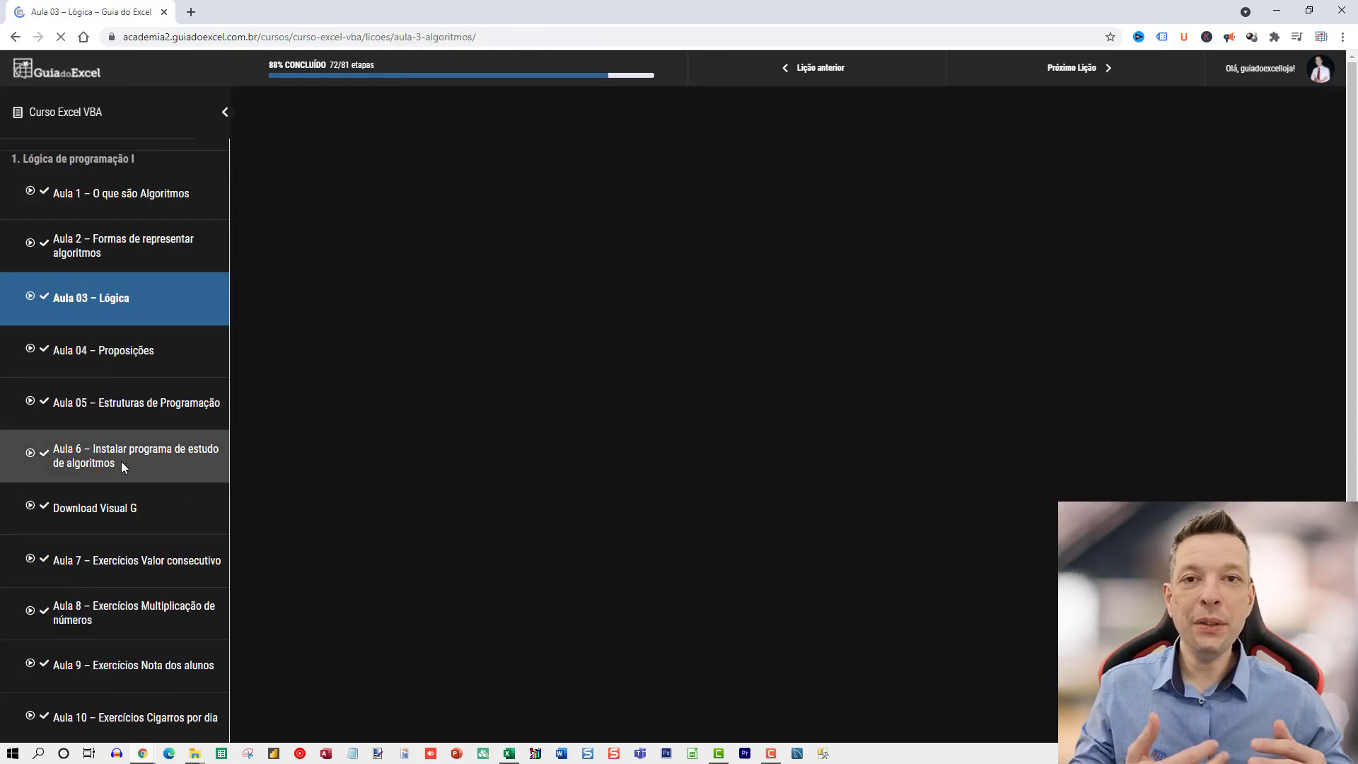
pyautogui.scroll(-10, 113, 558)
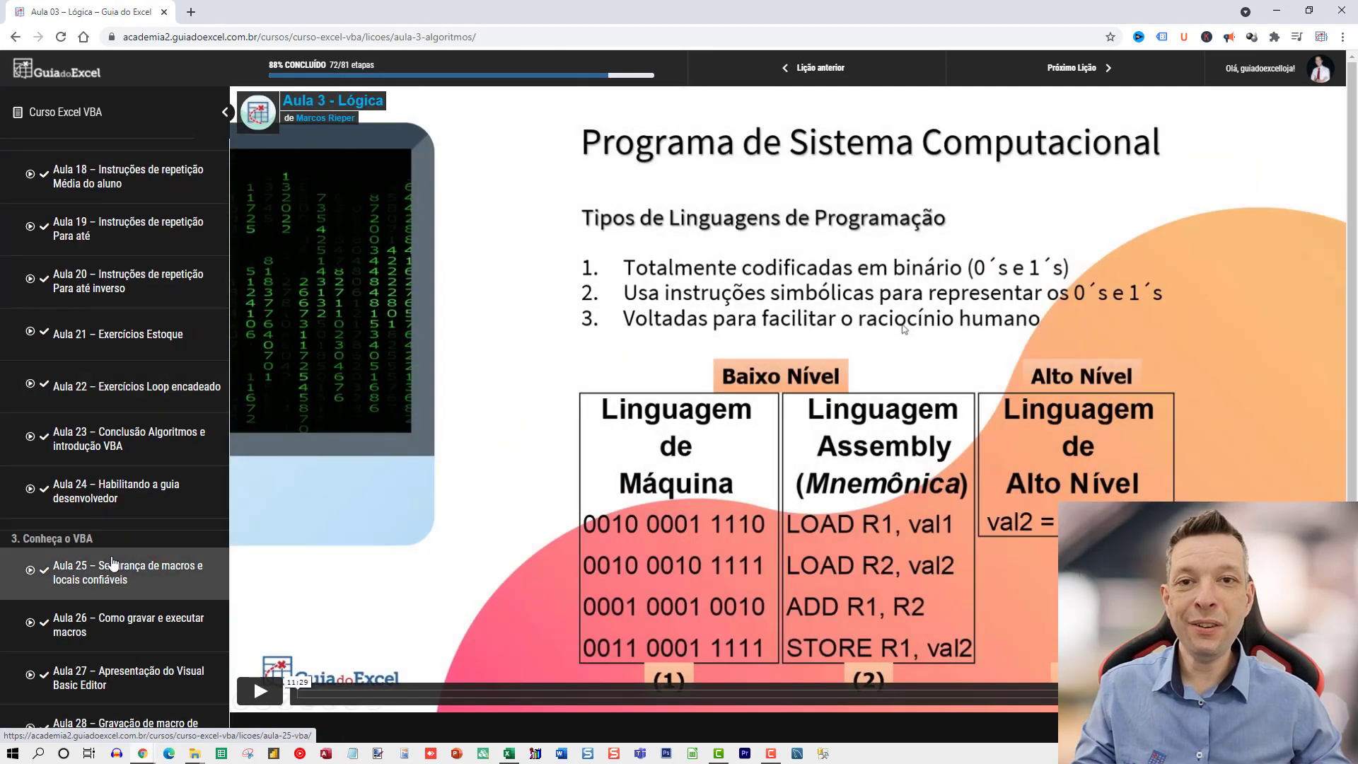
pyautogui.scroll(-7, 111, 557)
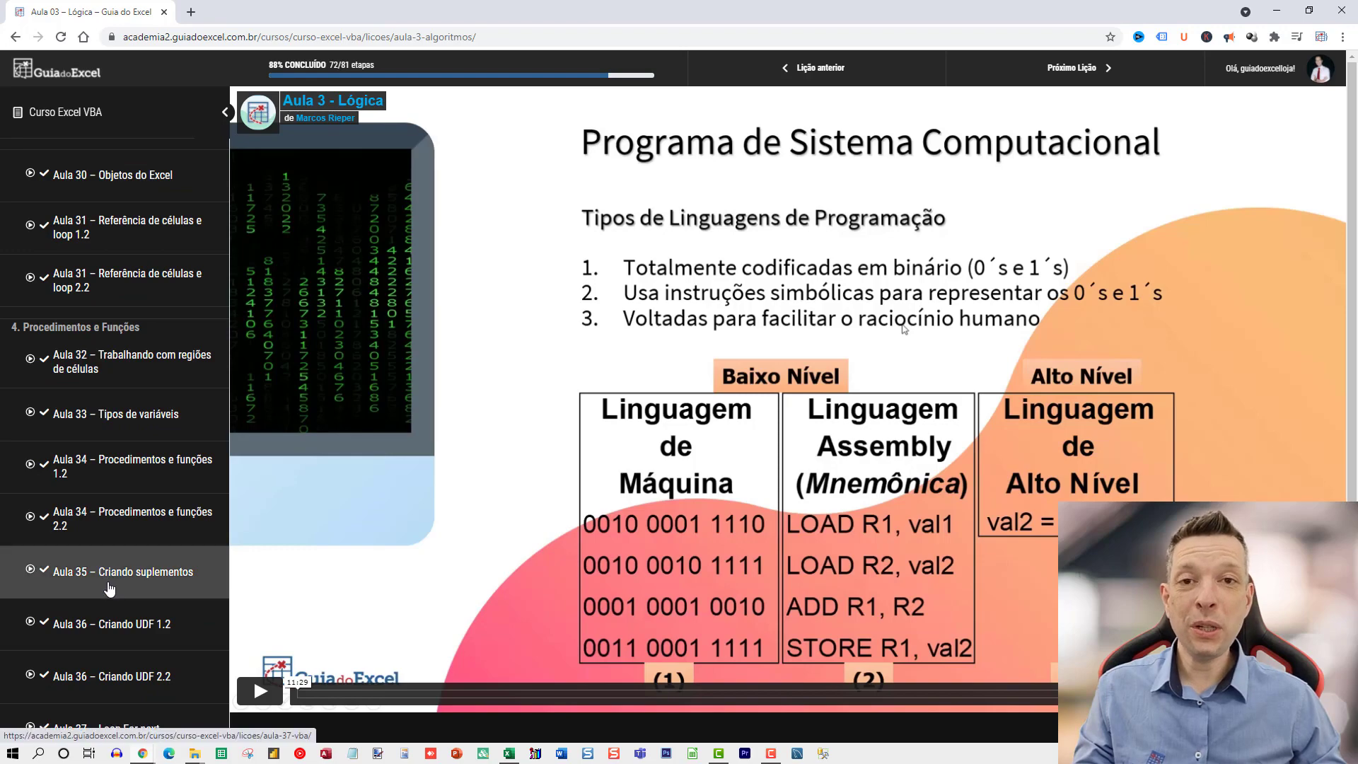
pyautogui.scroll(-5, 109, 587)
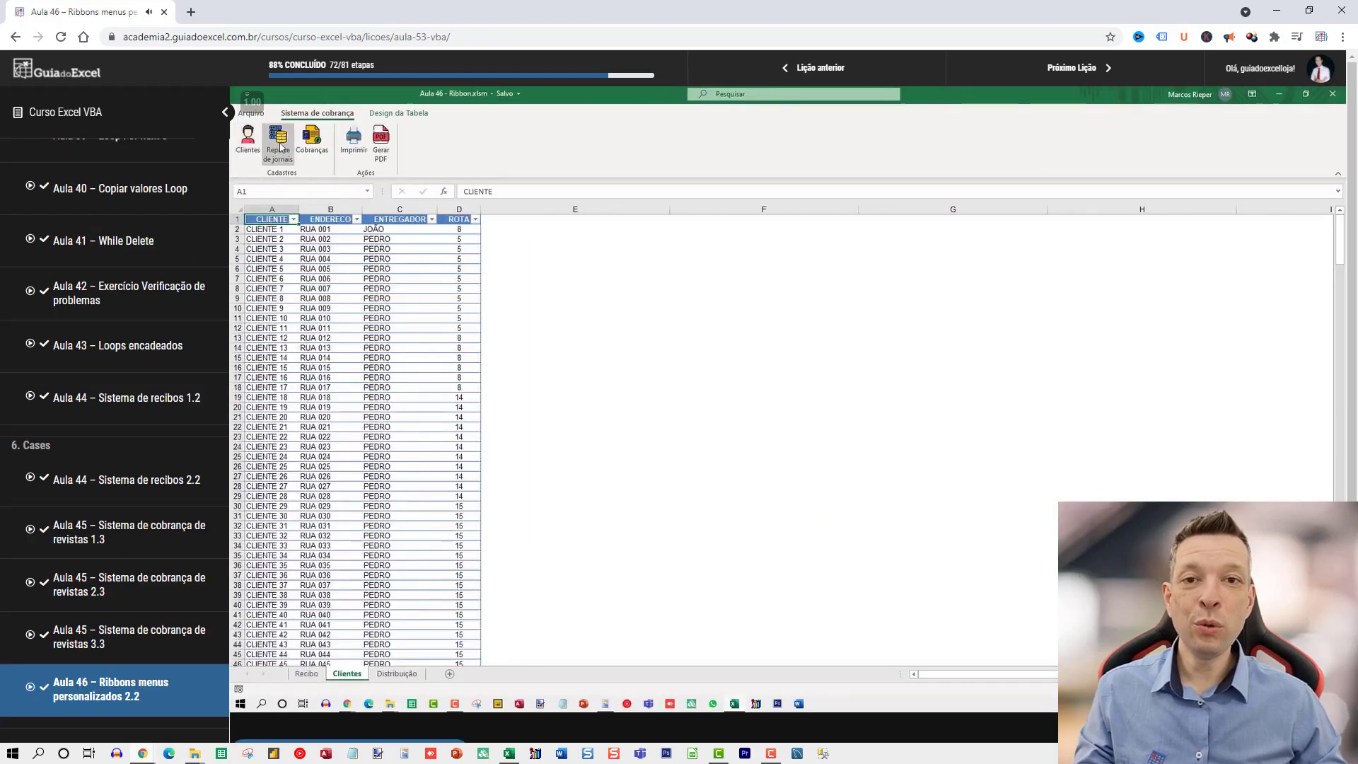